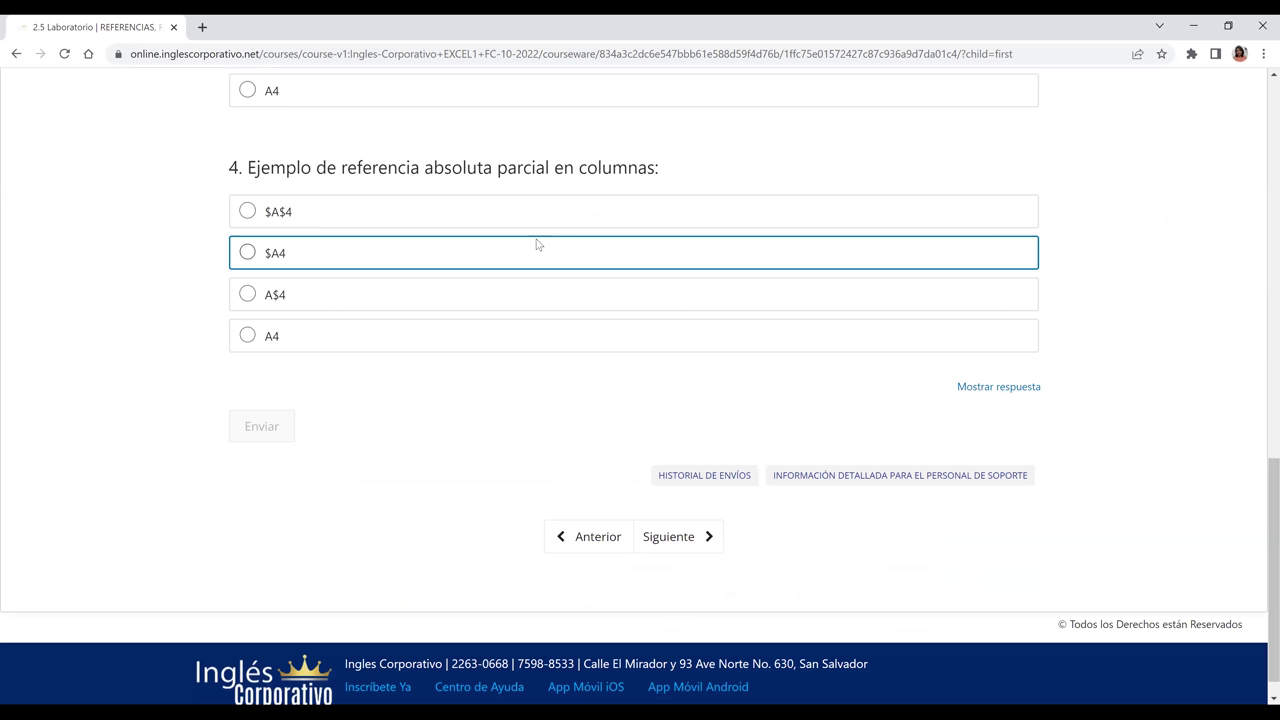
Open the 2.6 lesson objective, and view the opening questions of the 2.8 Laboratorio.
scroll(633, 247, up, 15)
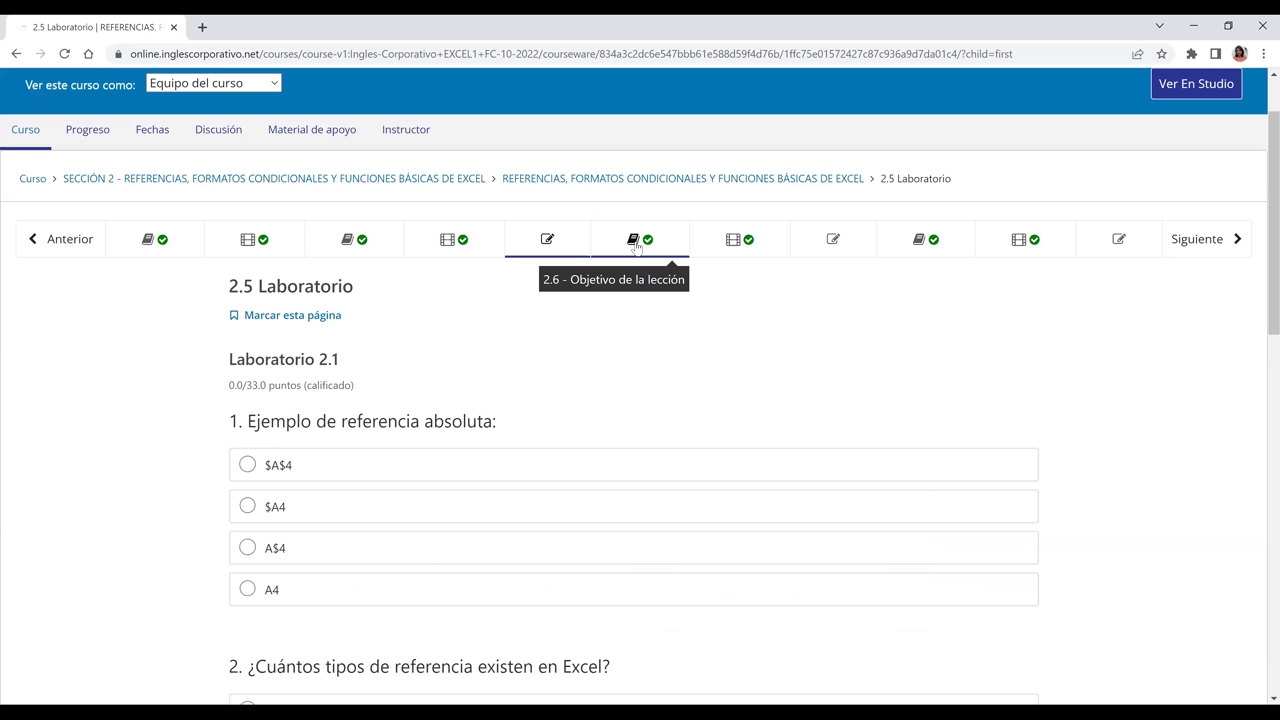
click(635, 247)
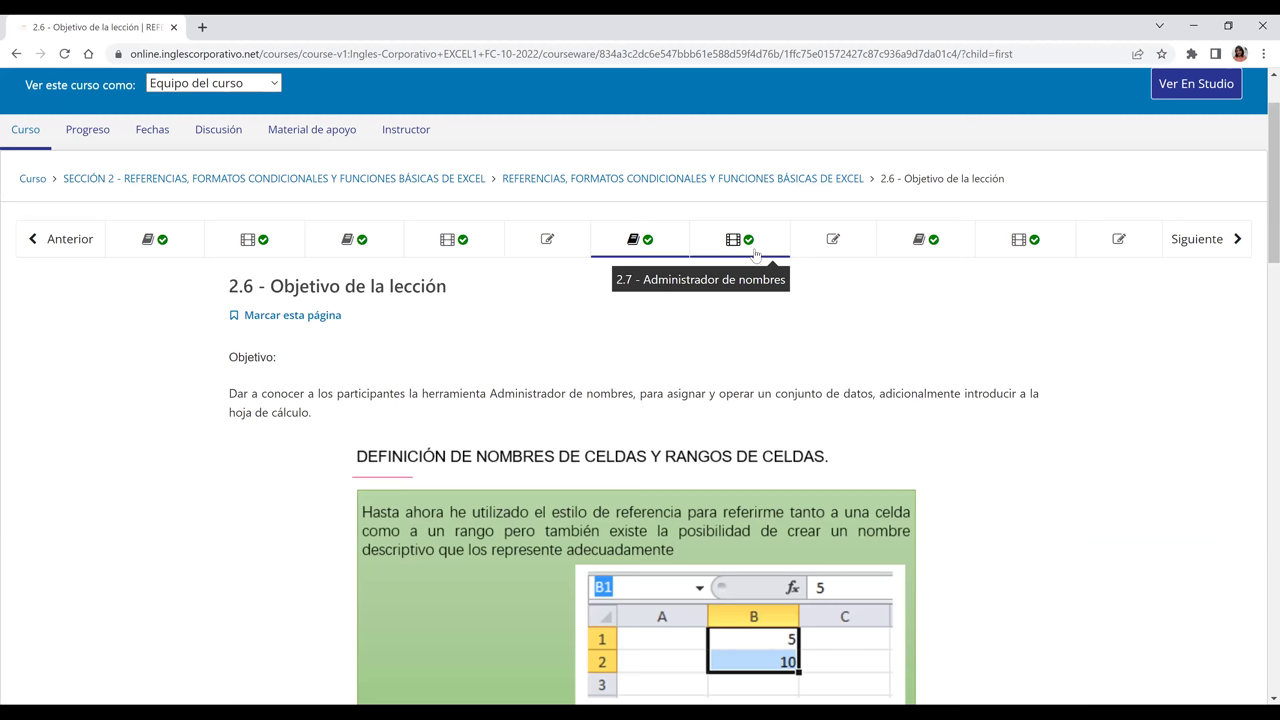
click(829, 245)
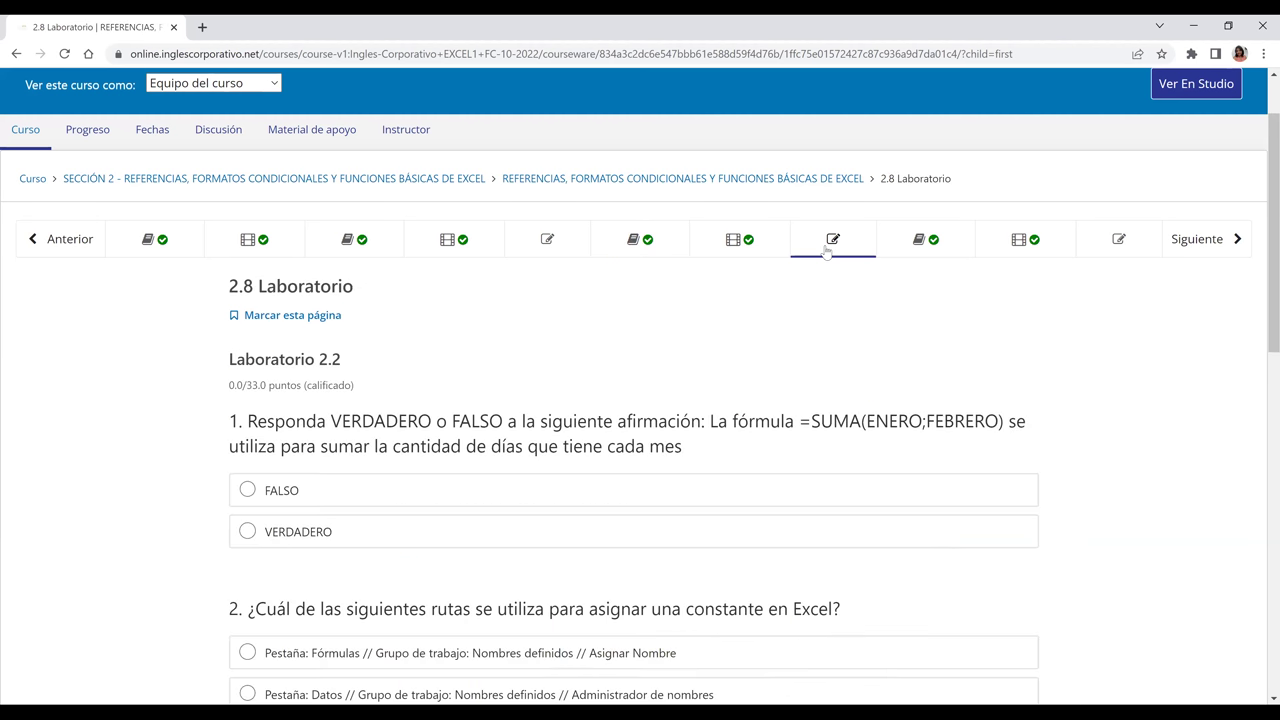
scroll(827, 250, down, 2)
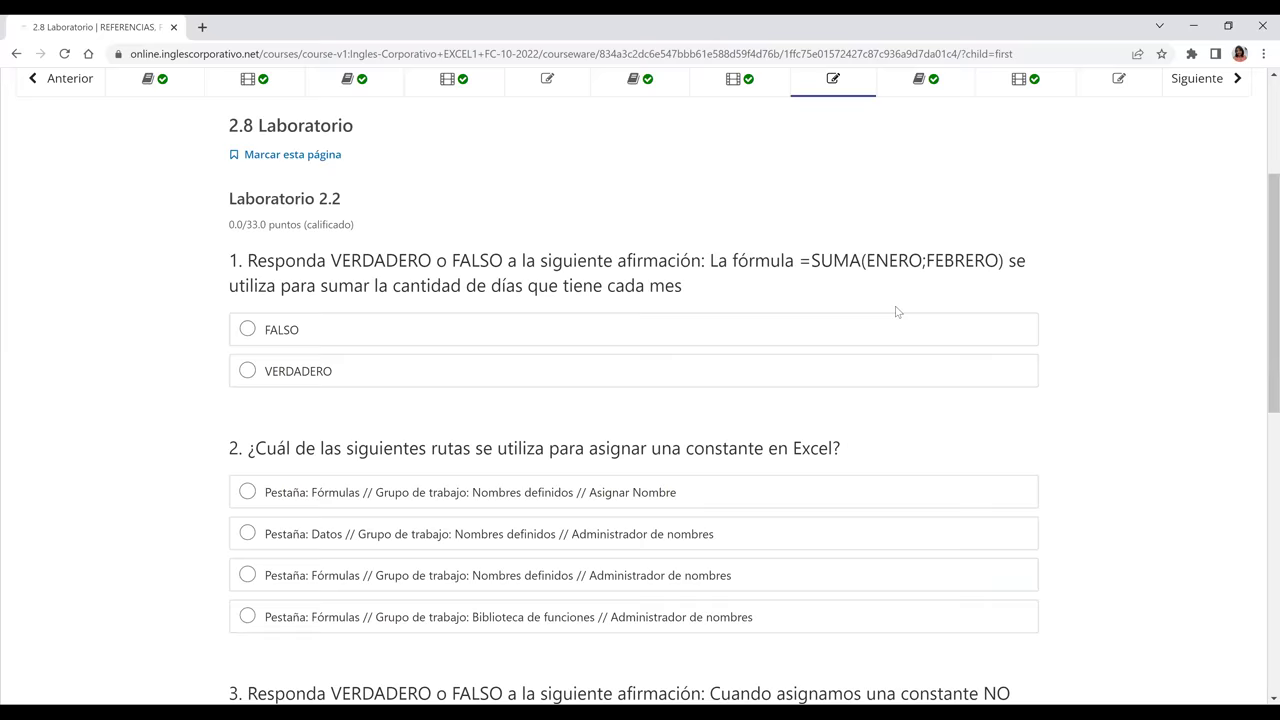
Open the 2.9 lesson objective, and review the 2.11 Laboratorio from question 1 through question 4.
scroll(900, 315, up, 3)
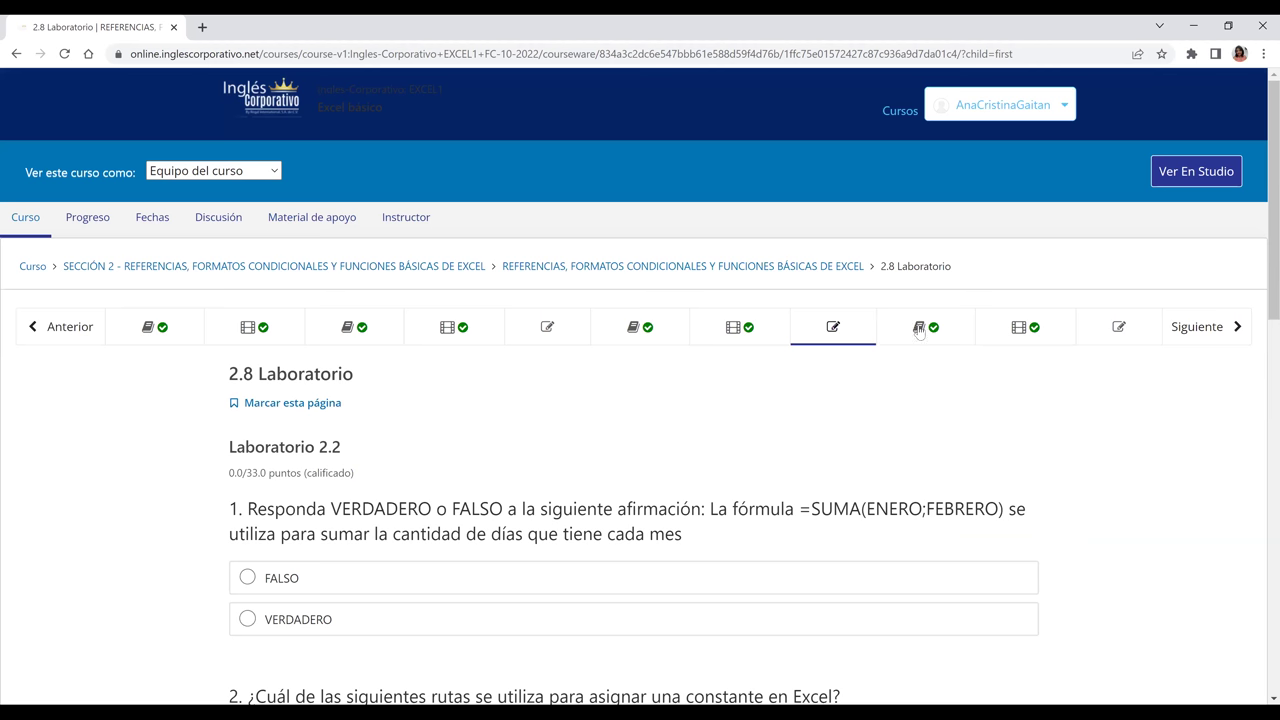
click(919, 329)
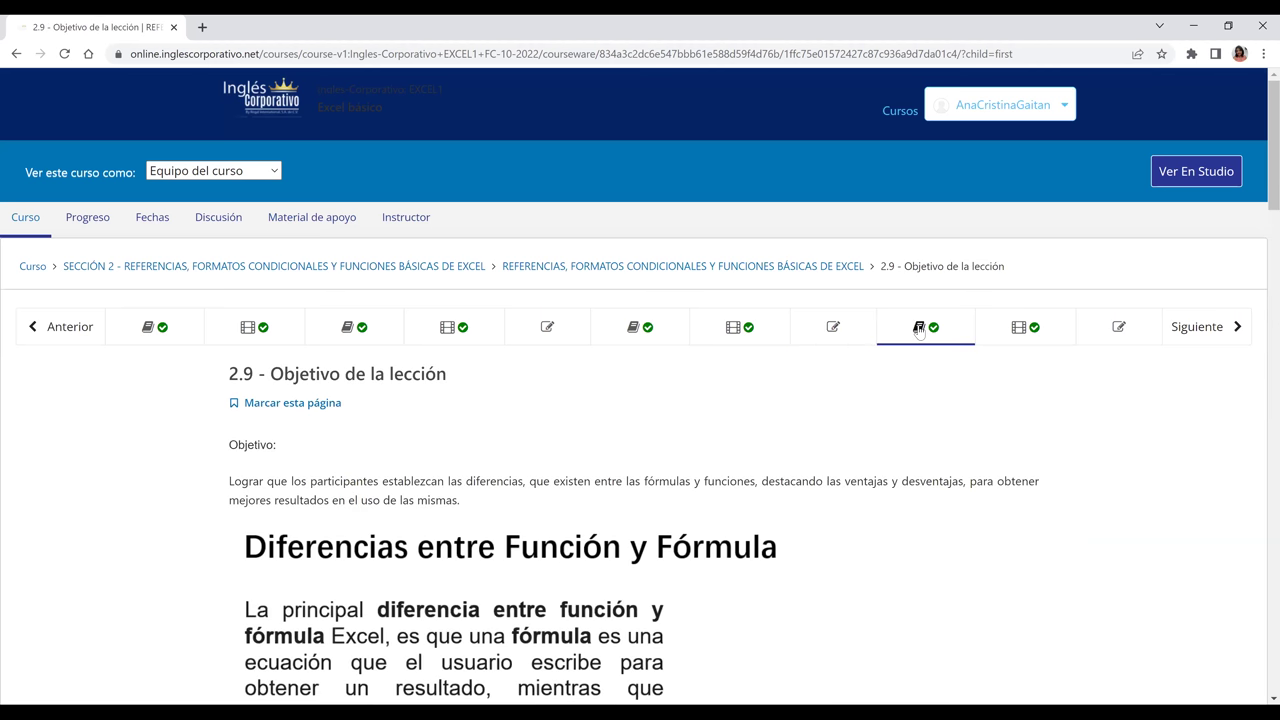
click(1120, 330)
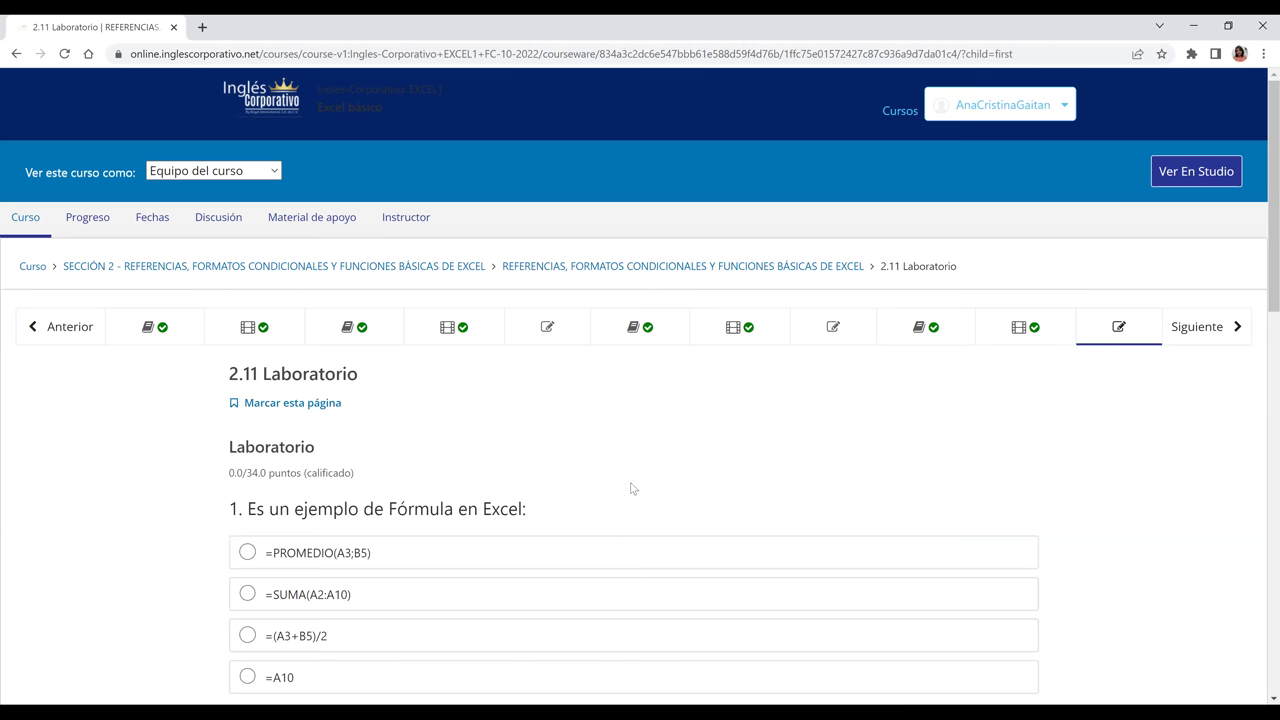
scroll(630, 488, down, 1)
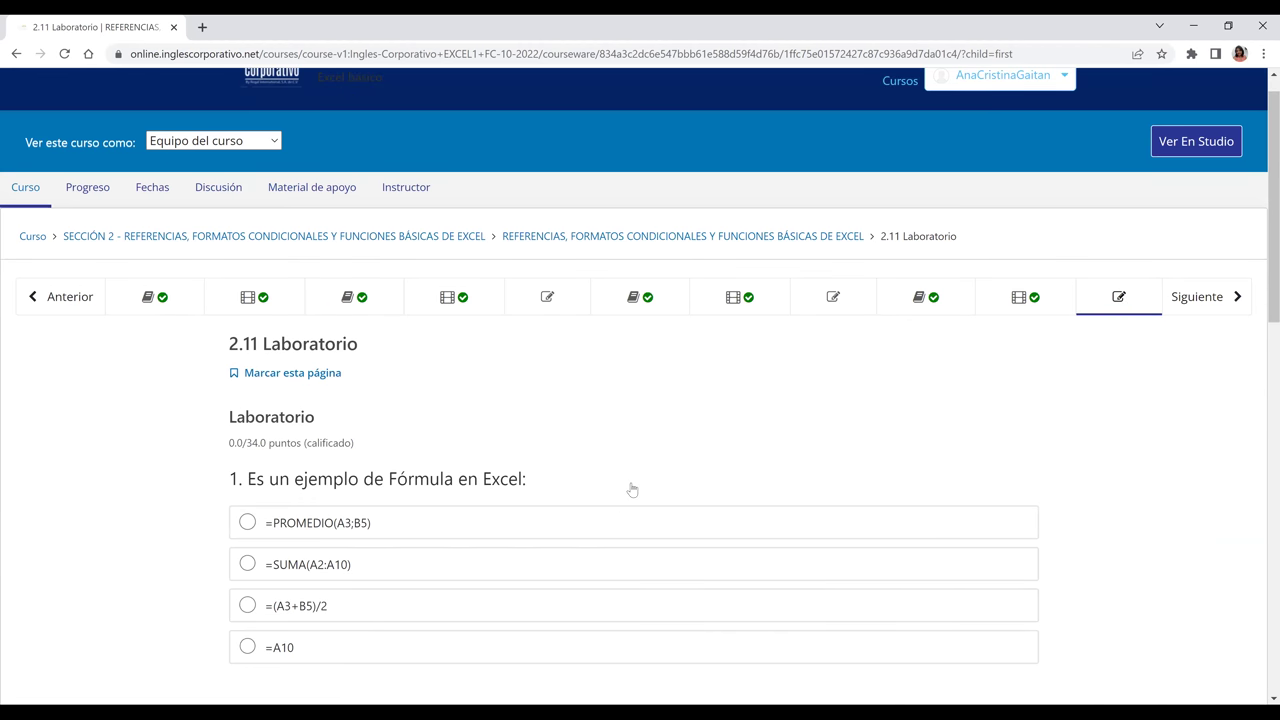
scroll(630, 488, down, 1)
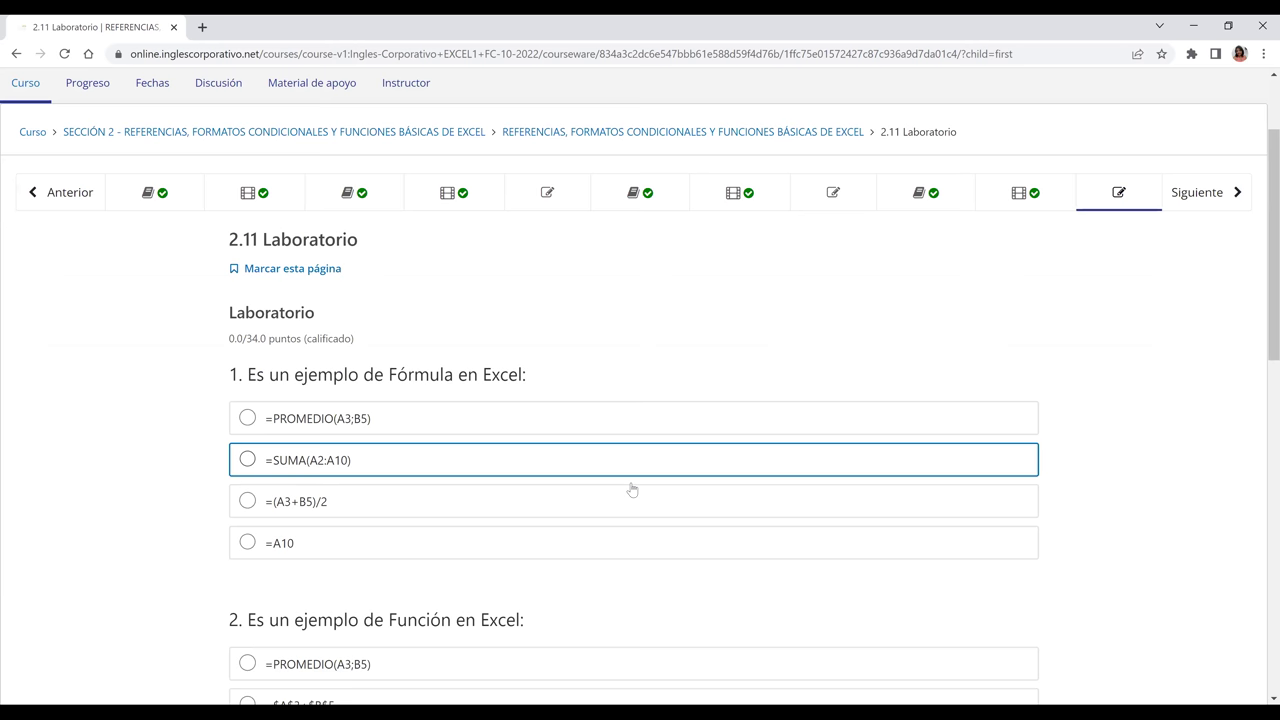
scroll(632, 488, down, 3)
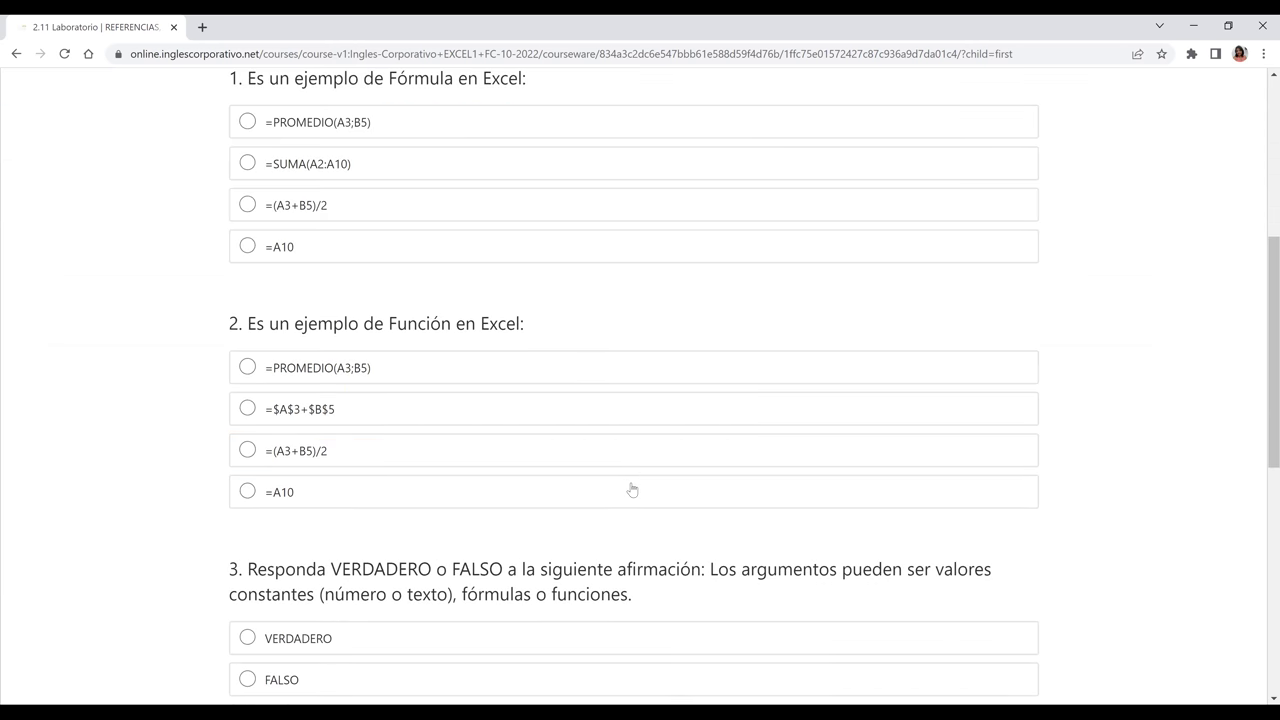
scroll(632, 485, down, 6)
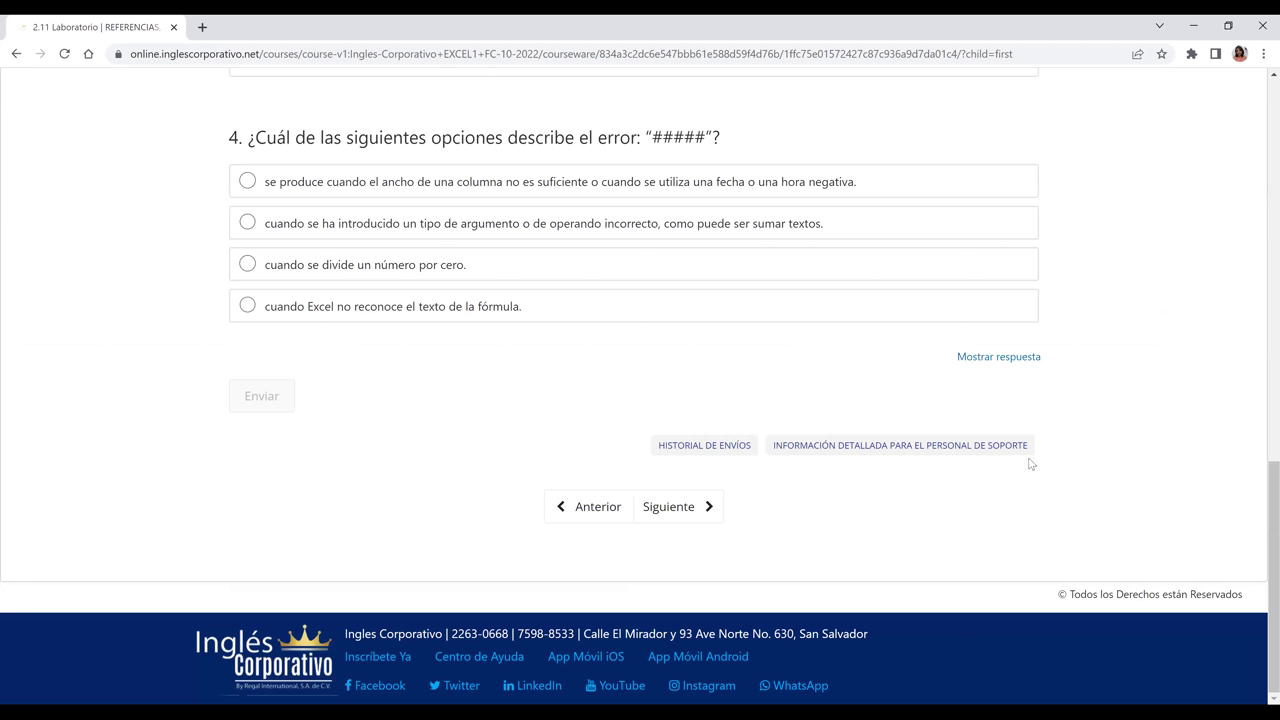
Advance to the Examen de Medio Curso and read through its questions from 1 to 8.
key(Home)
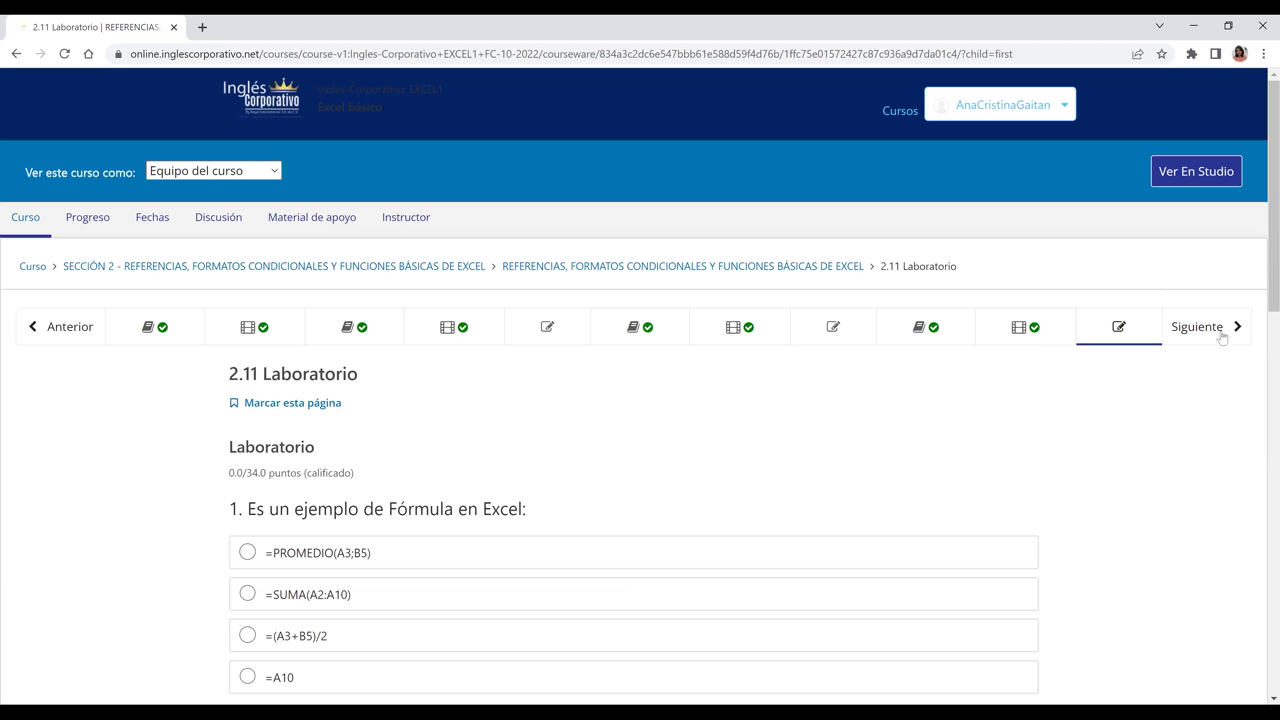
click(1222, 339)
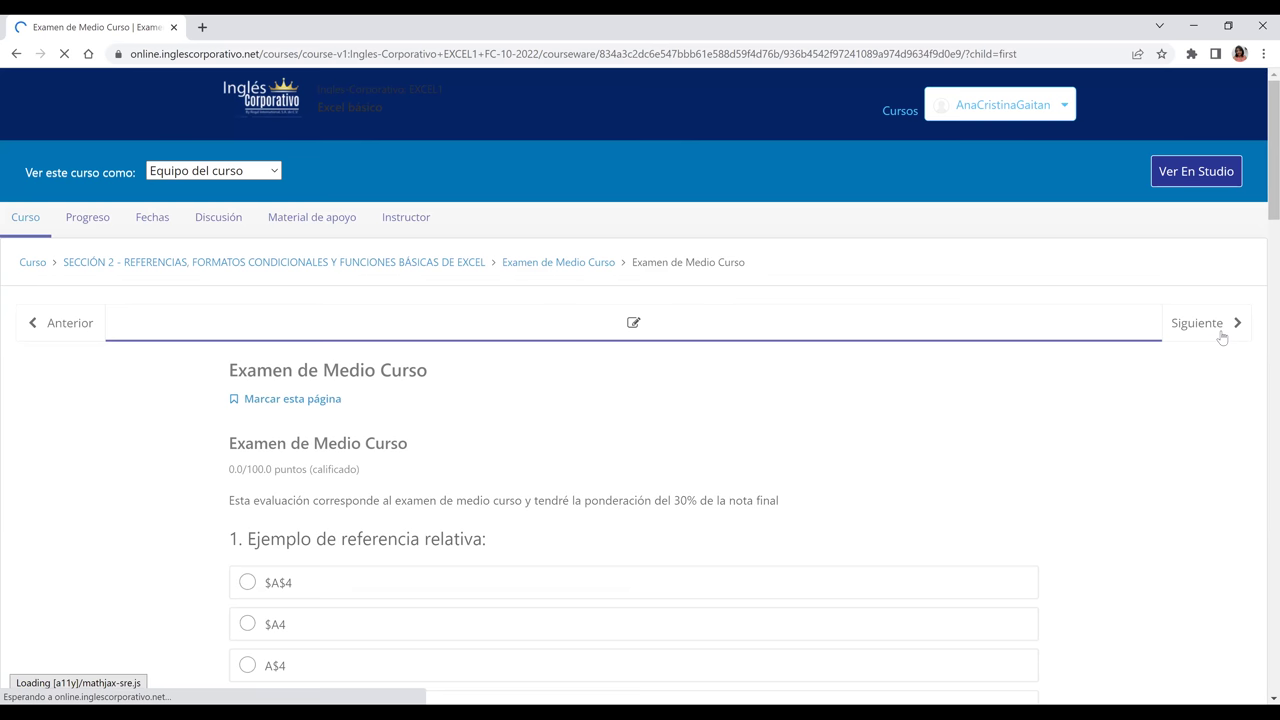
scroll(1222, 339, down, 1)
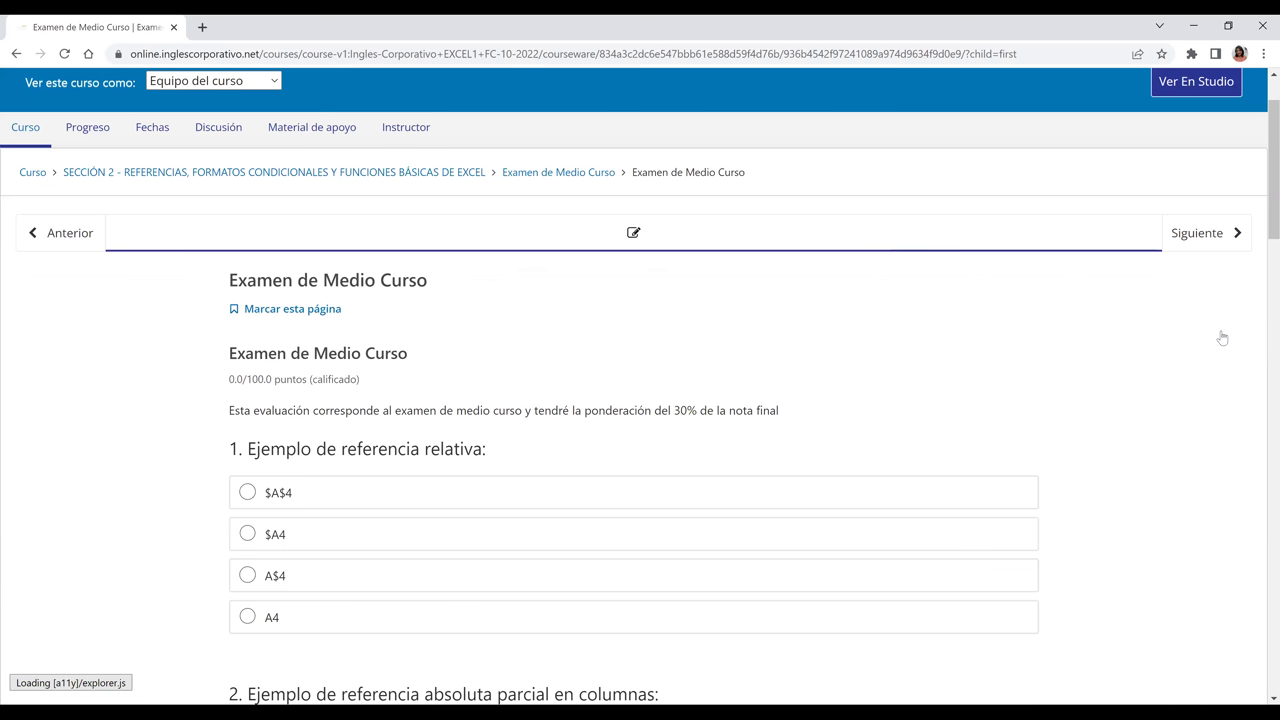
scroll(1222, 339, down, 1)
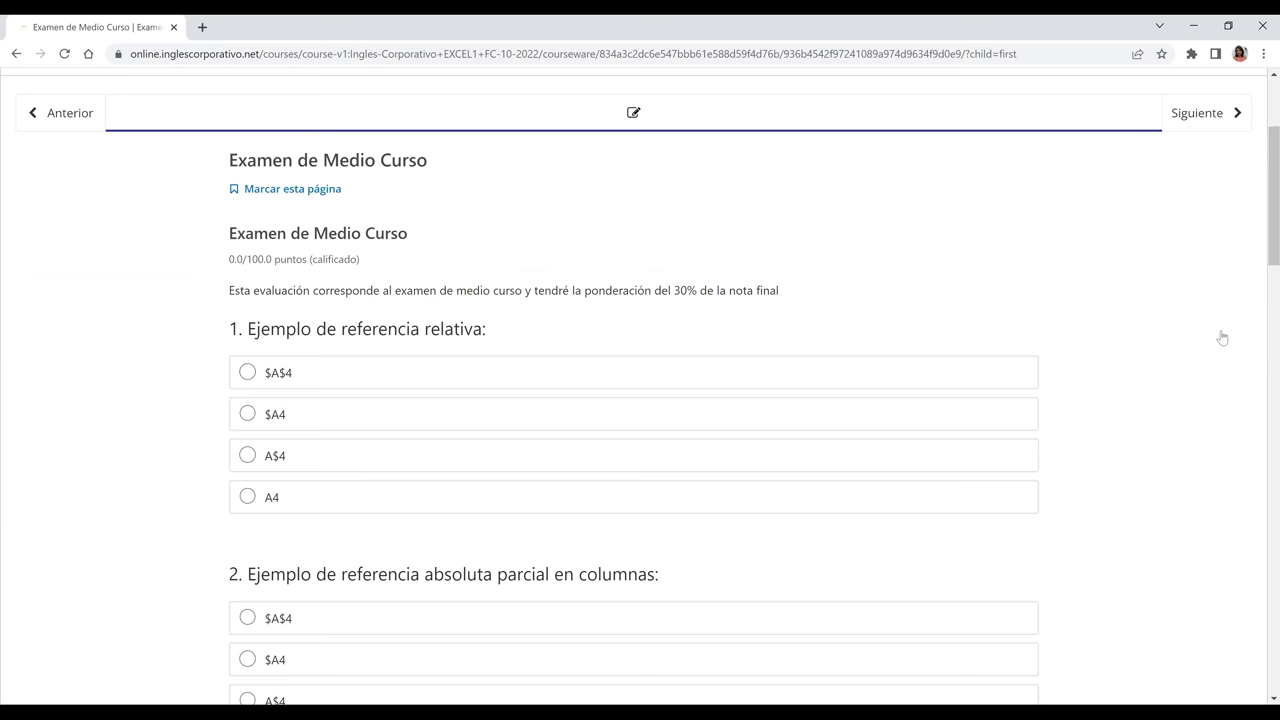
scroll(1222, 339, down, 1)
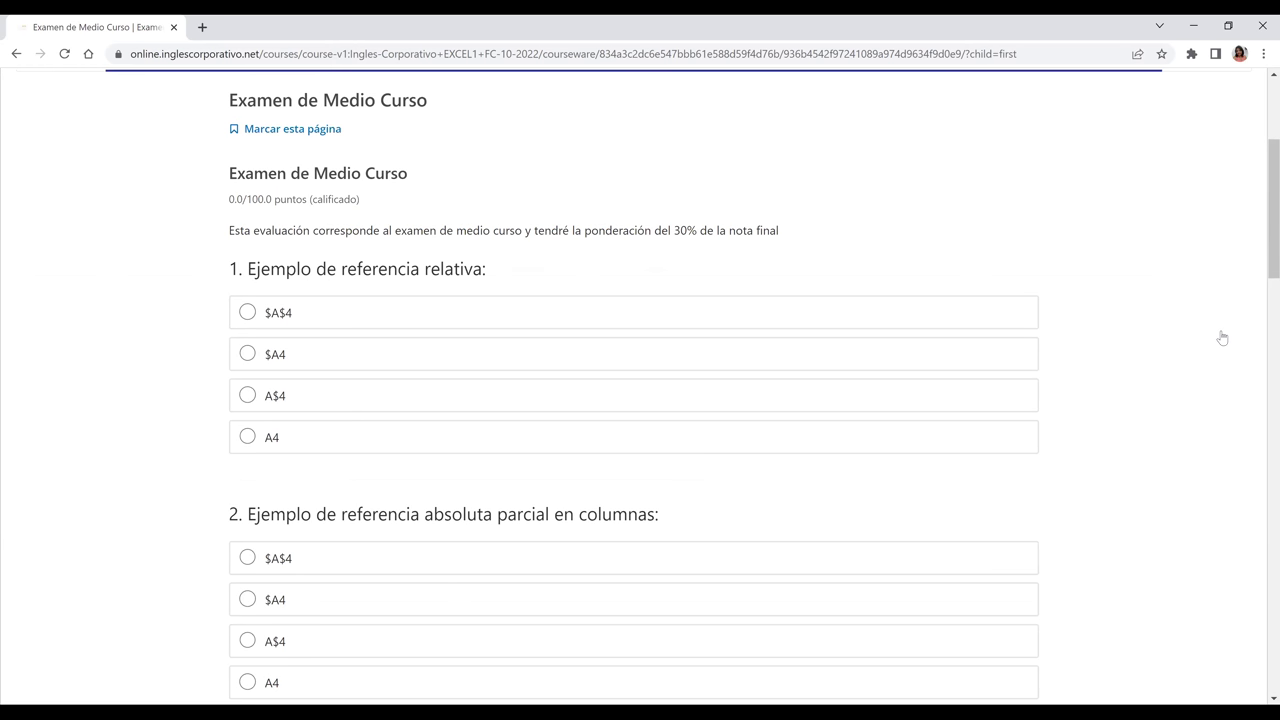
scroll(1222, 339, down, 1)
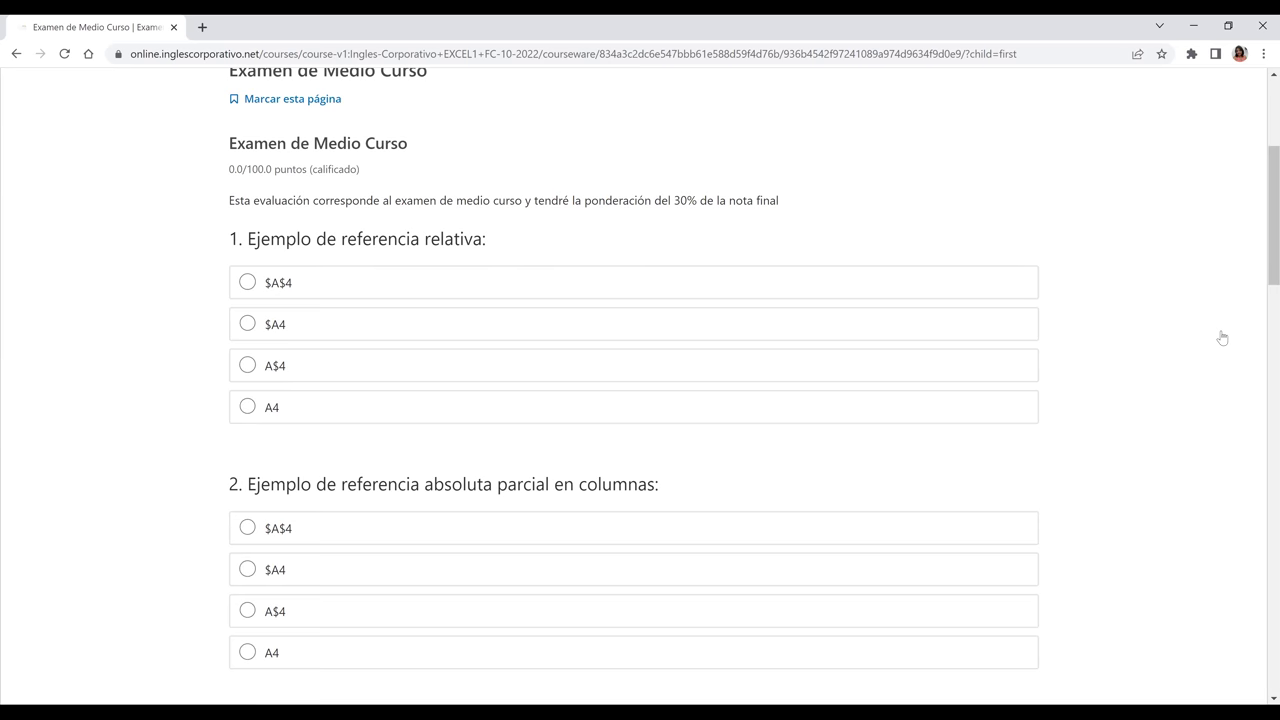
scroll(1222, 339, down, 2)
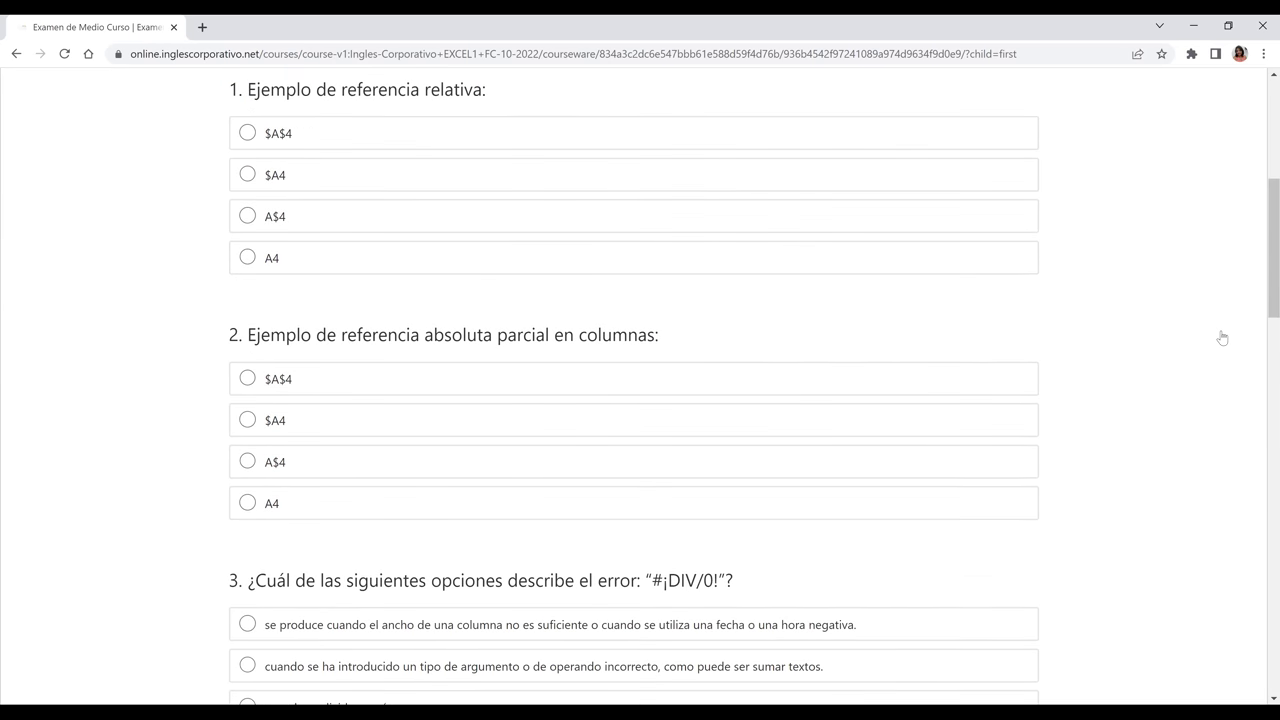
scroll(1222, 339, down, 2)
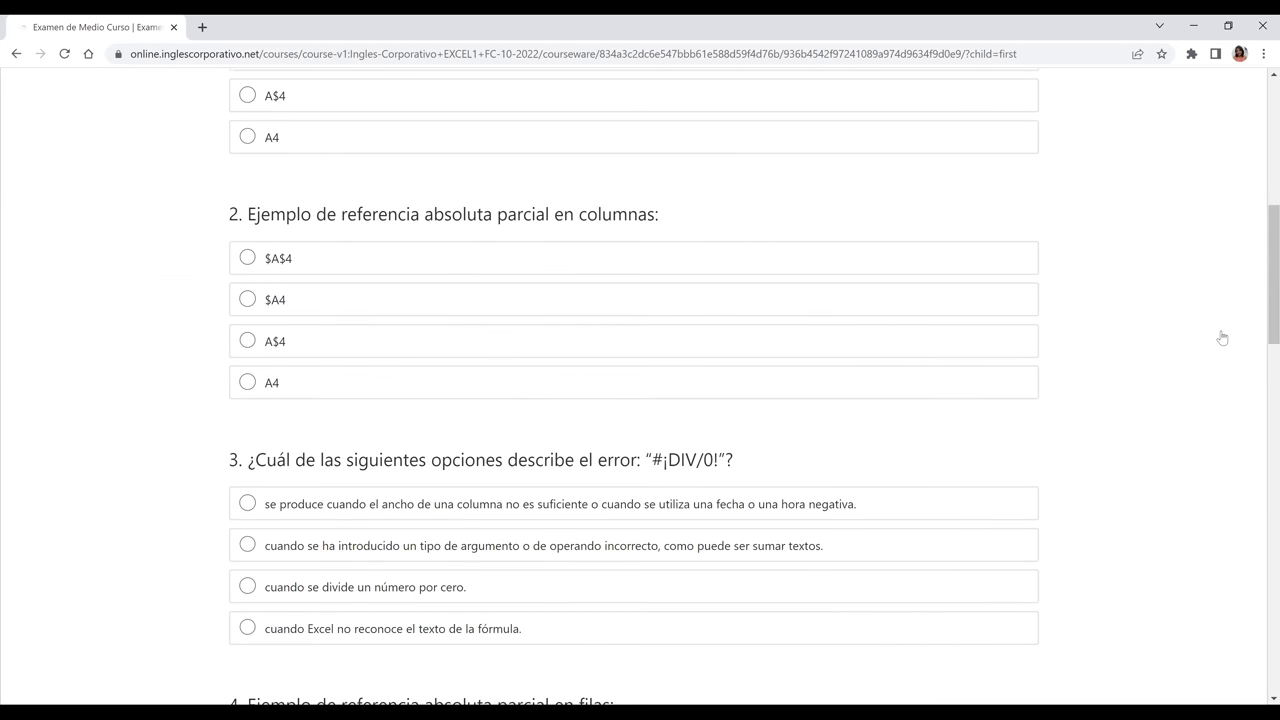
scroll(1222, 339, down, 3)
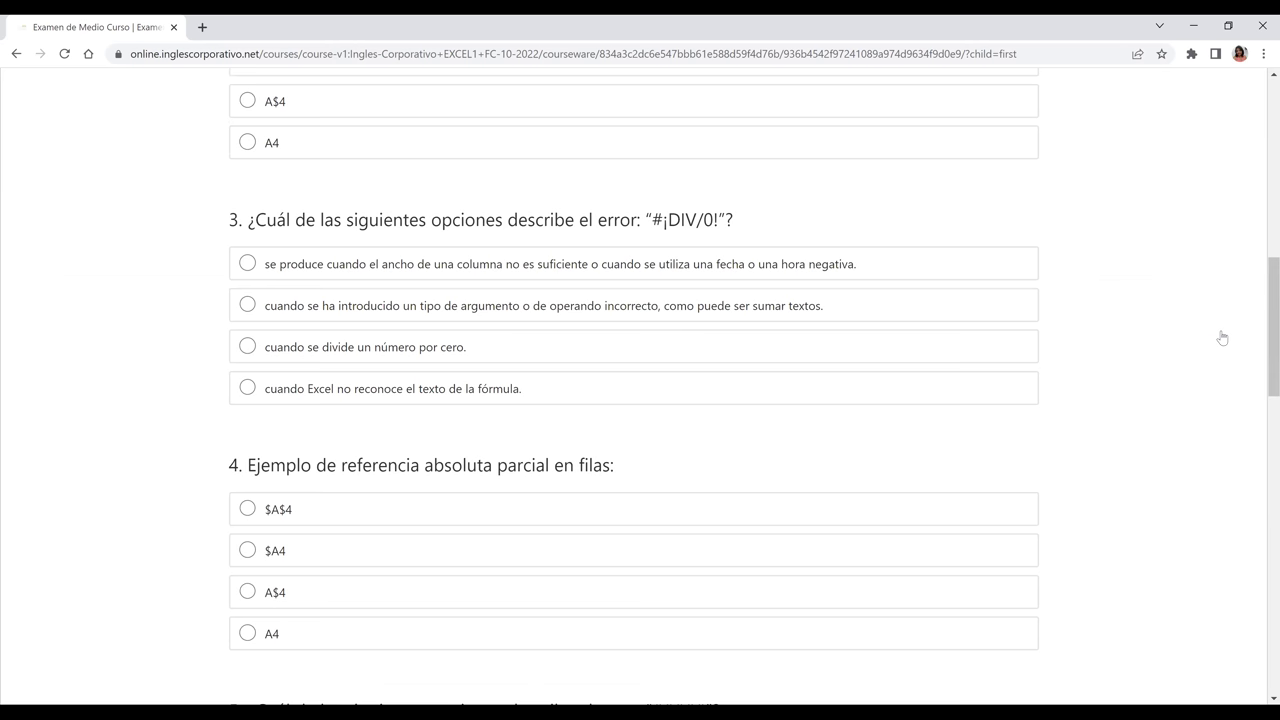
scroll(1222, 339, down, 4)
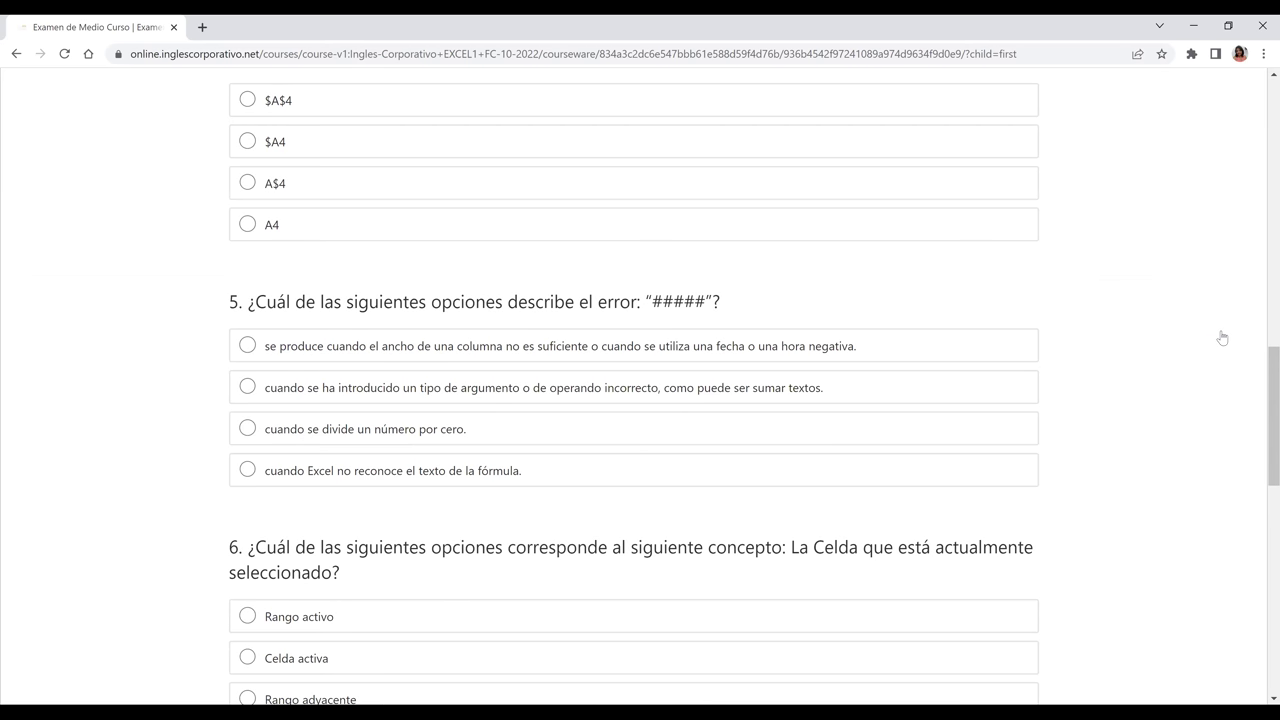
scroll(1222, 339, down, 7)
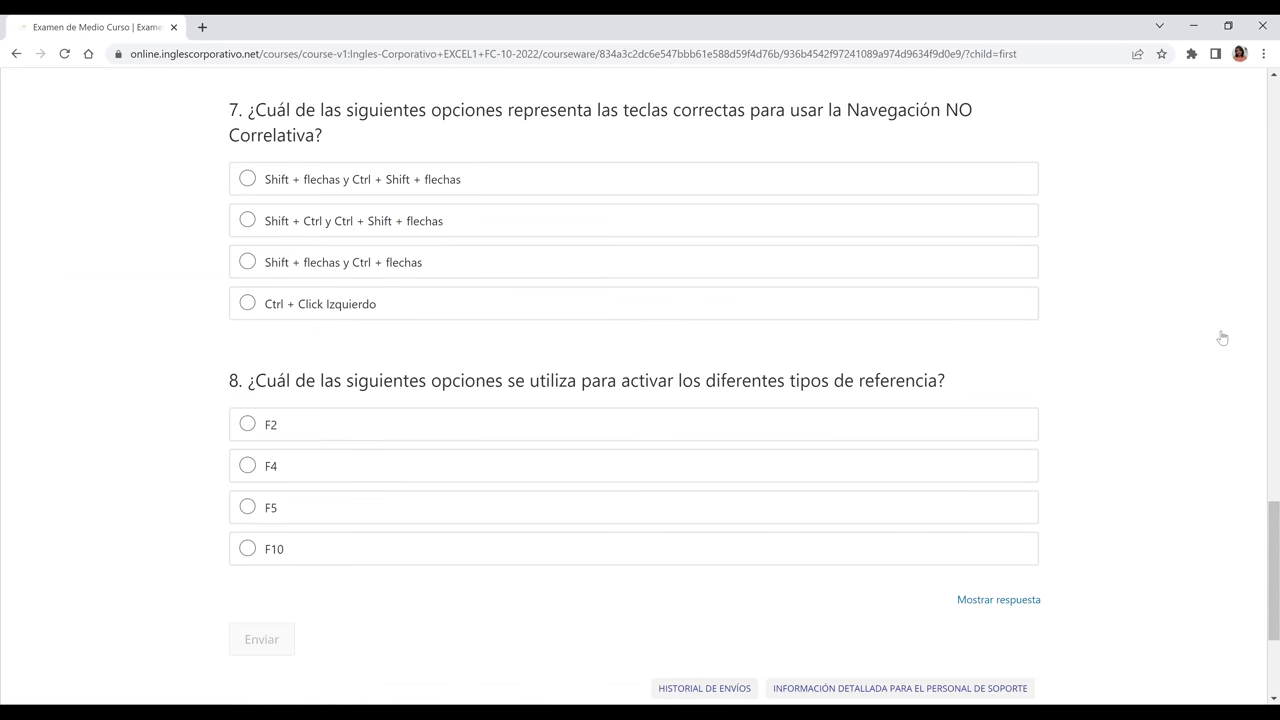
scroll(1222, 339, down, 2)
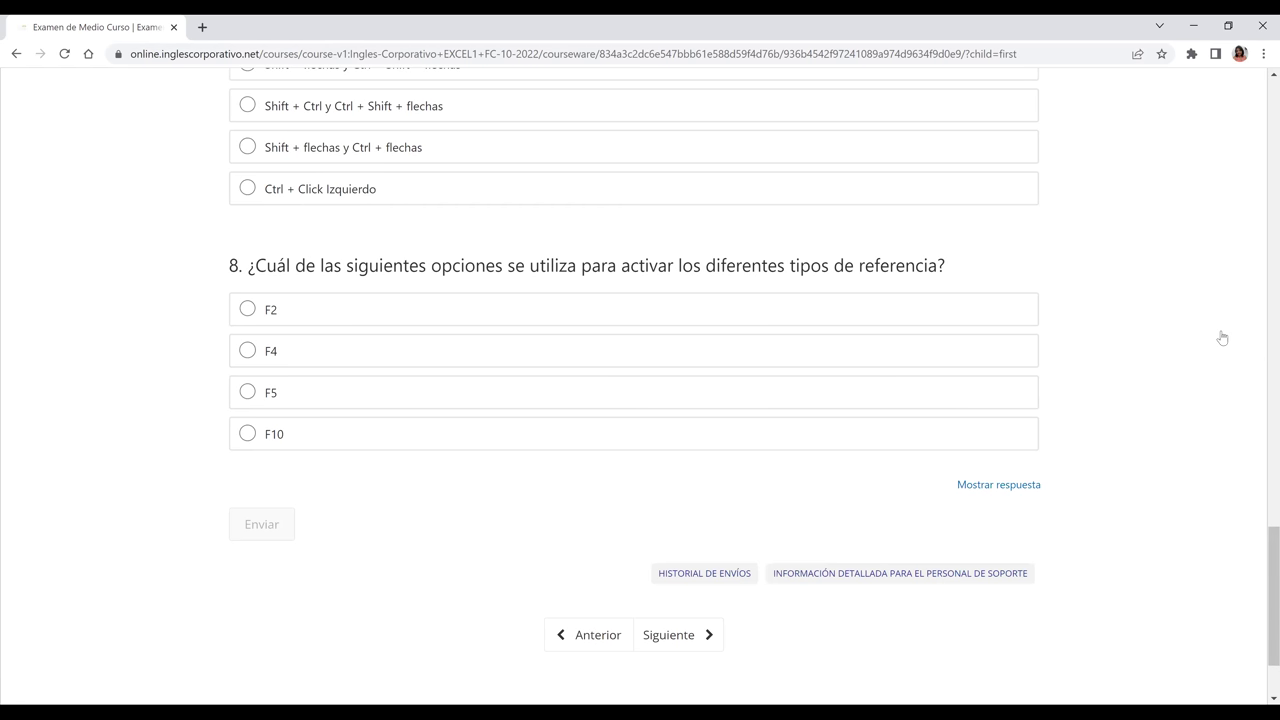
Review the midterm exam's questions again from the last back to the first, including the introductory note on its weighting.
scroll(1222, 339, up, 2)
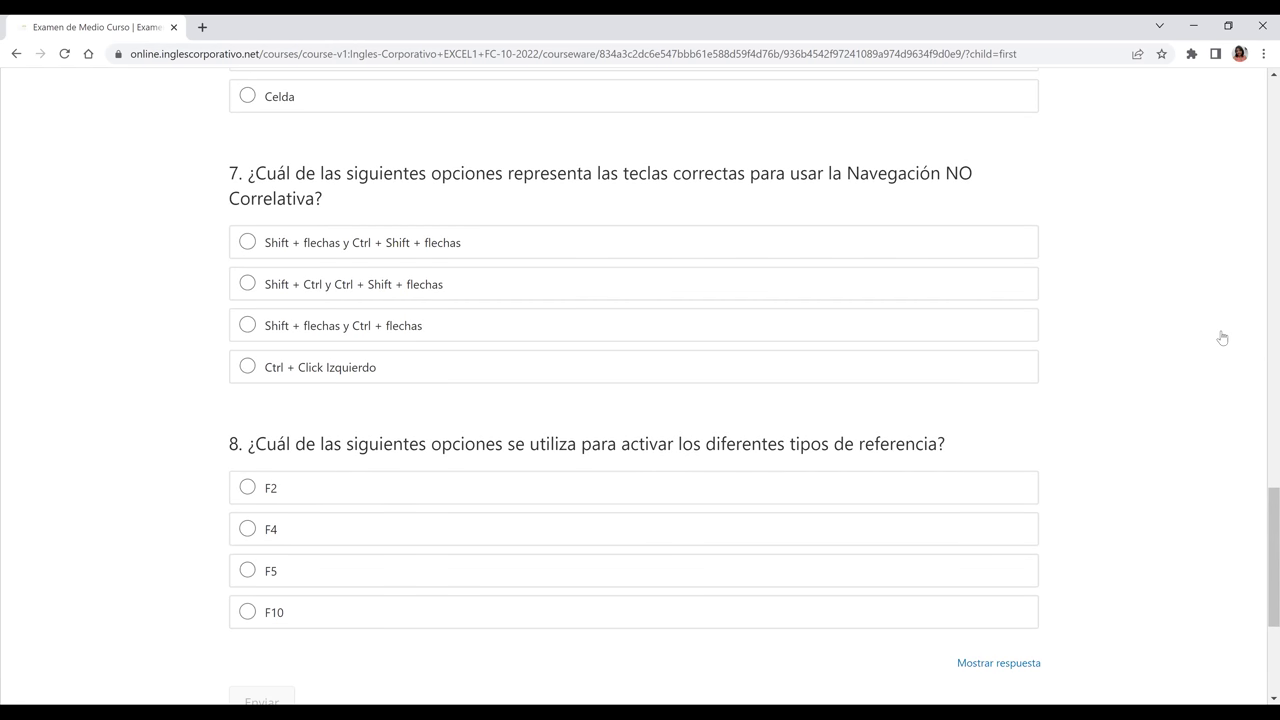
scroll(1222, 339, up, 1)
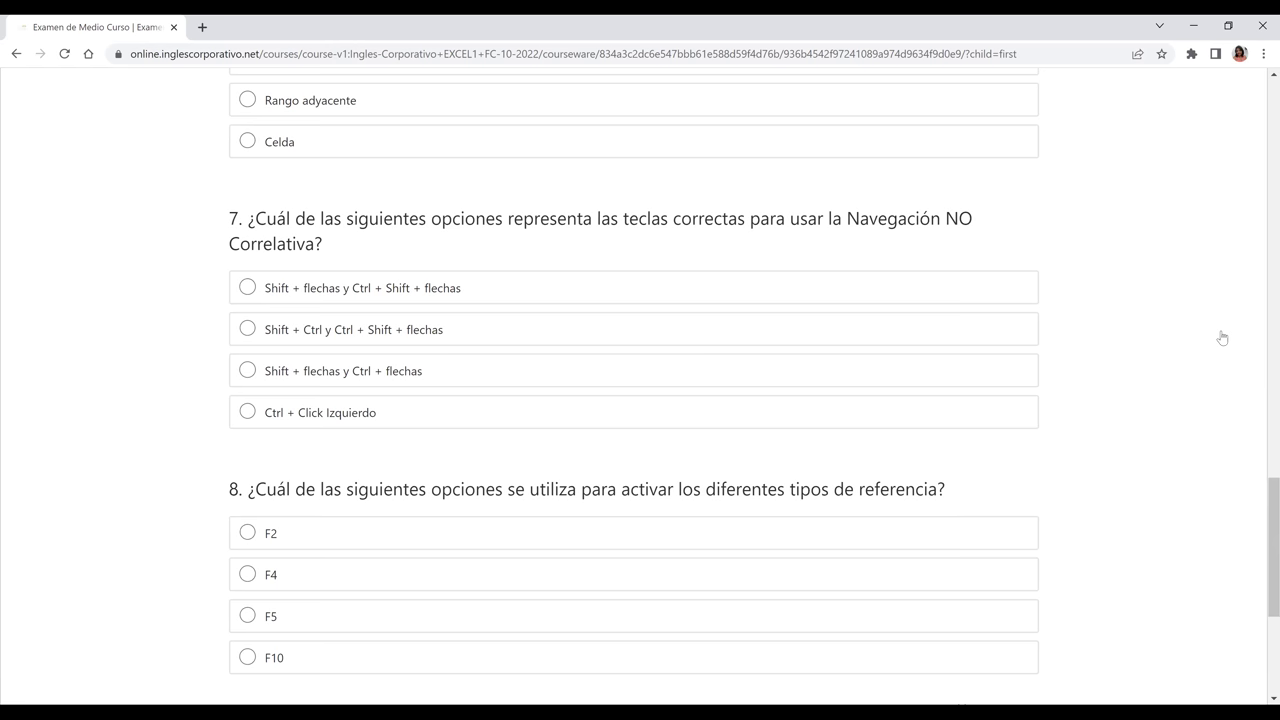
scroll(1222, 339, up, 3)
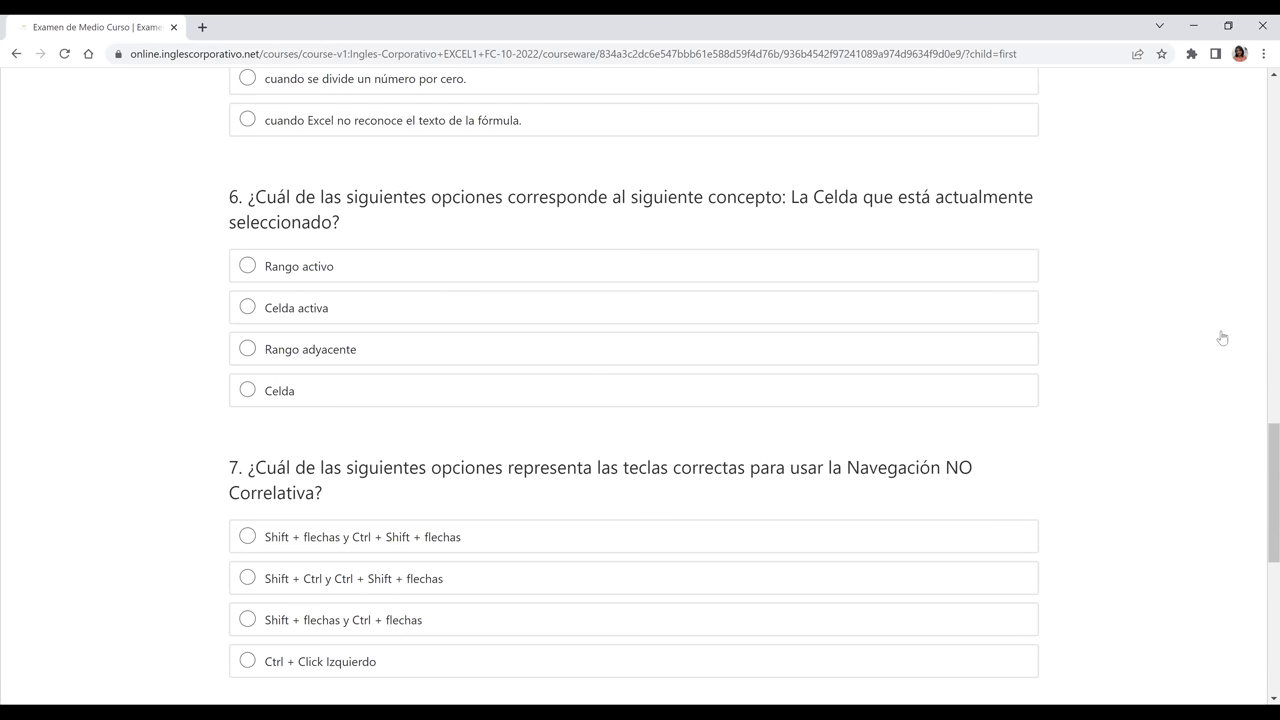
scroll(1222, 339, up, 1)
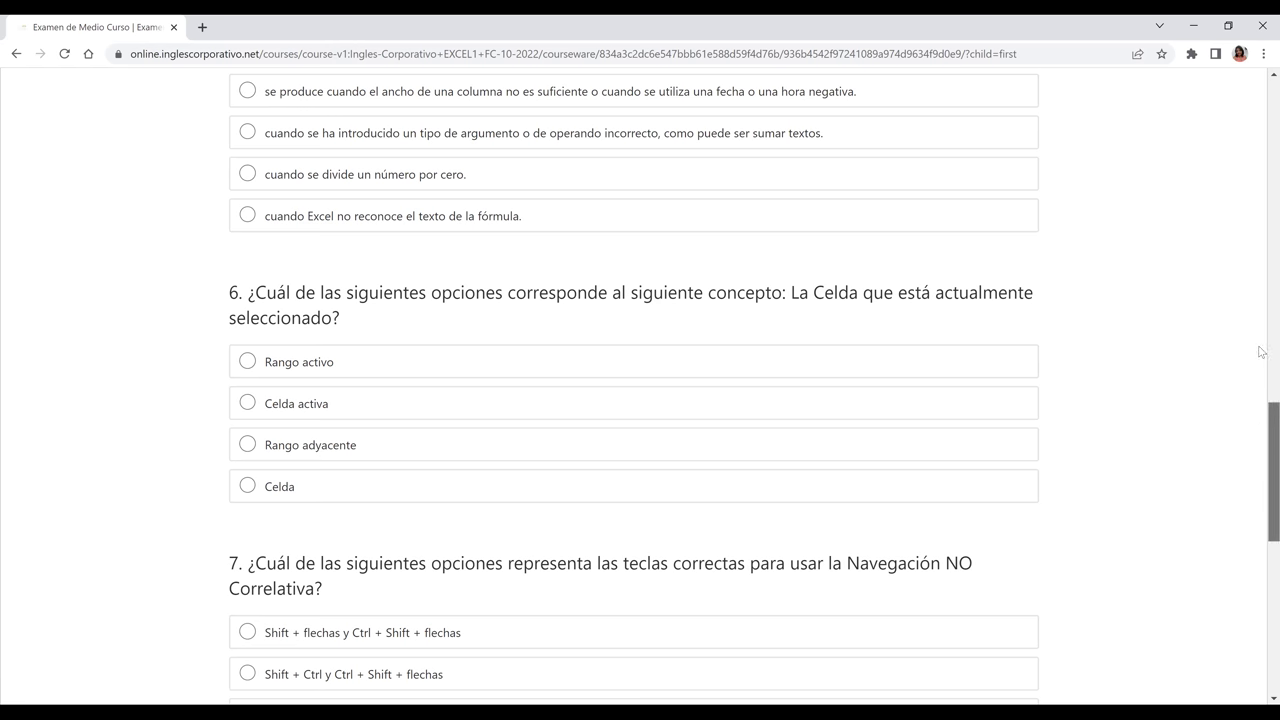
scroll(1261, 351, up, 3)
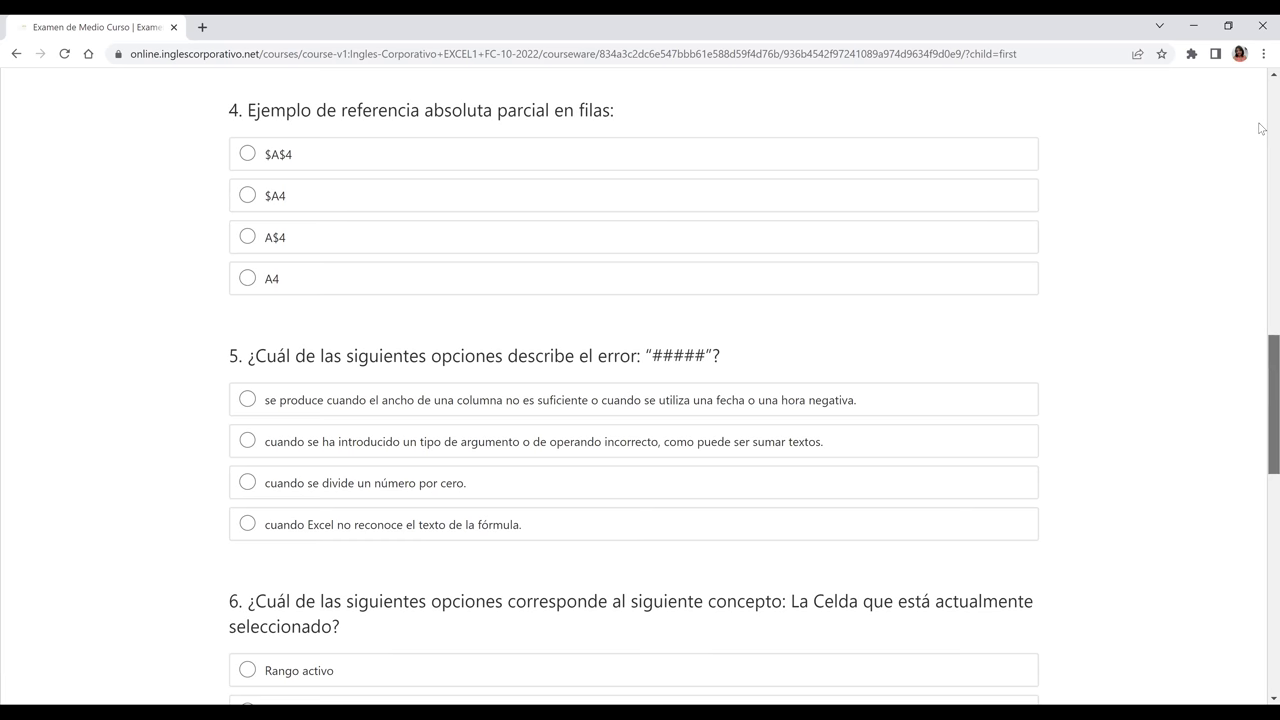
scroll(1260, 128, up, 12)
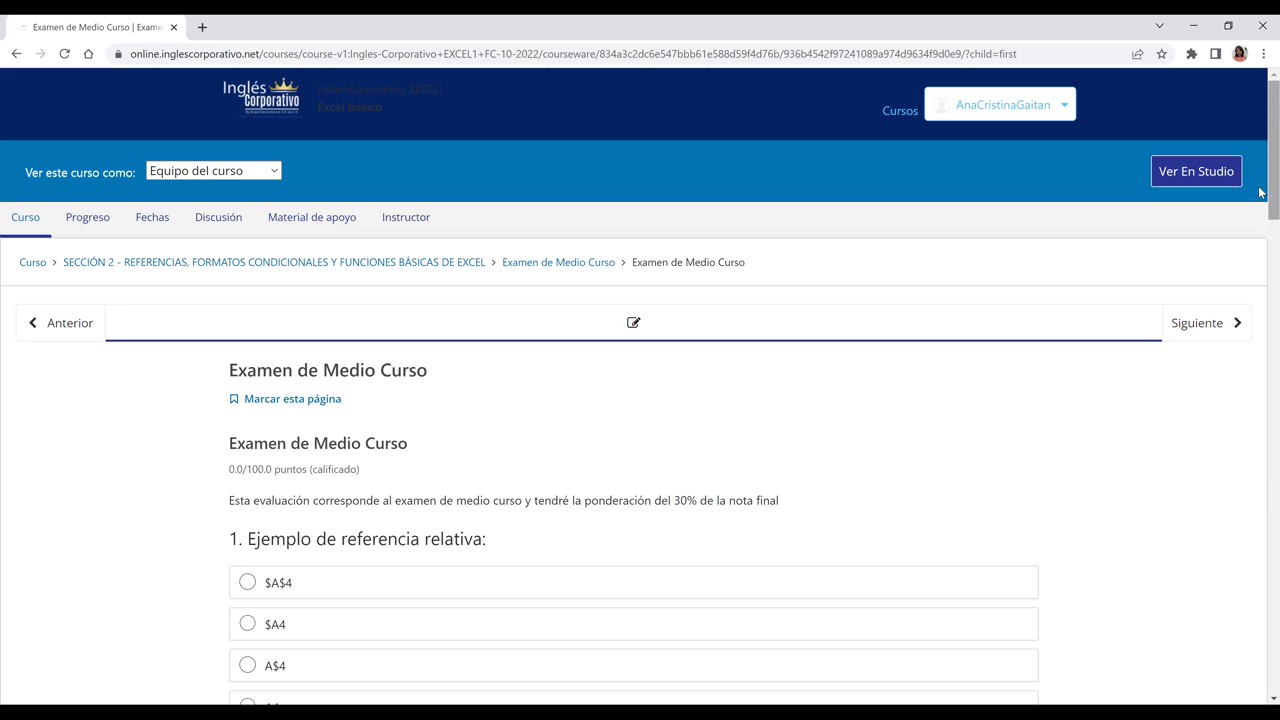
scroll(1261, 210, down, 1)
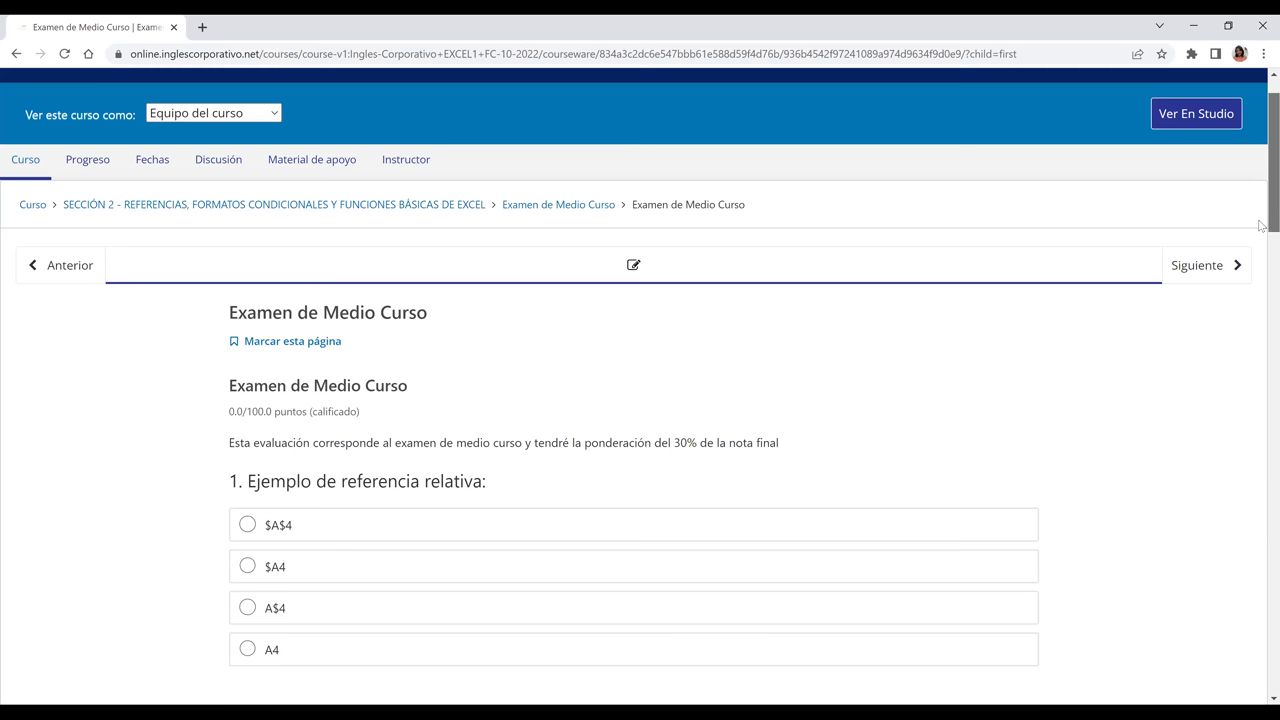
scroll(1261, 236, down, 2)
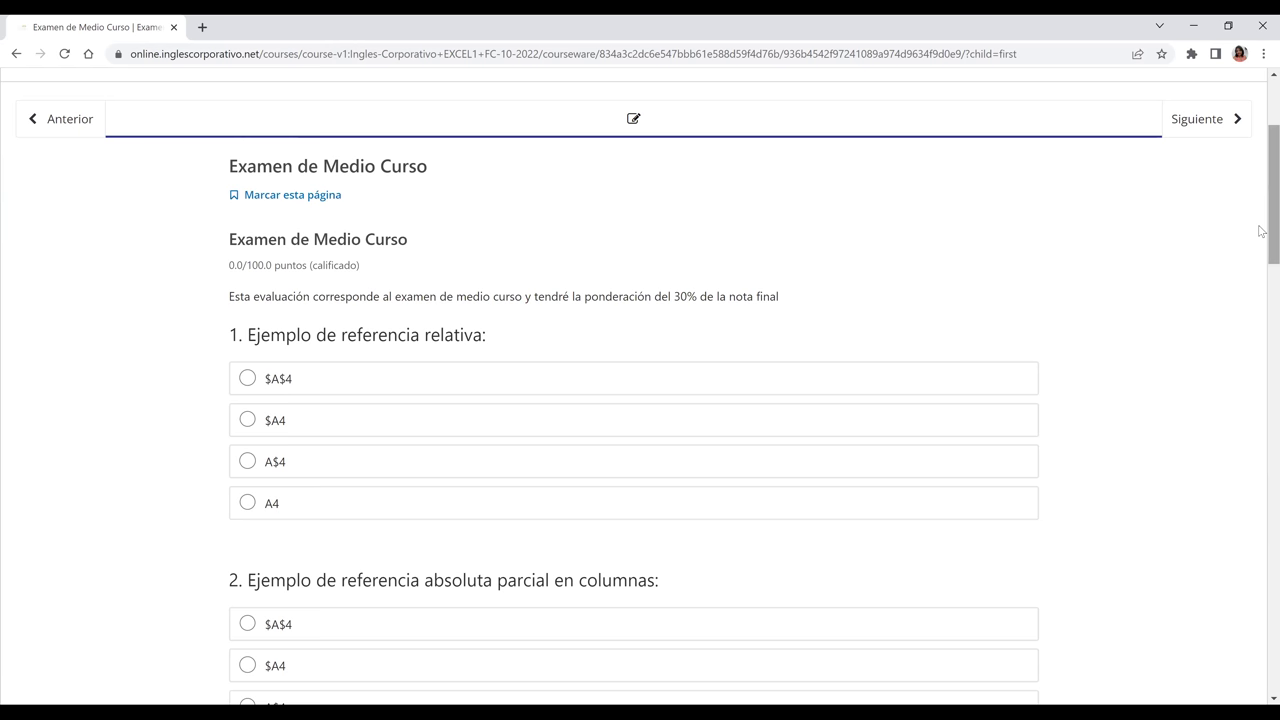
scroll(1261, 389, down, 10)
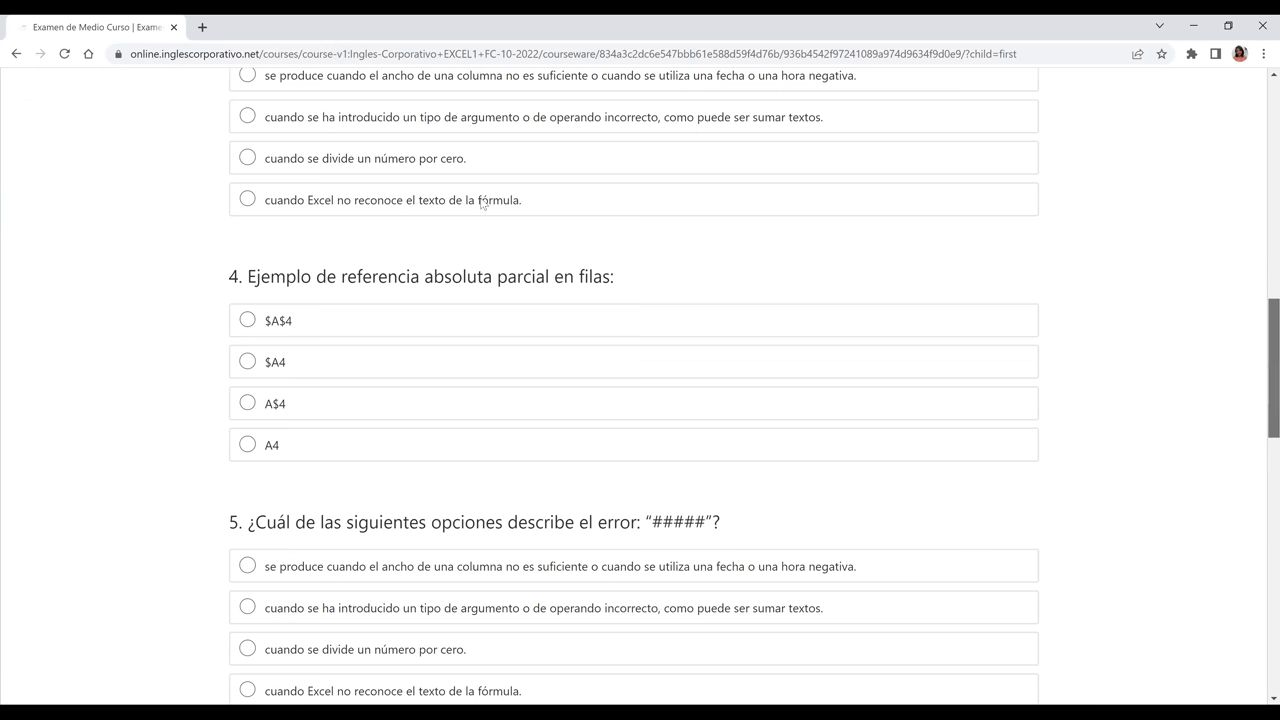
Open the course's Progreso page and examine the grade chart and section scores.
key(Home)
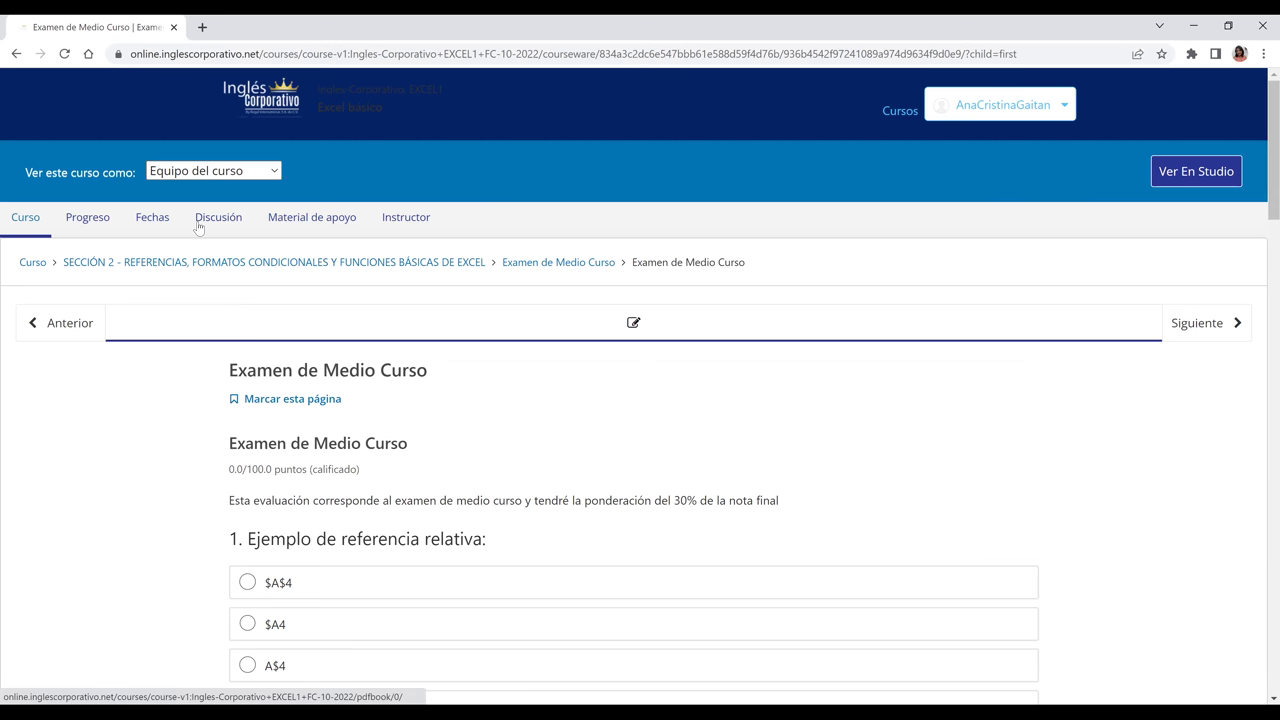
click(88, 222)
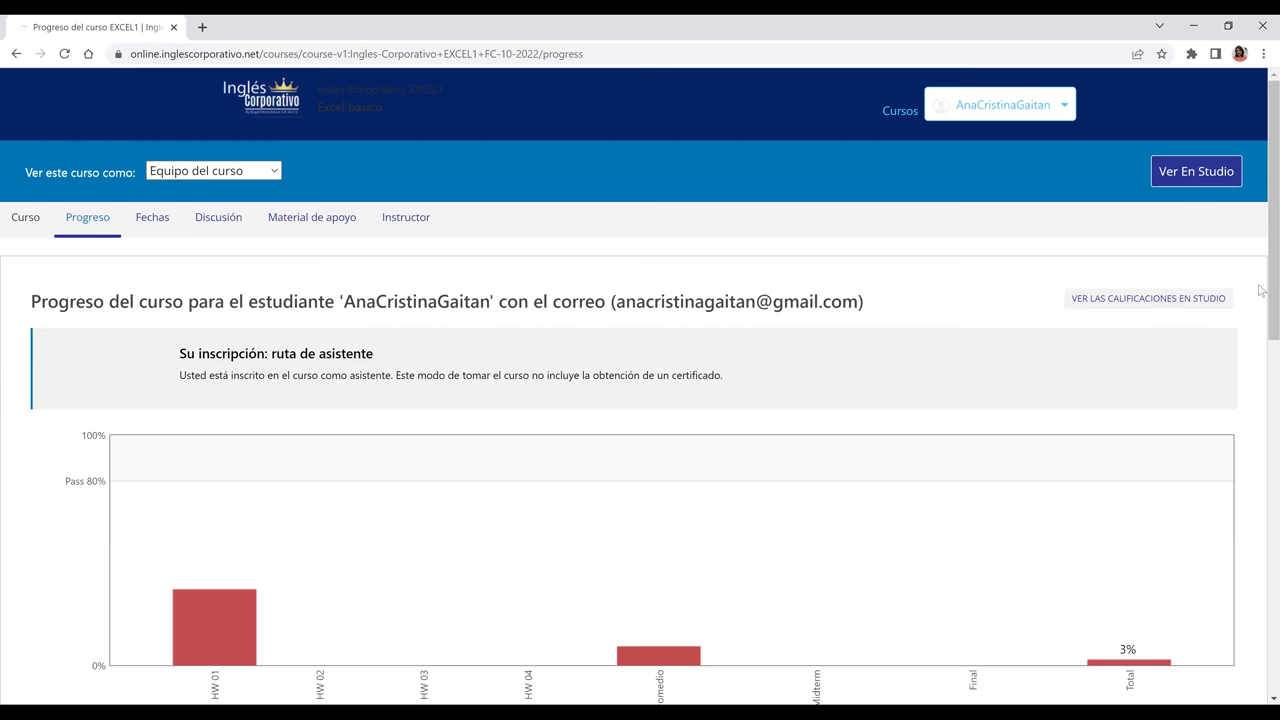
scroll(1259, 287, down, 2)
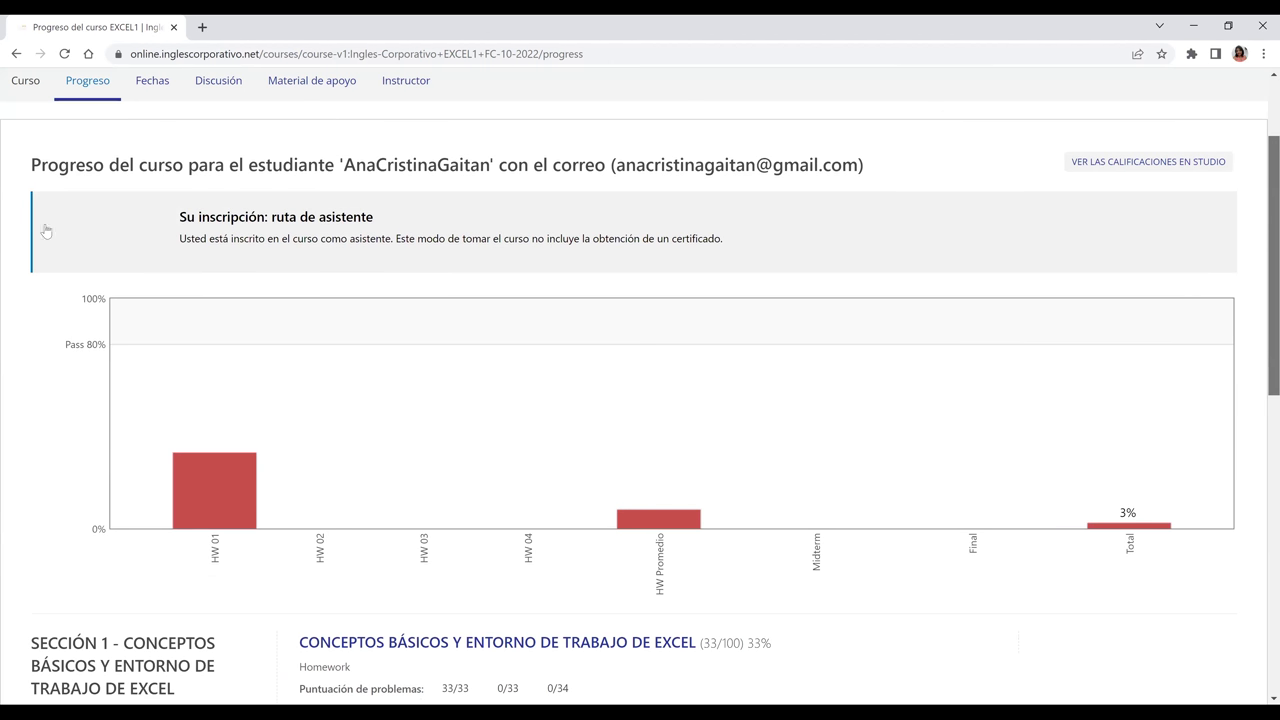
Reload the Progreso page and look over the grade chart together with the scores of the course sections.
scroll(40, 224, up, 2)
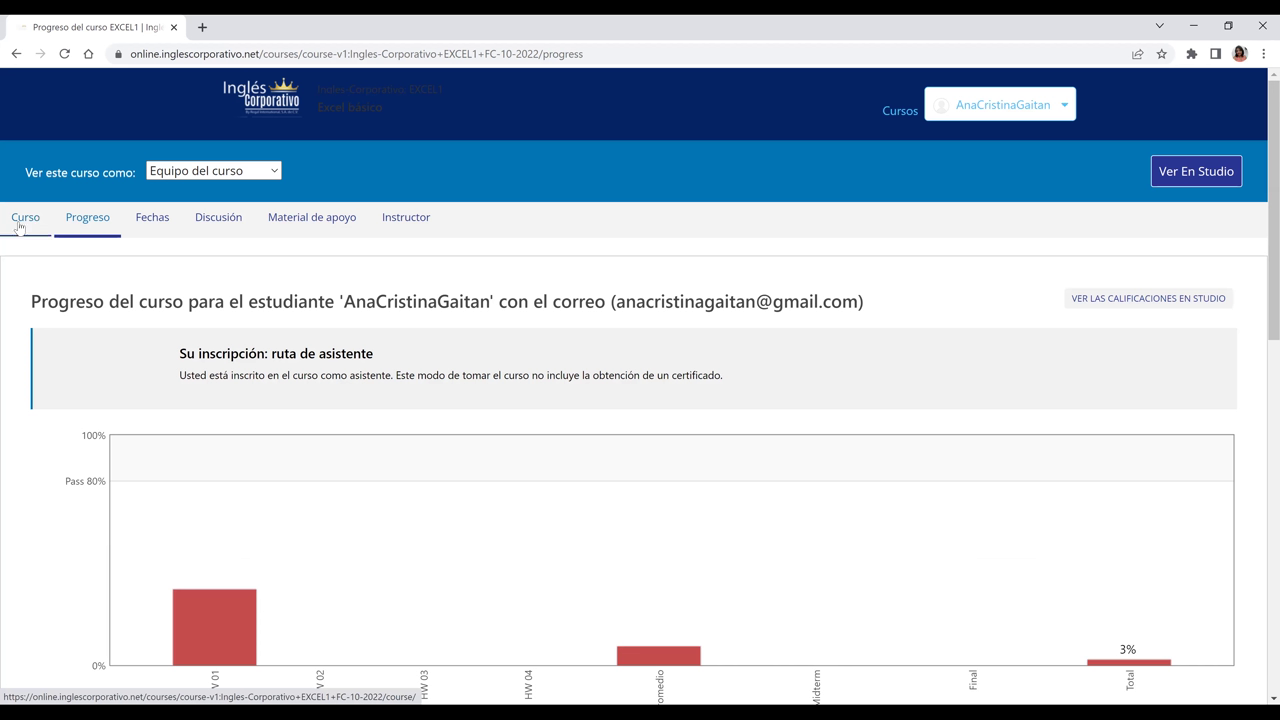
click(96, 222)
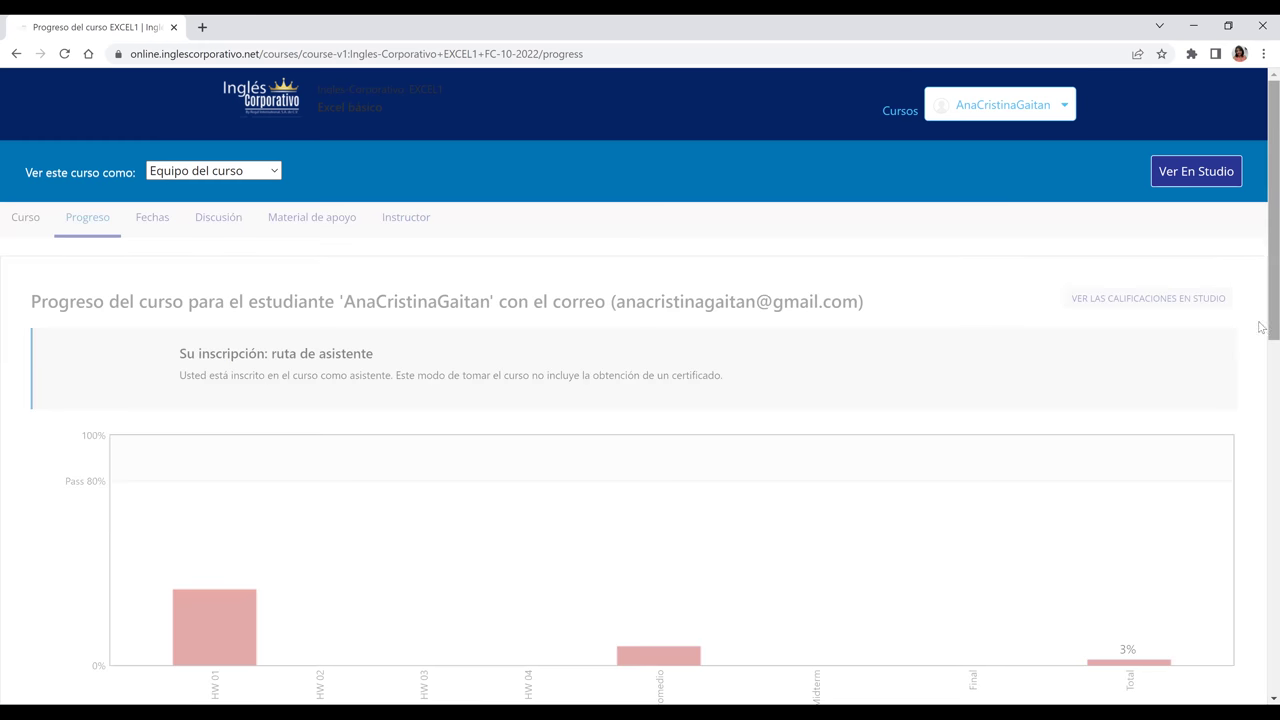
scroll(1260, 361, down, 2)
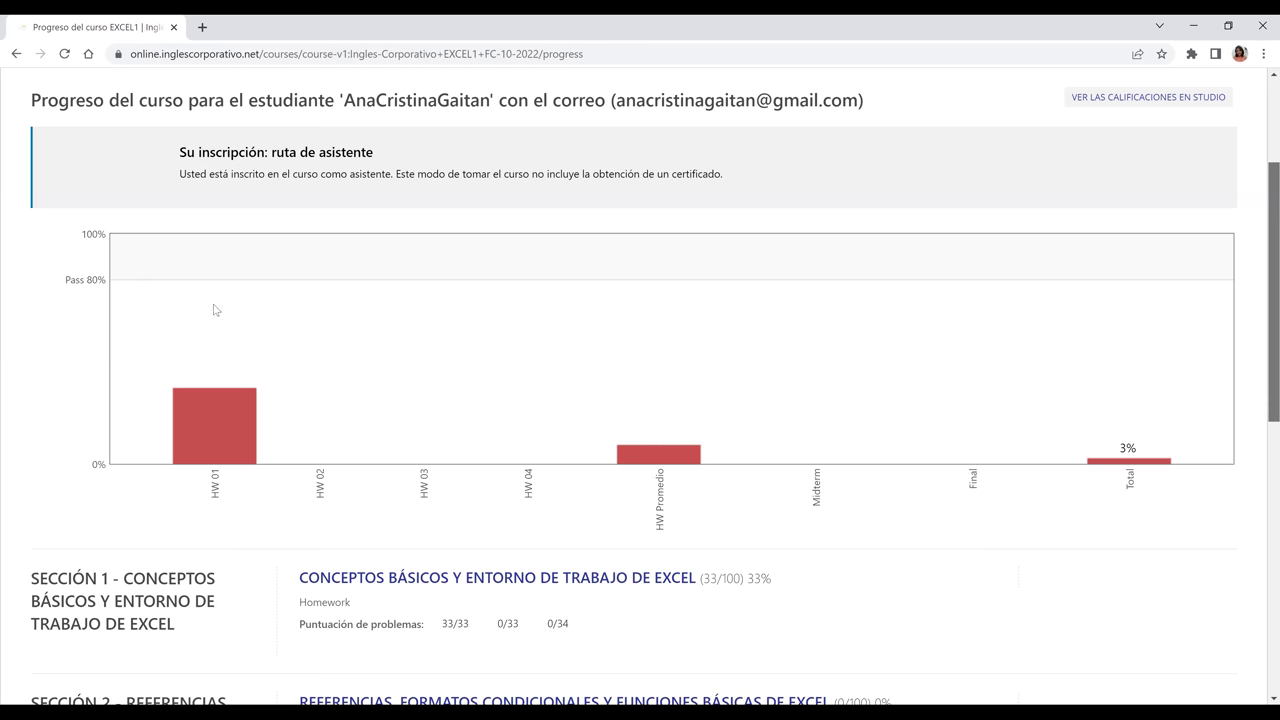
scroll(1261, 364, down, 1)
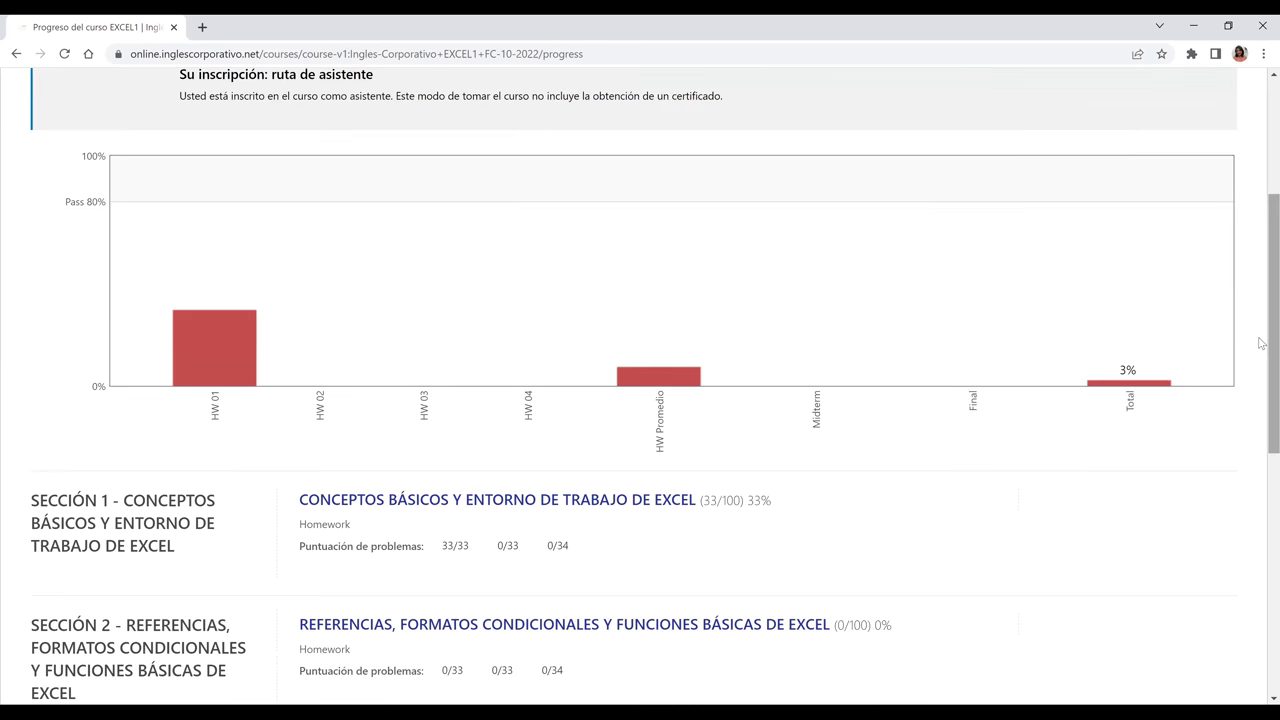
scroll(1262, 360, down, 3)
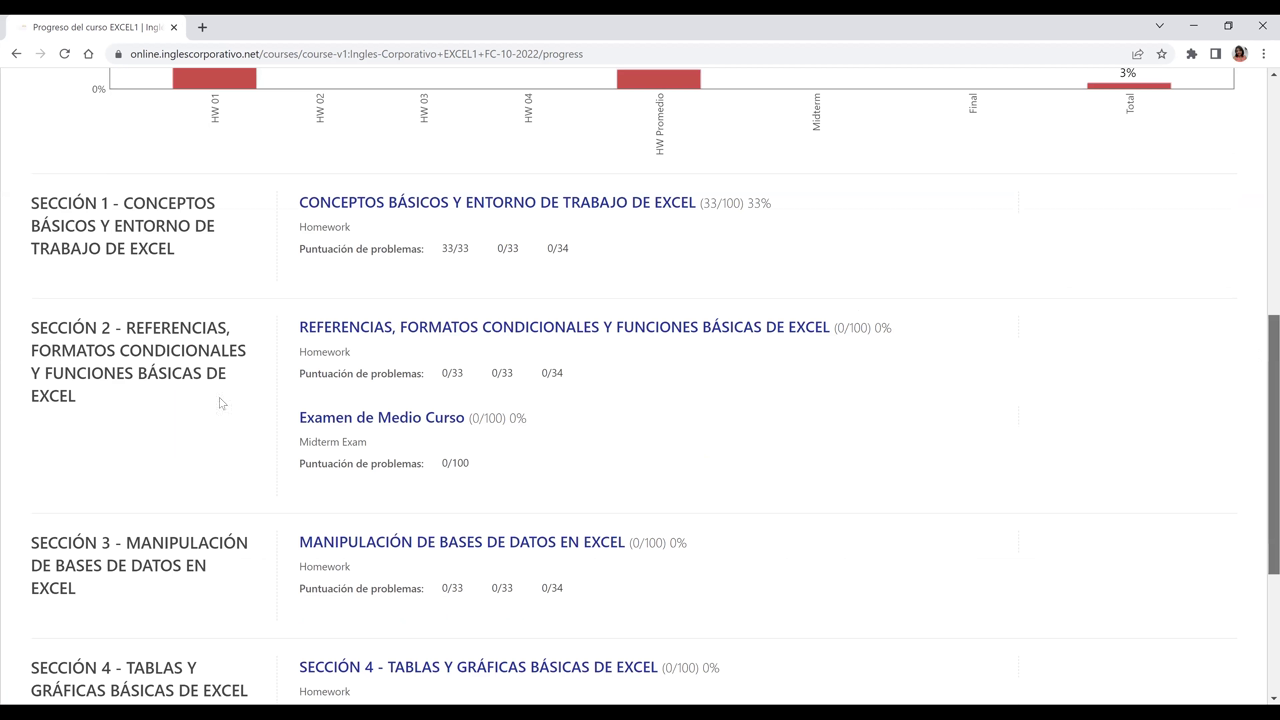
scroll(221, 403, up, 3)
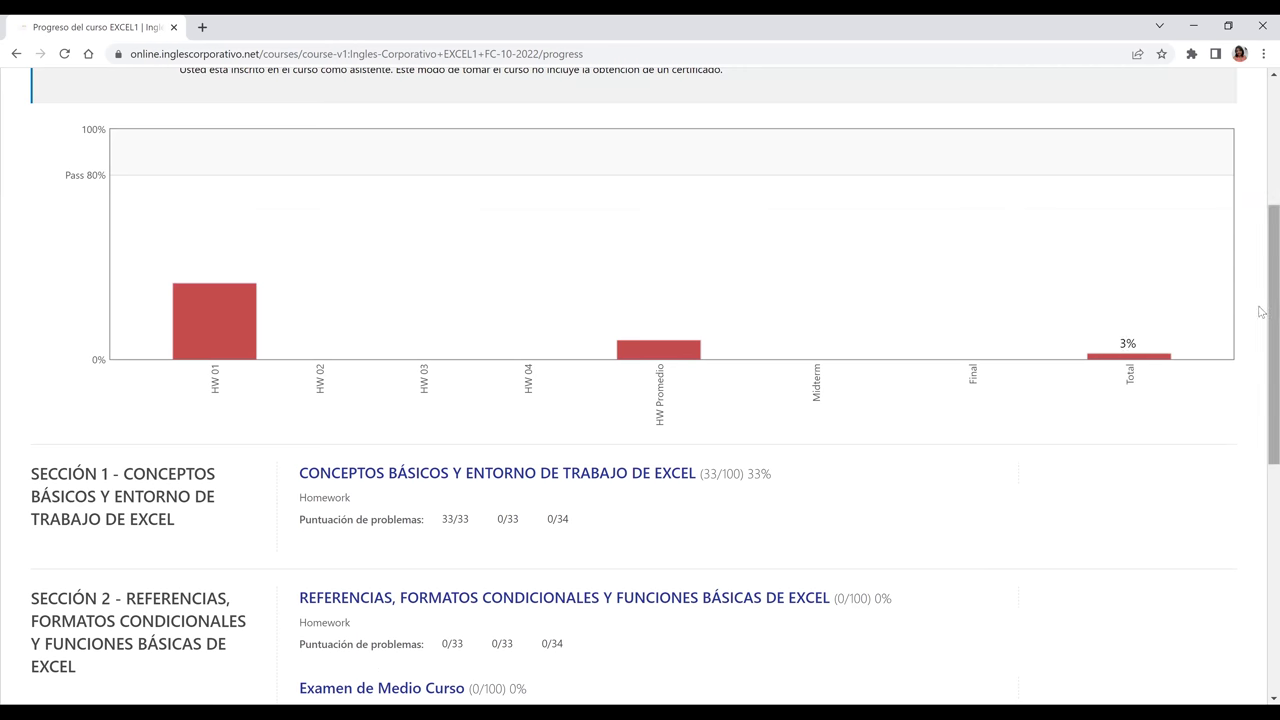
scroll(1260, 320, down, 1)
scroll(1260, 300, up, 2)
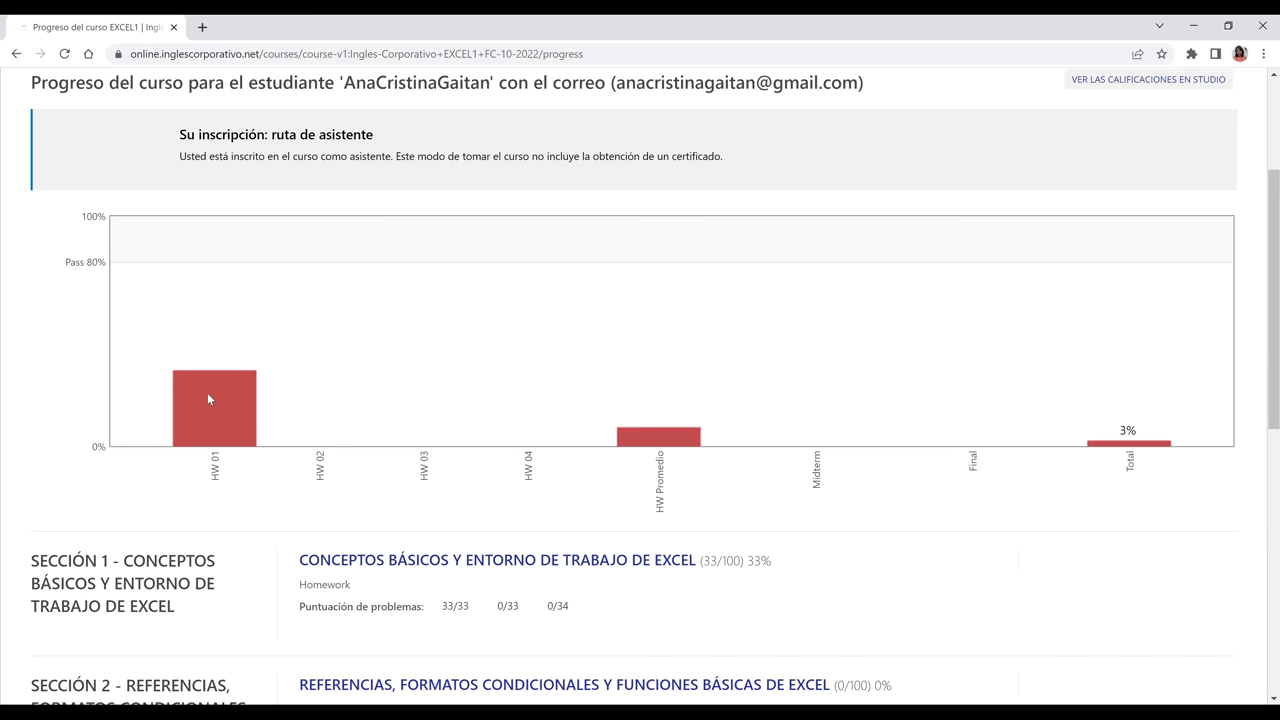
Examine the grade chart's bars from HW 01 across to Total.
mouse_move(207, 430)
mouse_move(217, 392)
mouse_move(267, 383)
mouse_move(1133, 445)
scroll(1261, 390, down, 1)
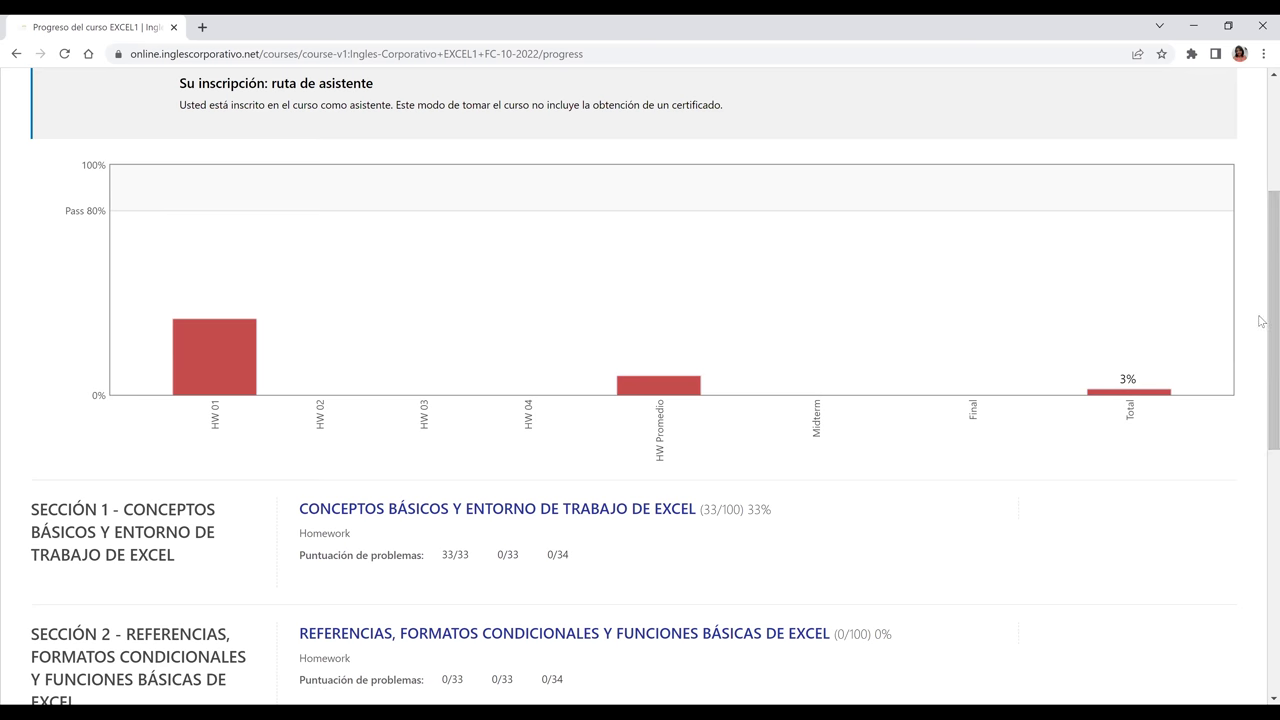
Review the homework and exam scores listed under each section, from Sección 1 down to the Examen Final.
scroll(1260, 325, down, 2)
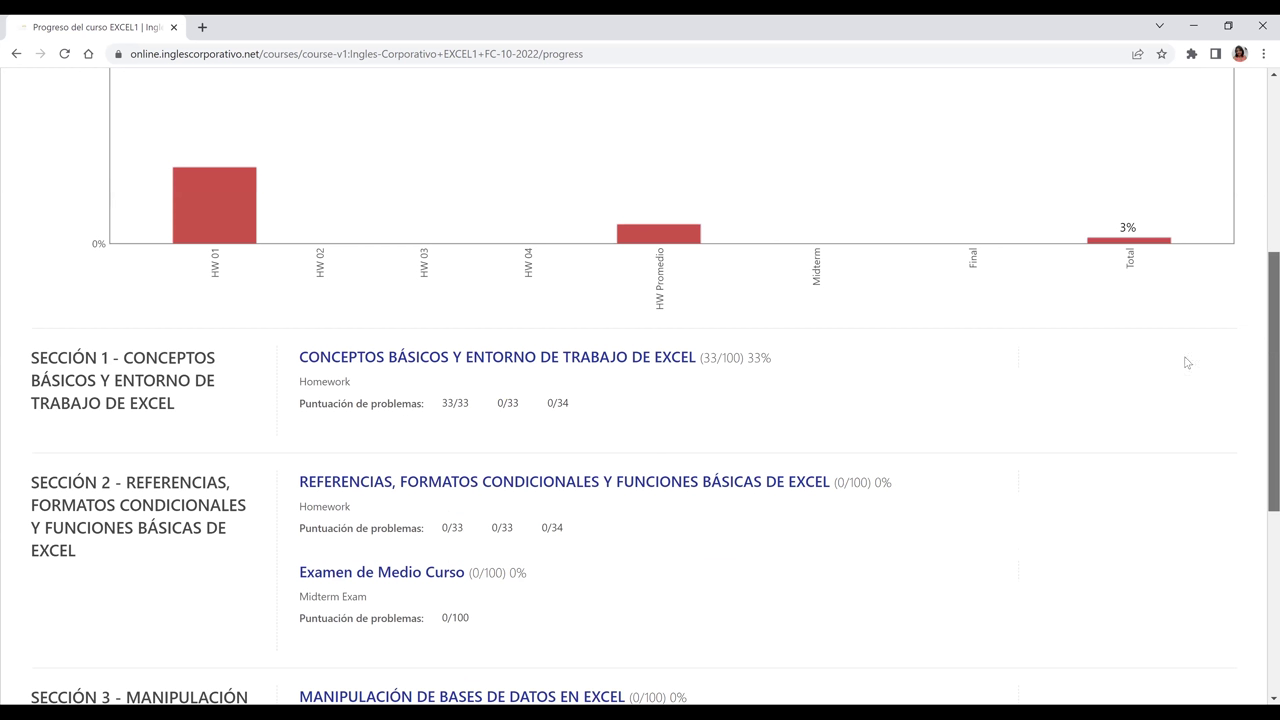
scroll(352, 228, down, 2)
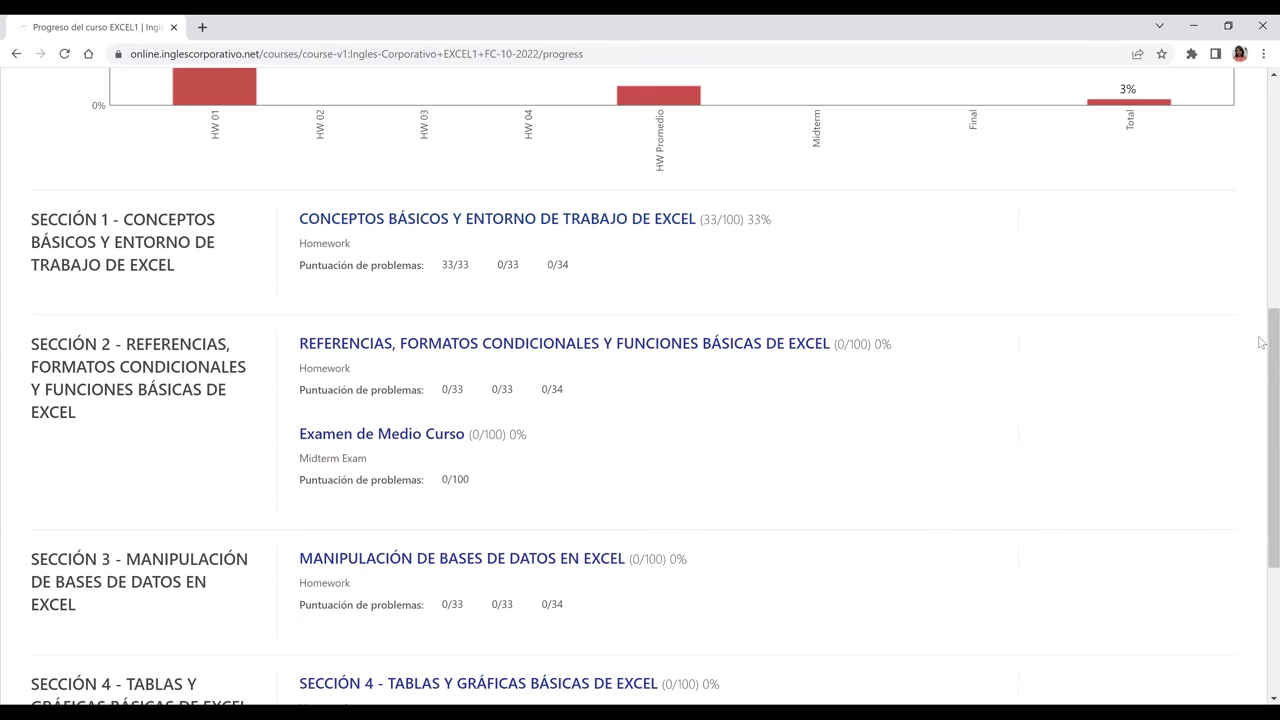
scroll(1262, 384, down, 1)
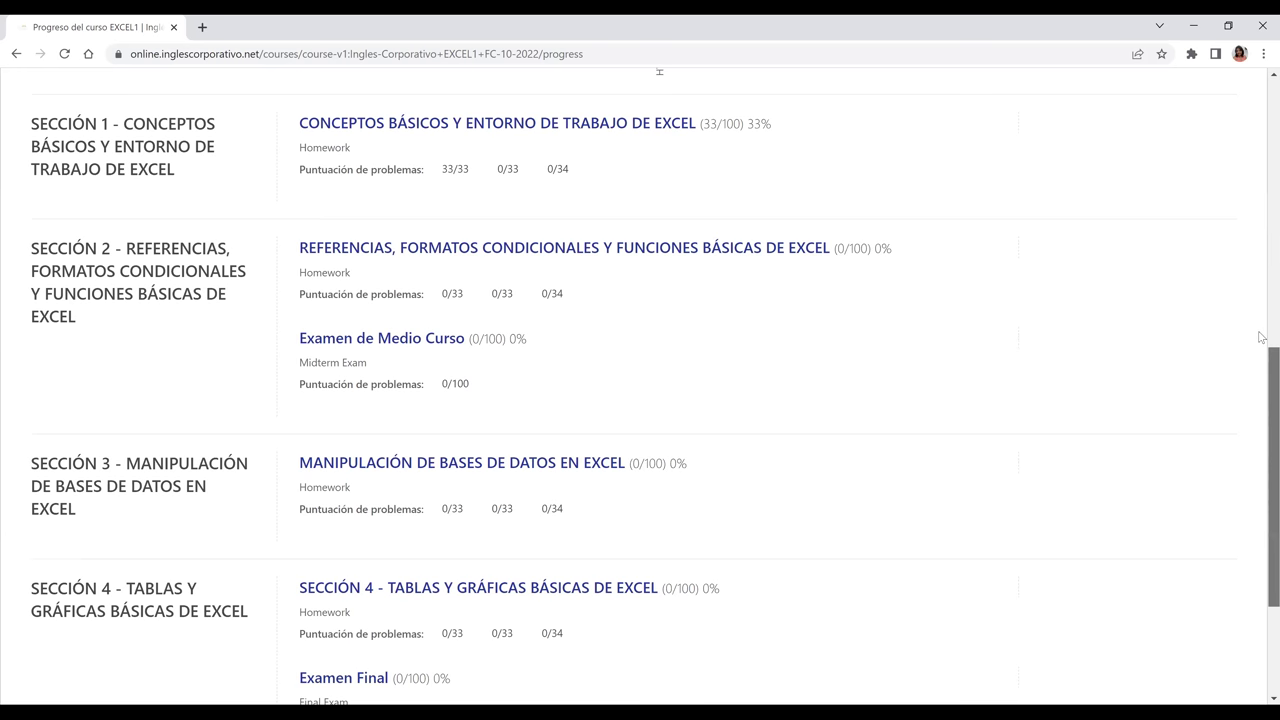
scroll(1262, 340, up, 2)
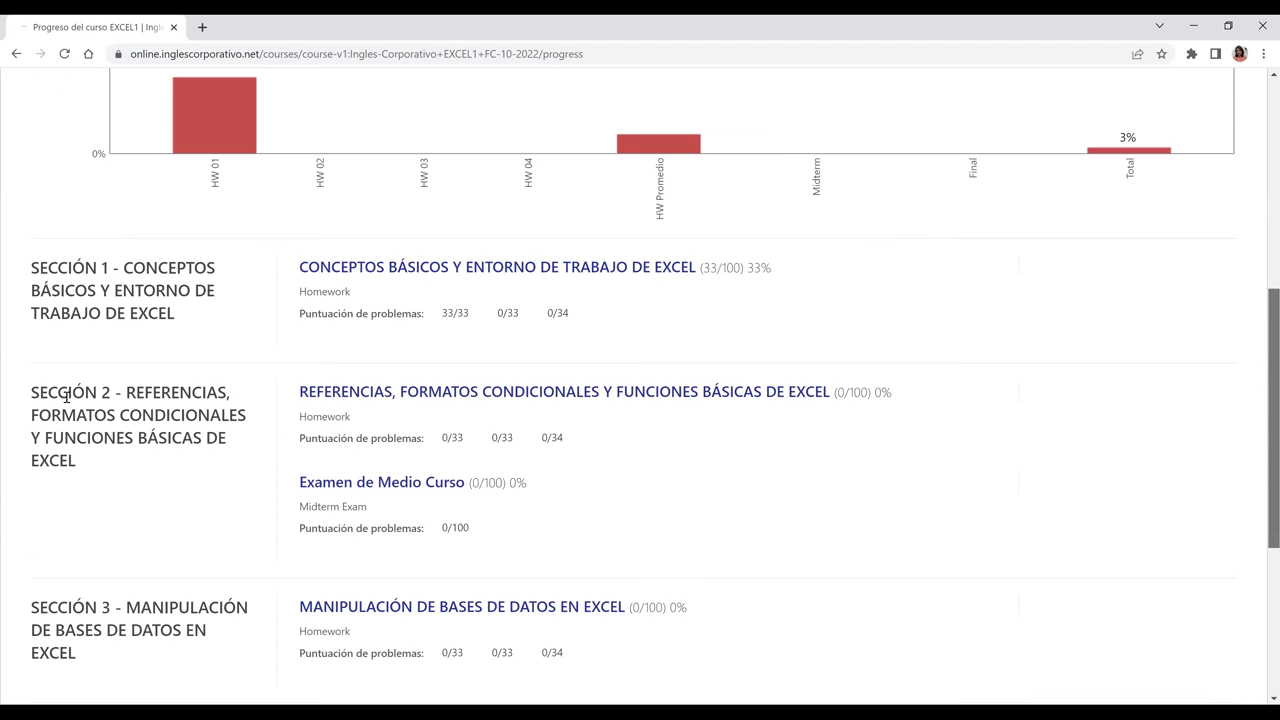
scroll(130, 391, down, 2)
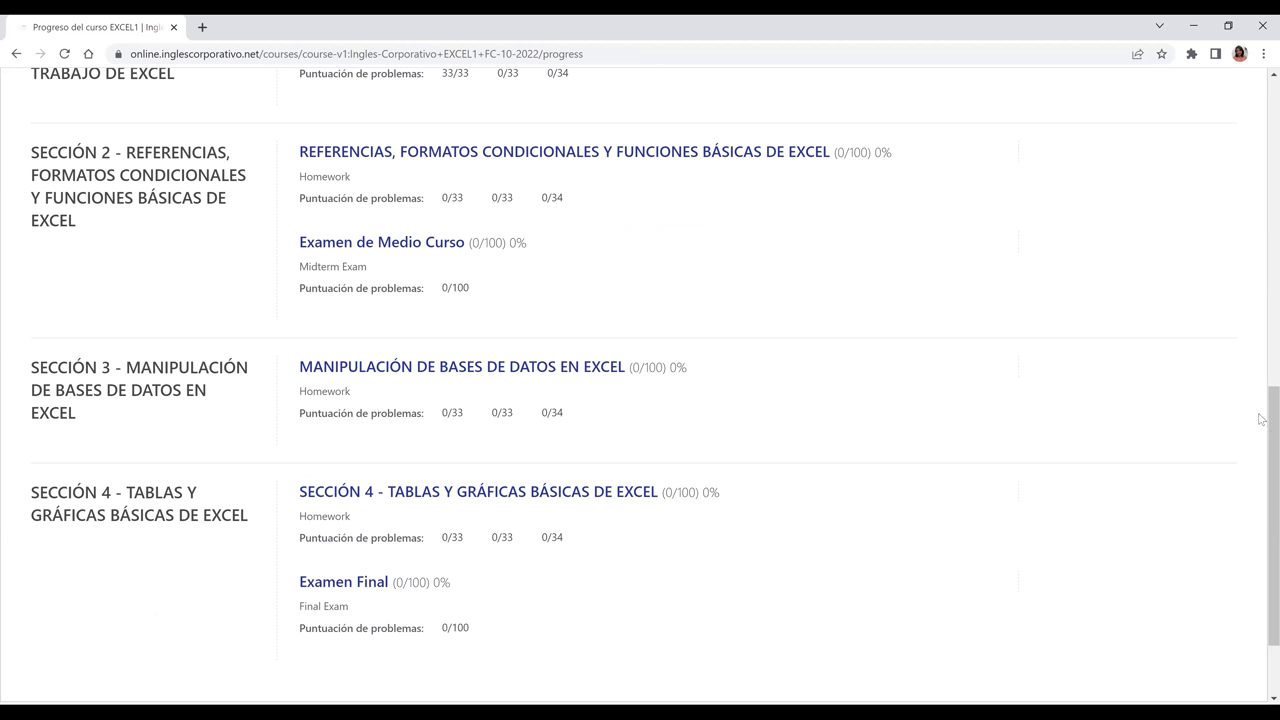
scroll(1261, 381, up, 1)
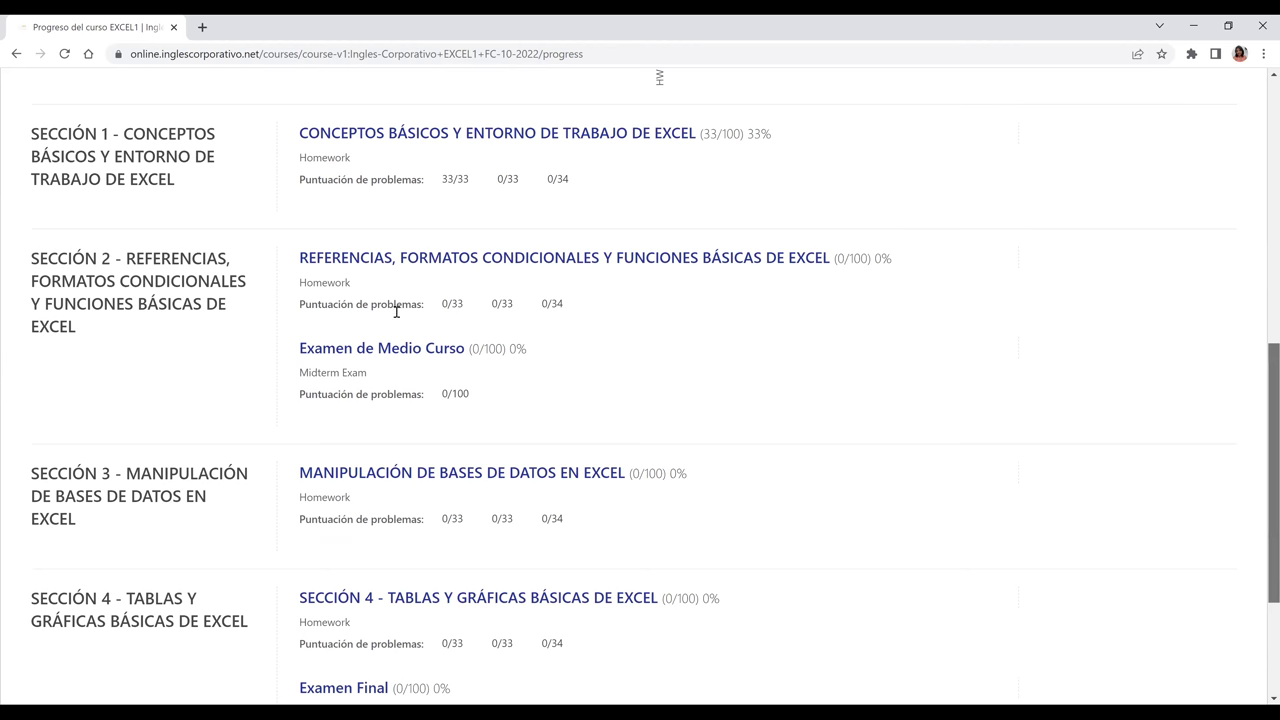
scroll(355, 266, up, 1)
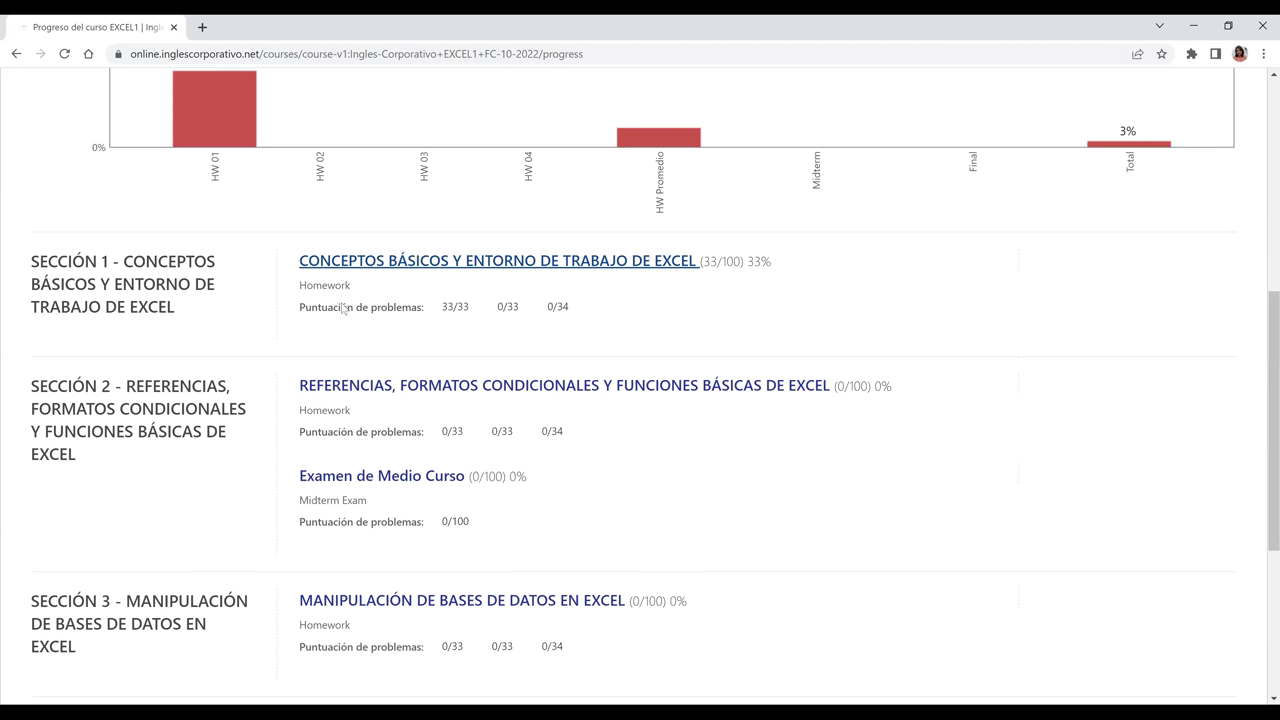
Highlight the individual problem scores of Sección 1 one after another, and clear the selection.
triple_click(463, 306)
click(463, 306)
scroll(1260, 341, down, 2)
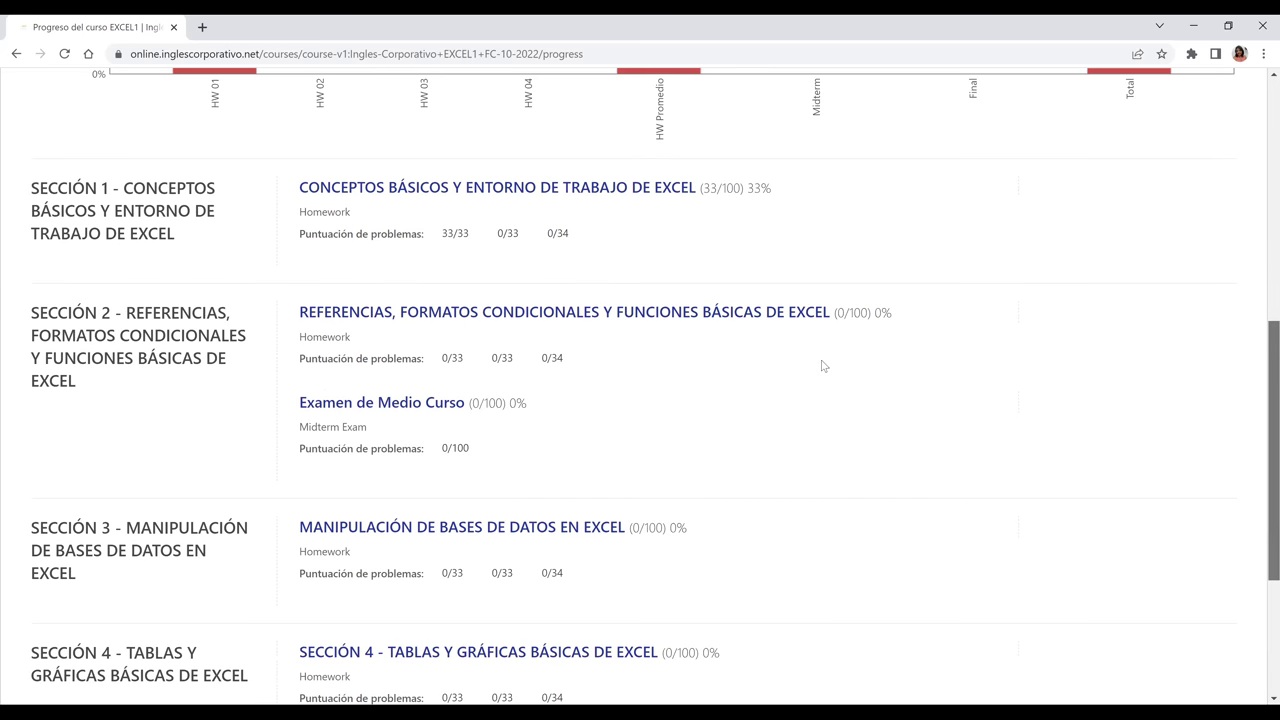
scroll(823, 366, down, 1)
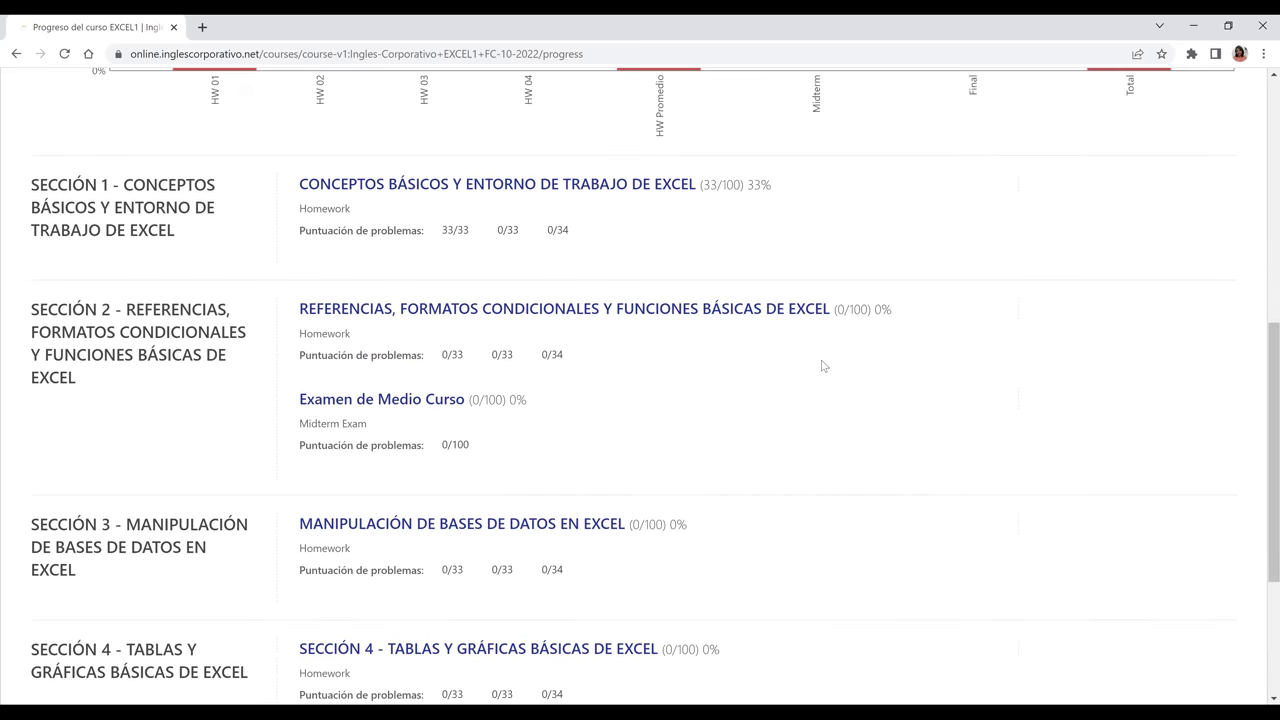
drag(497, 227, 518, 224)
triple_click(573, 235)
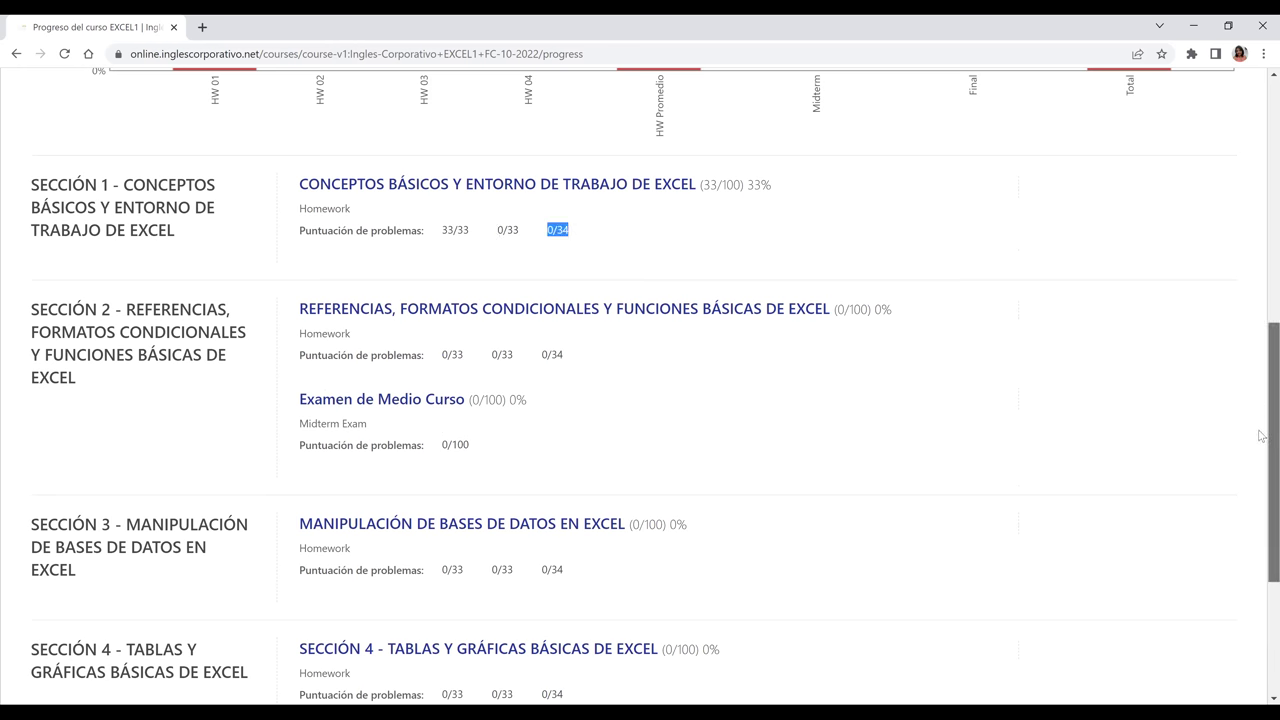
scroll(1262, 445, down, 2)
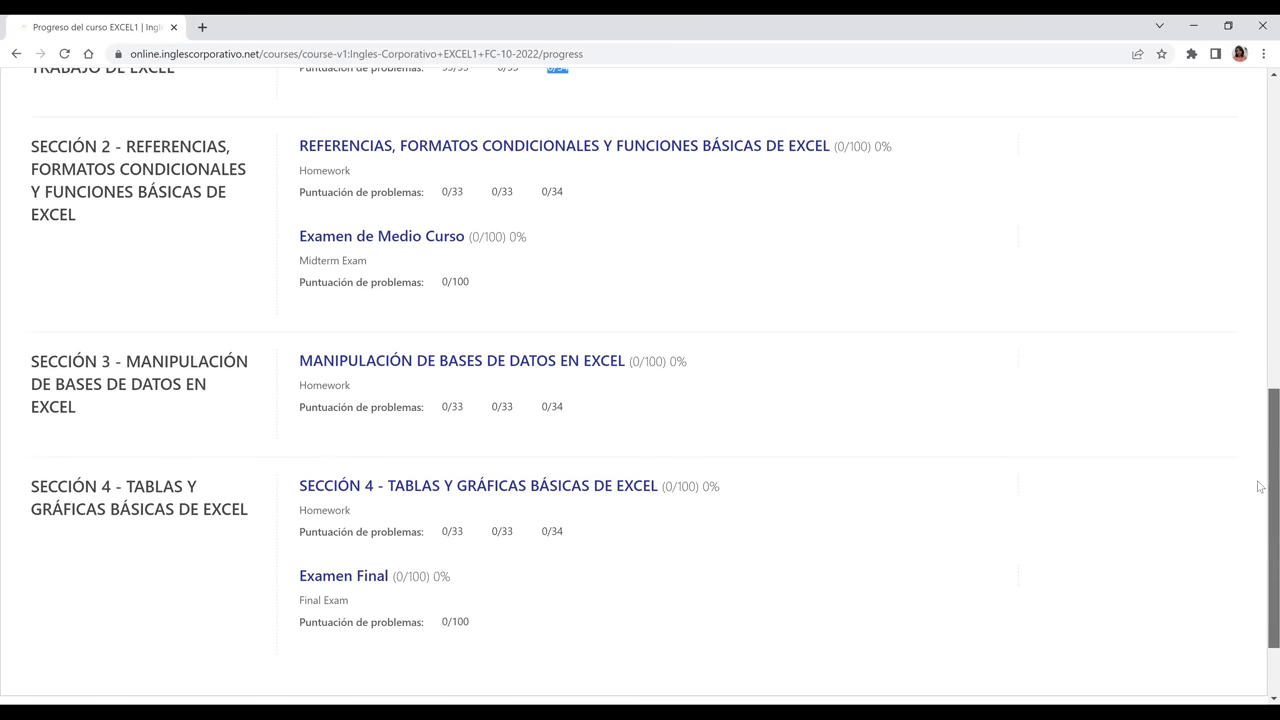
scroll(540, 342, up, 2)
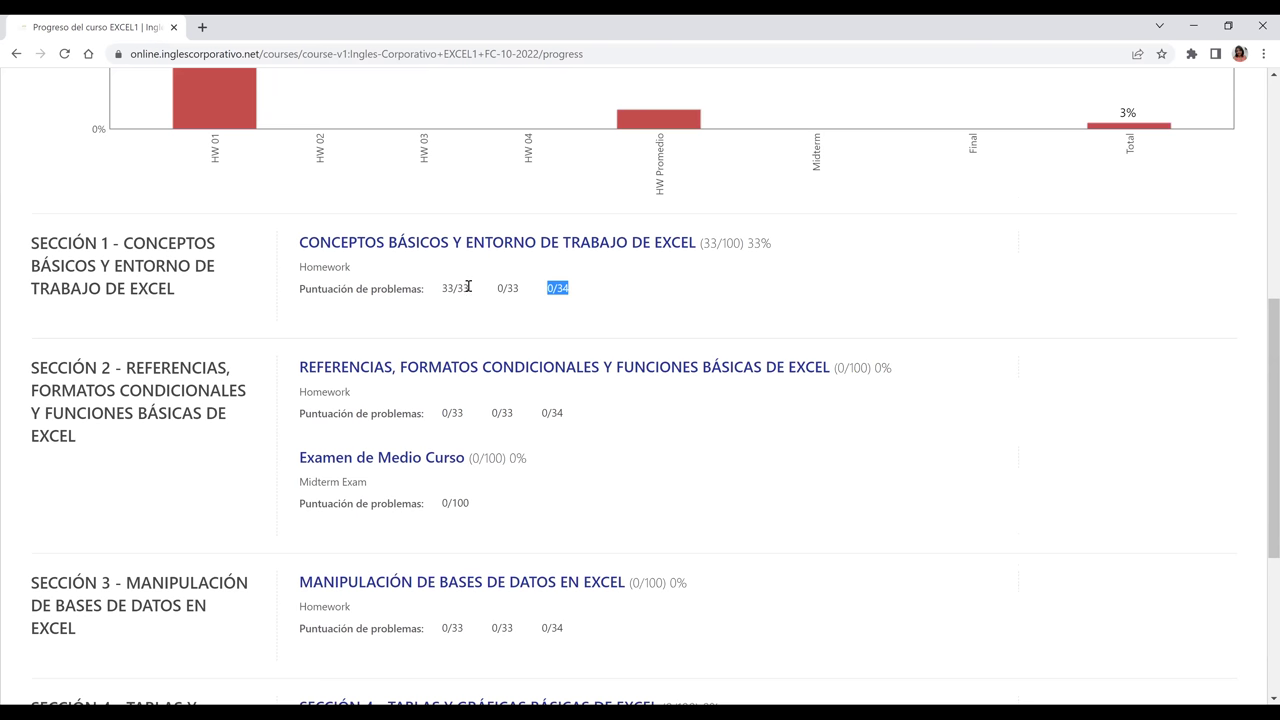
click(1261, 358)
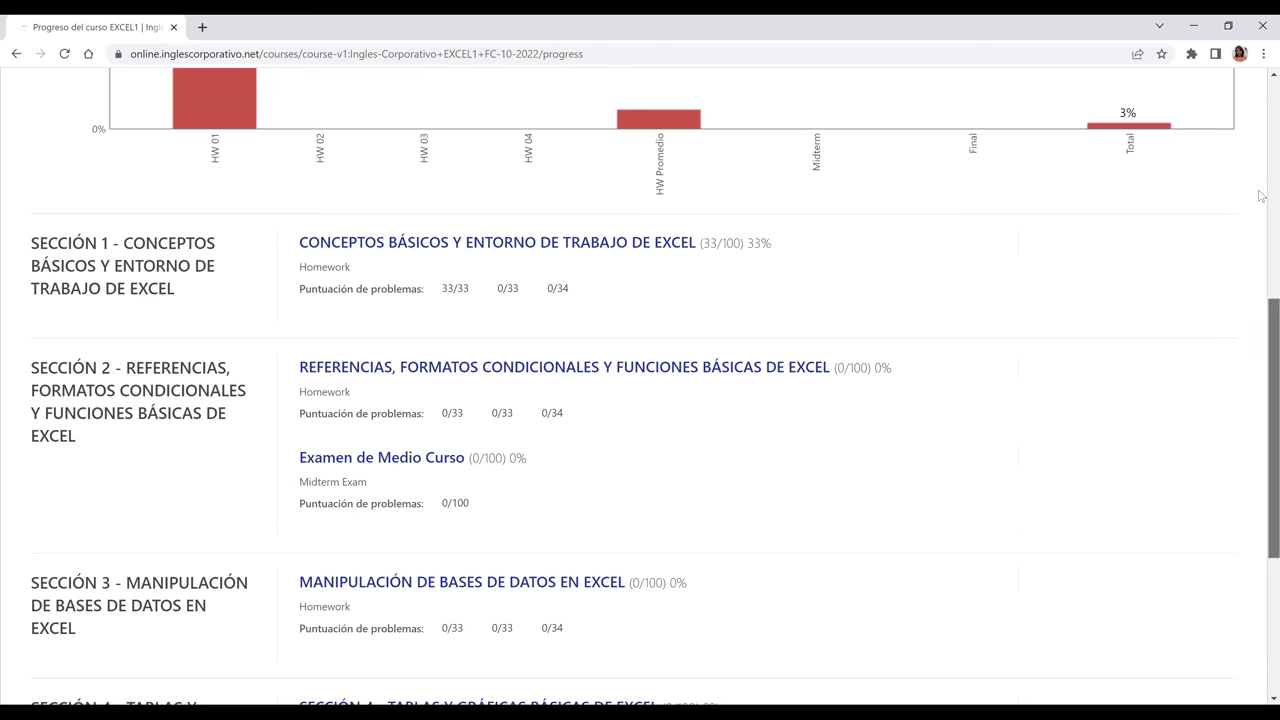
Check the grade chart against its Pass 80% line, and go through the section scores again down to the Examen Final.
scroll(1261, 197, up, 5)
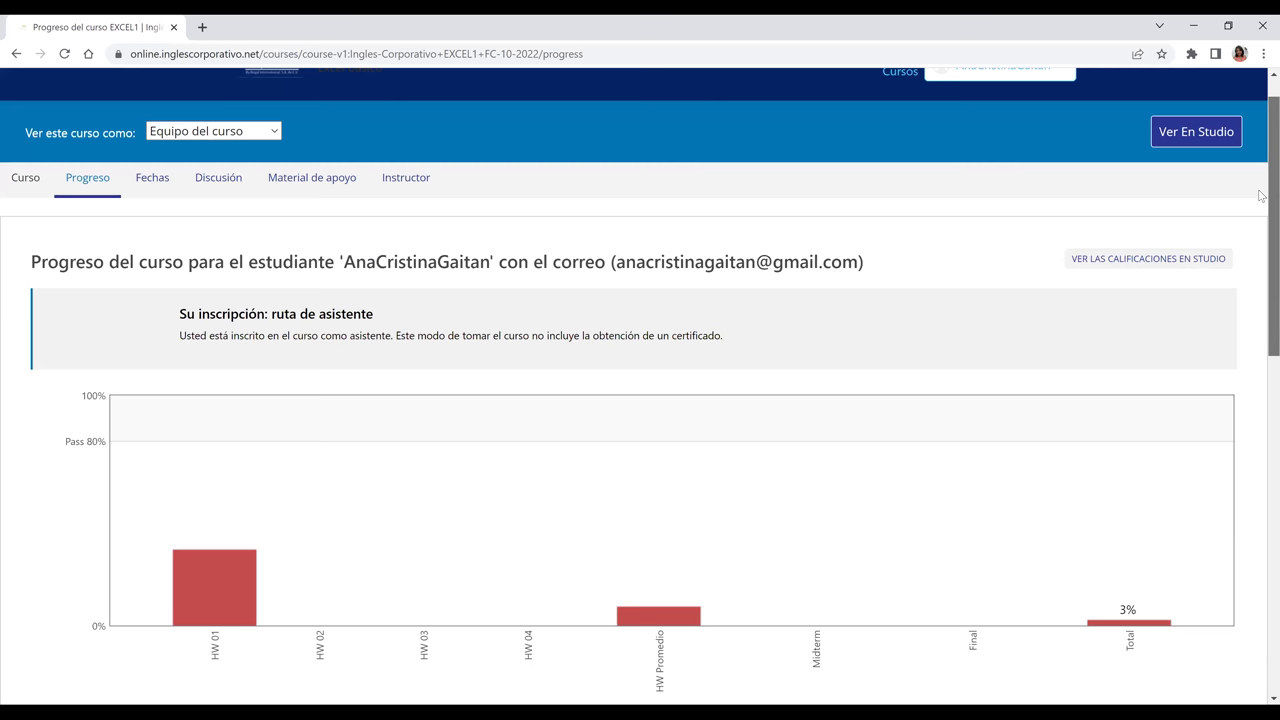
scroll(1263, 288, down, 2)
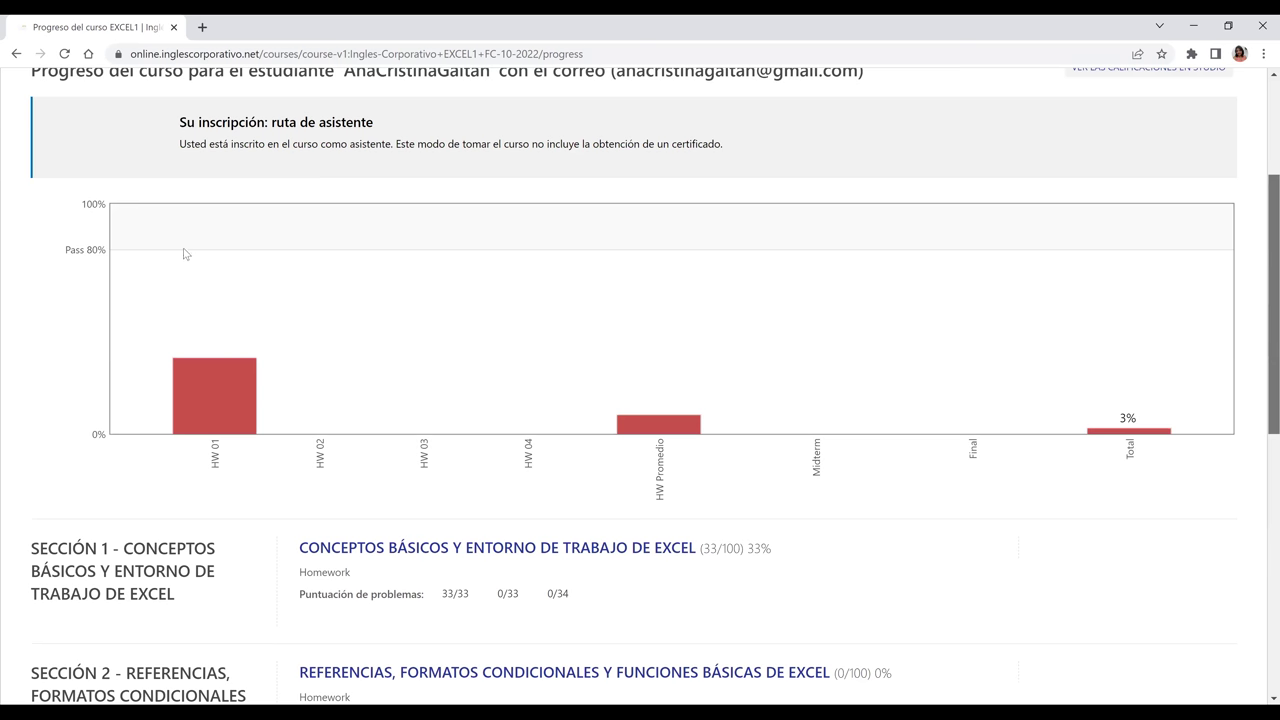
scroll(210, 252, down, 1)
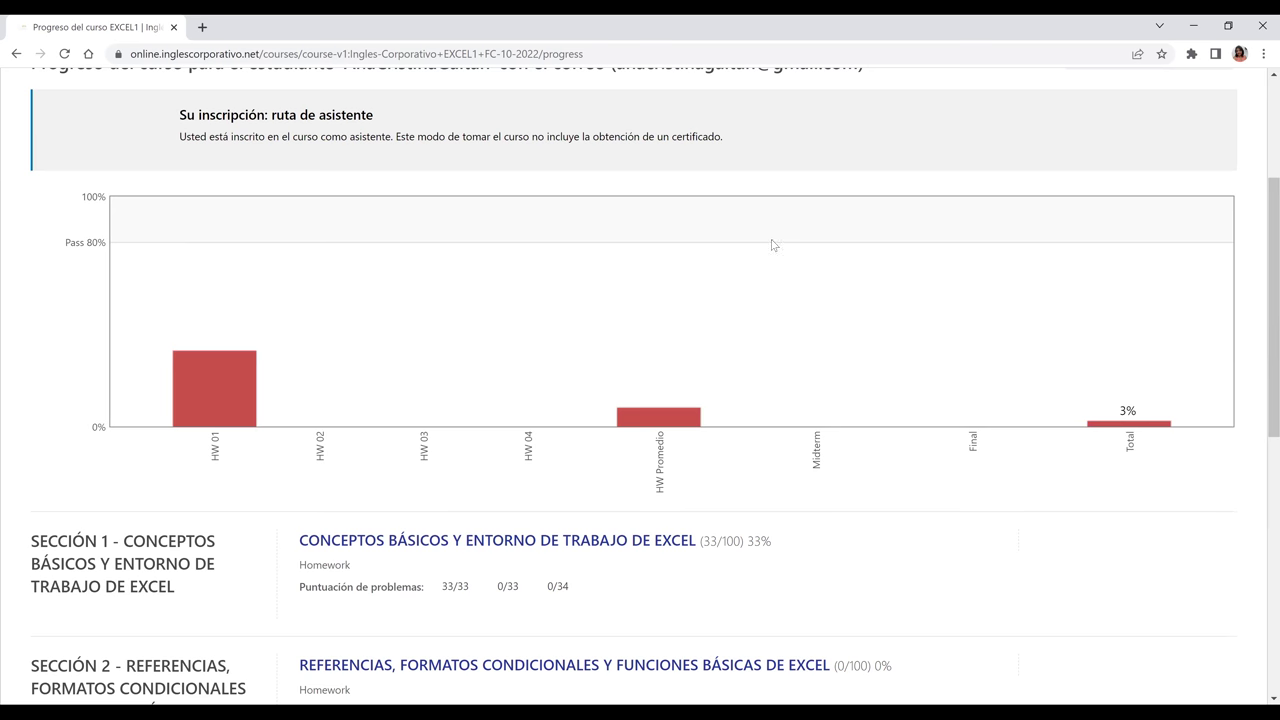
drag(1261, 220, 1261, 205)
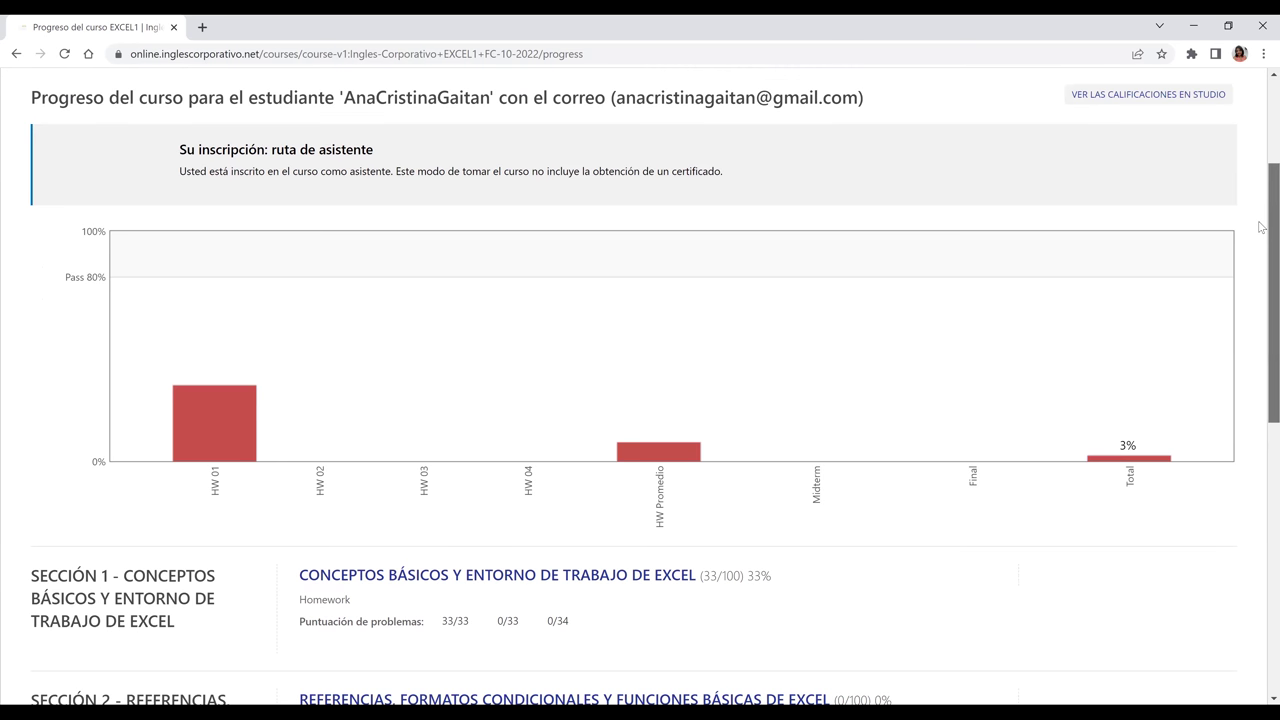
scroll(1260, 240, down, 2)
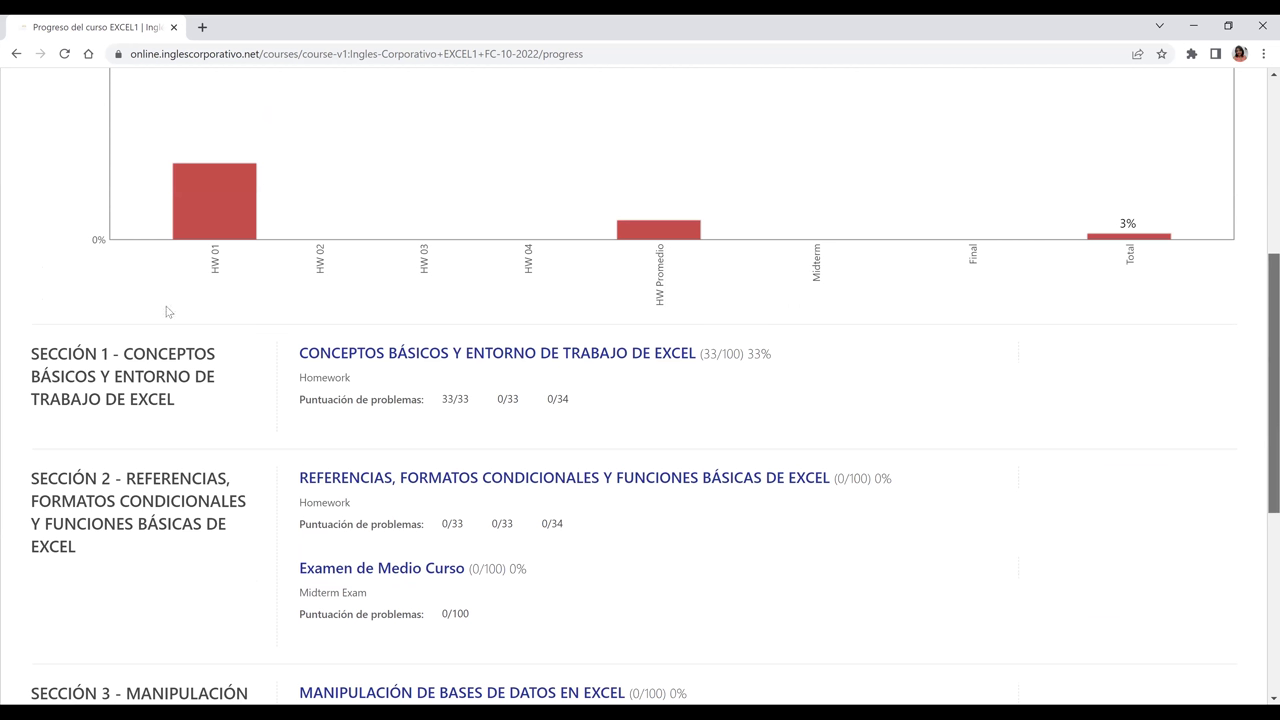
scroll(160, 376, up, 3)
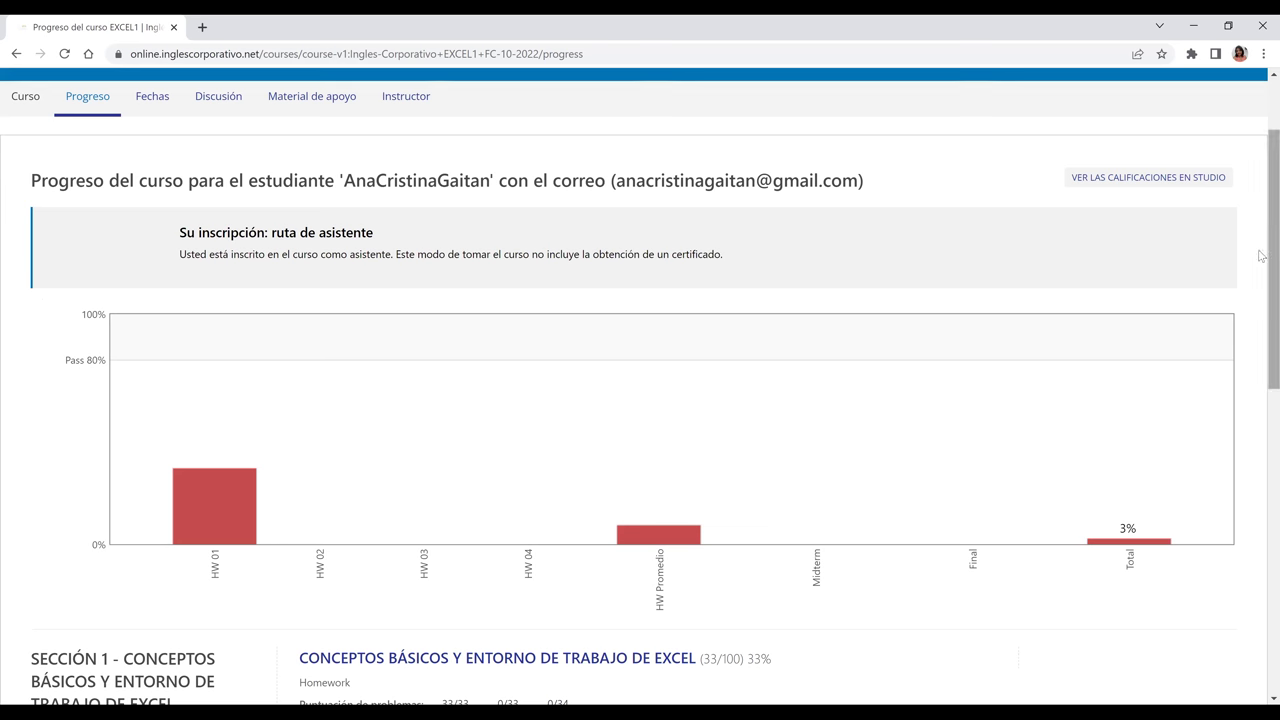
scroll(1263, 352, down, 2)
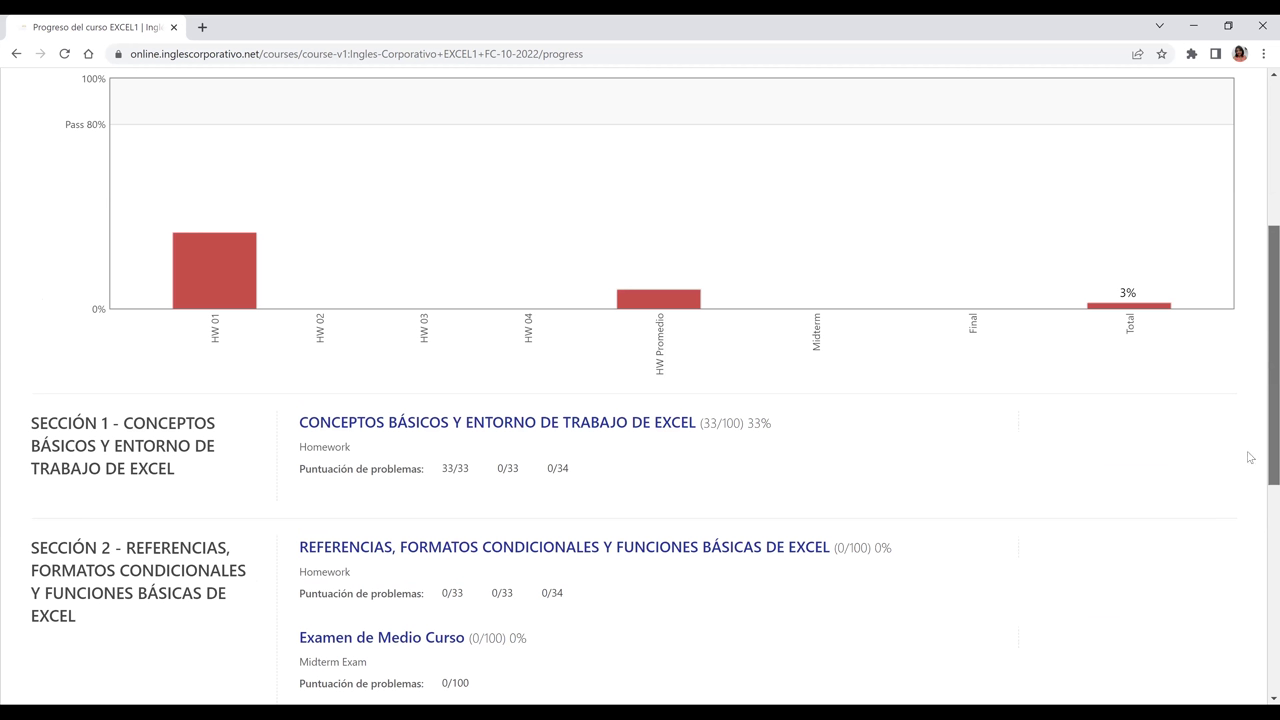
scroll(1249, 457, down, 2)
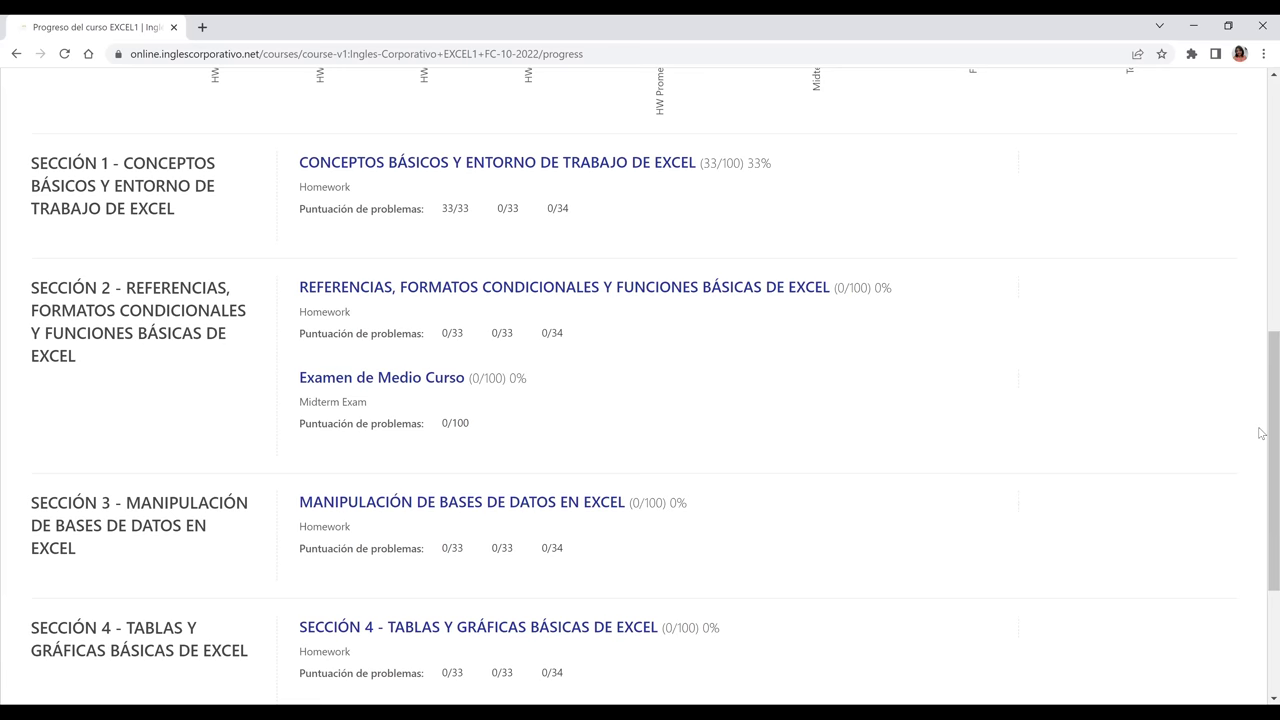
scroll(1262, 440, down, 2)
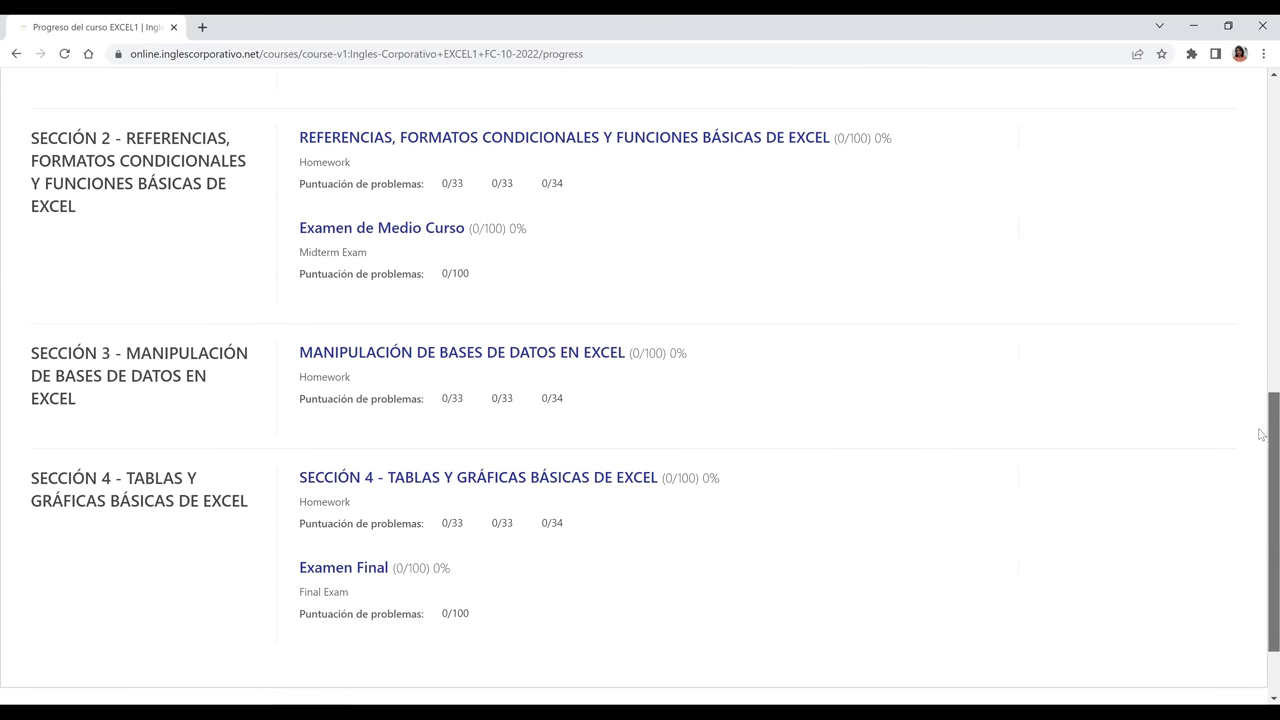
scroll(1262, 357, up, 1)
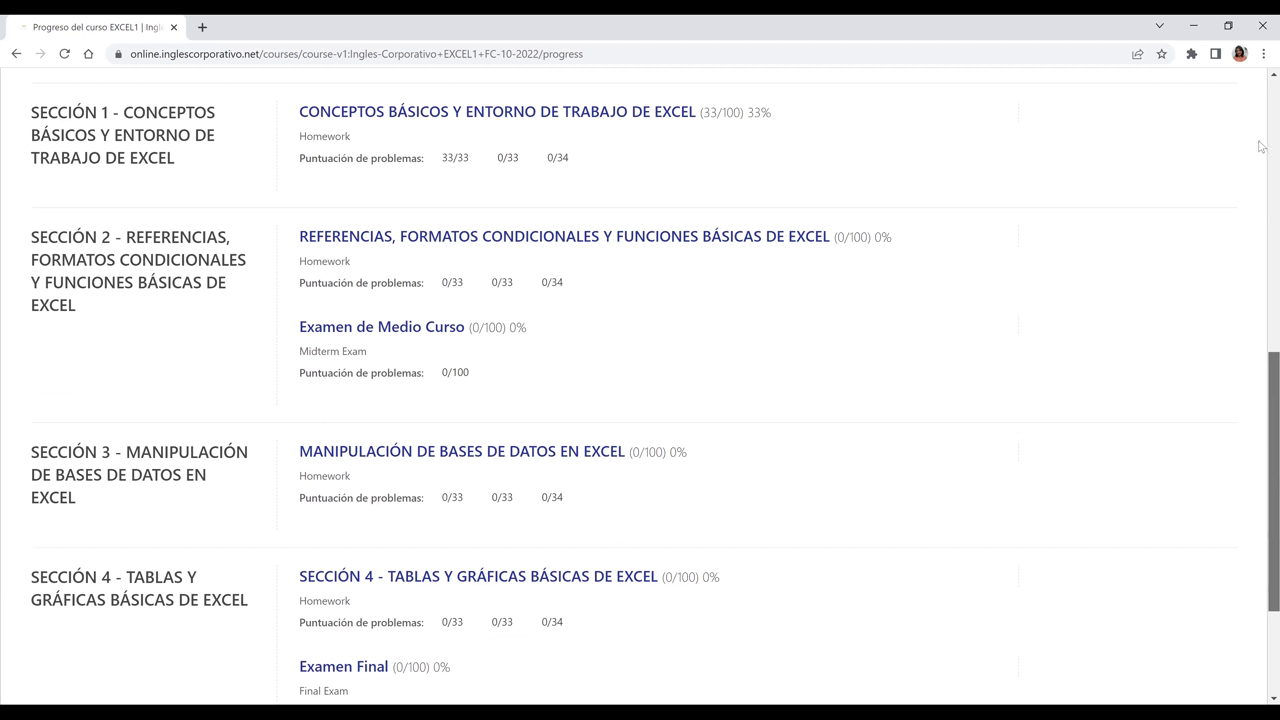
Return to the Curso page and bring the Excel básico section outline into view.
scroll(1260, 150, up, 7)
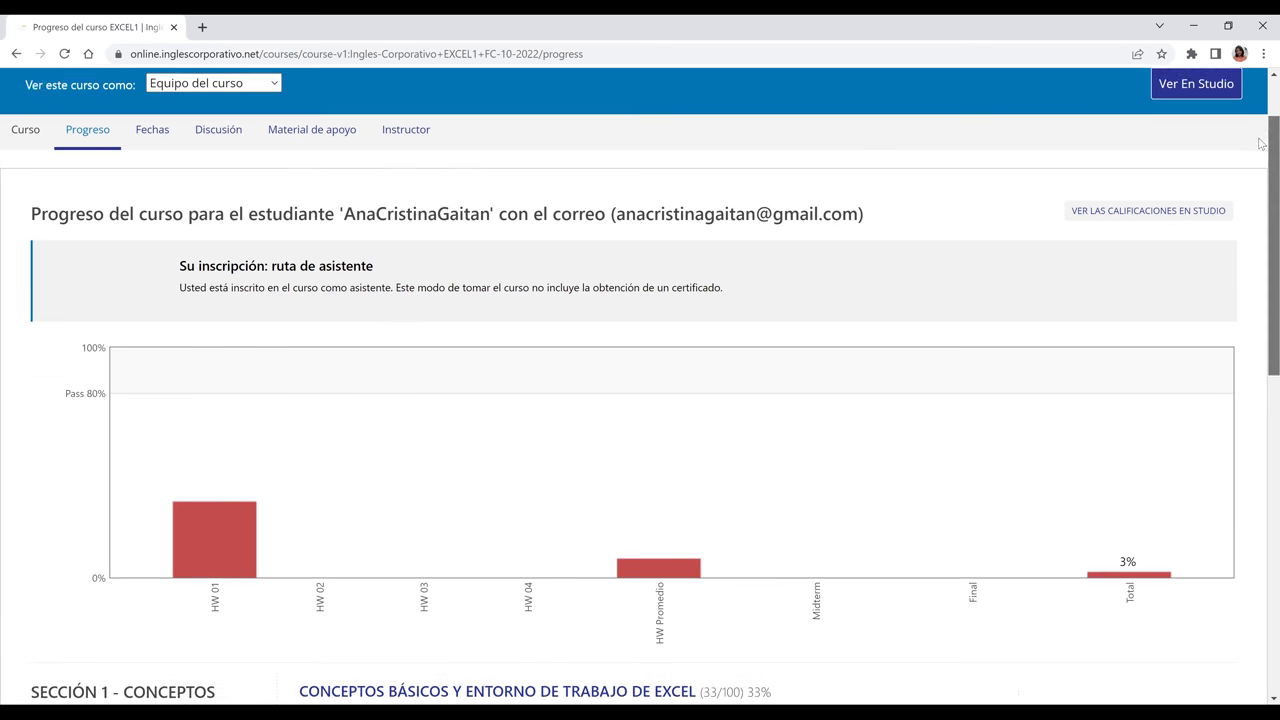
scroll(1260, 98, up, 1)
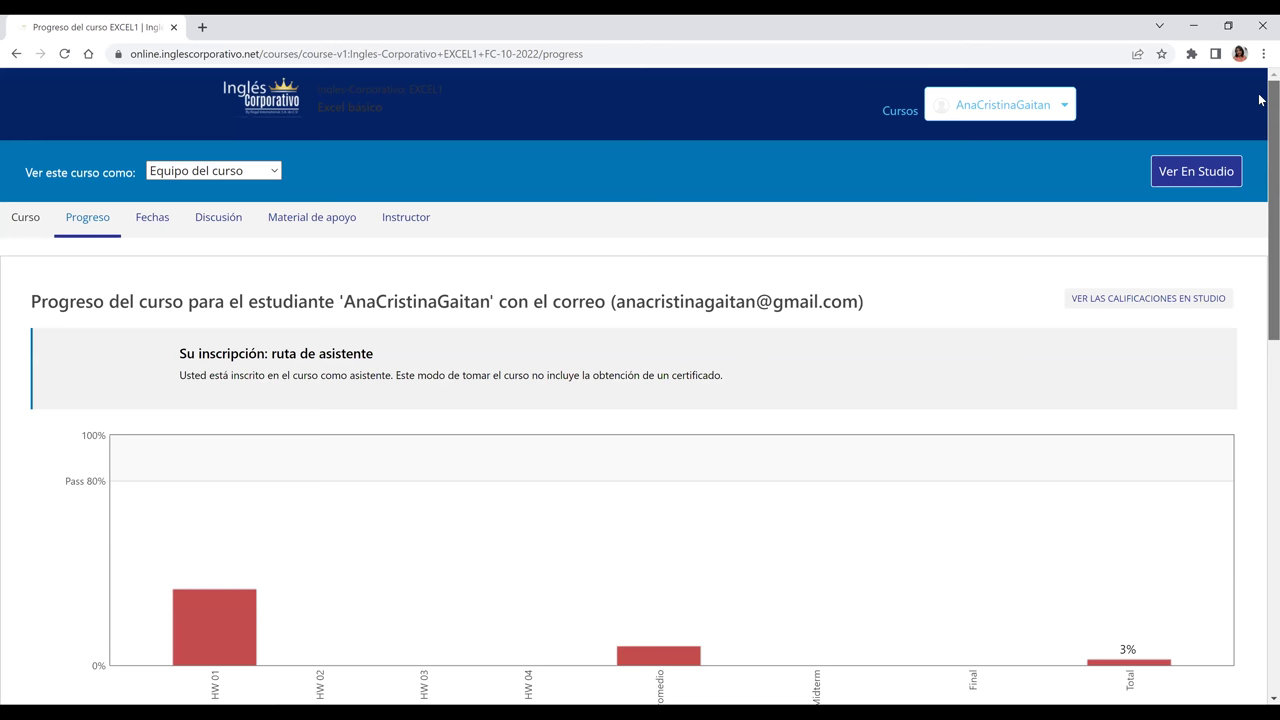
click(30, 226)
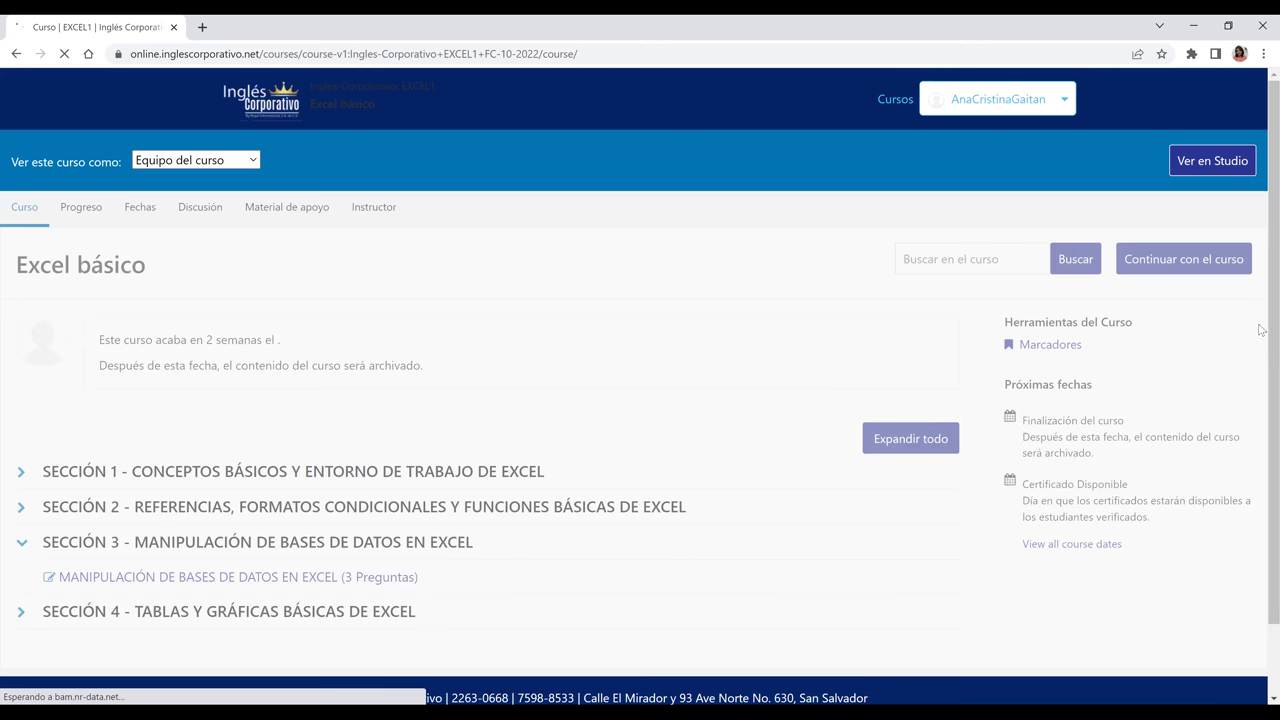
scroll(1260, 355, down, 1)
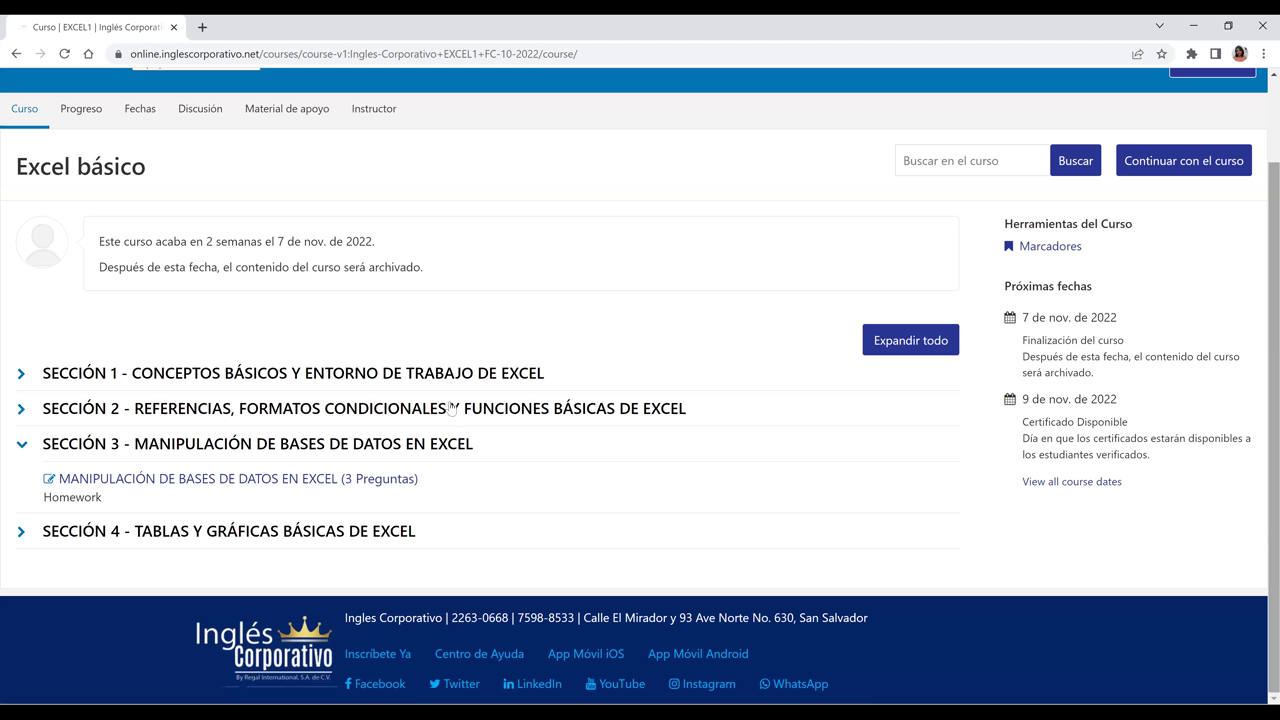
Collapse Sección 3 in the course outline, and open its lesson page 3.1 - Objetivo de la lección.
click(323, 443)
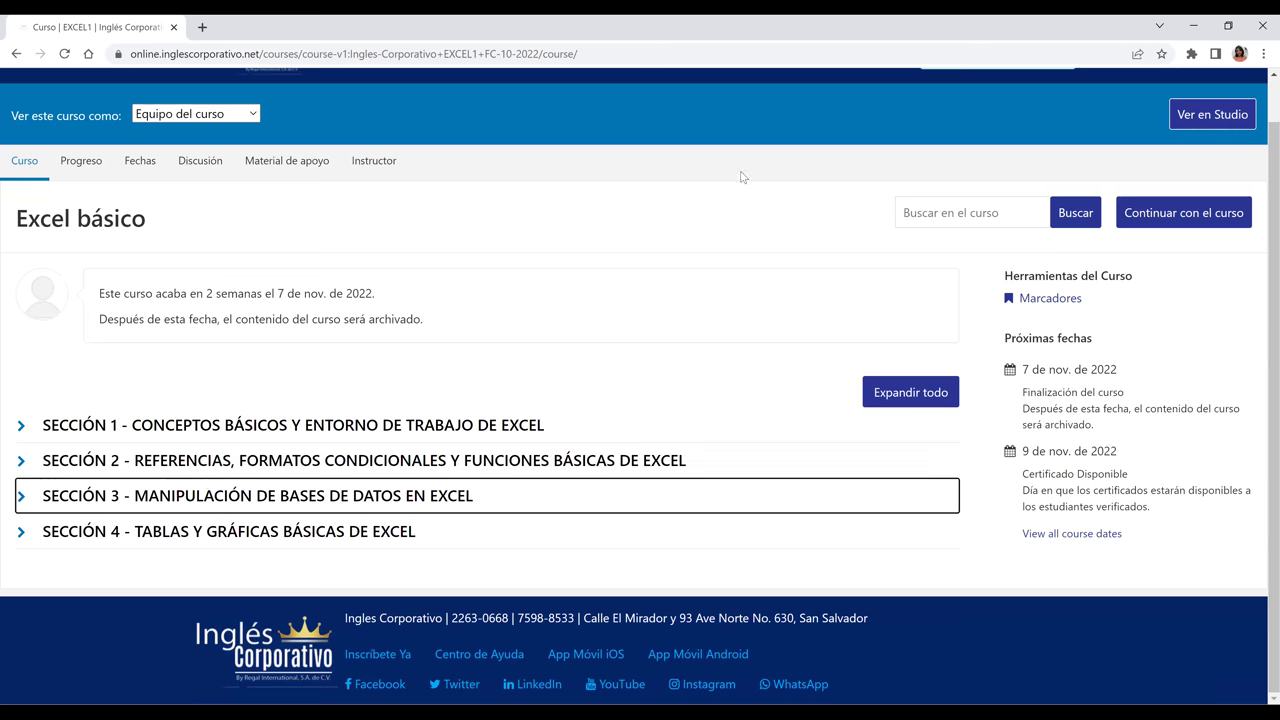
key(F5)
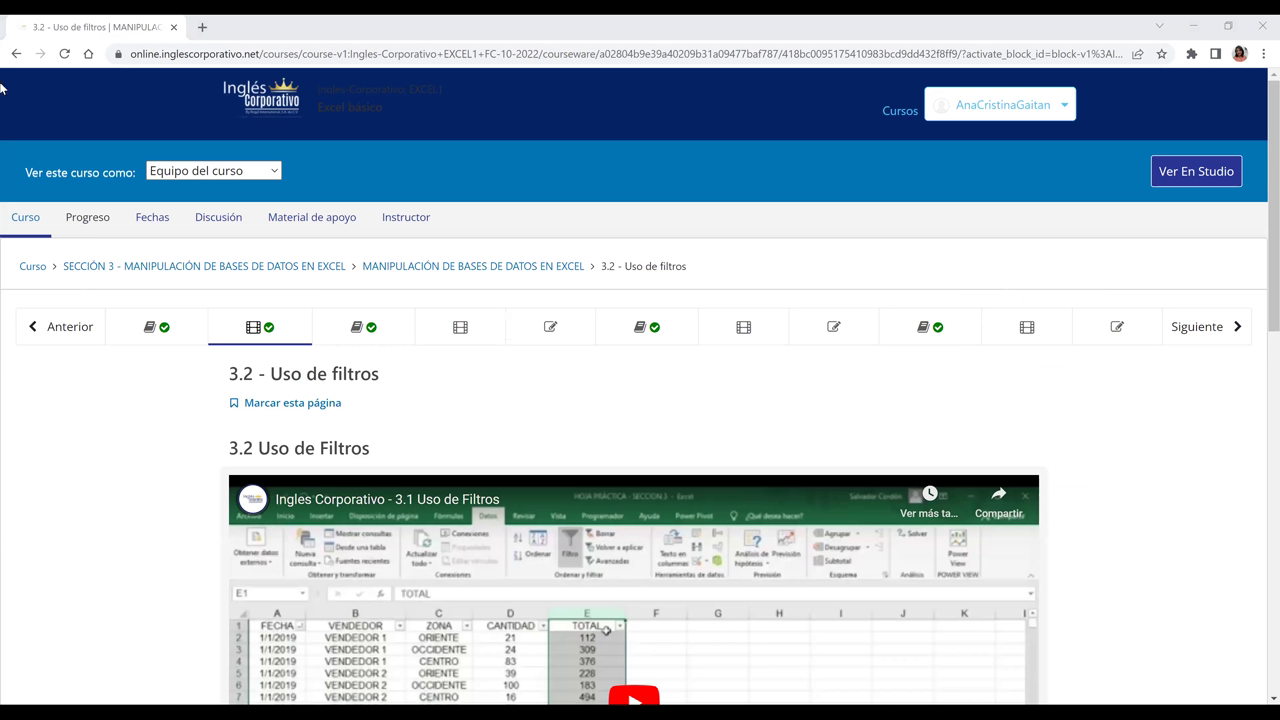
click(160, 327)
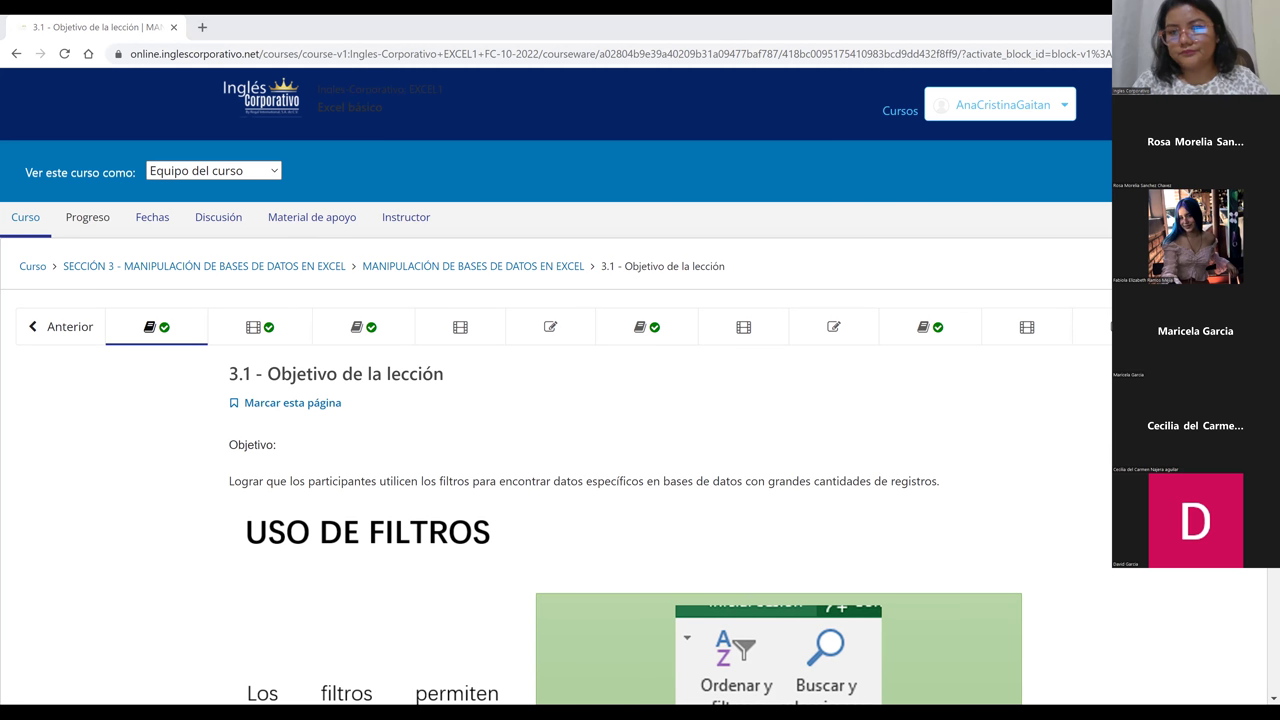
click(941, 438)
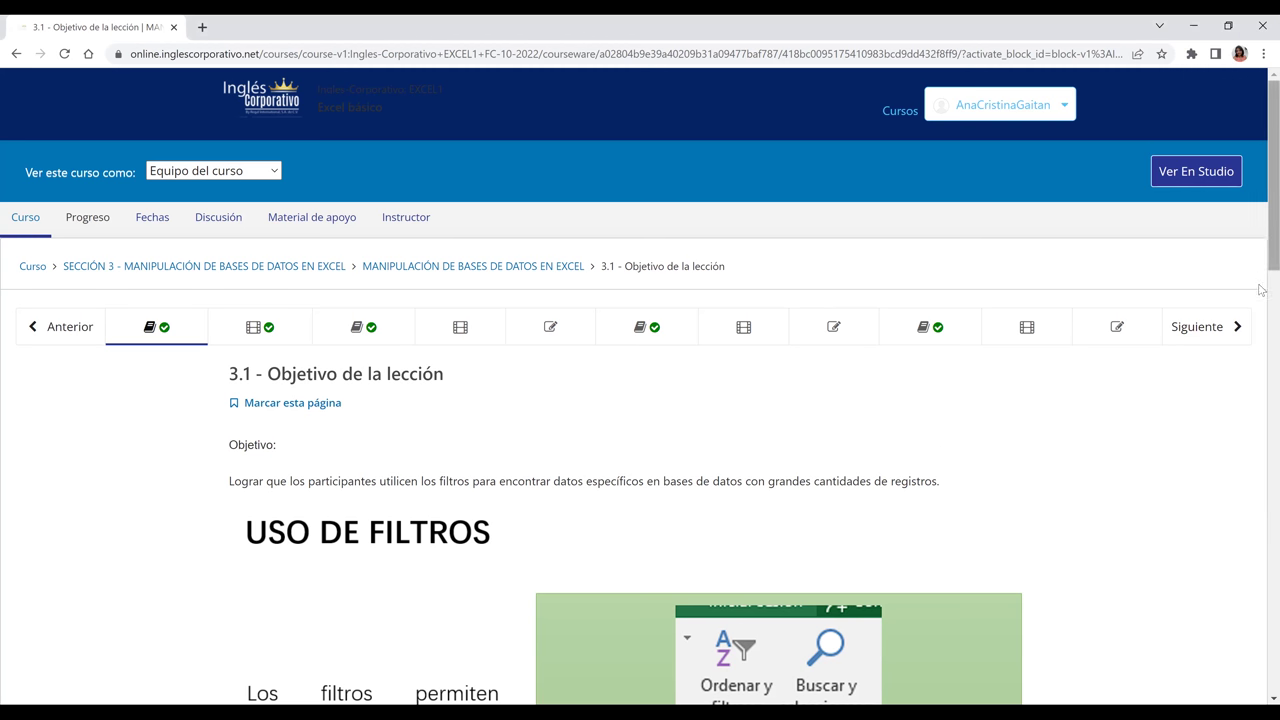
Read the lesson objective and the Uso de Filtros slide, including the ways to access filters in Excel.
scroll(1262, 292, down, 2)
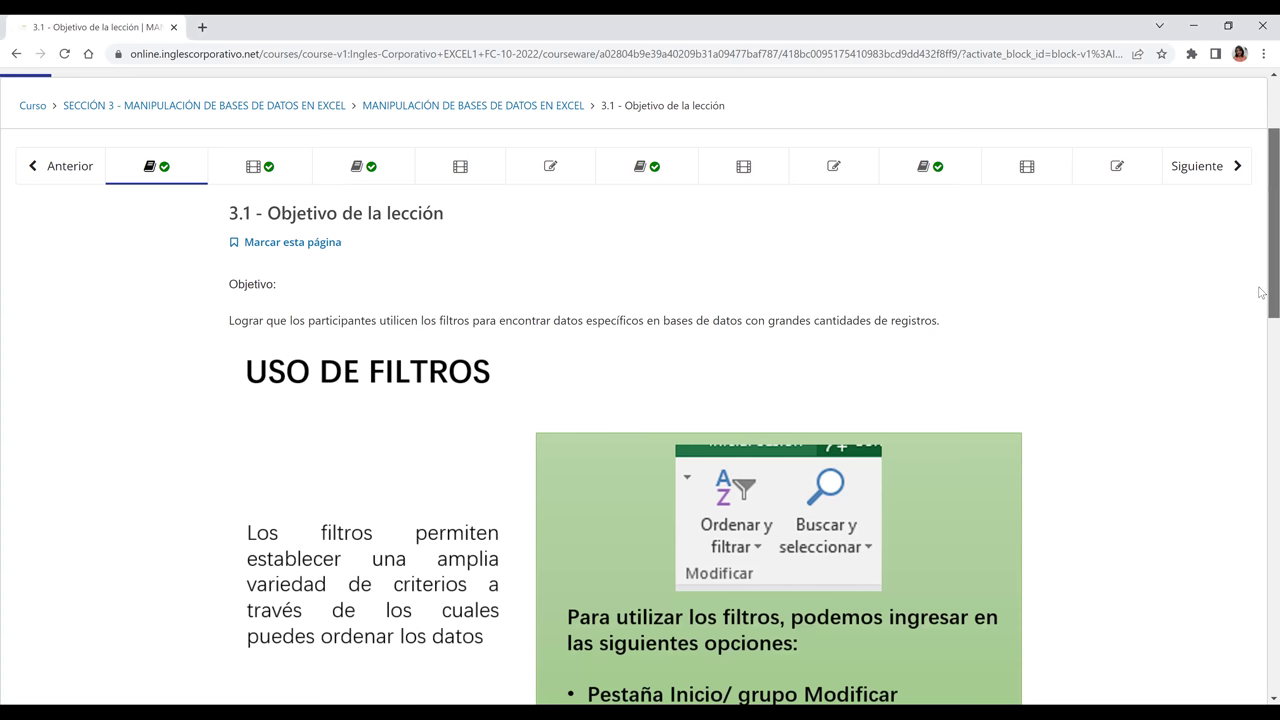
scroll(1262, 292, down, 1)
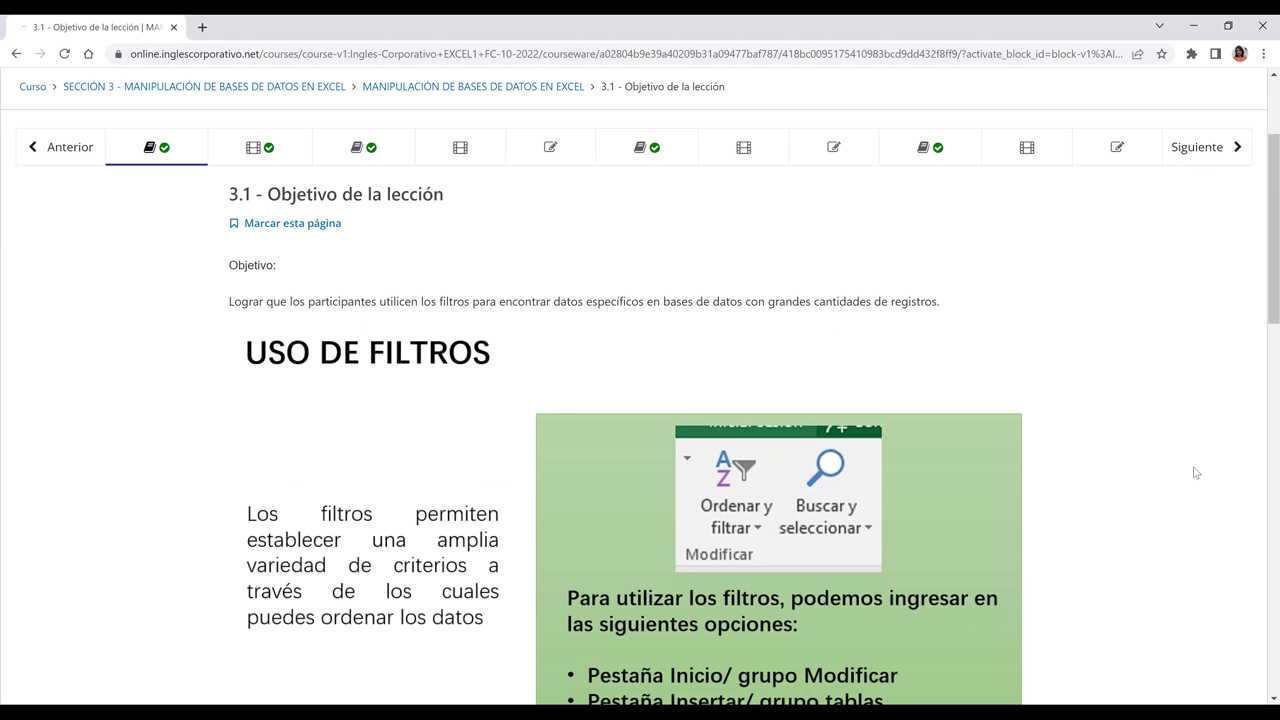
scroll(1196, 472, down, 1)
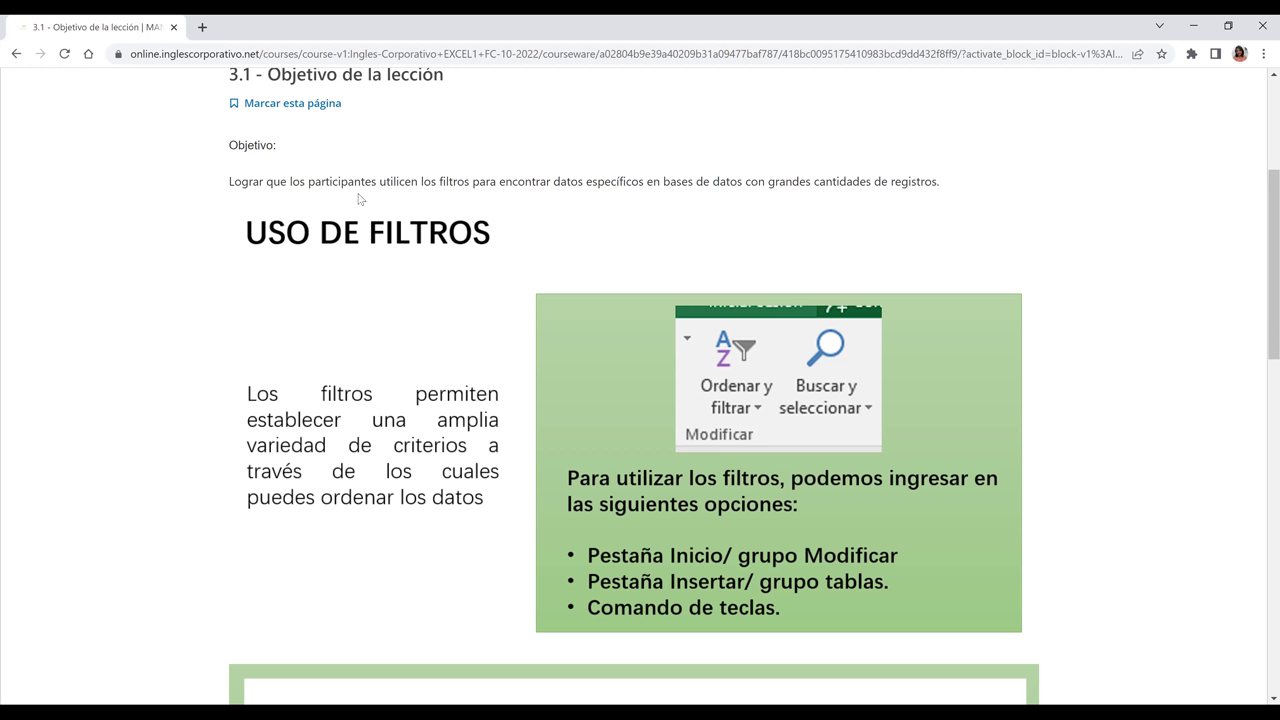
scroll(360, 199, down, 1)
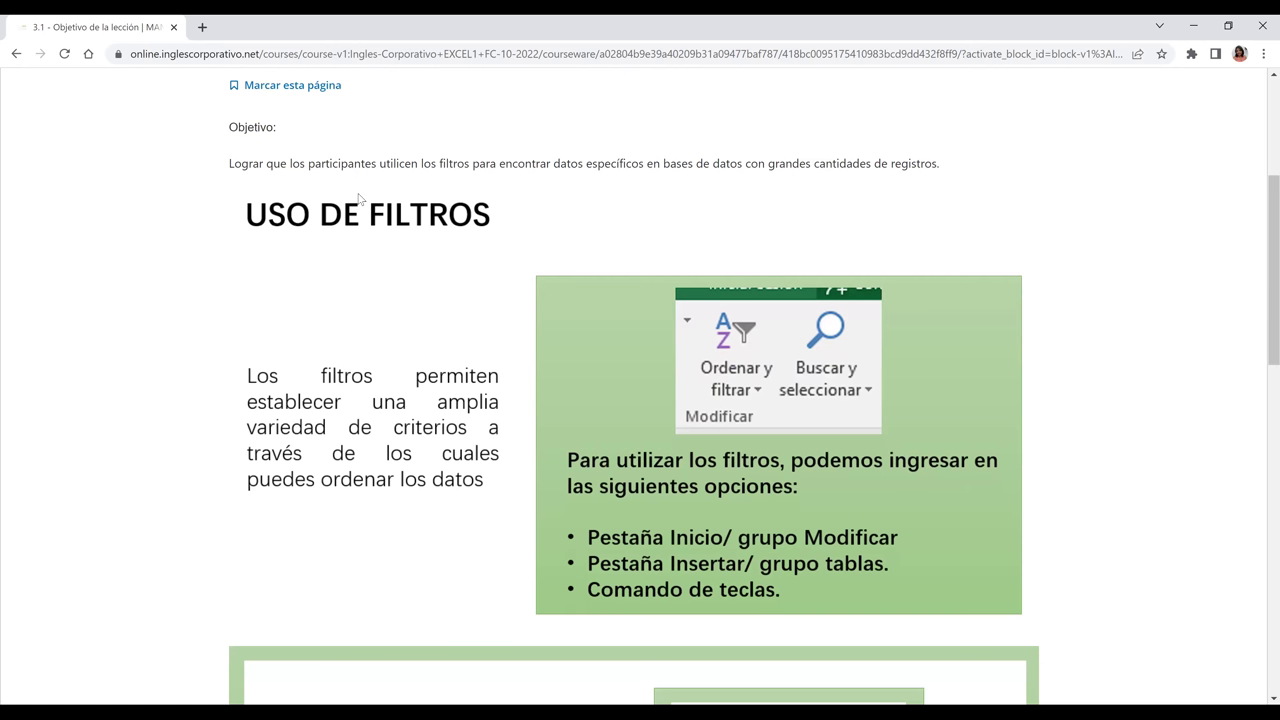
scroll(360, 199, down, 1)
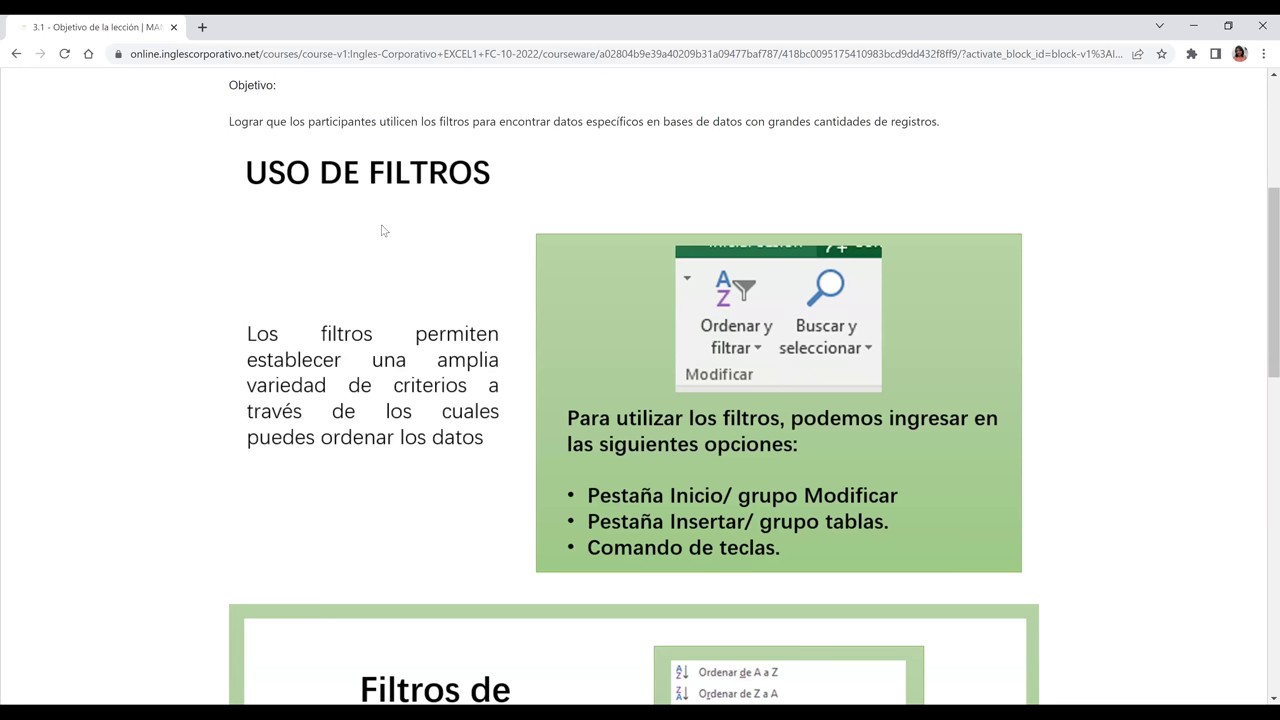
scroll(381, 231, down, 1)
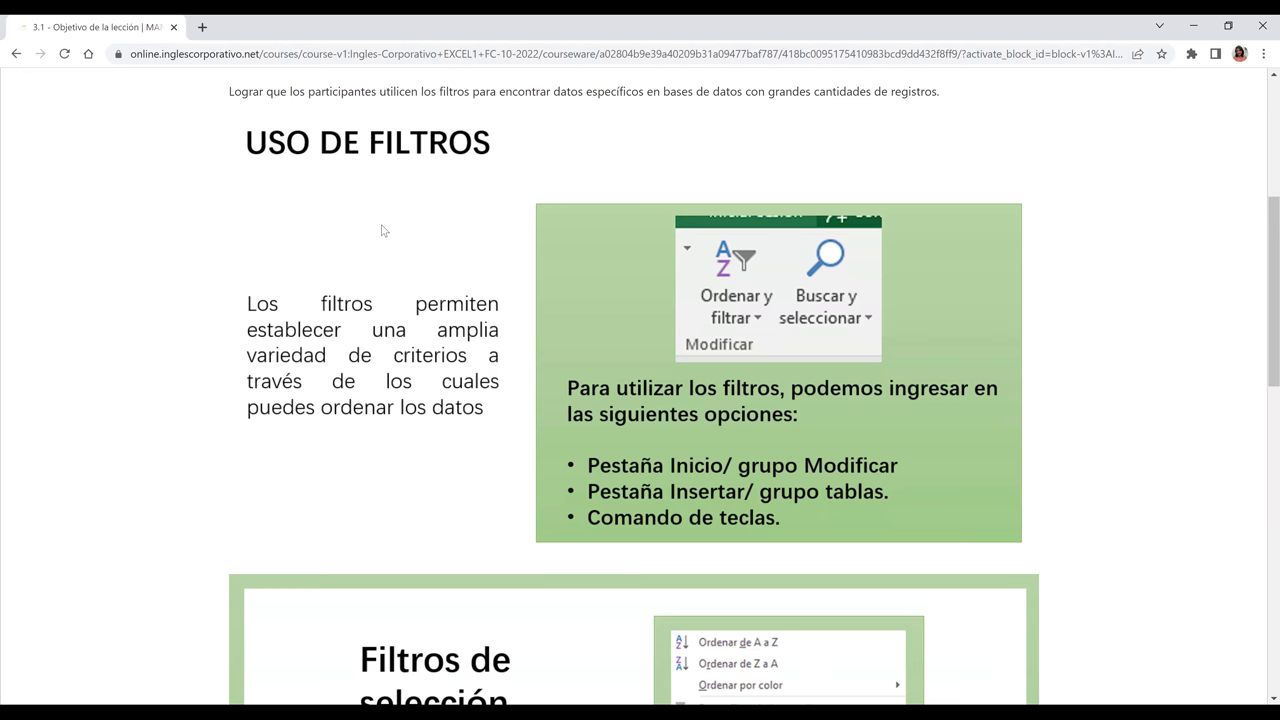
scroll(381, 231, down, 1)
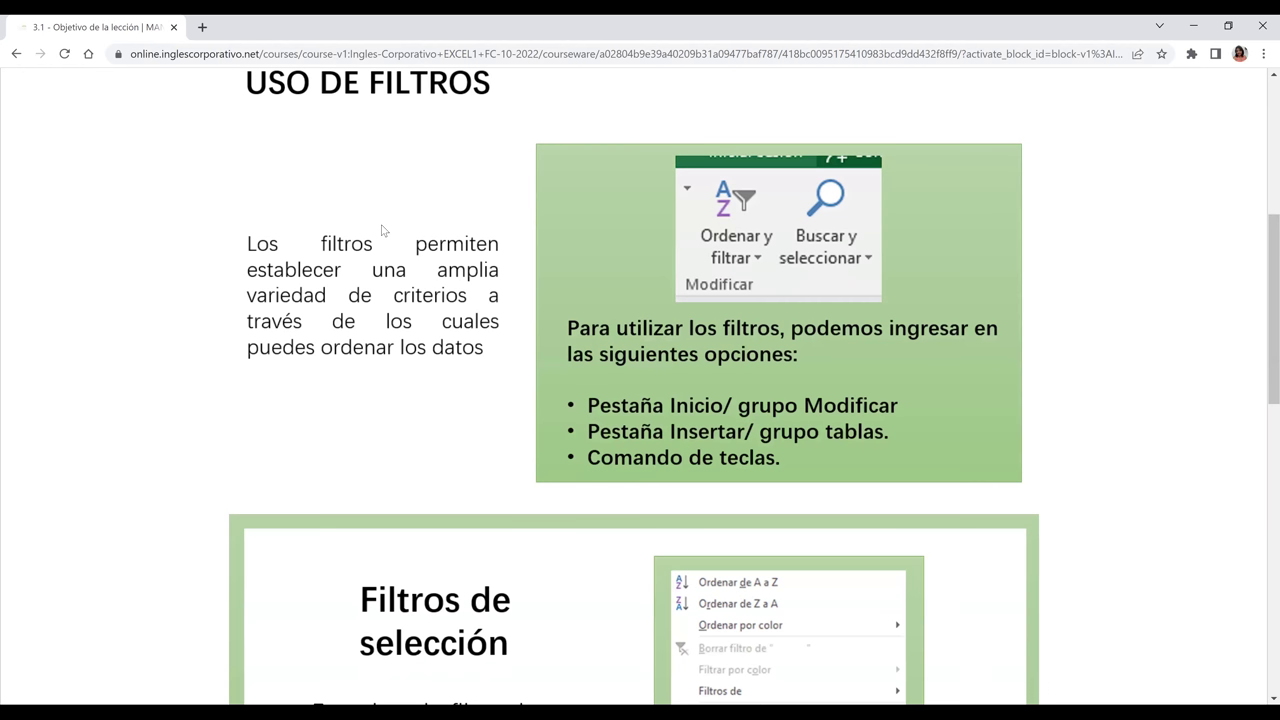
scroll(381, 231, up, 1)
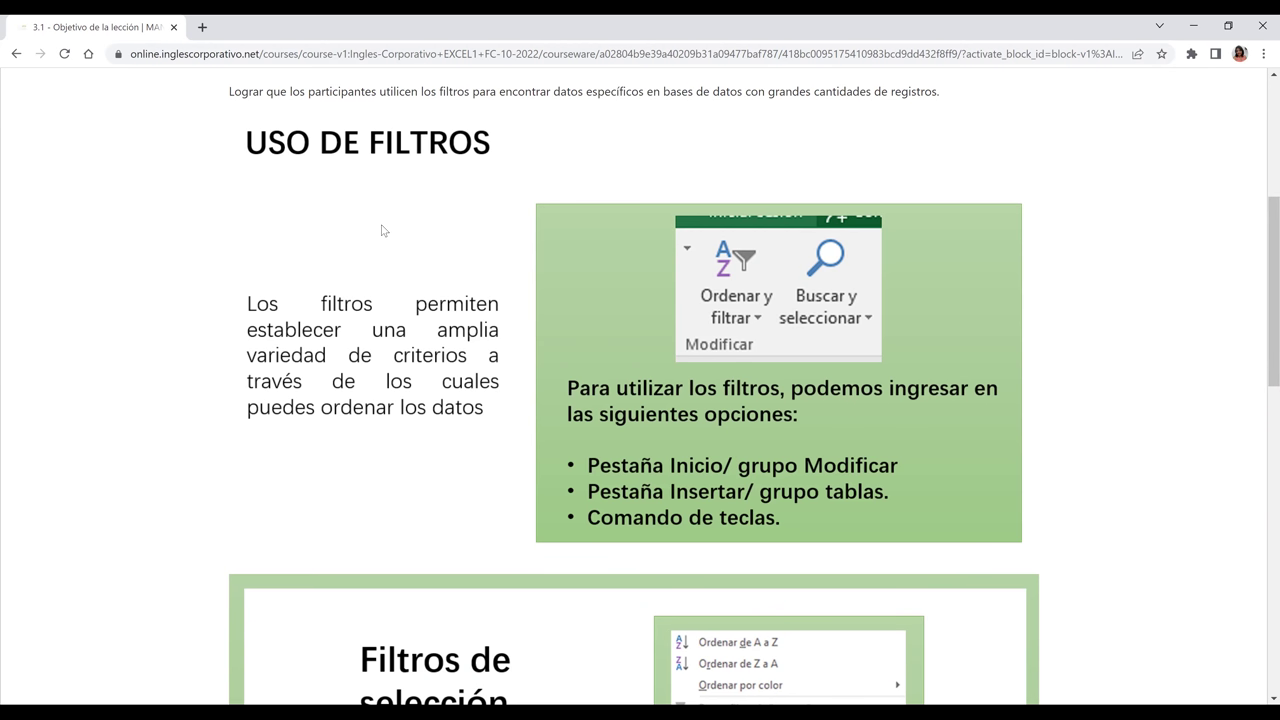
scroll(381, 231, down, 1)
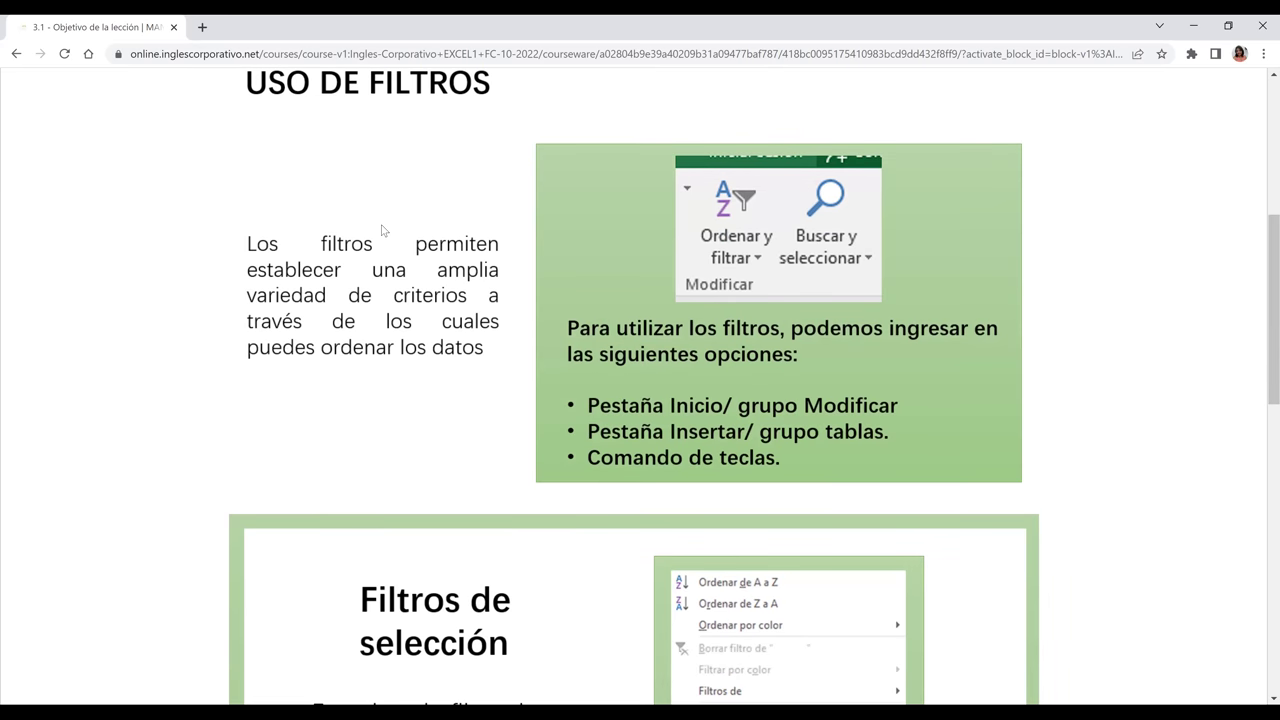
scroll(381, 231, up, 1)
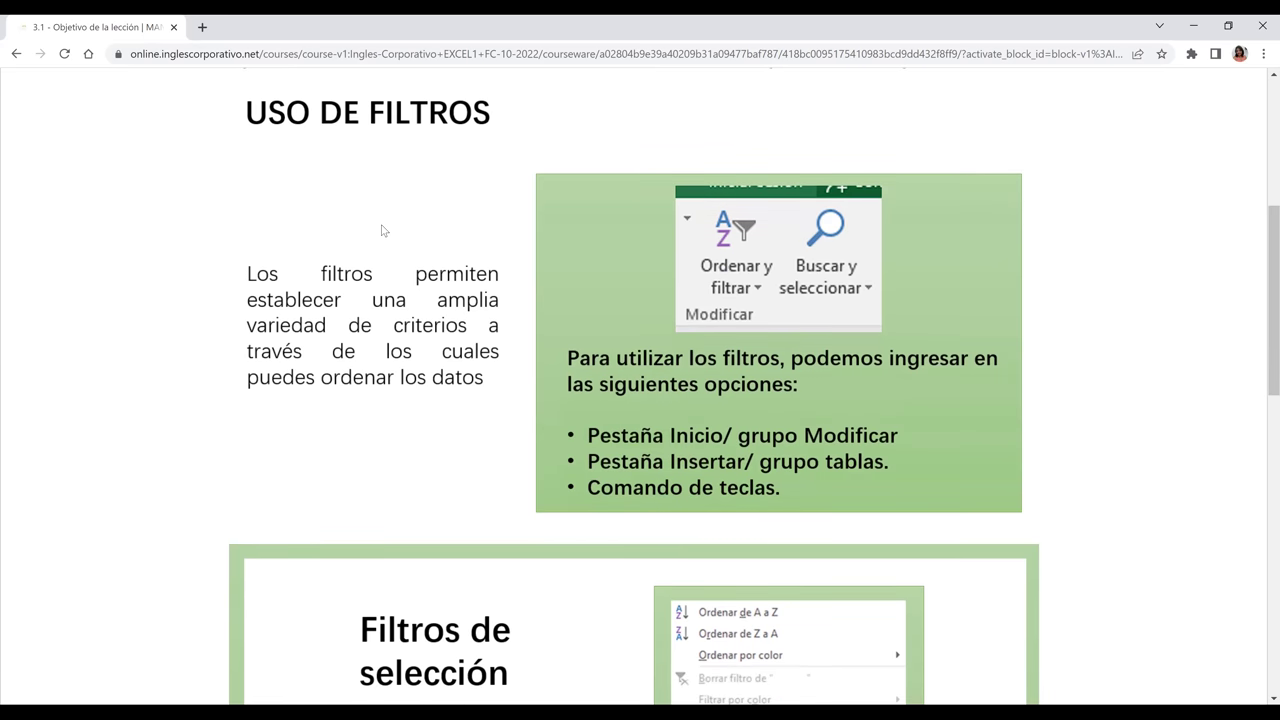
scroll(381, 231, down, 1)
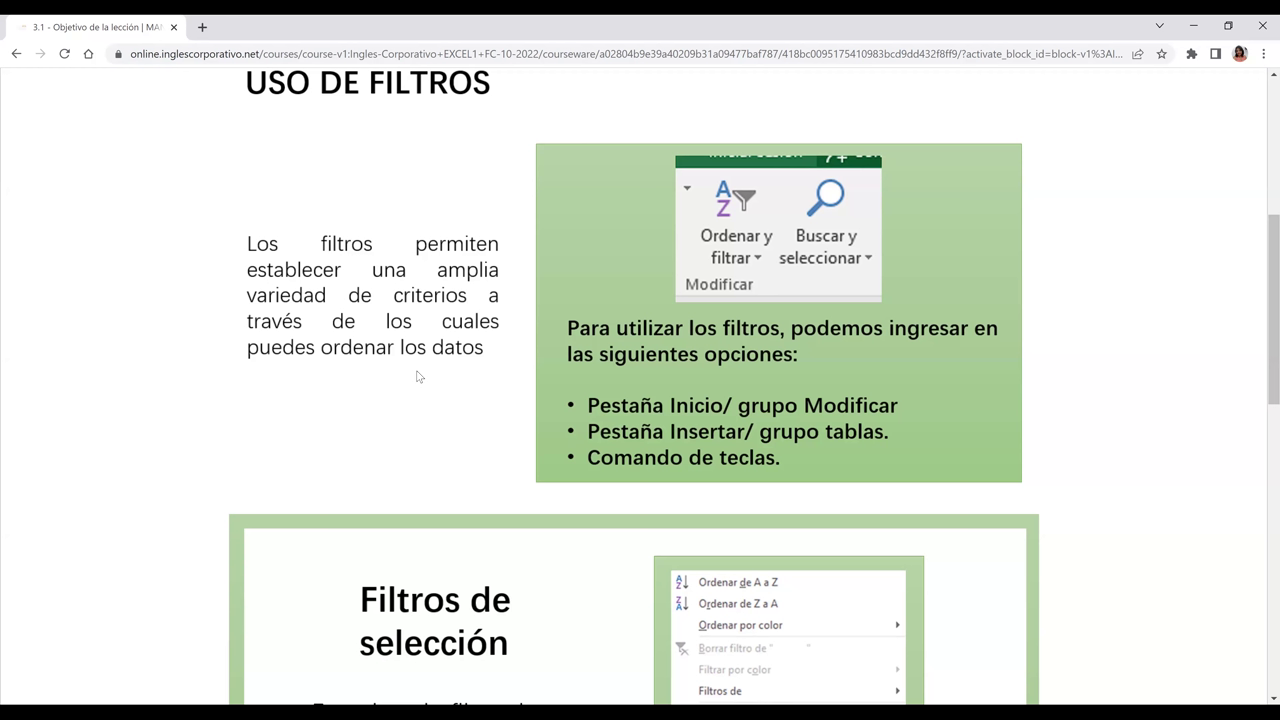
scroll(419, 376, down, 1)
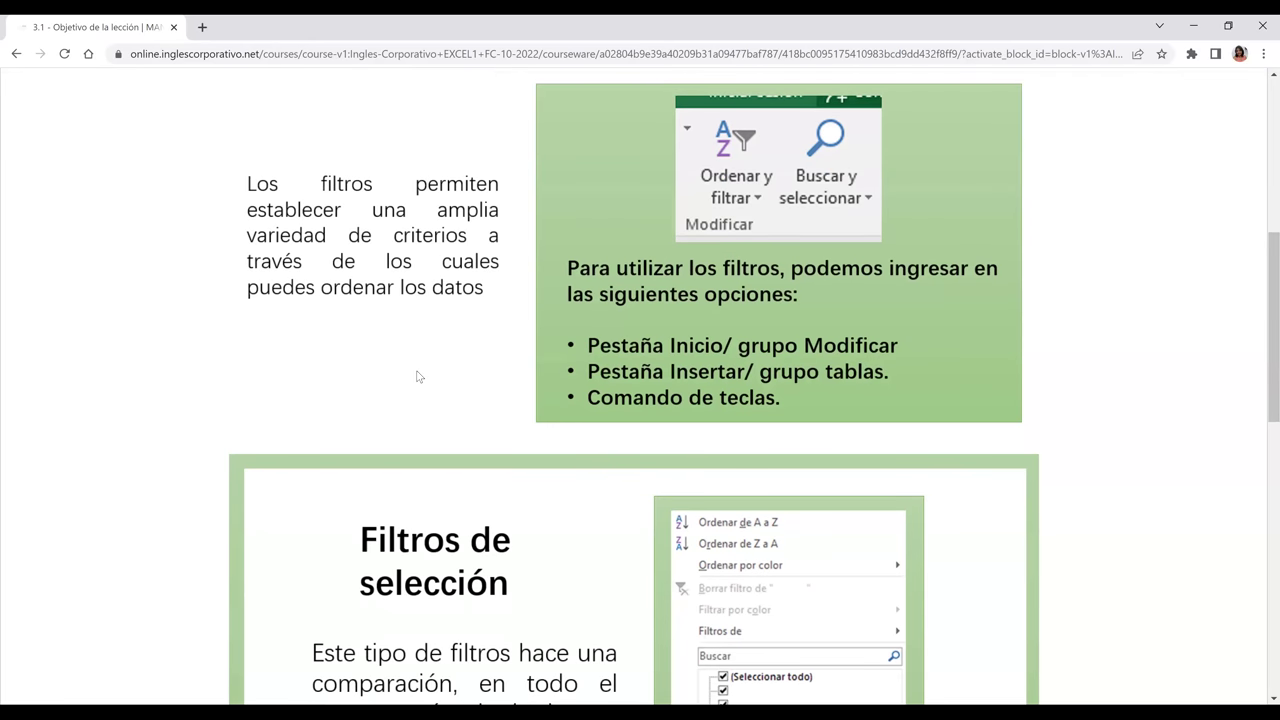
scroll(419, 376, up, 1)
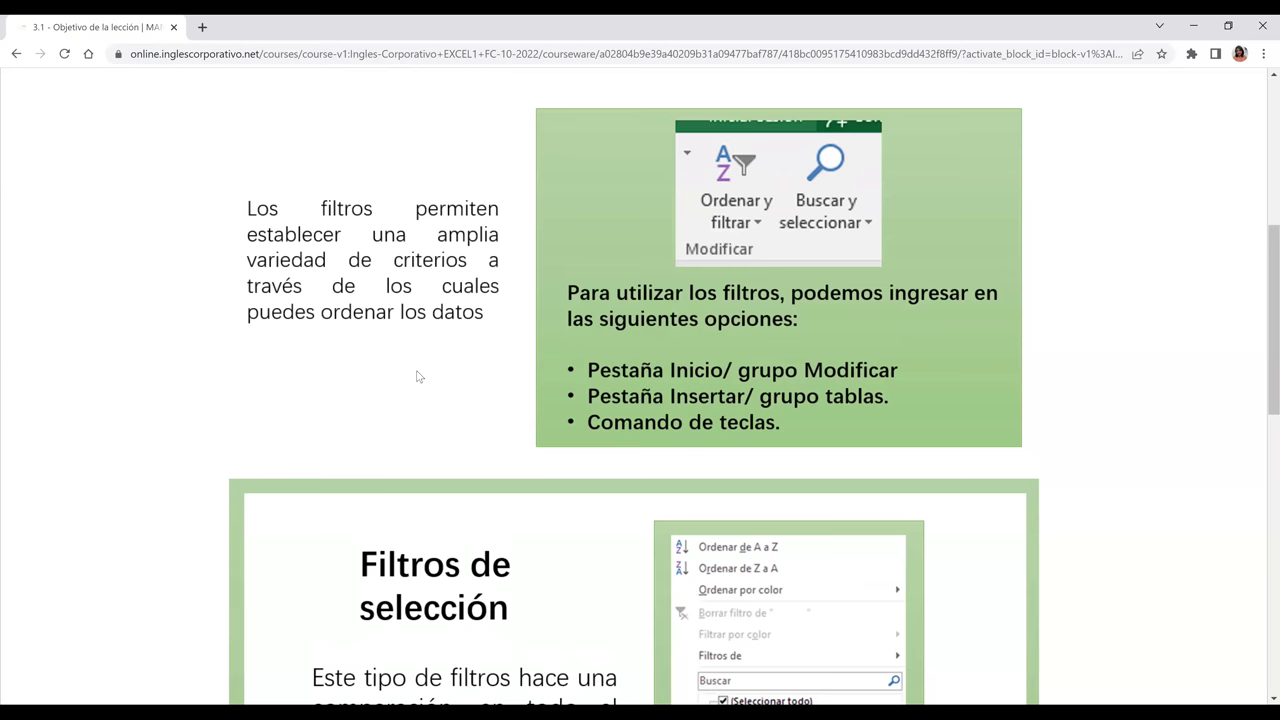
scroll(419, 376, up, 1)
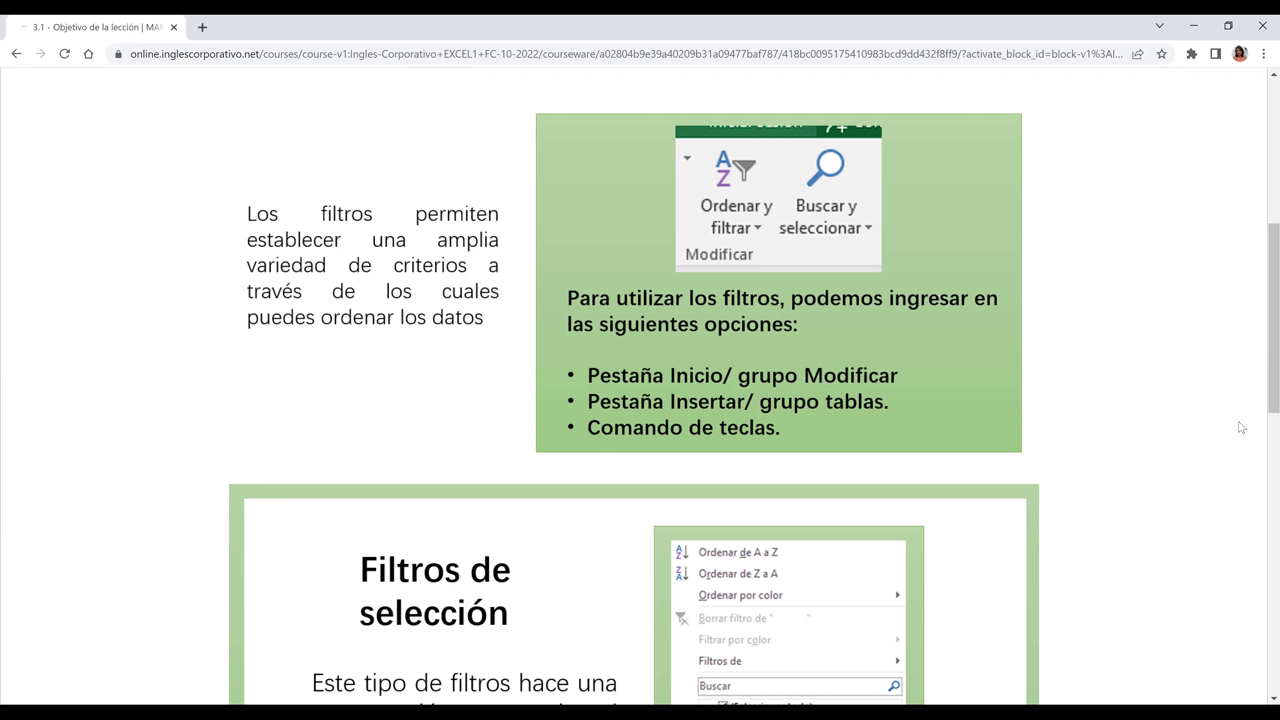
Examine the Filtros de selección slide and its picture of the filter menu.
drag(1261, 361, 1261, 394)
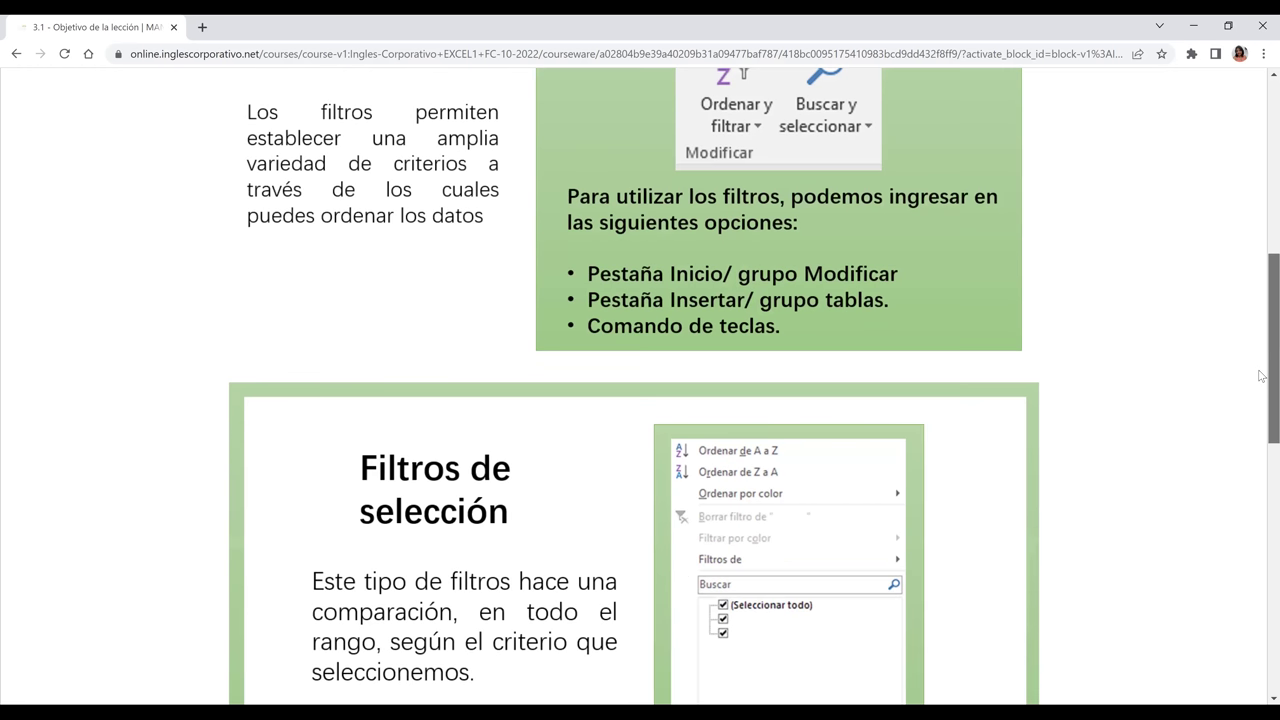
scroll(1261, 380, up, 1)
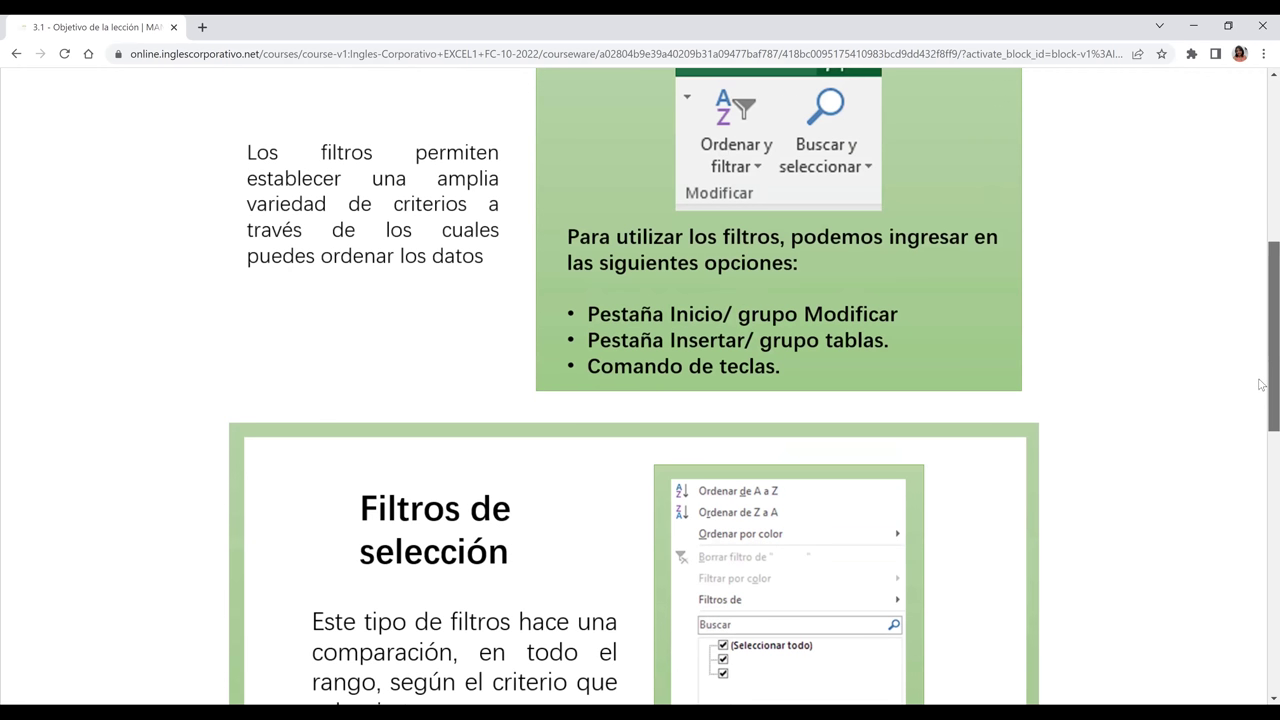
scroll(1261, 384, down, 1)
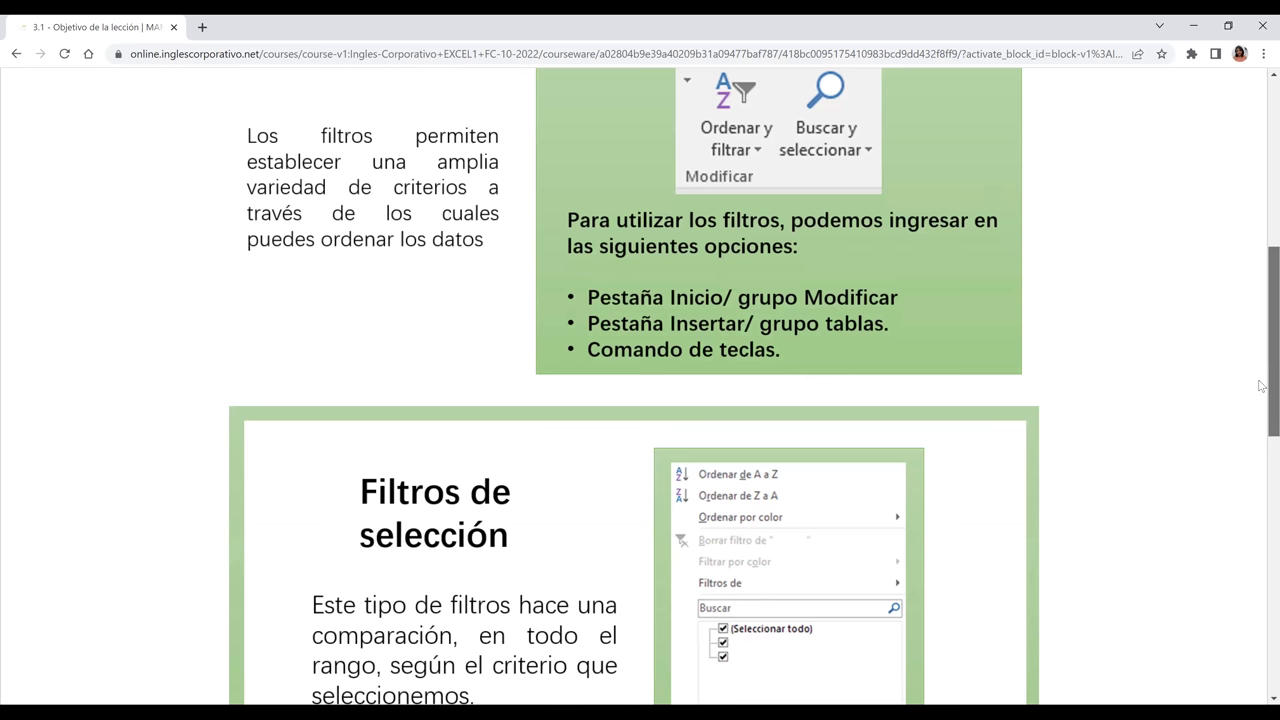
scroll(1261, 430, down, 1)
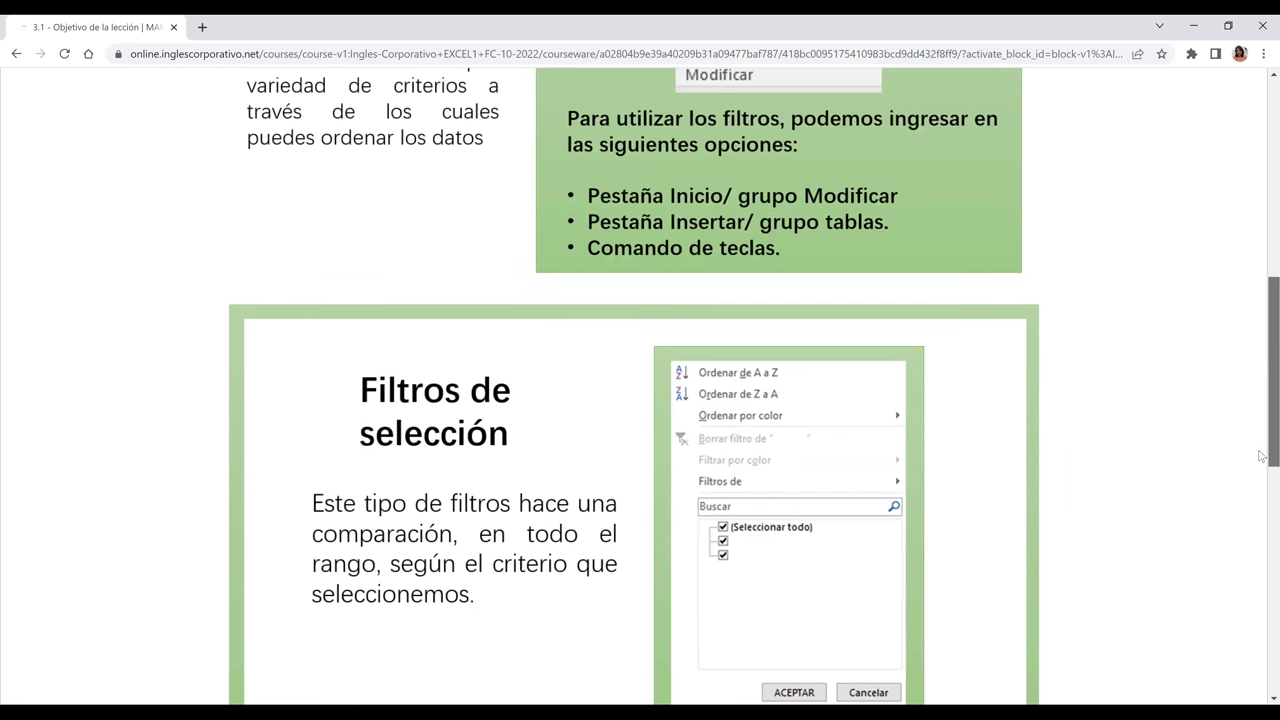
scroll(1261, 479, down, 2)
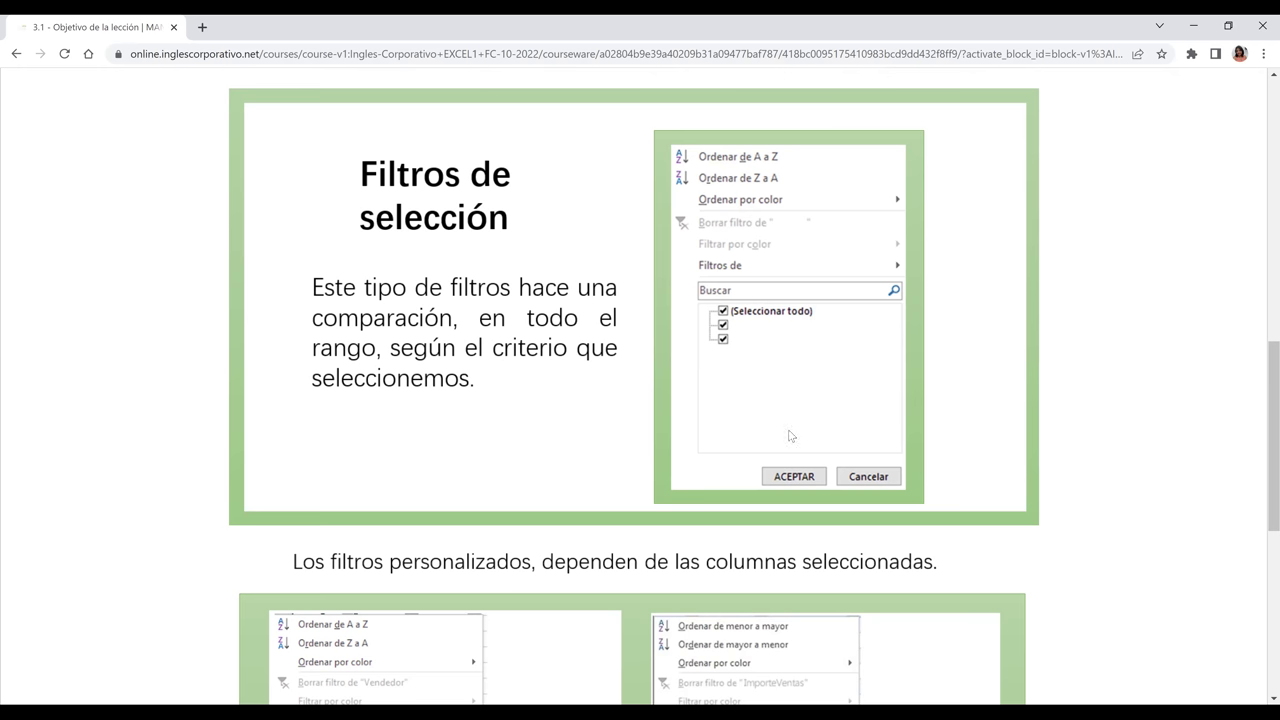
scroll(790, 436, down, 1)
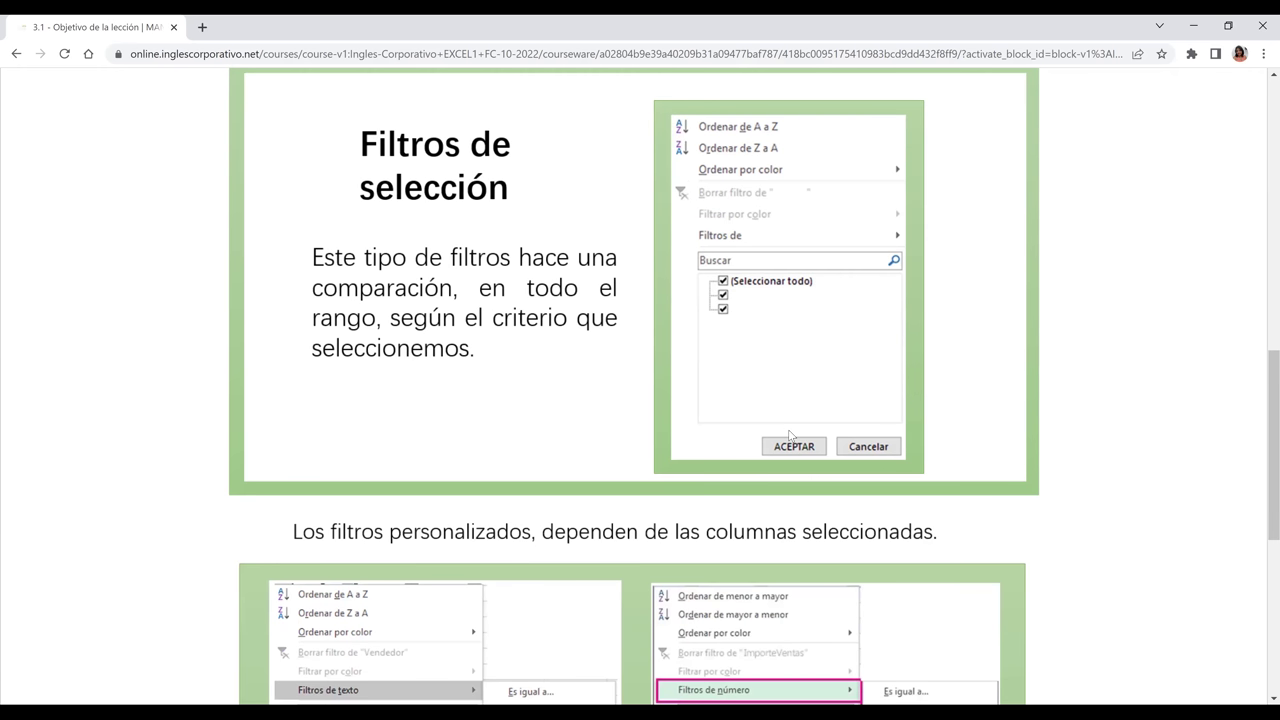
scroll(789, 436, down, 1)
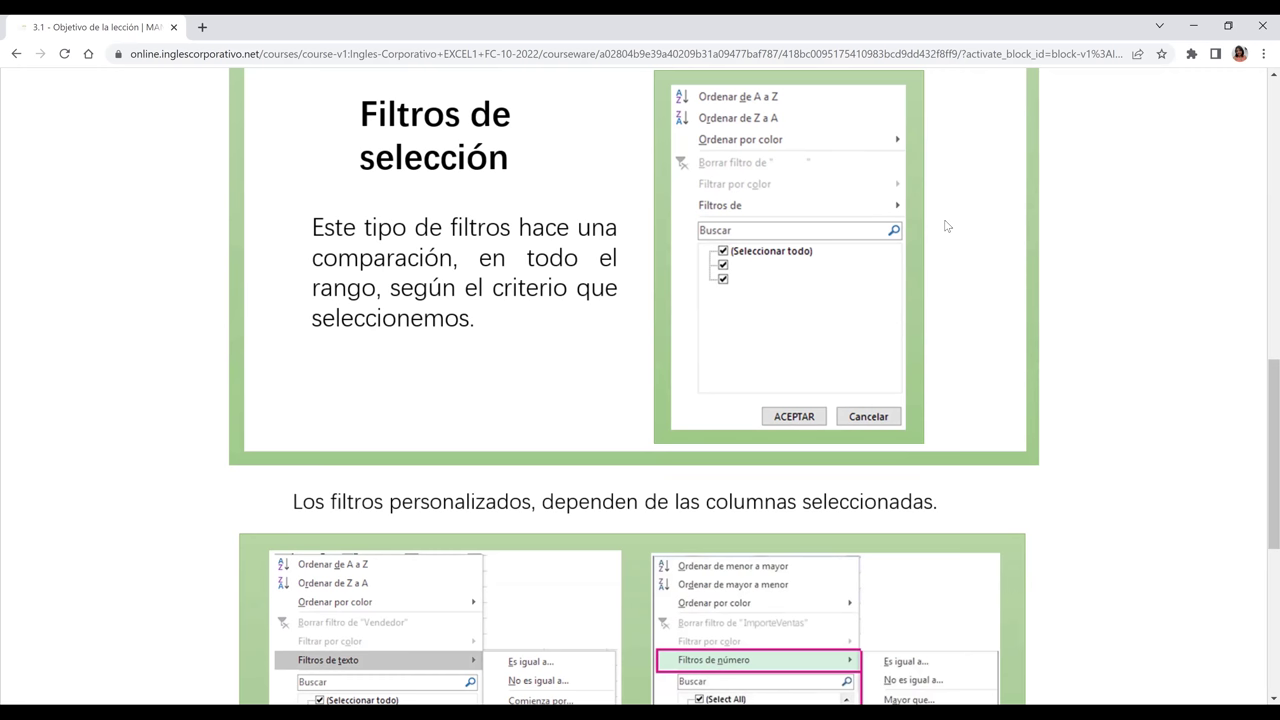
Examine the custom filters slide comparing the Filtros de texto and Filtros de número options.
scroll(947, 227, down, 1)
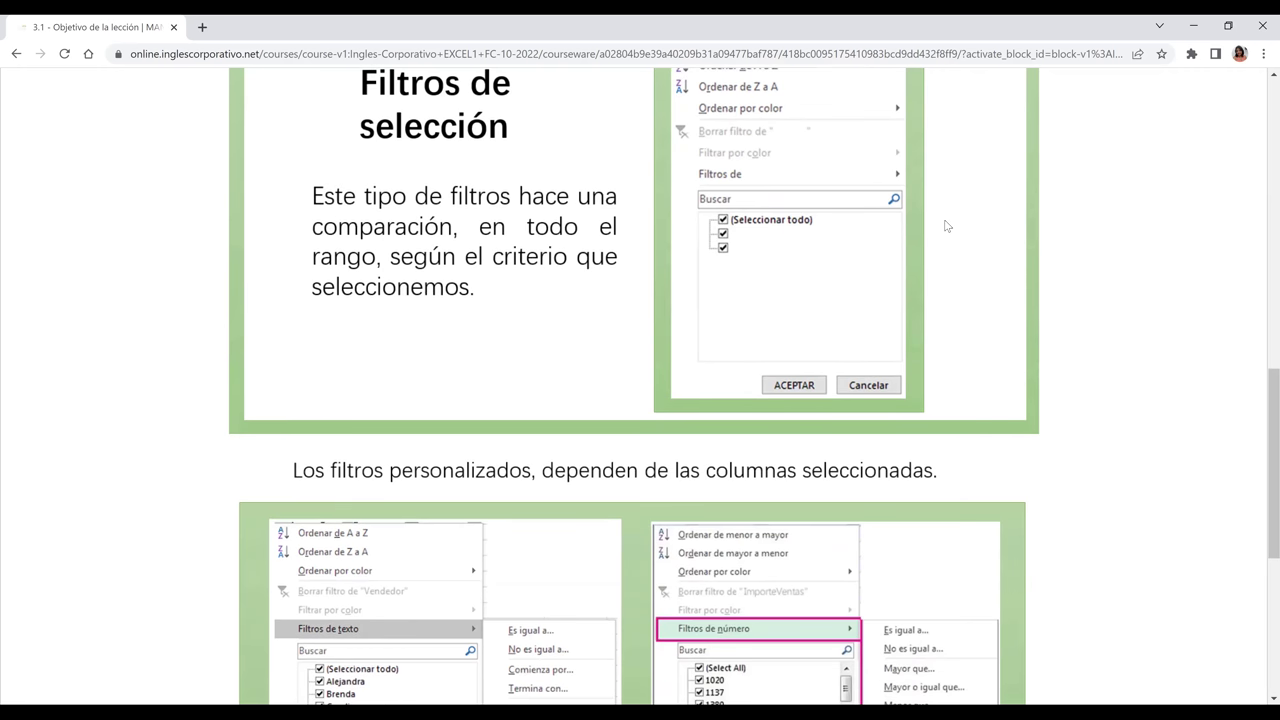
scroll(947, 227, down, 3)
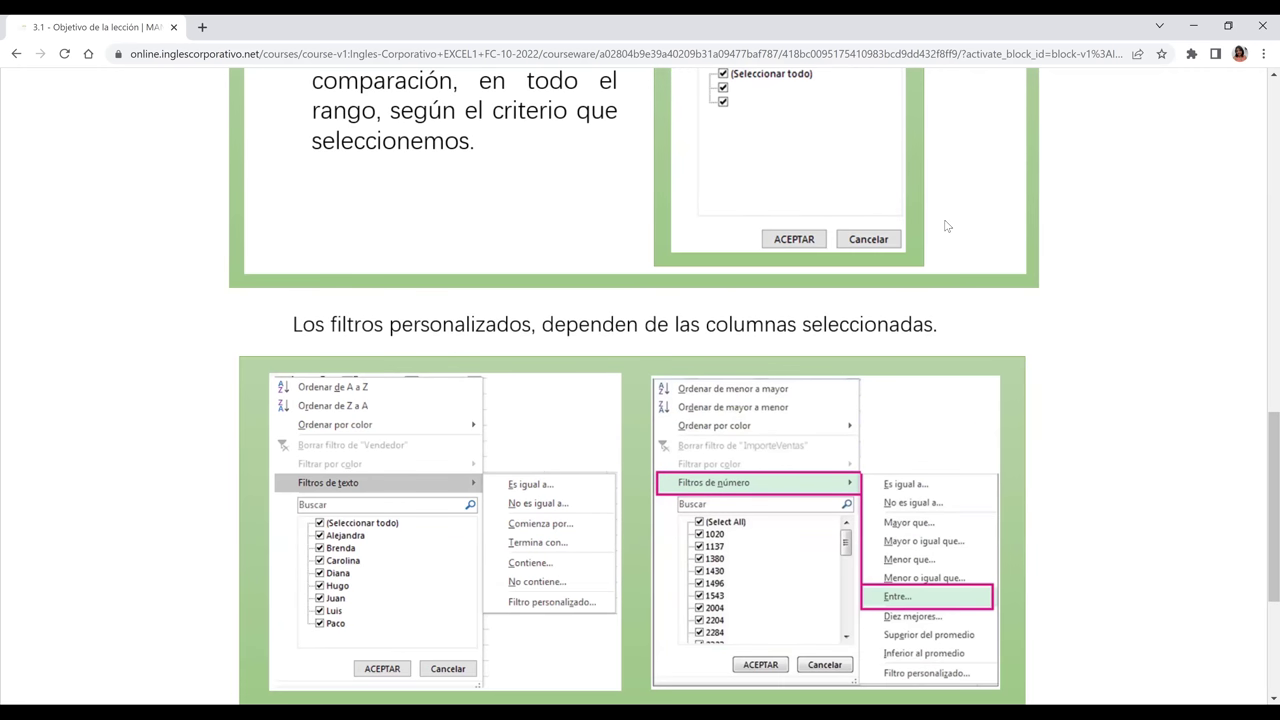
scroll(947, 227, down, 3)
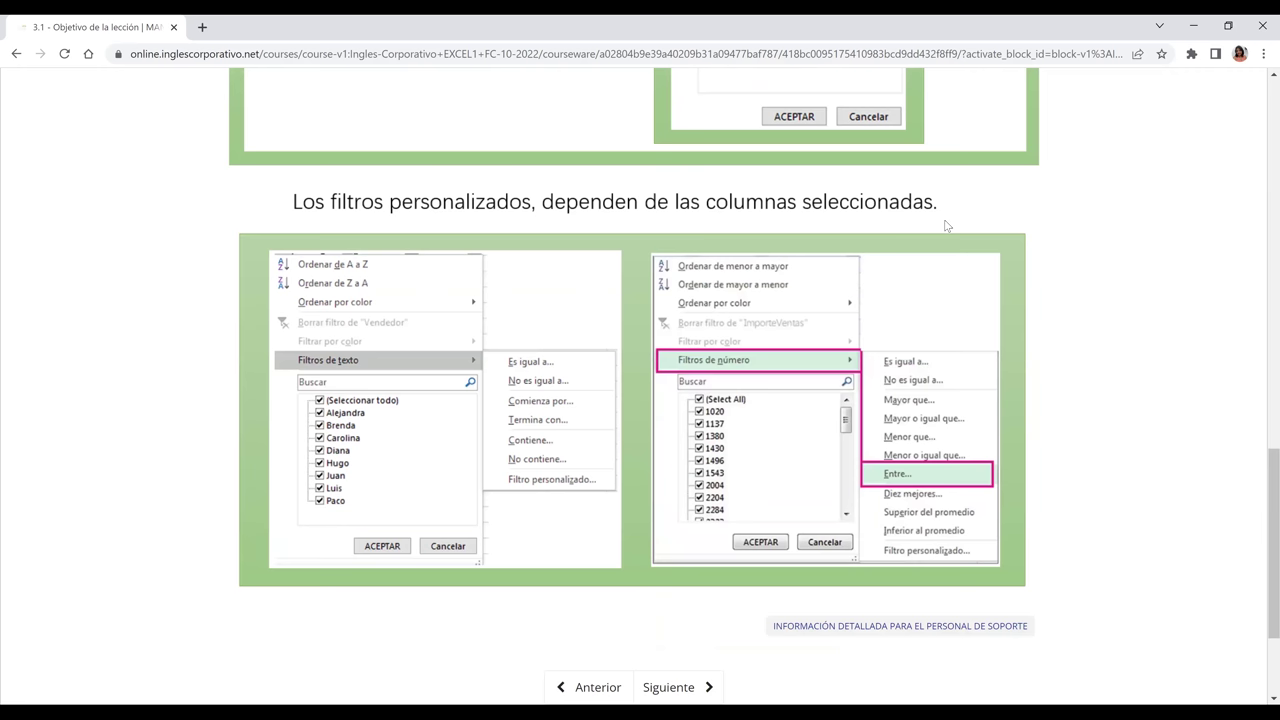
scroll(947, 227, down, 1)
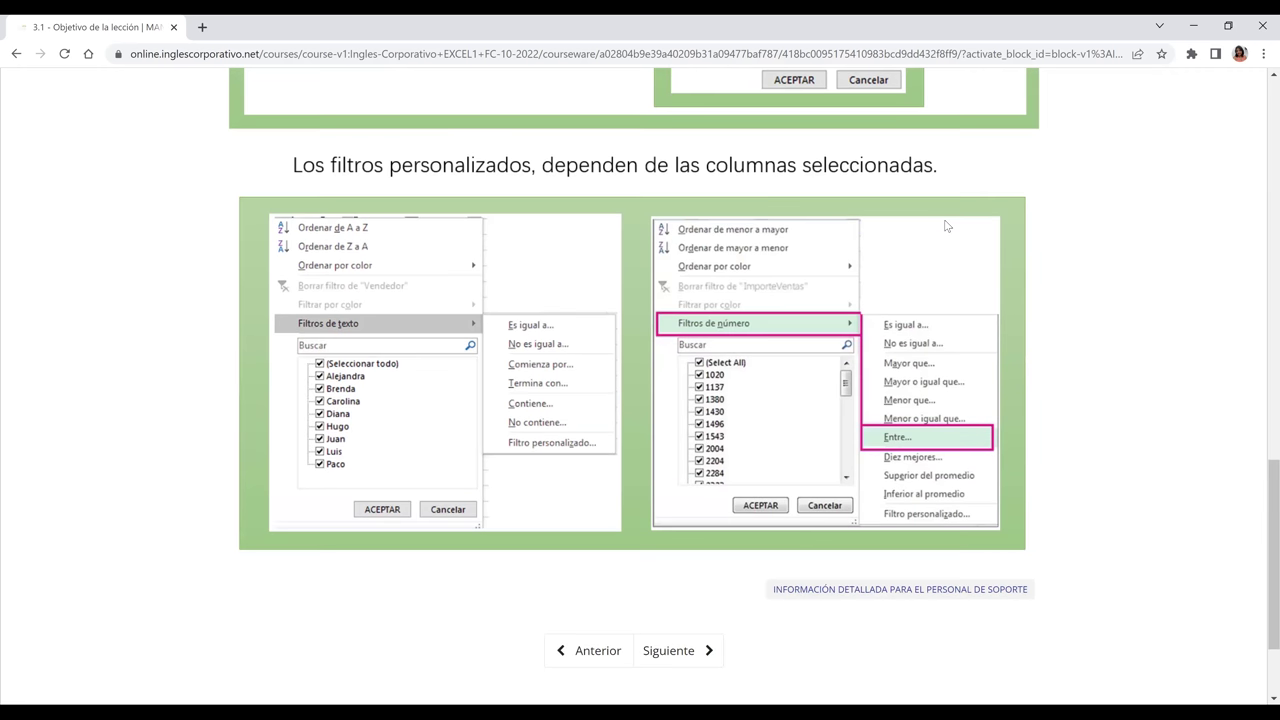
scroll(436, 289, down, 1)
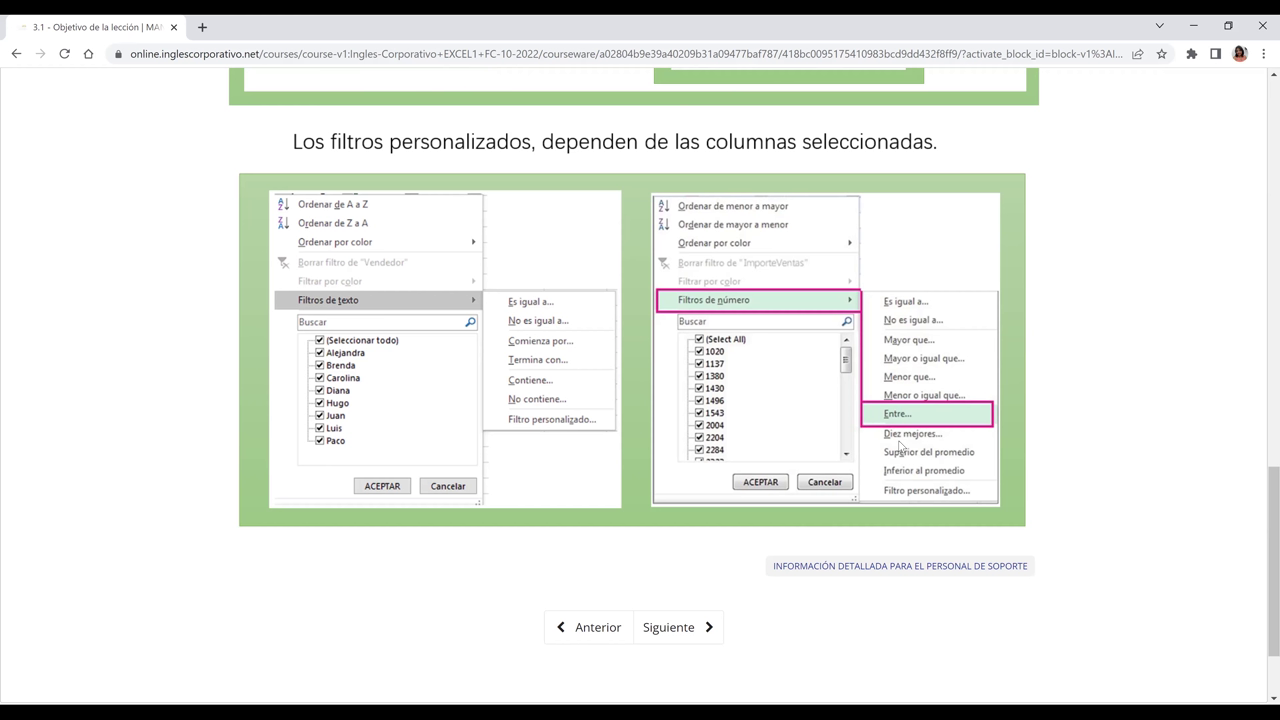
Go on to lesson 3.2 - Uso de filtros and play its video in full screen.
click(703, 629)
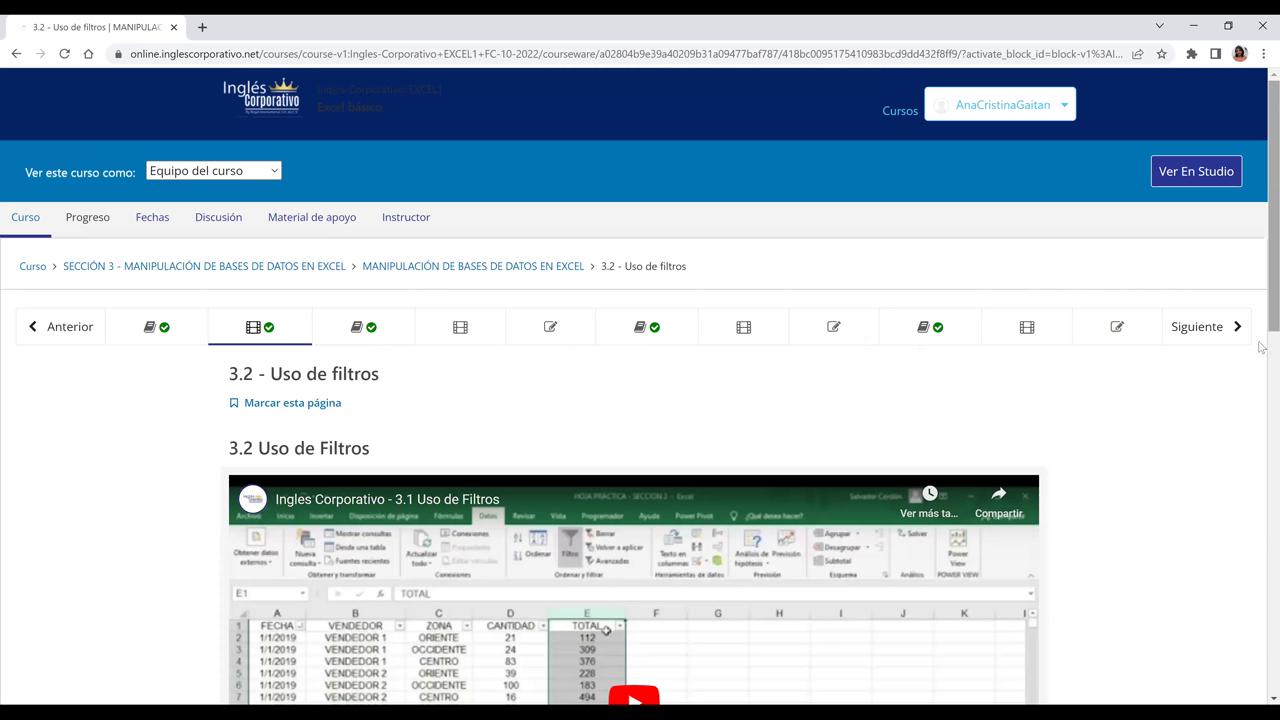
scroll(1087, 517, down, 3)
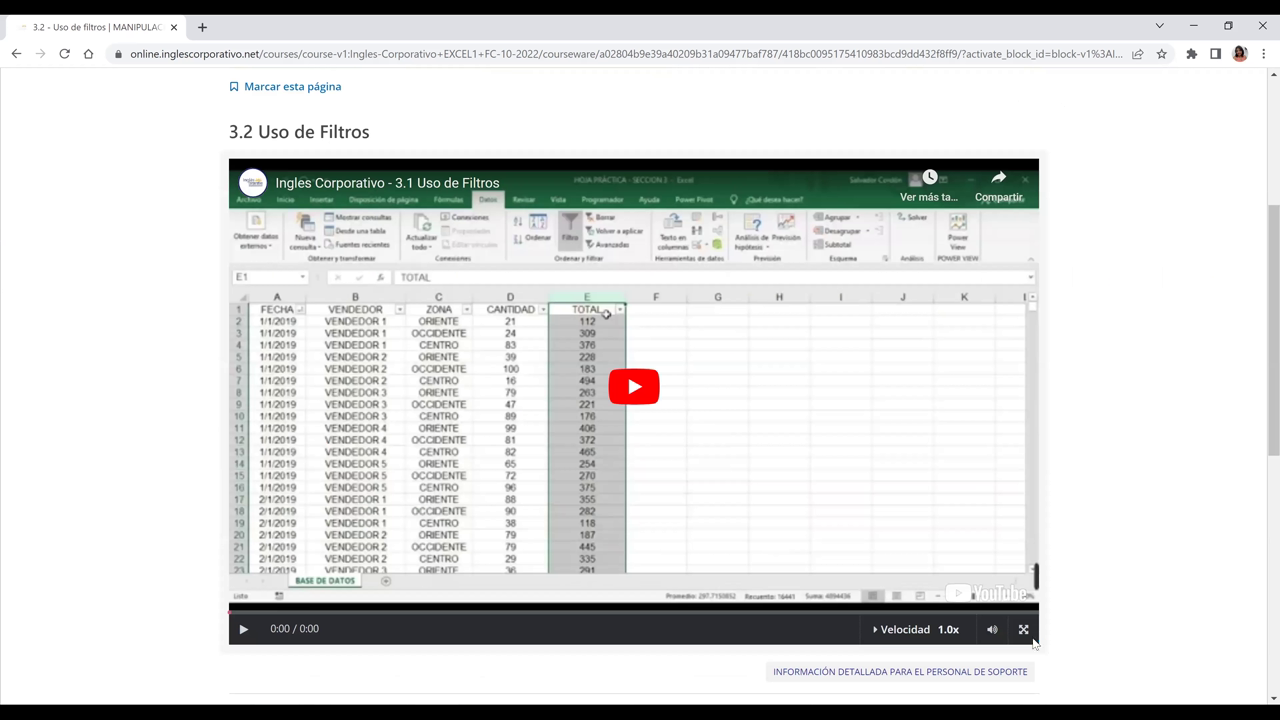
click(1027, 634)
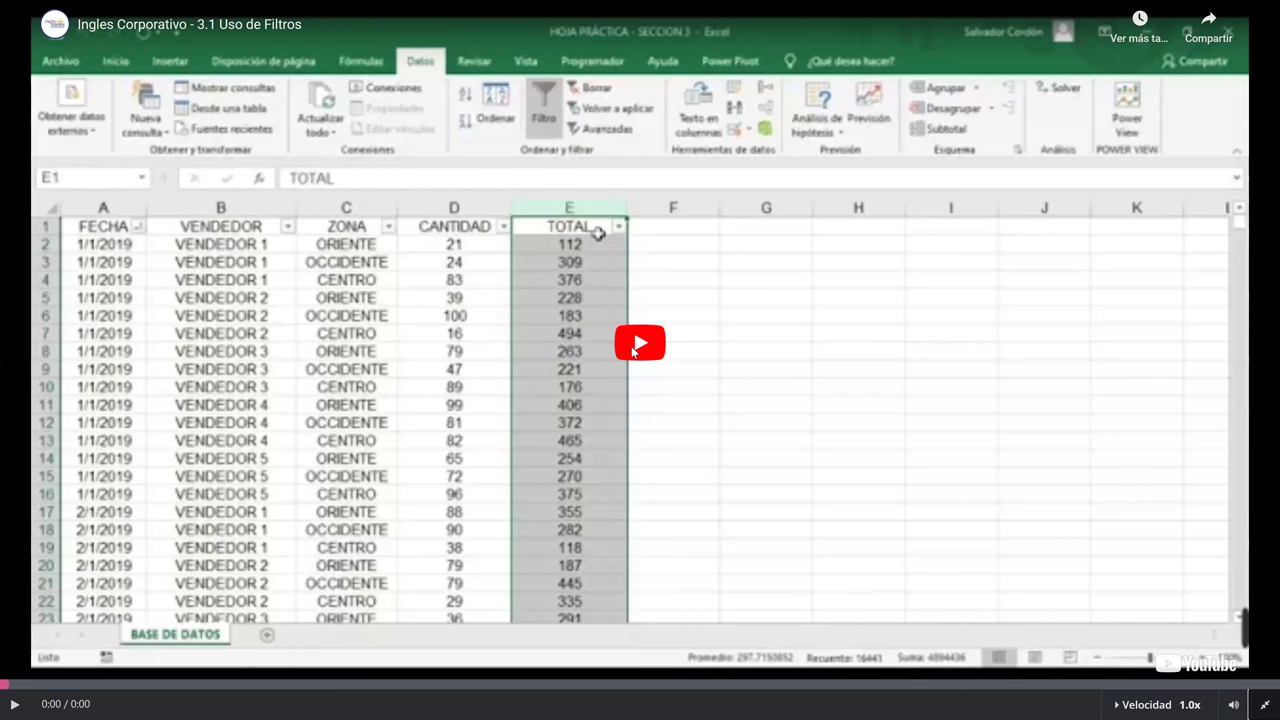
click(638, 343)
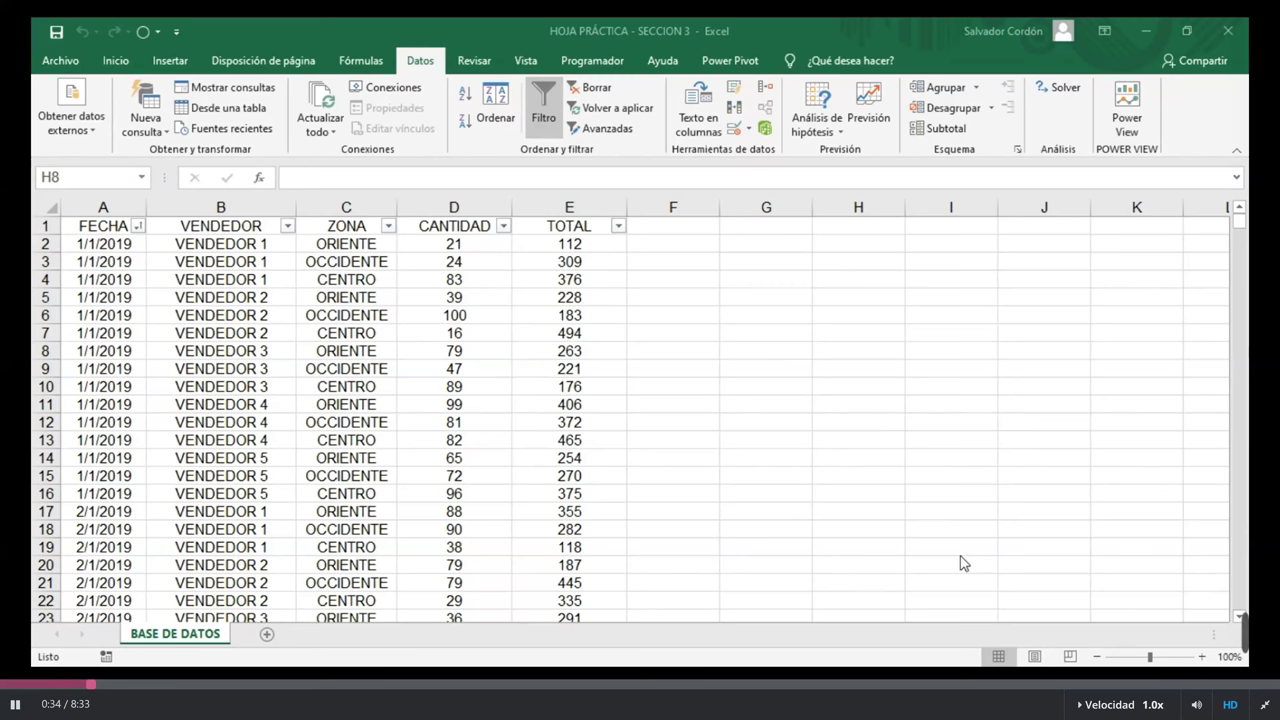
Select the FECHA column's dates from cell A2 down to the last record on the BASE DE DATOS sheet.
click(110, 244)
key(ctrl+shift+Down)
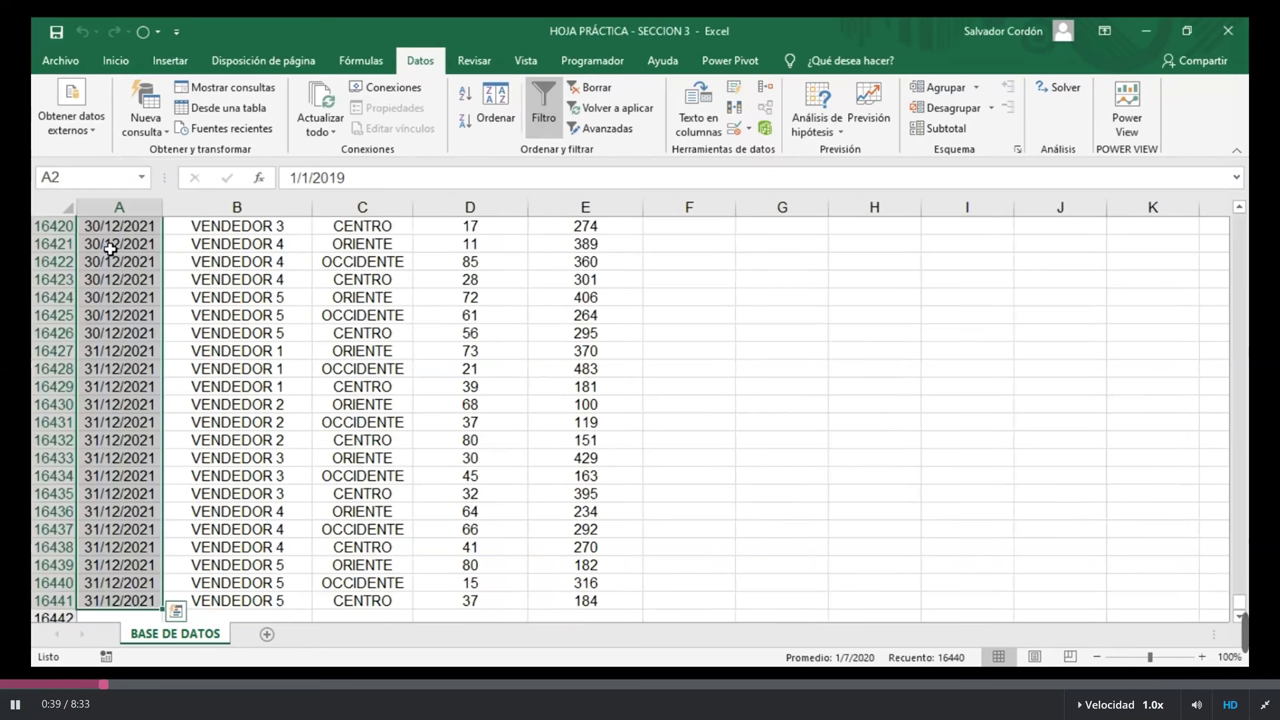
Return from the last record to the first rows of the table and move across the columns to cell A5.
key(ctrl+Down)
key(Up)
key(Up)
key(Up)
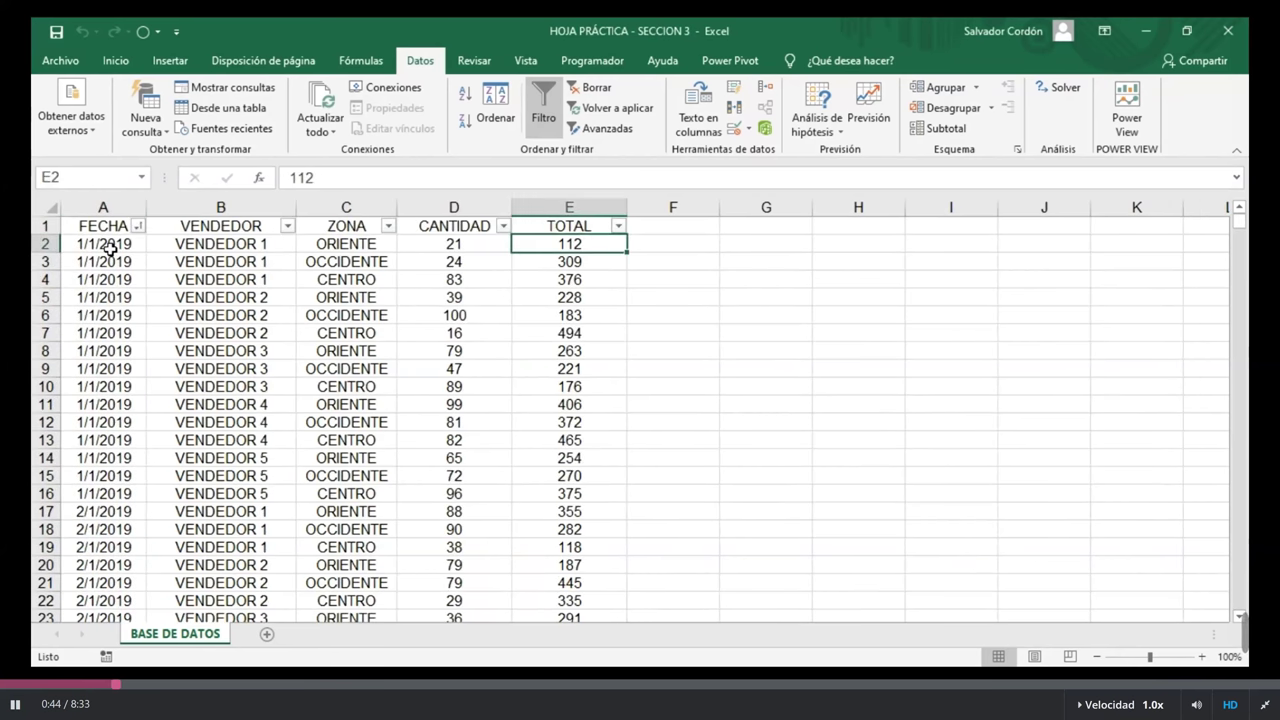
key(Down)
key(Down)
key(Down)
key(Left)
key(Left)
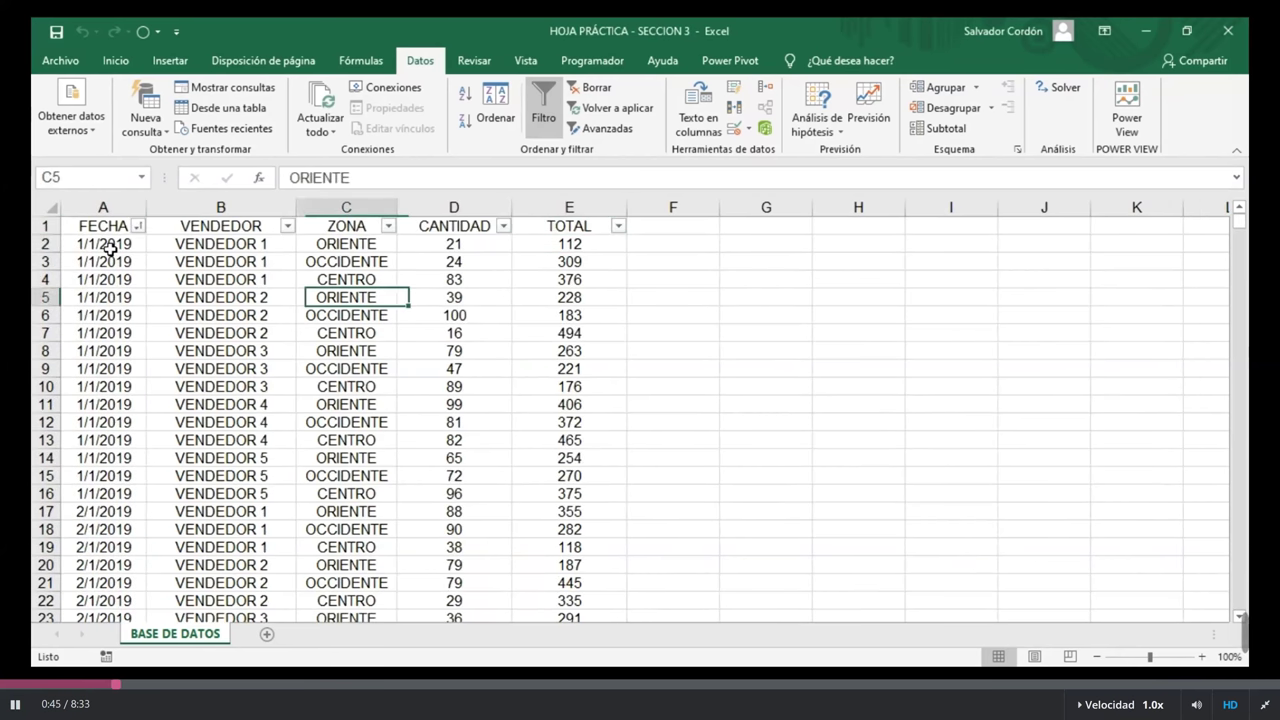
key(Left)
key(Left)
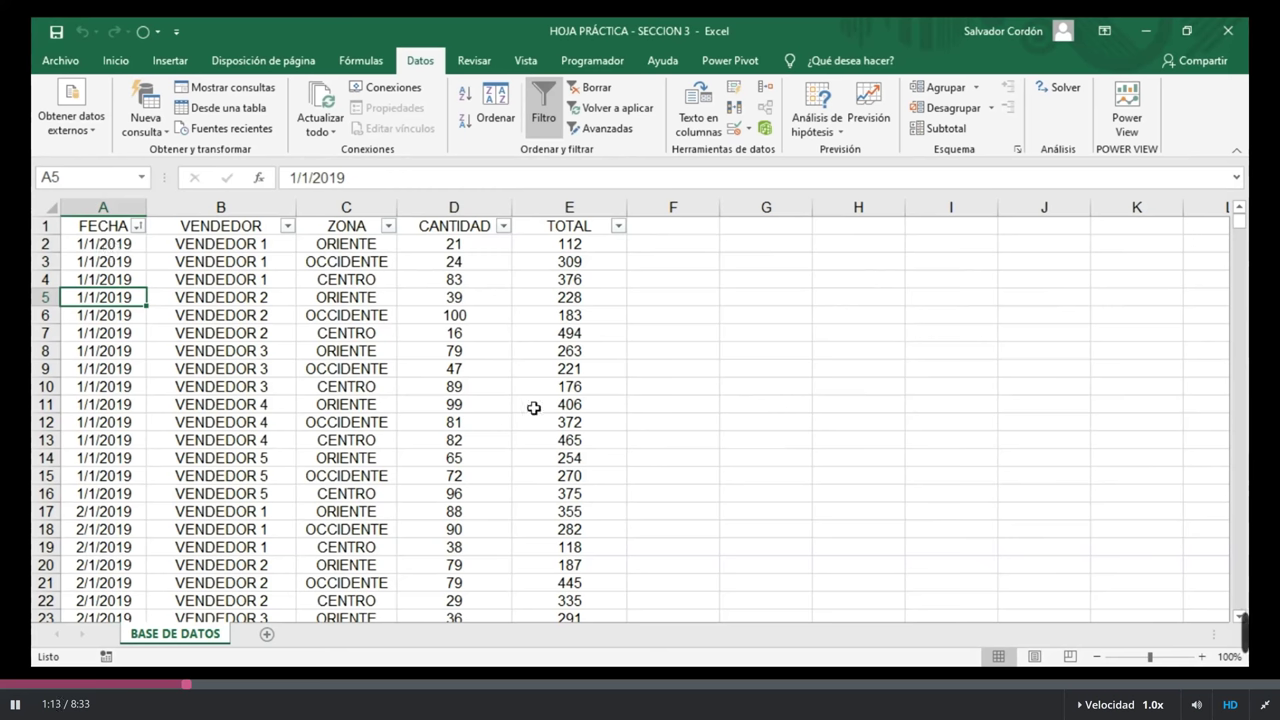
Select the FECHA column from its header down to the last record, and go across that record to its TOTAL cell.
key(ctrl+Home)
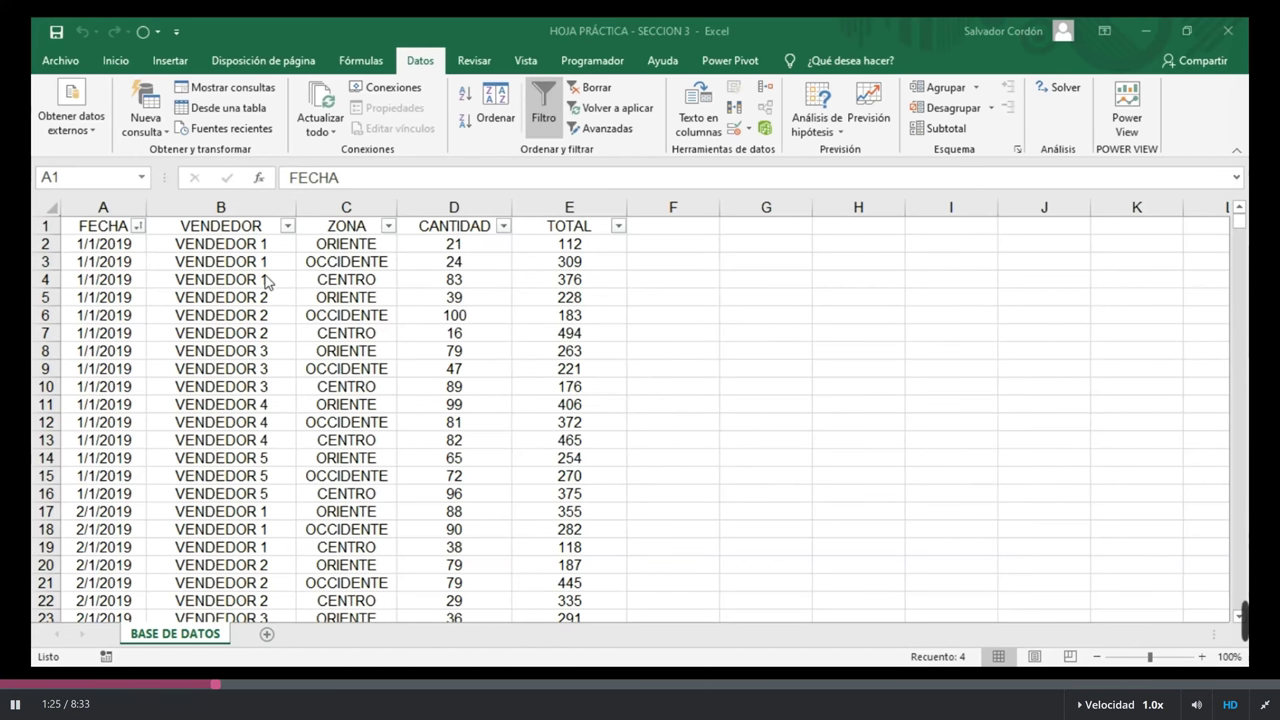
click(235, 261)
key(Left)
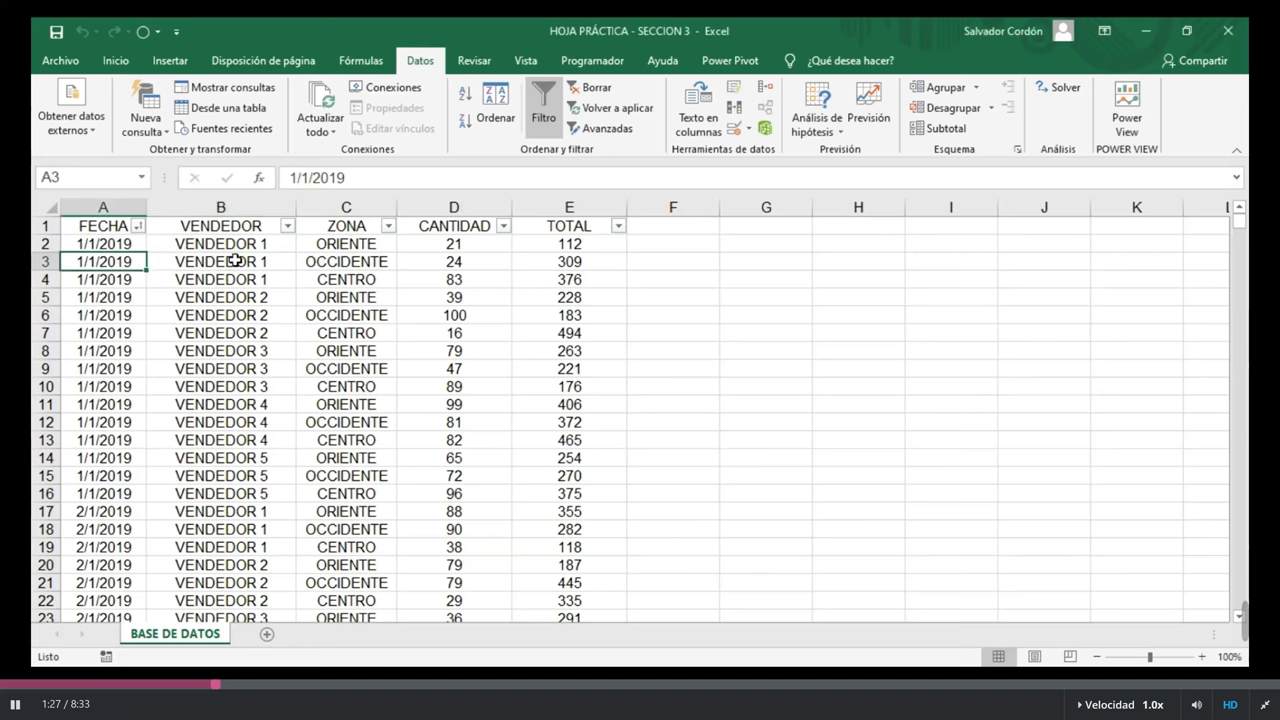
key(ctrl+Up)
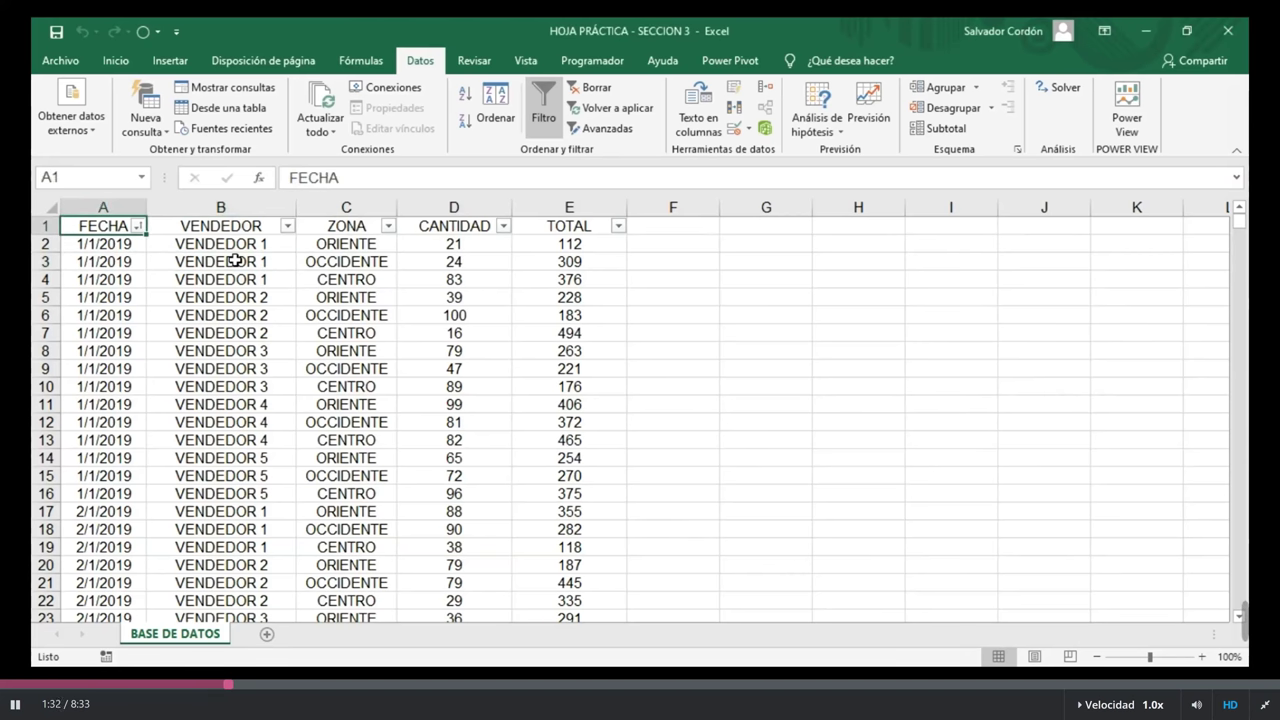
key(ctrl+shift+Down)
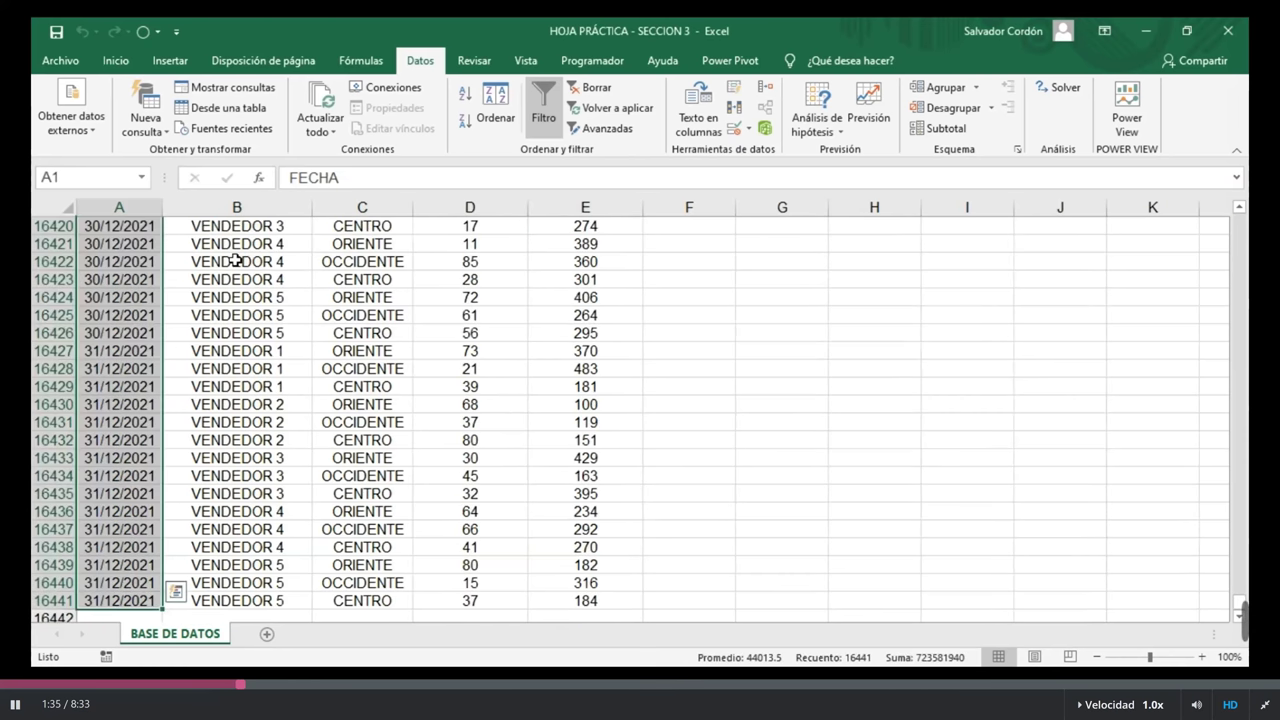
key(ctrl+Down)
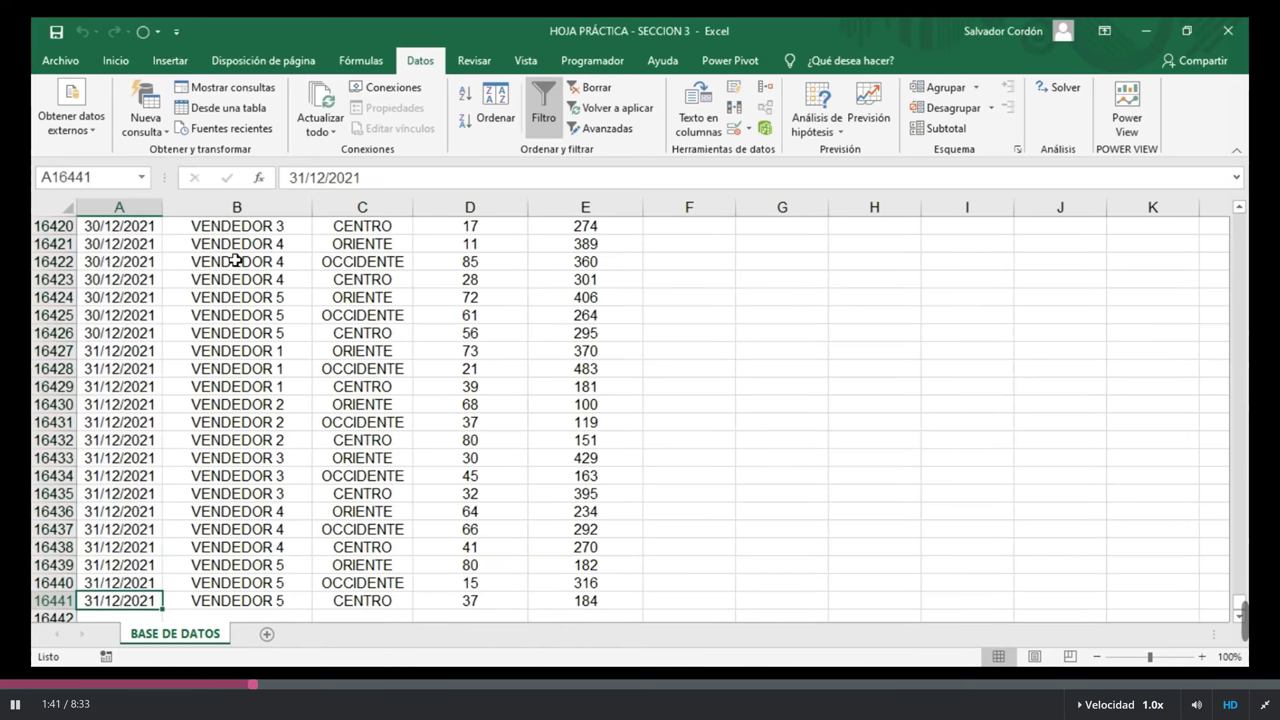
key(ctrl+Right)
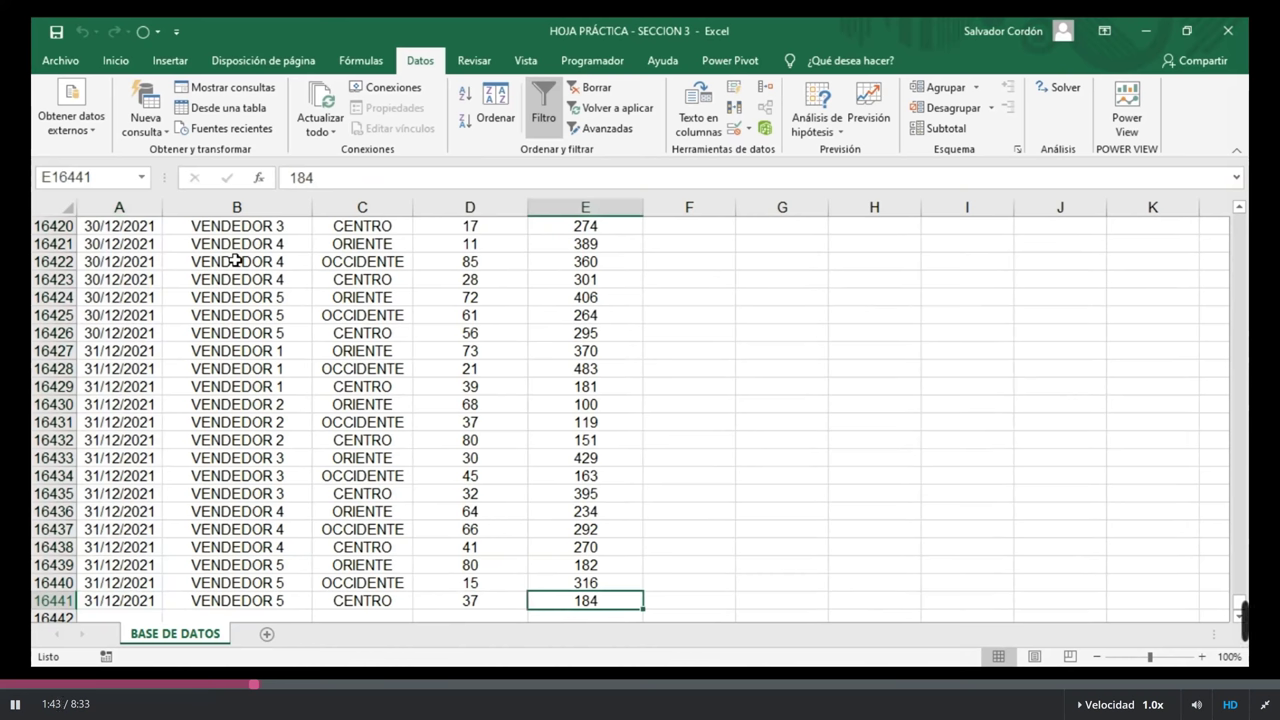
key(ctrl+Left)
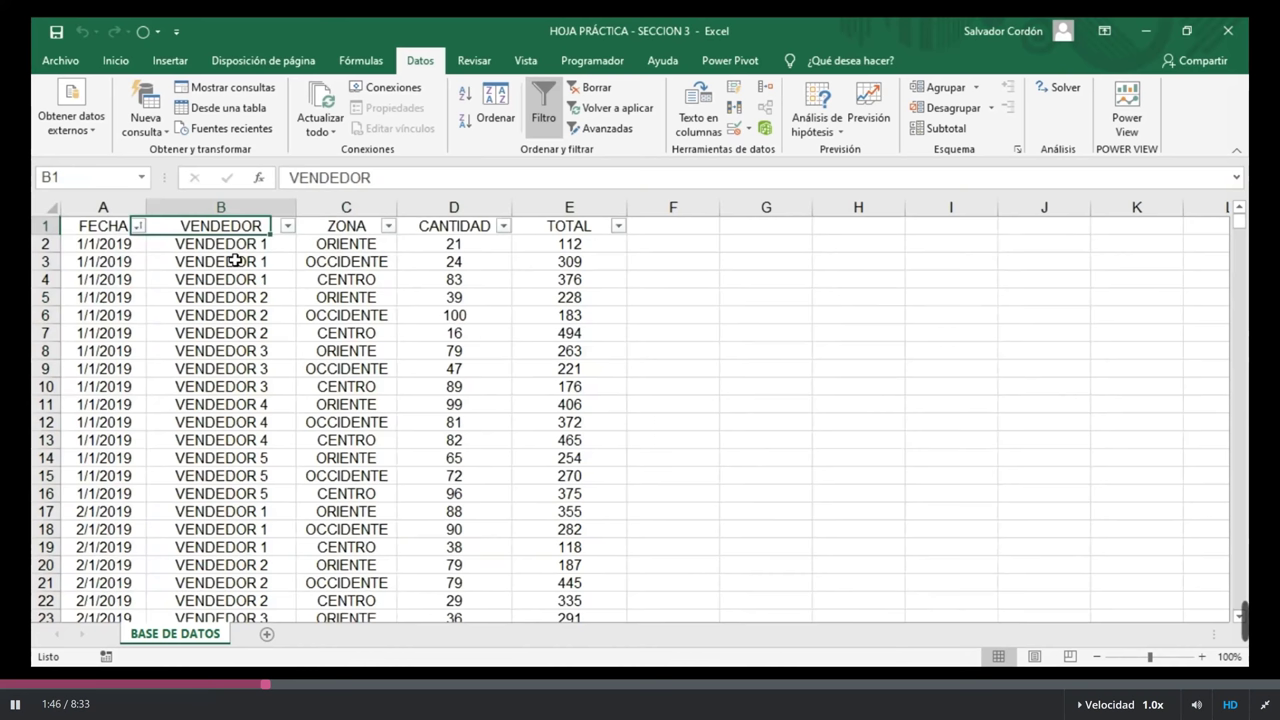
Select the VENDEDOR entries B2:B16 and extend the selection to their dates in the FECHA column.
drag(235, 250, 235, 260)
key(shift+Down)
key(shift+Down)
key(shift+Down)
key(shift+Down)
key(shift+Down)
key(shift+Down)
key(shift+Down)
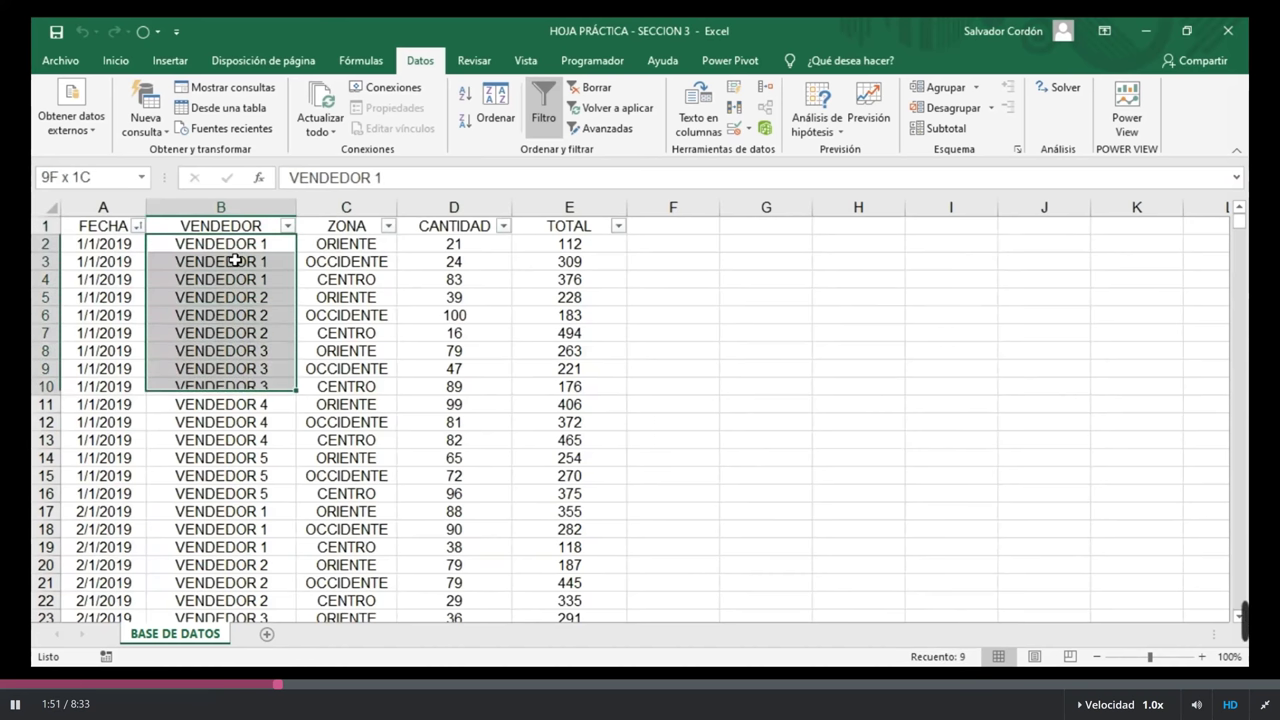
key(shift+Down)
key(shift+Down)
key(shift+Down)
key(shift+Down)
key(shift+Down)
key(shift+Down)
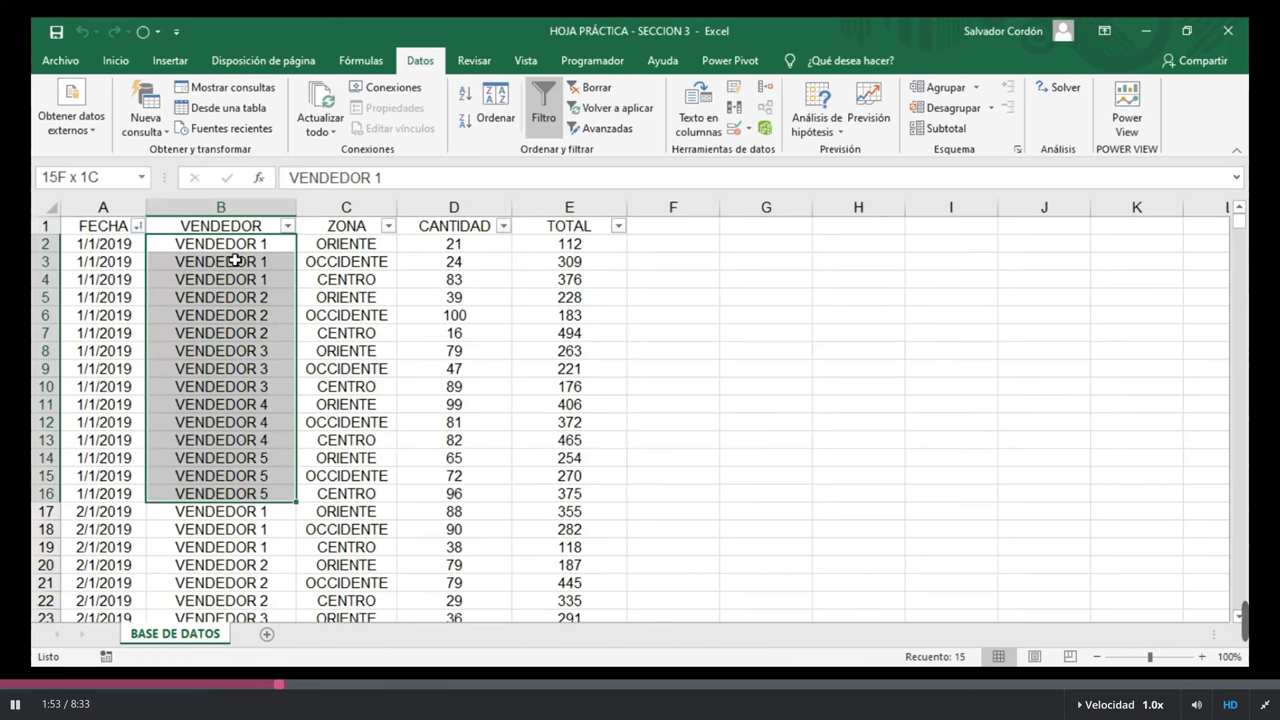
key(shift+Left)
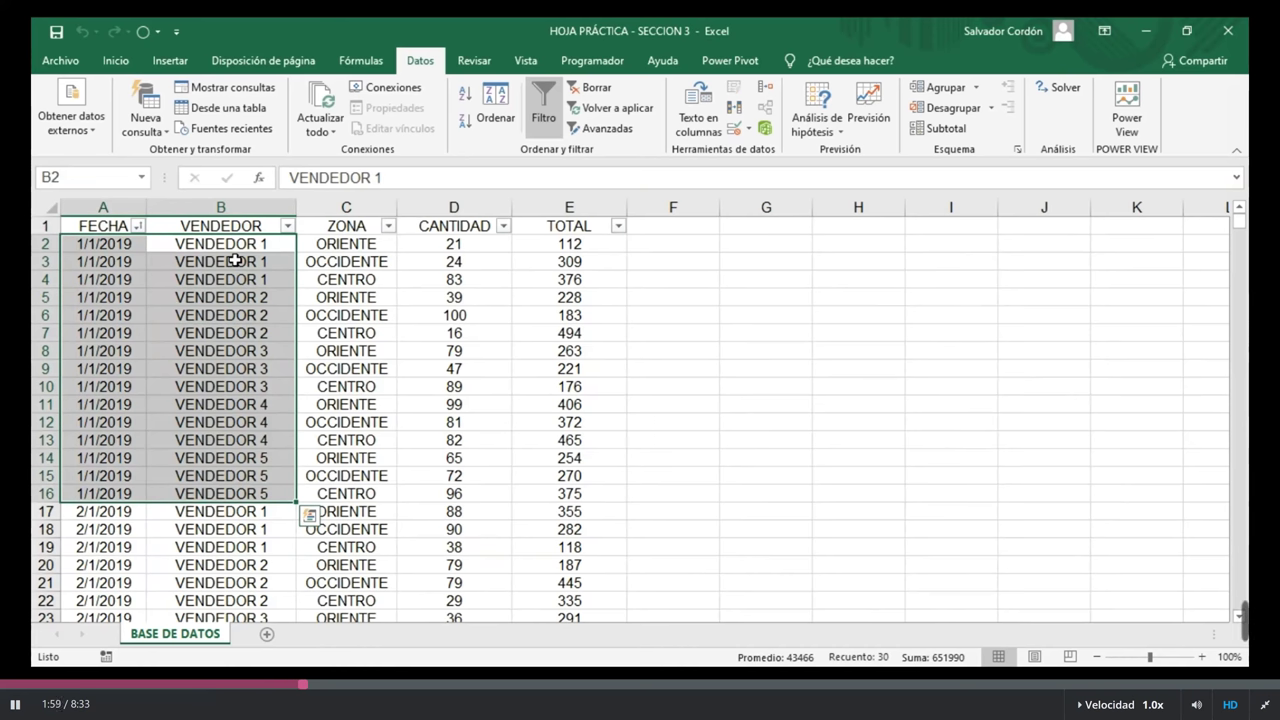
Highlight the first records in the ZONA, CANTIDAD and TOTAL columns one after another, and across all five columns together.
drag(336, 244, 343, 480)
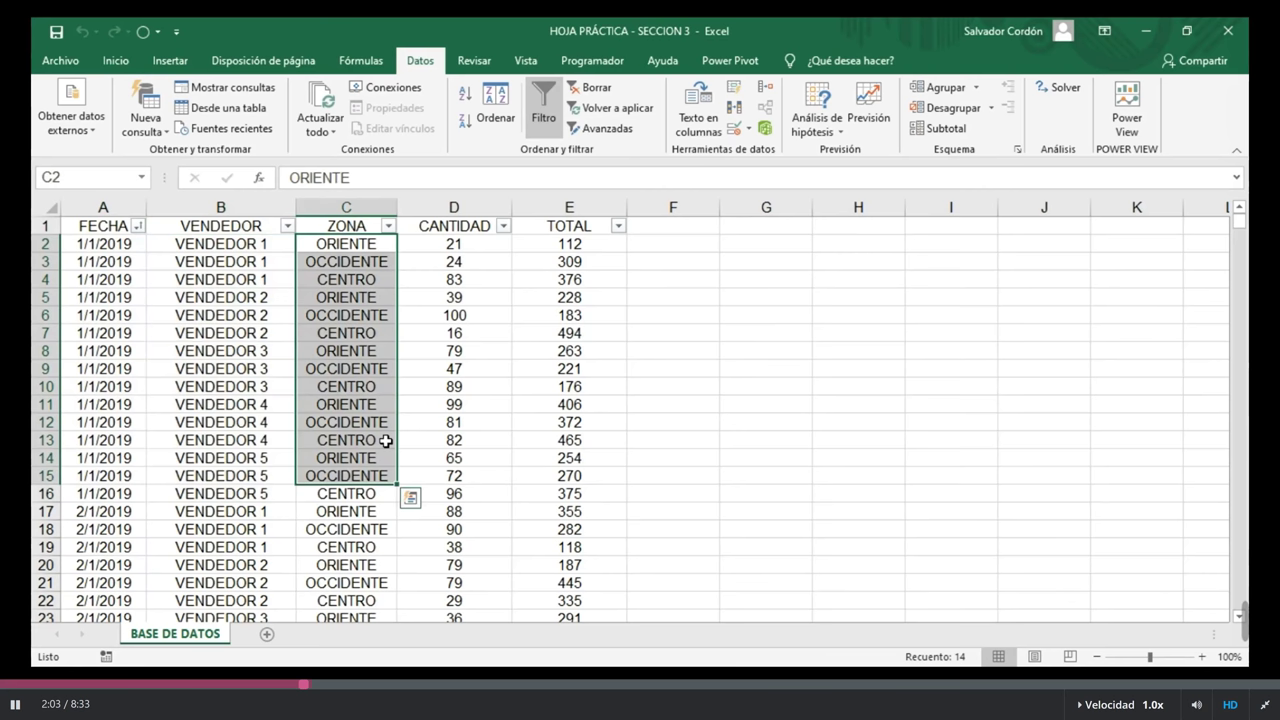
drag(454, 244, 445, 446)
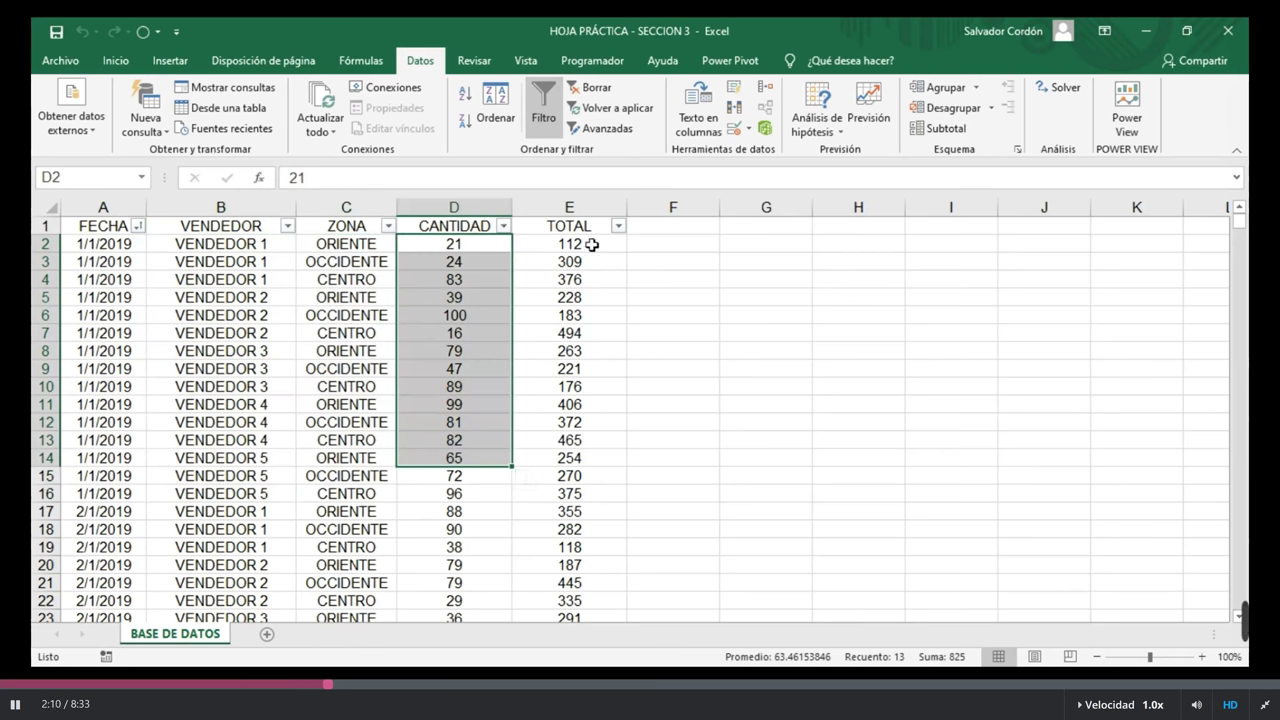
drag(592, 244, 571, 457)
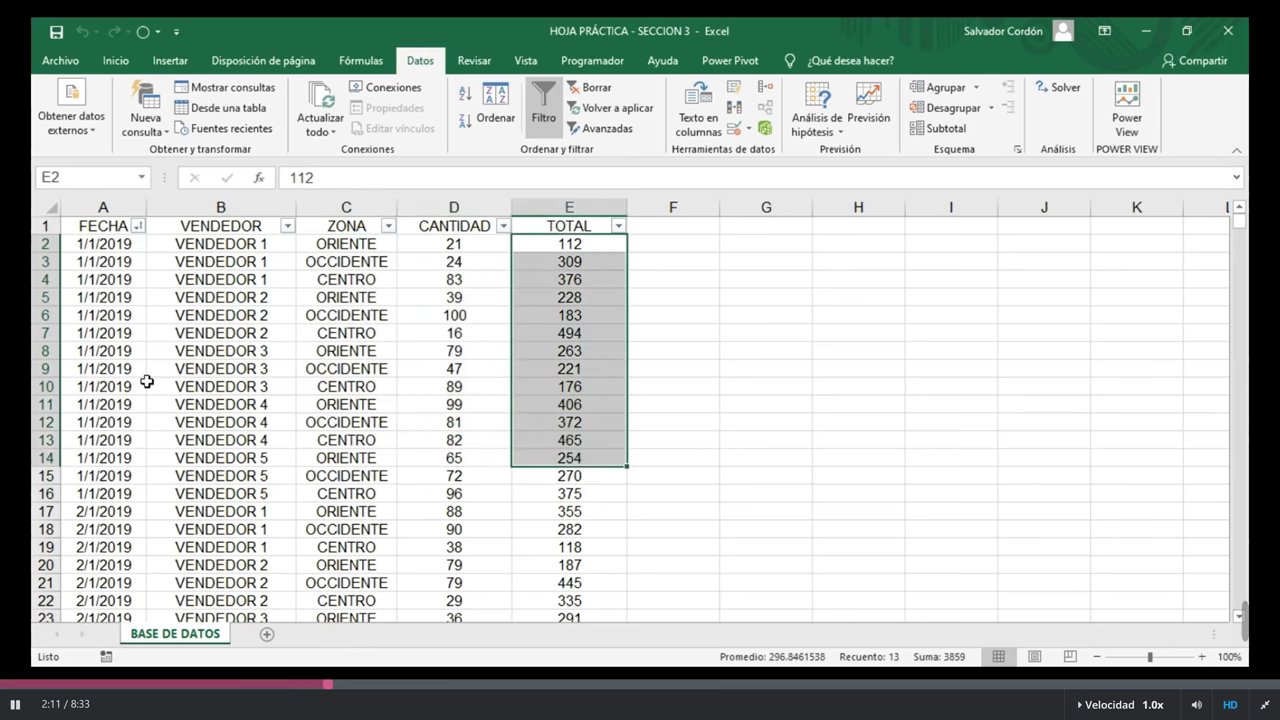
drag(100, 244, 632, 482)
click(569, 404)
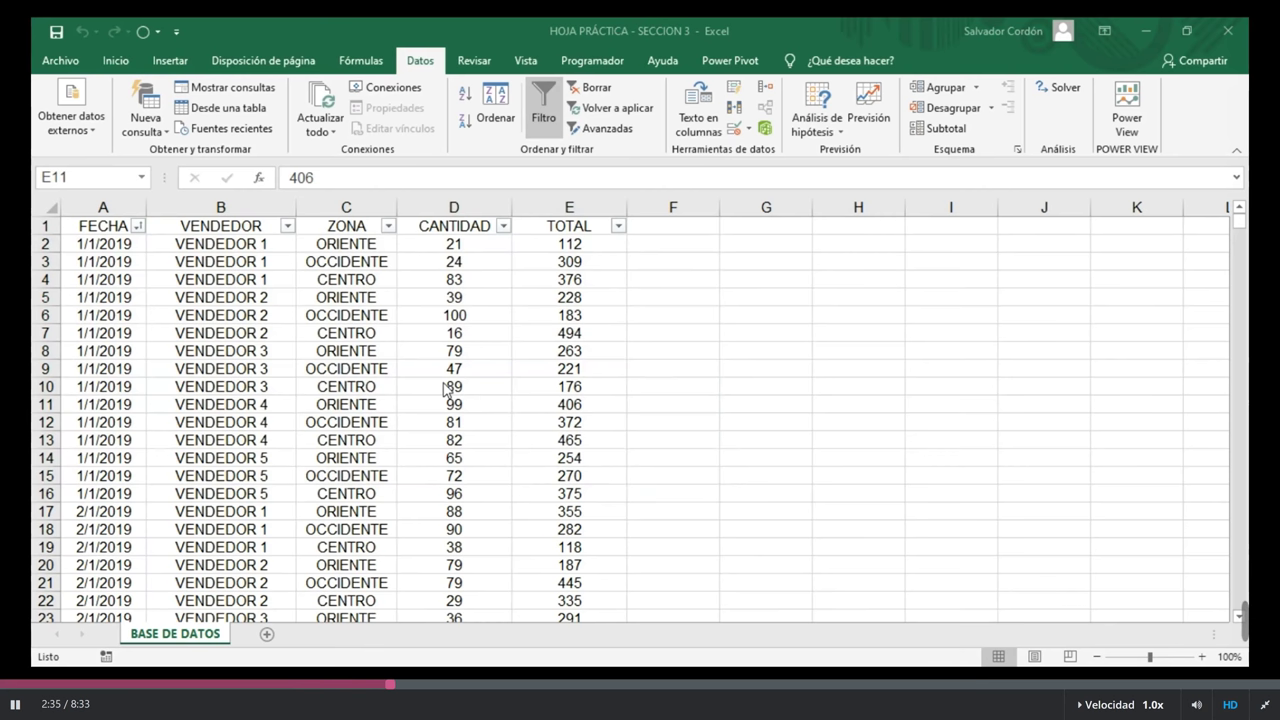
click(543, 403)
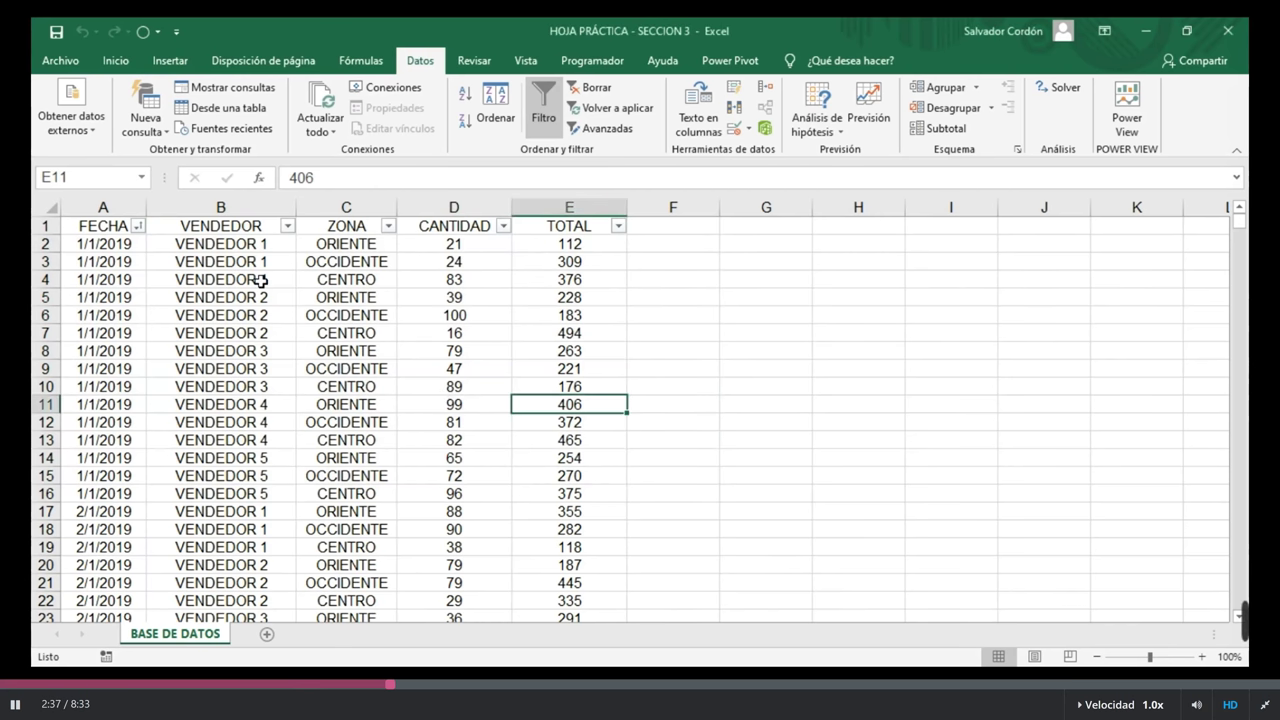
Highlight the header row 1, and the entire CANTIDAD and TOTAL columns one after the other.
key(ctrl+Up)
key(Left)
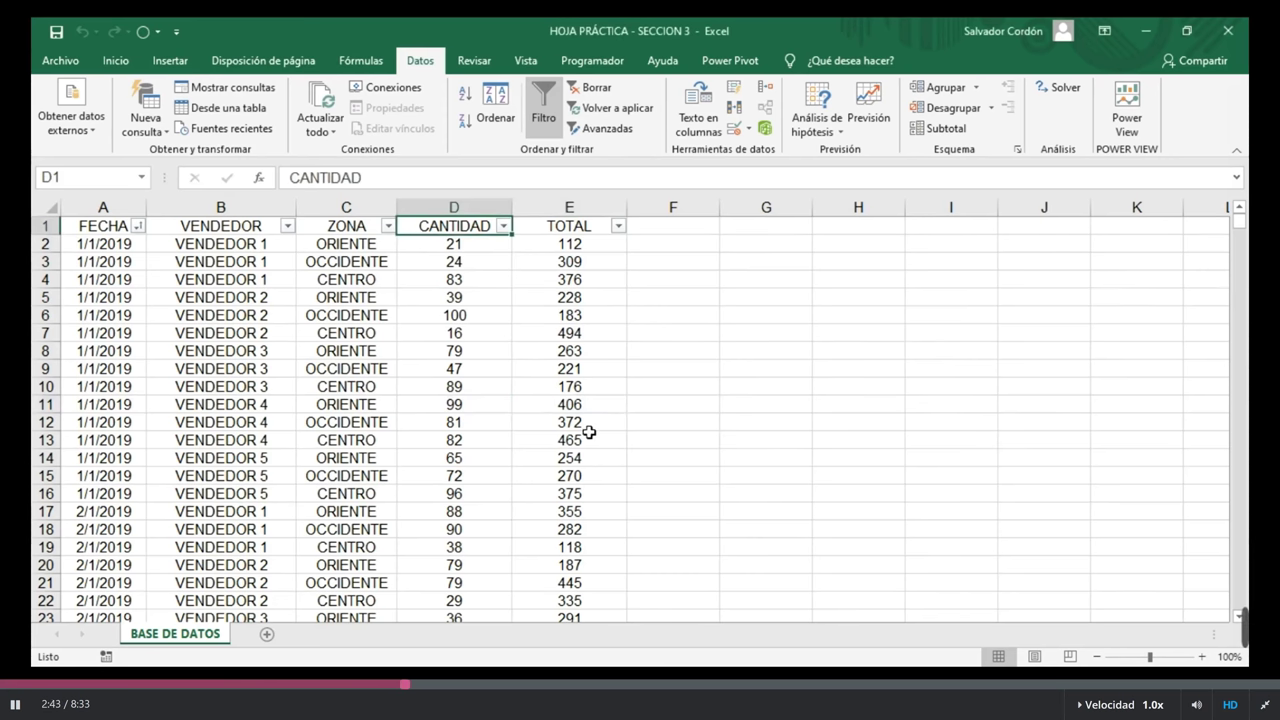
click(45, 226)
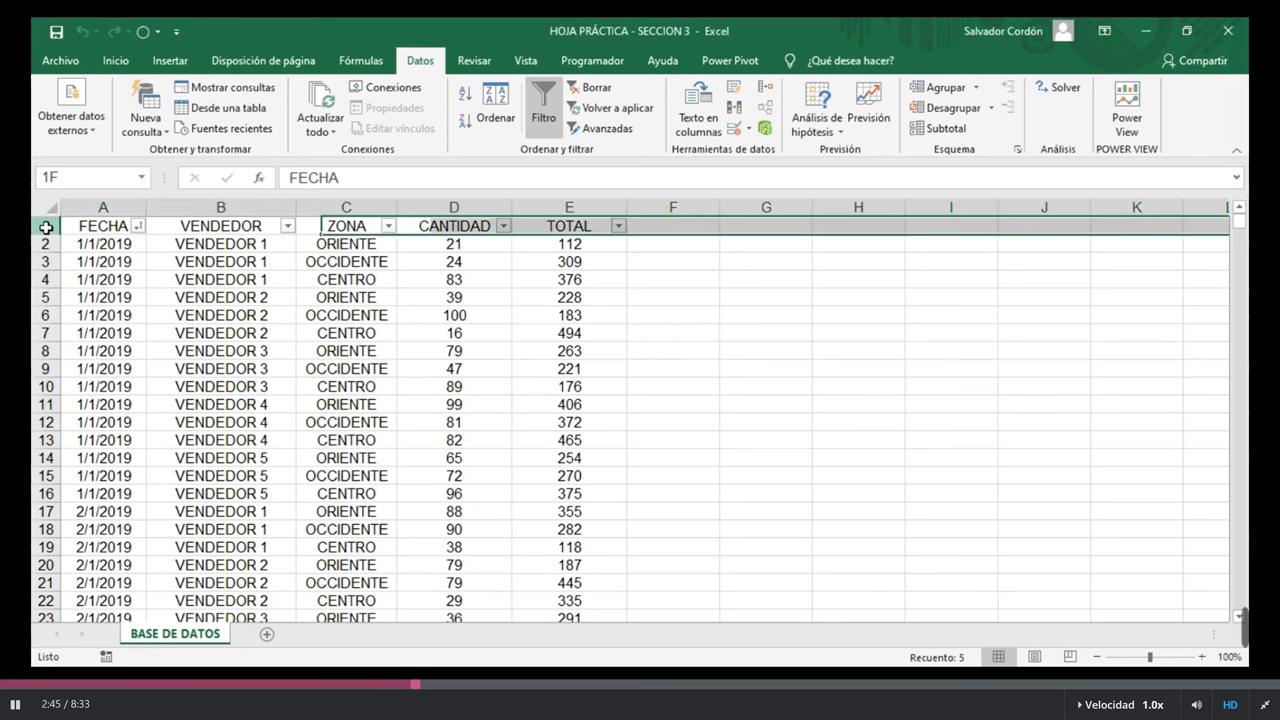
click(126, 226)
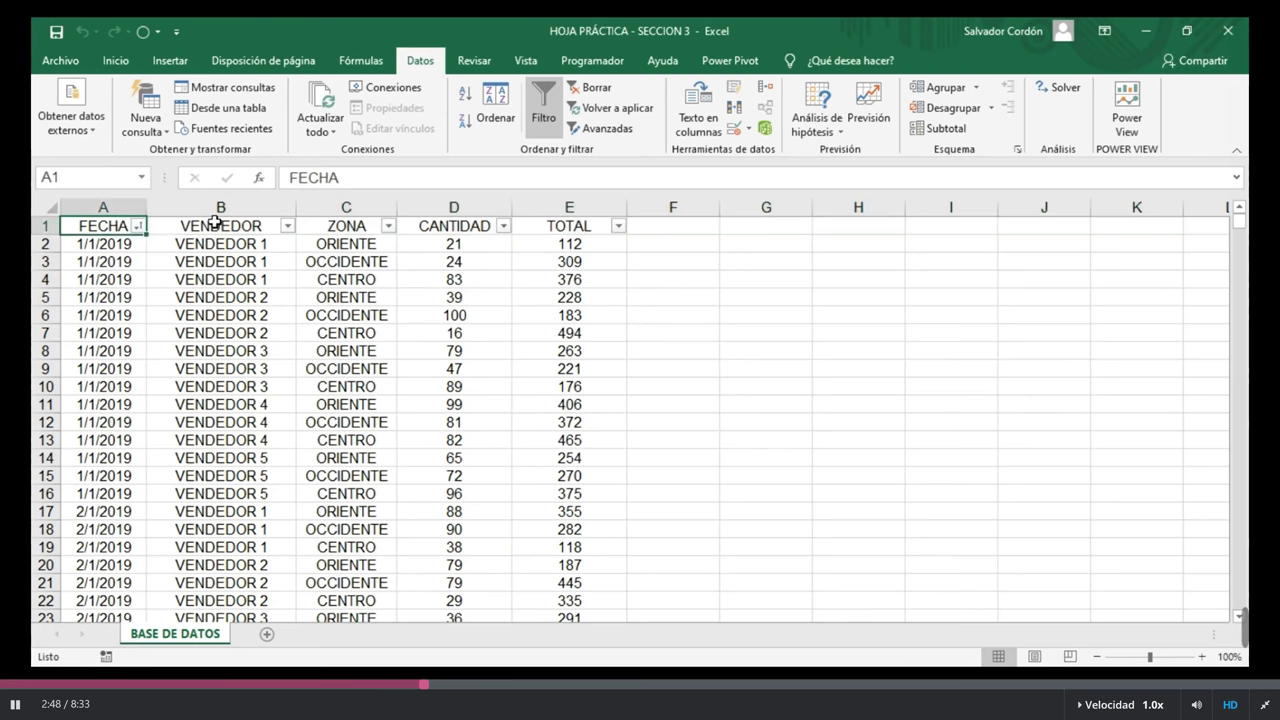
drag(454, 207, 609, 212)
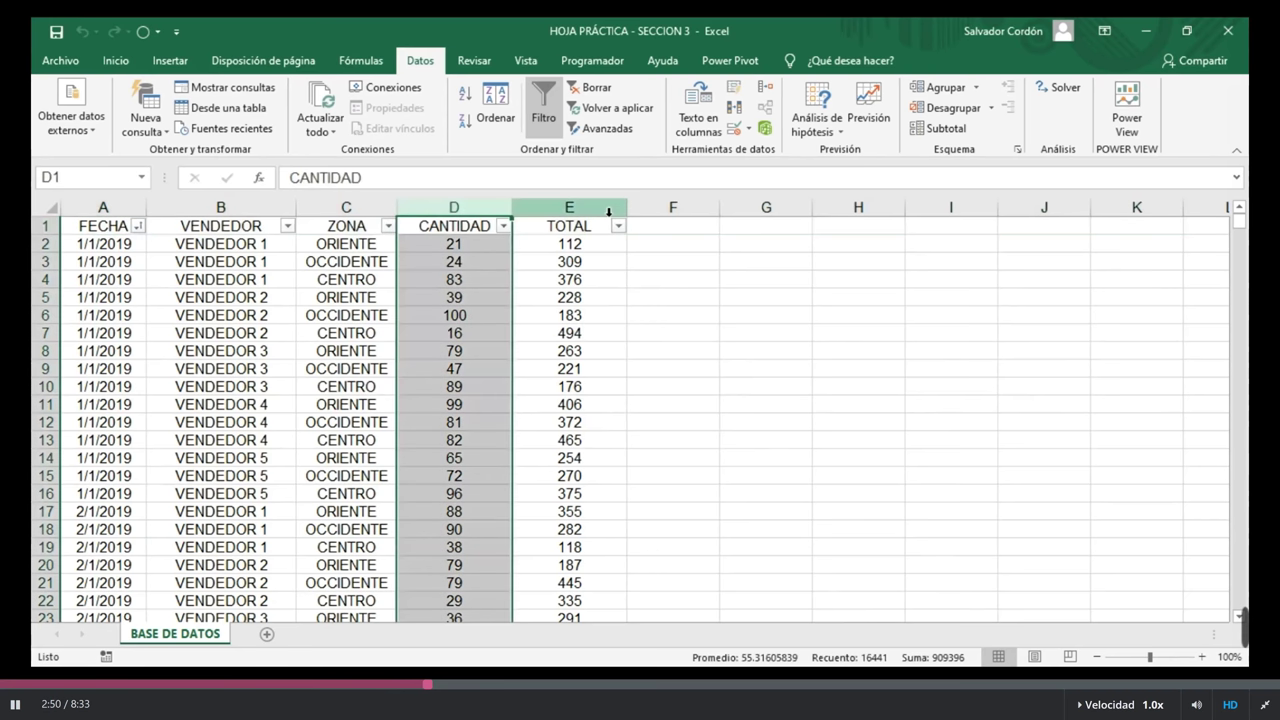
click(609, 212)
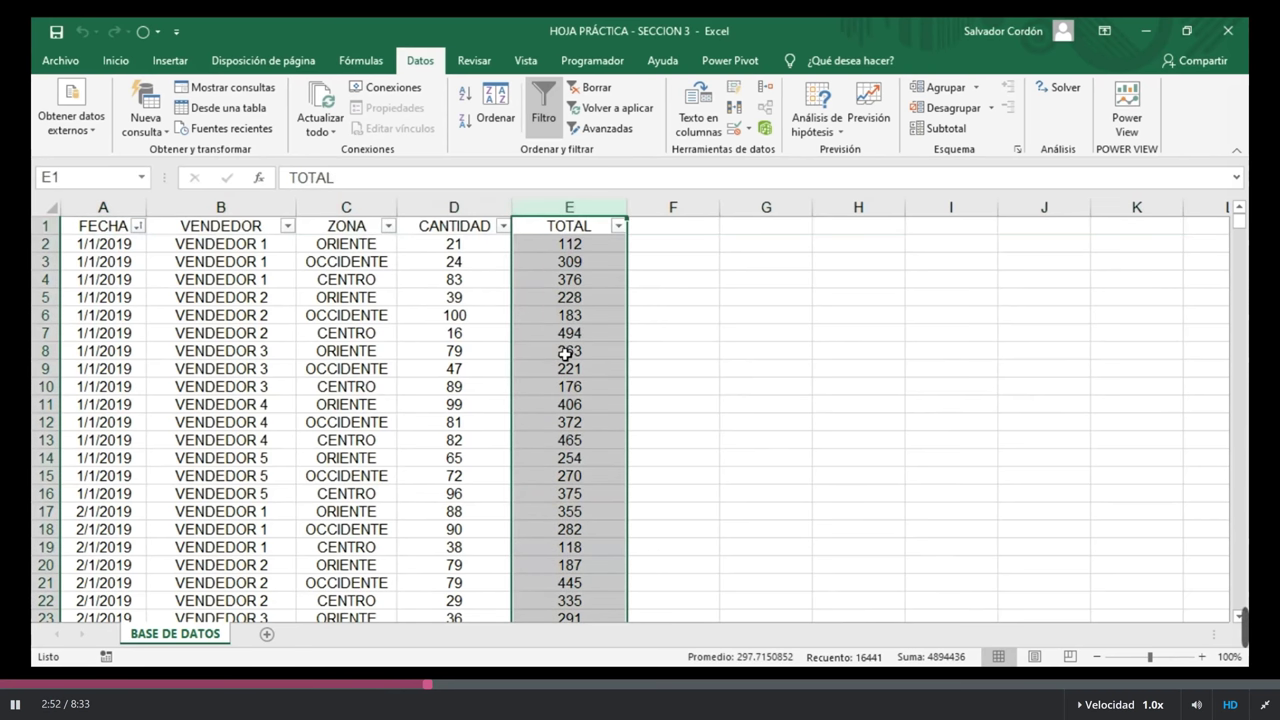
Point out the ZONA column's filter arrow and select the header cells A1:E1 that carry the filters.
click(390, 226)
click(390, 226)
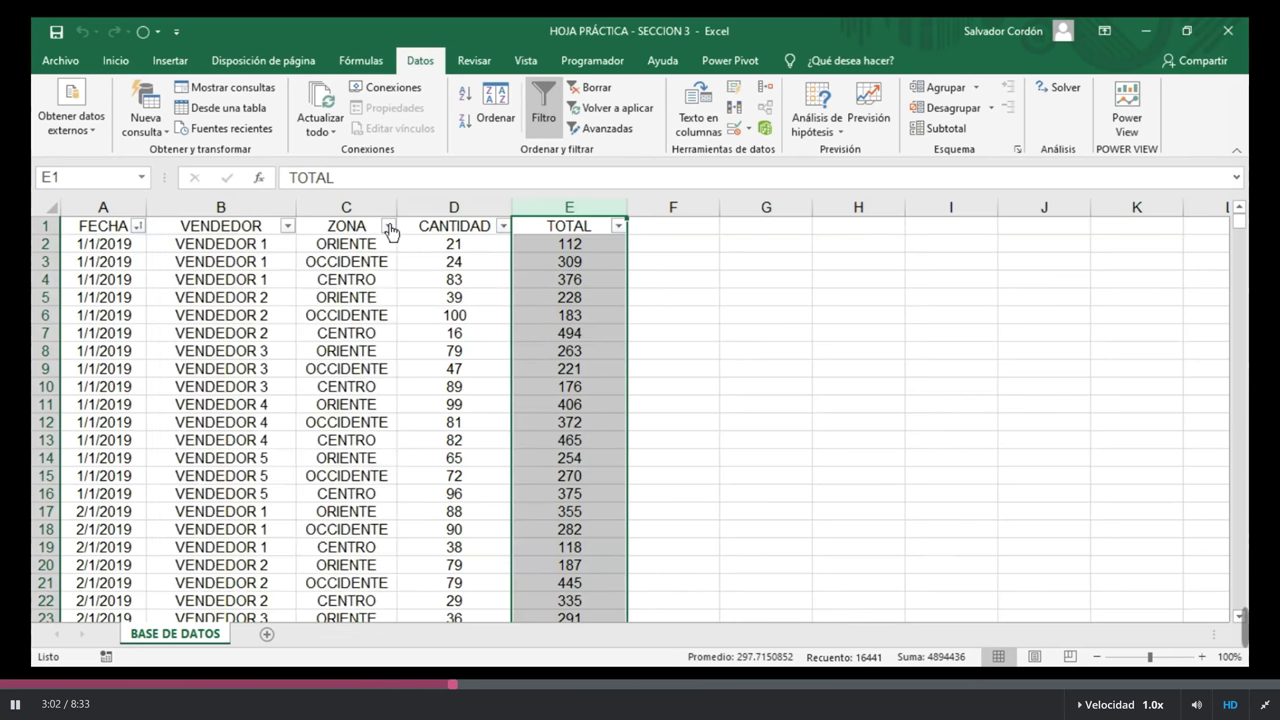
click(438, 263)
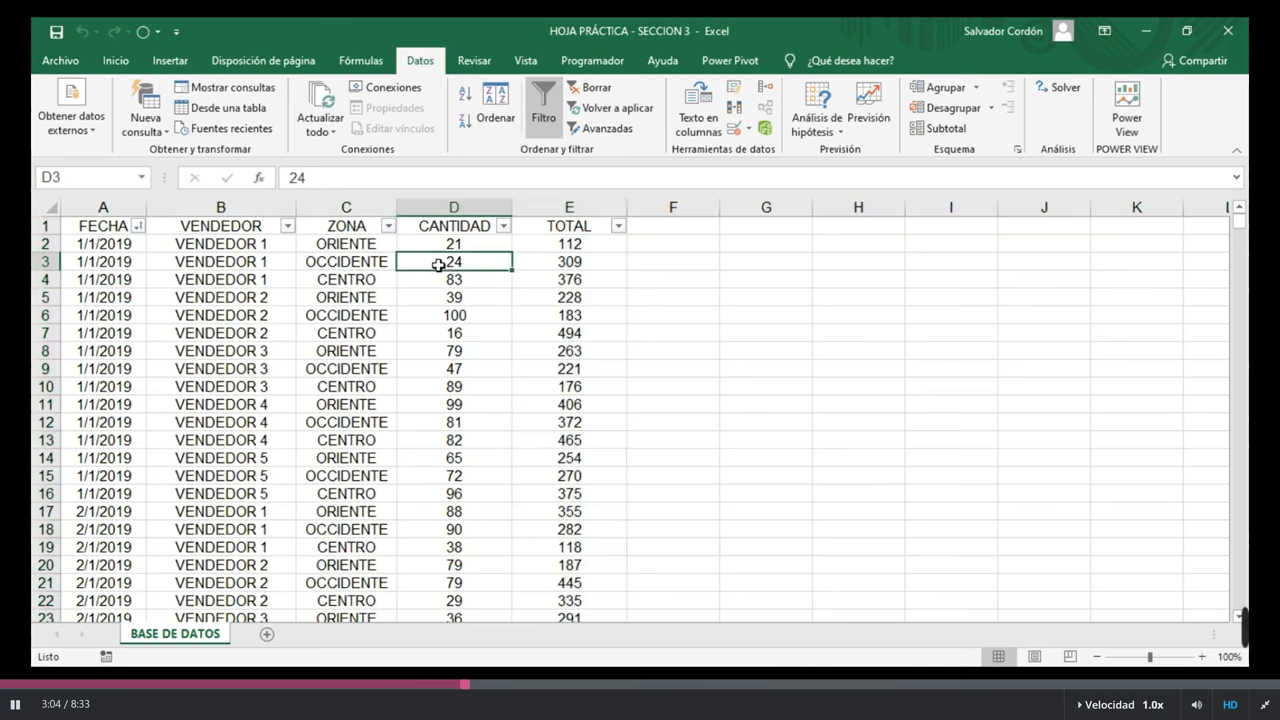
key(ctrl+Home)
key(ctrl+shift+Right)
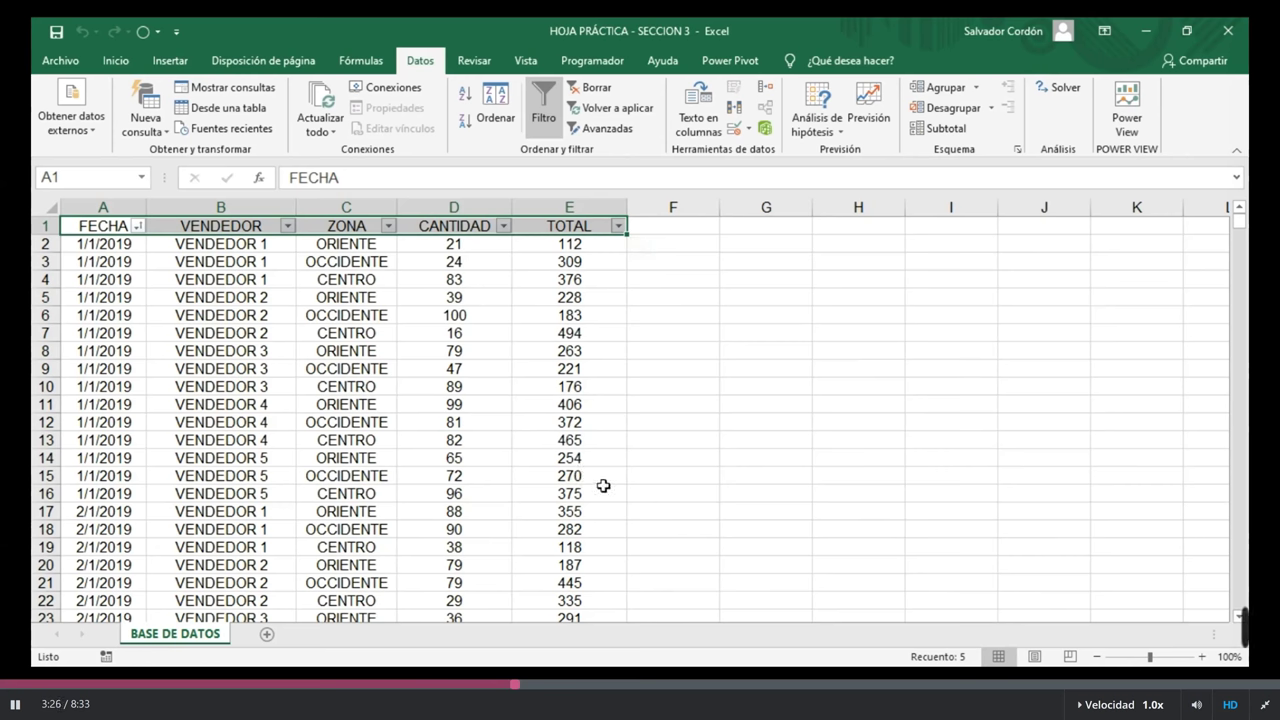
click(382, 367)
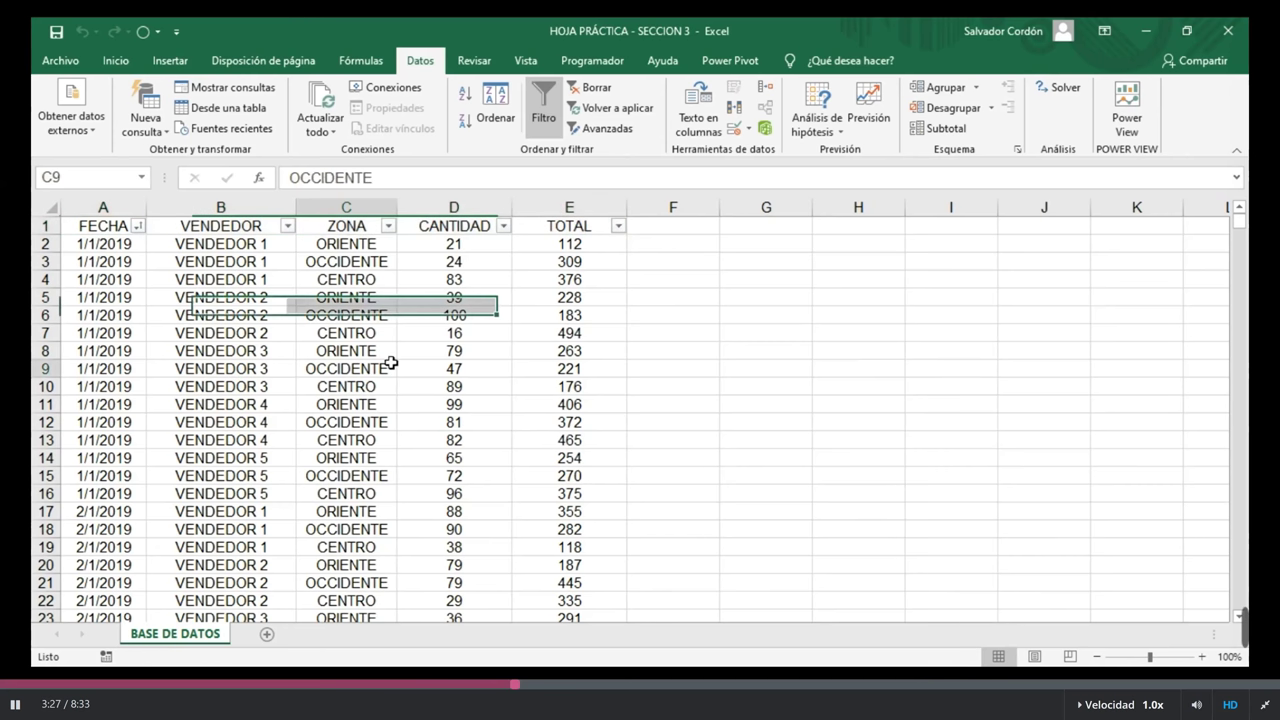
click(442, 366)
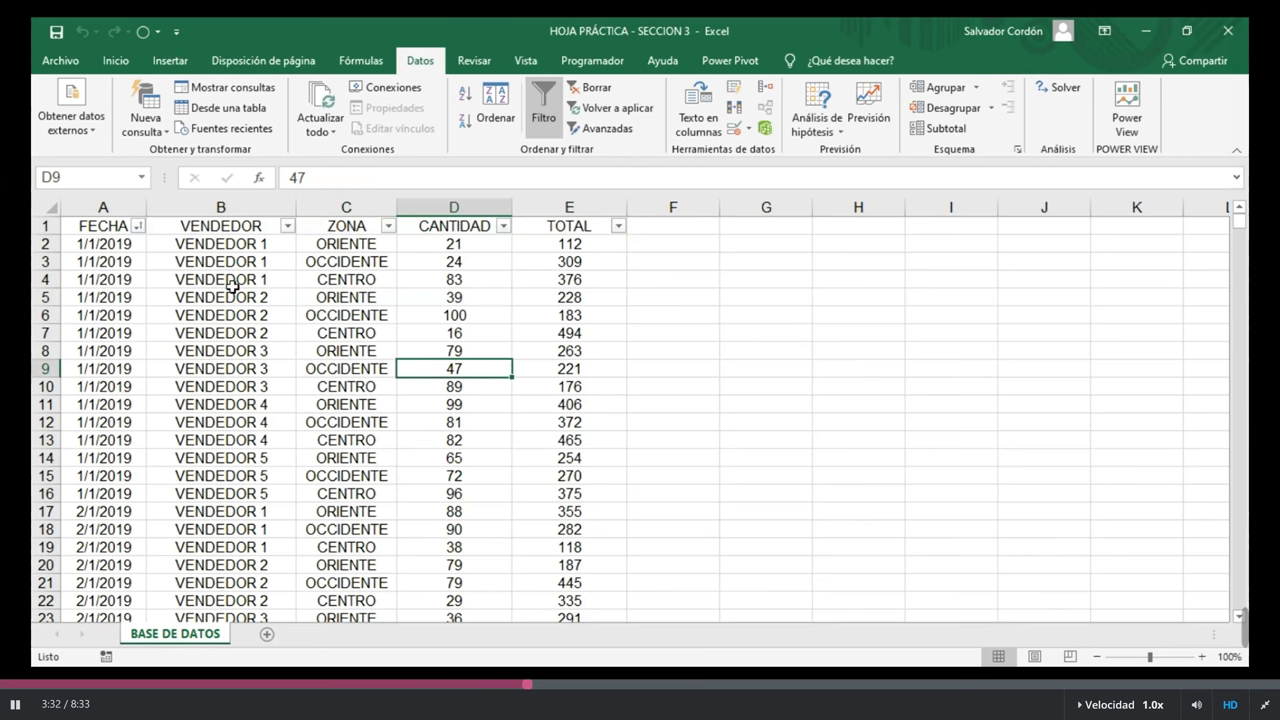
click(312, 298)
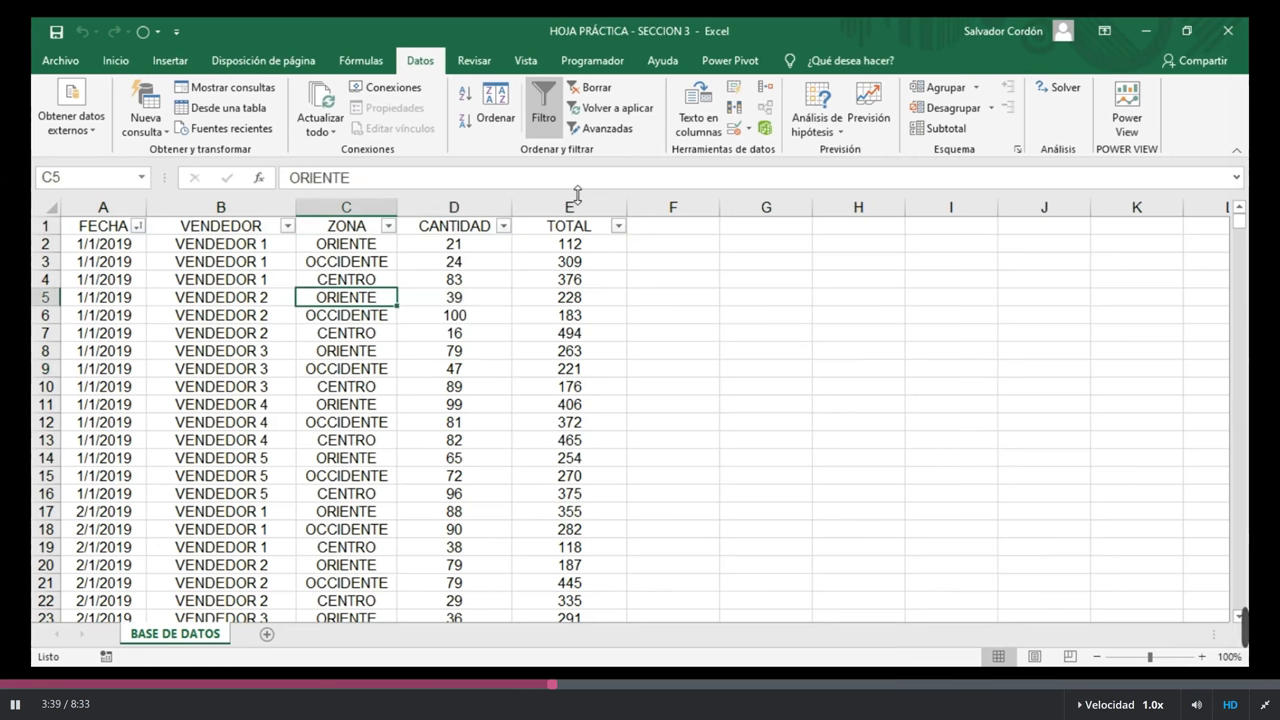
Show the Ordenar y filtrar options among the home editing commands without applying any.
click(115, 64)
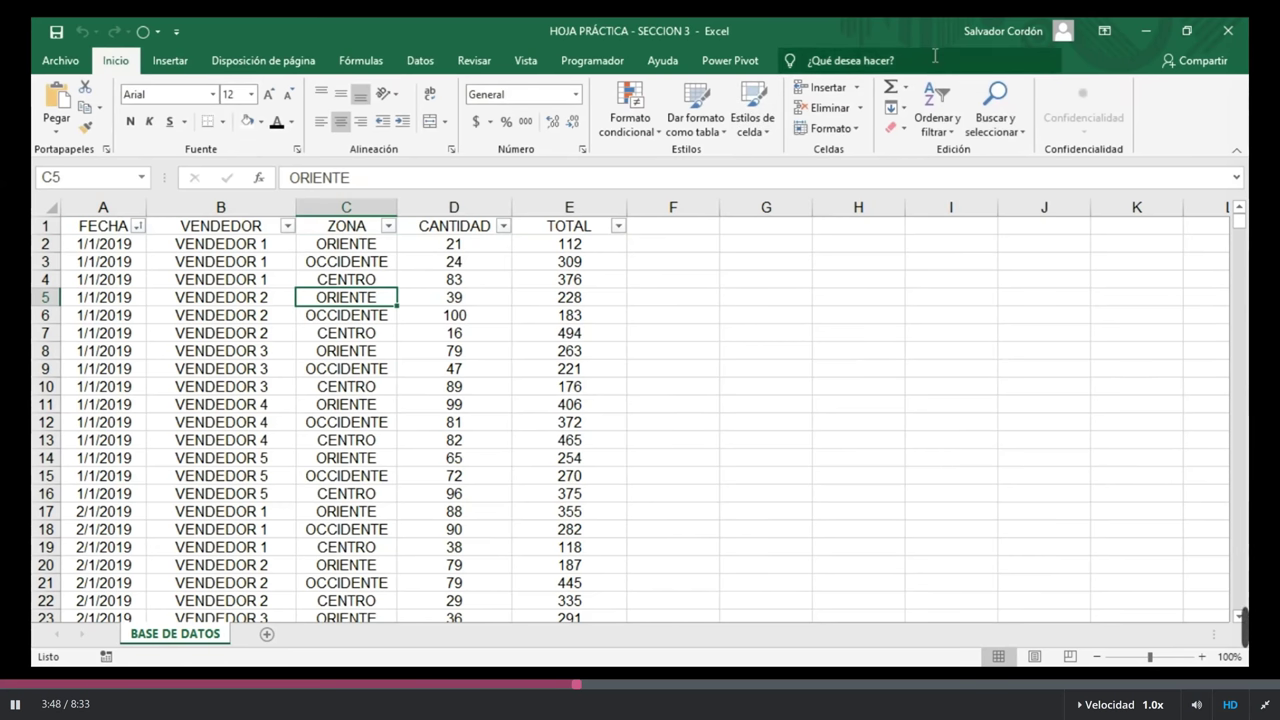
click(937, 118)
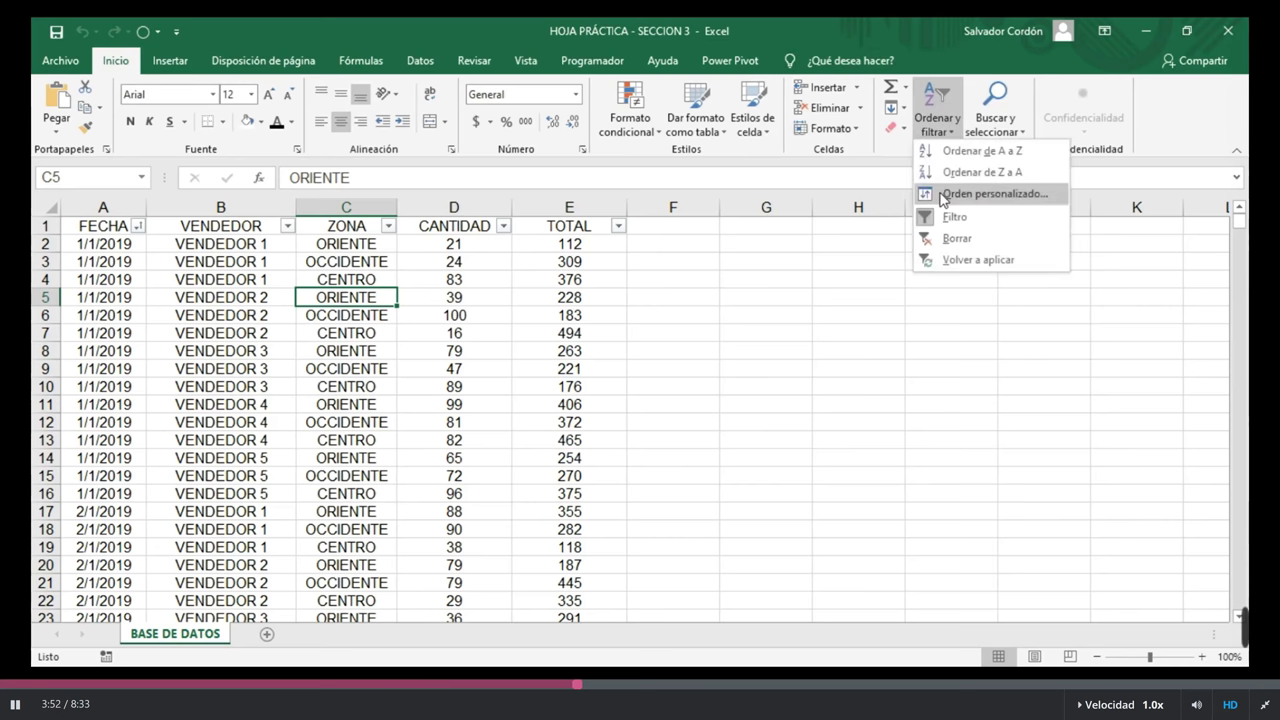
key(Escape)
Select the header cells A1:E1 and turn off the Filtro option to remove the column filters.
drag(82, 226, 571, 240)
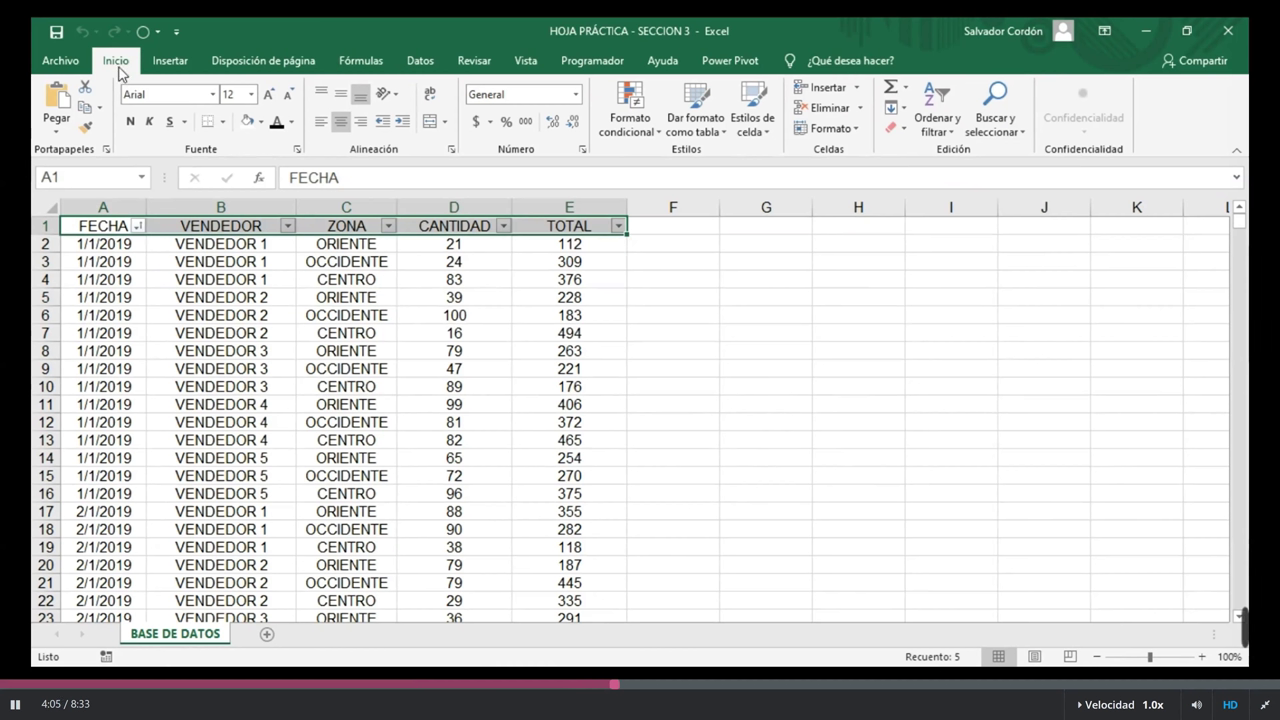
click(931, 135)
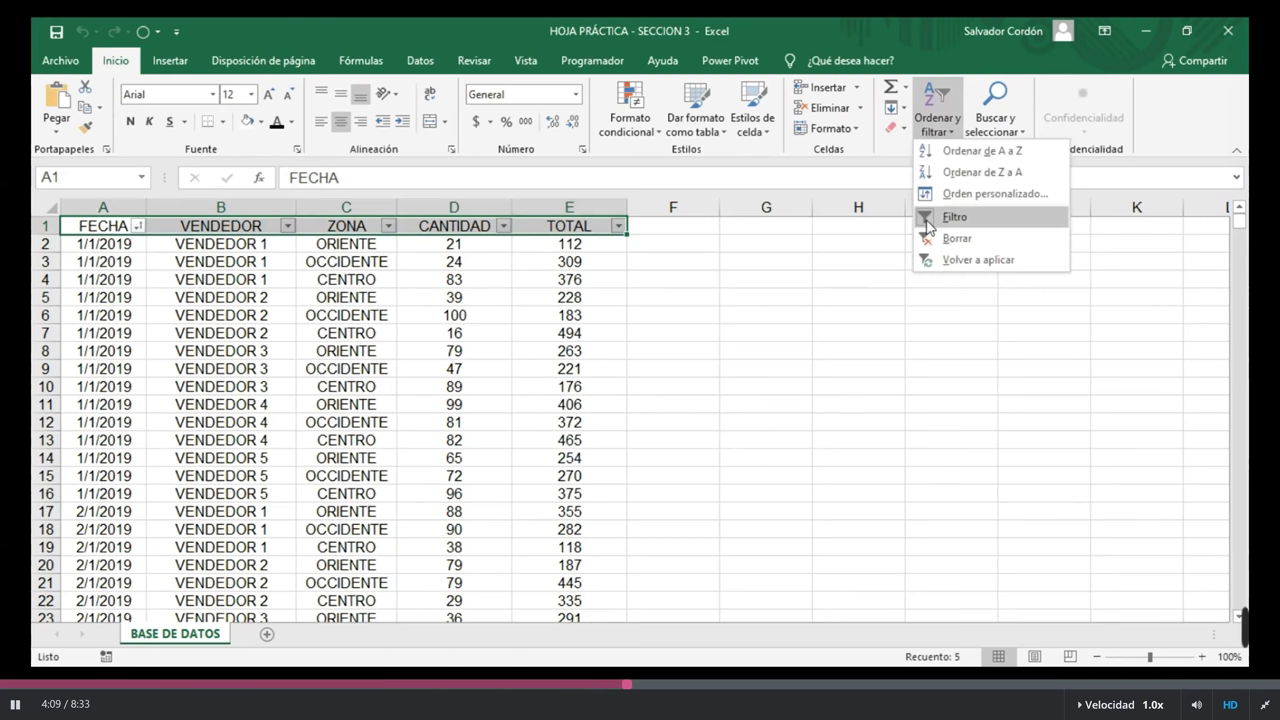
click(928, 217)
click(403, 364)
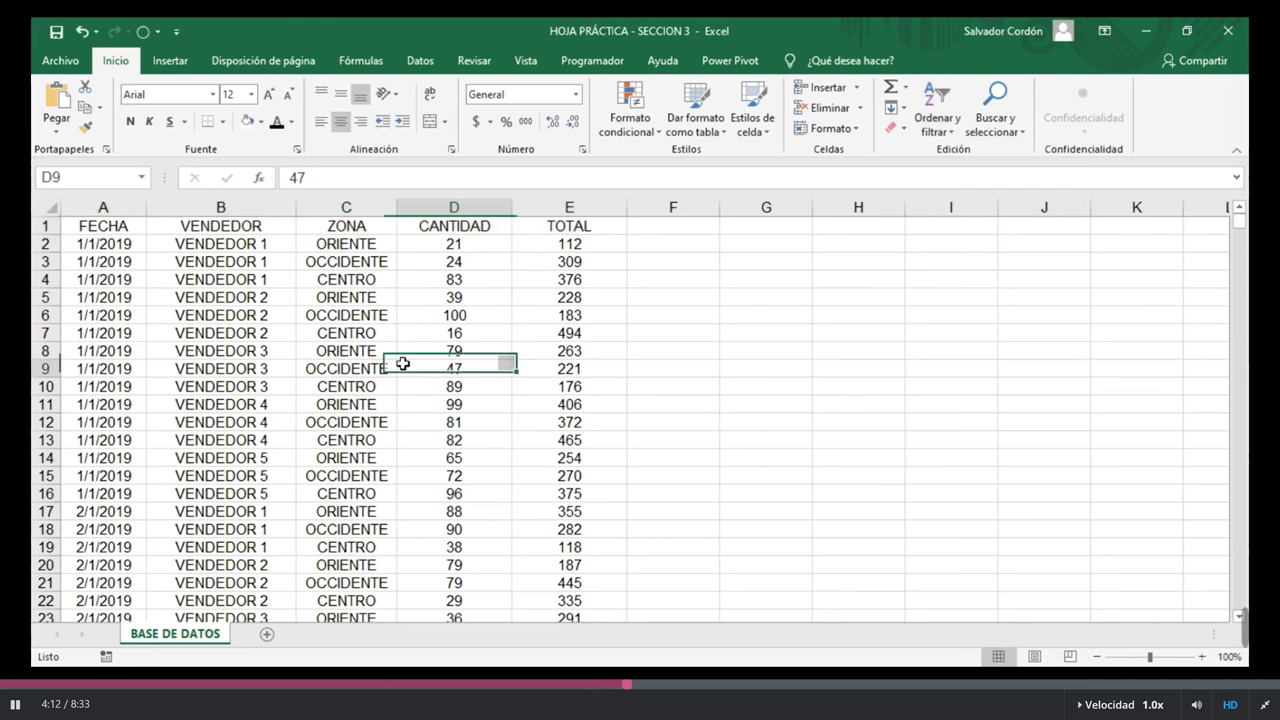
click(225, 280)
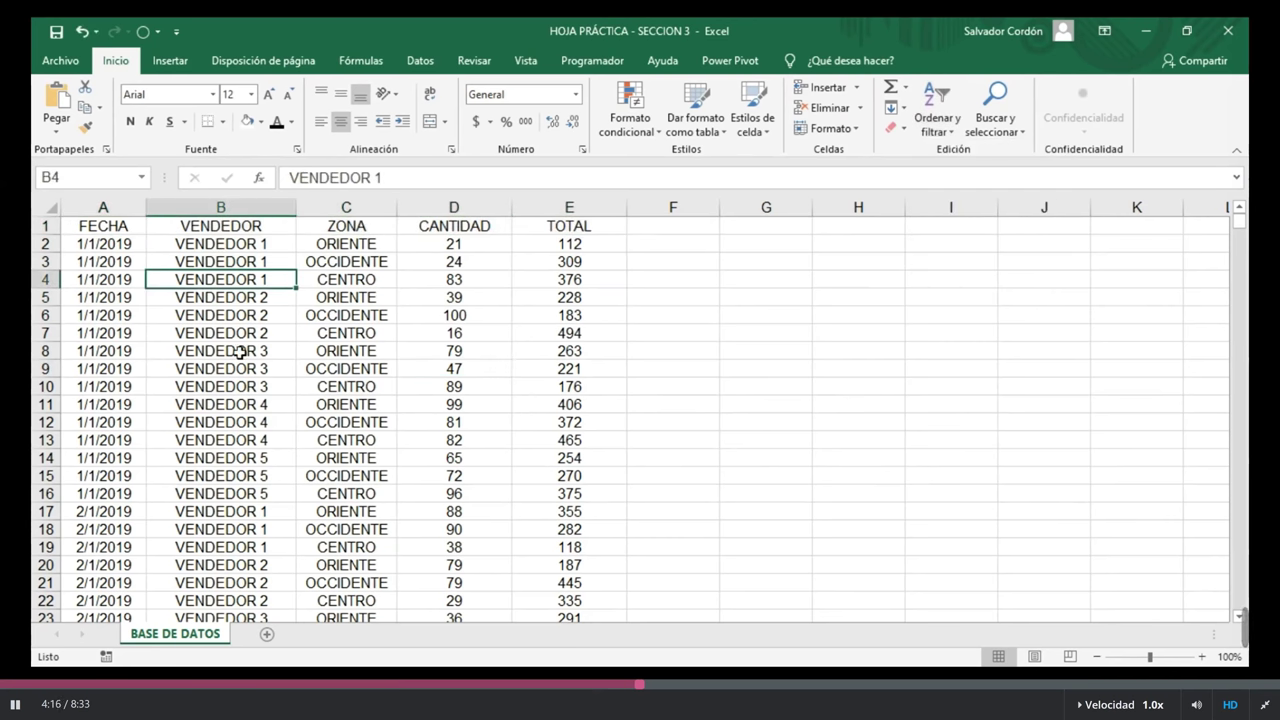
Select the header cells A1:E1 and filter the ZONA column to show only CENTRO.
drag(128, 227, 548, 222)
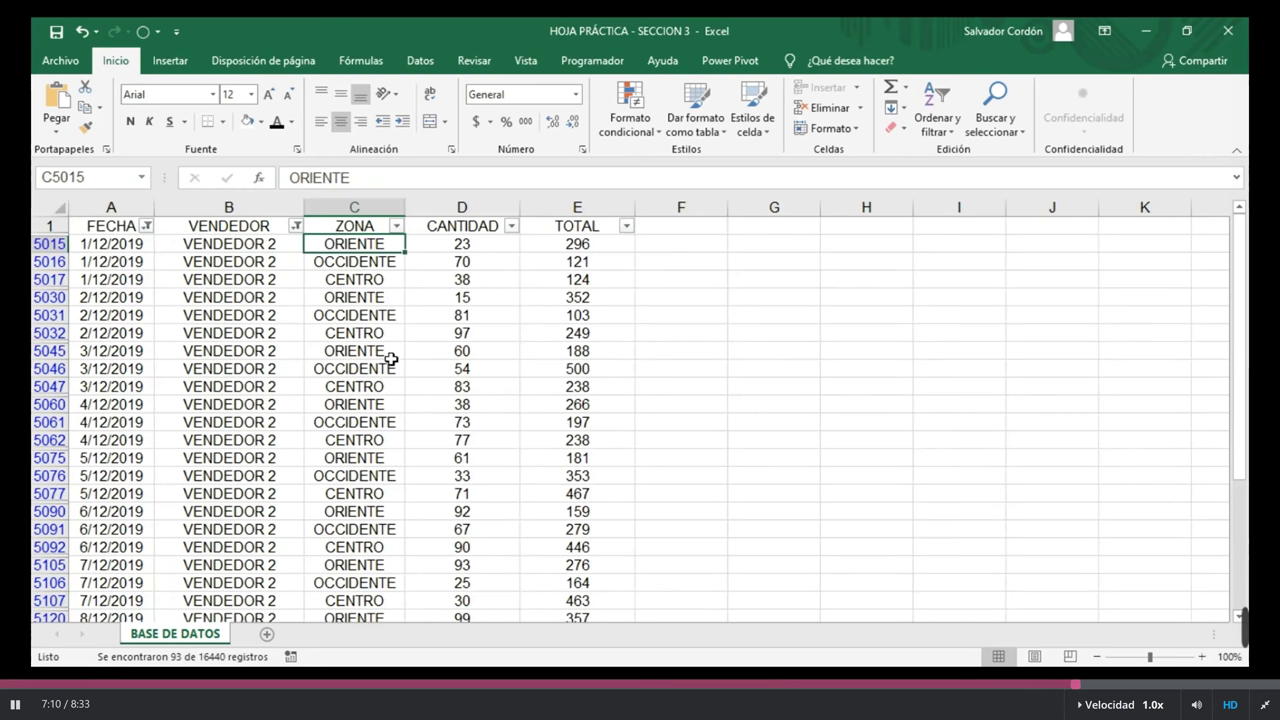
click(398, 227)
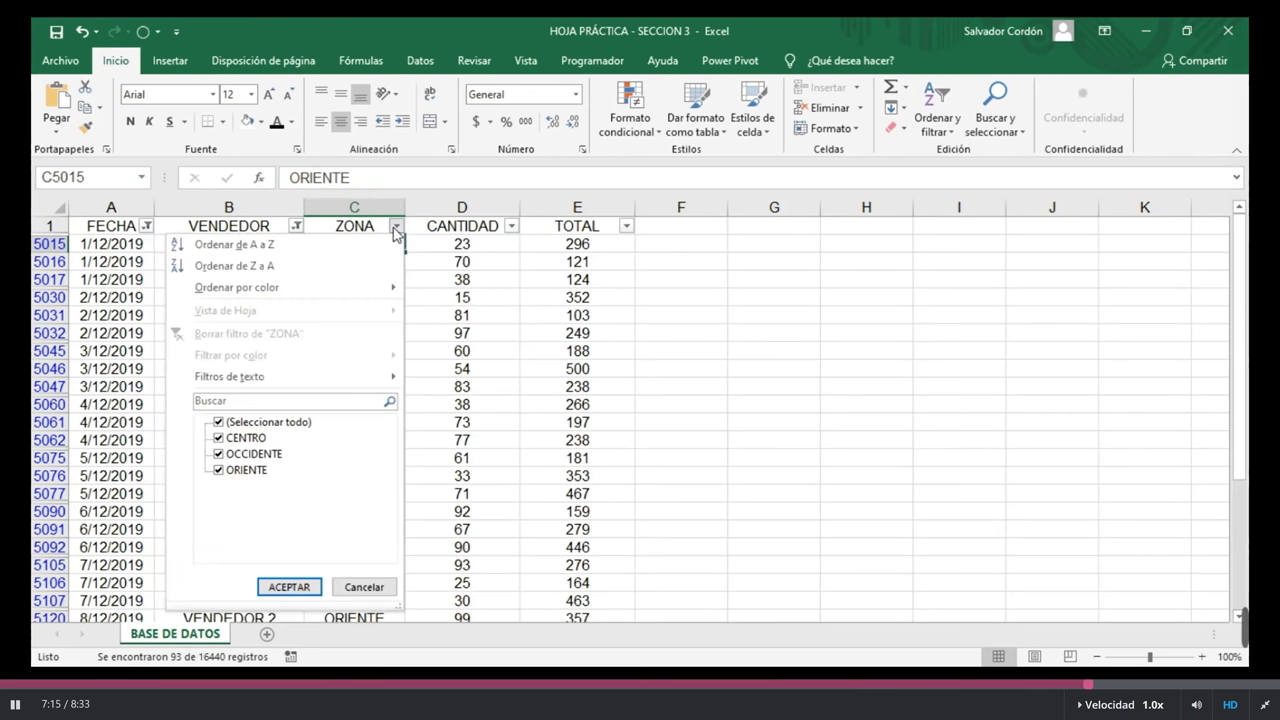
click(220, 422)
click(222, 438)
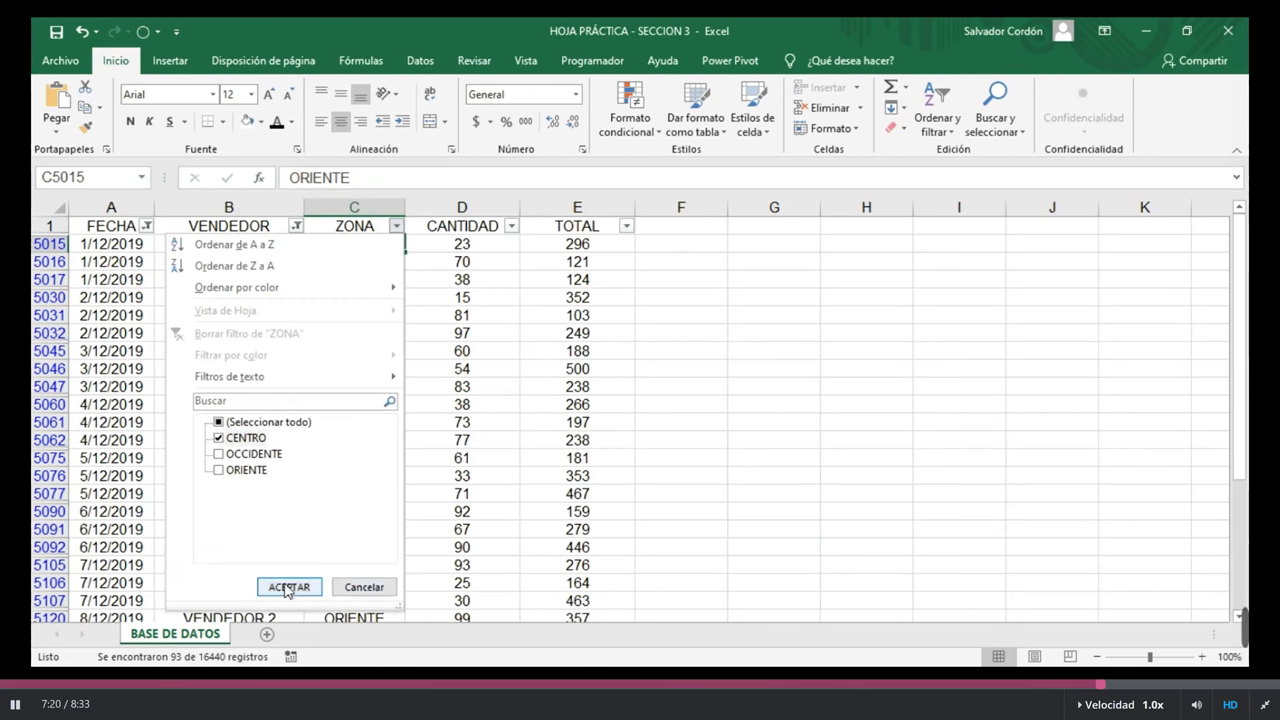
click(287, 587)
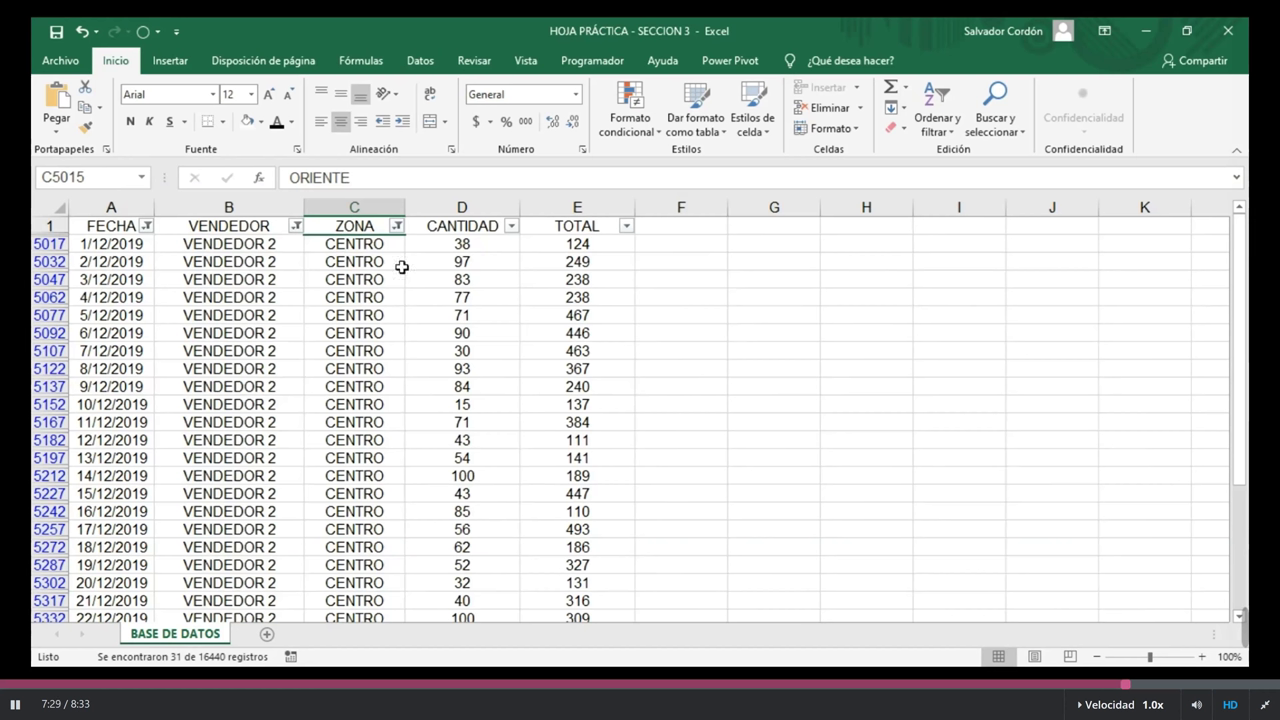
Review the filtered December 2019 records for VENDEDOR 2 in CENTRO from first to last, returning to the header row.
scroll(255, 290, down, 1)
scroll(255, 290, down, 2)
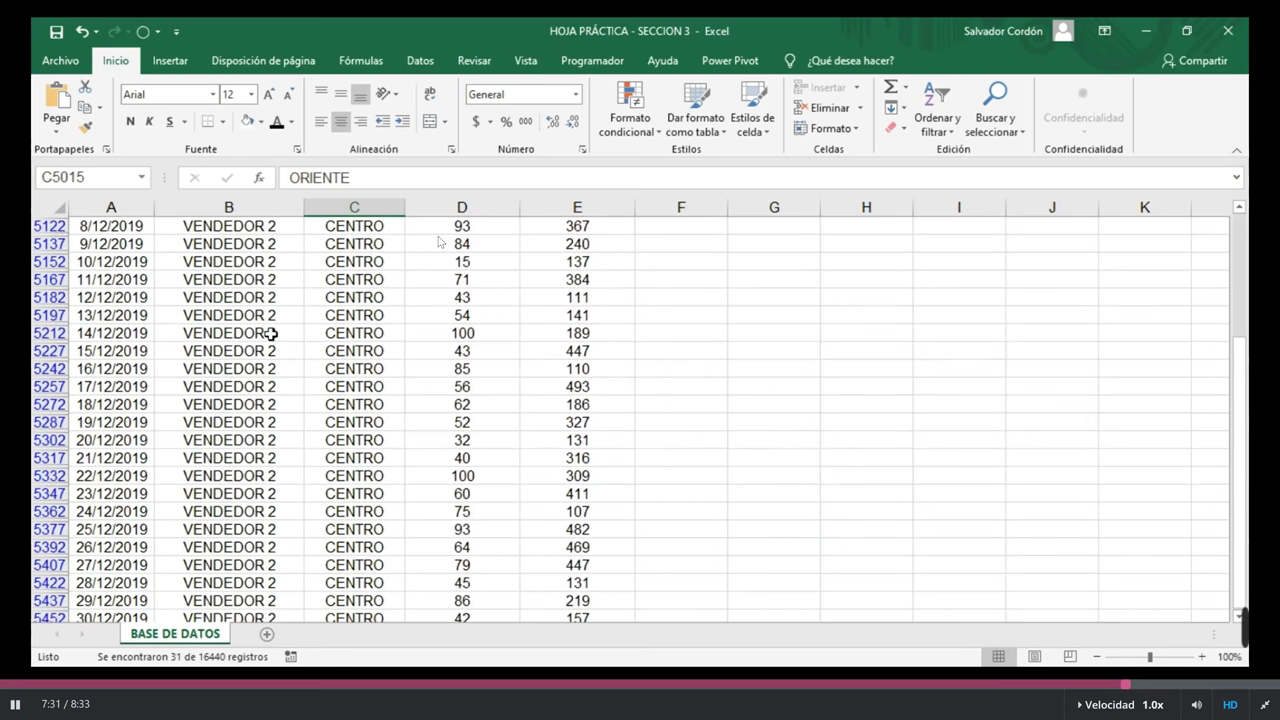
scroll(300, 390, down, 1)
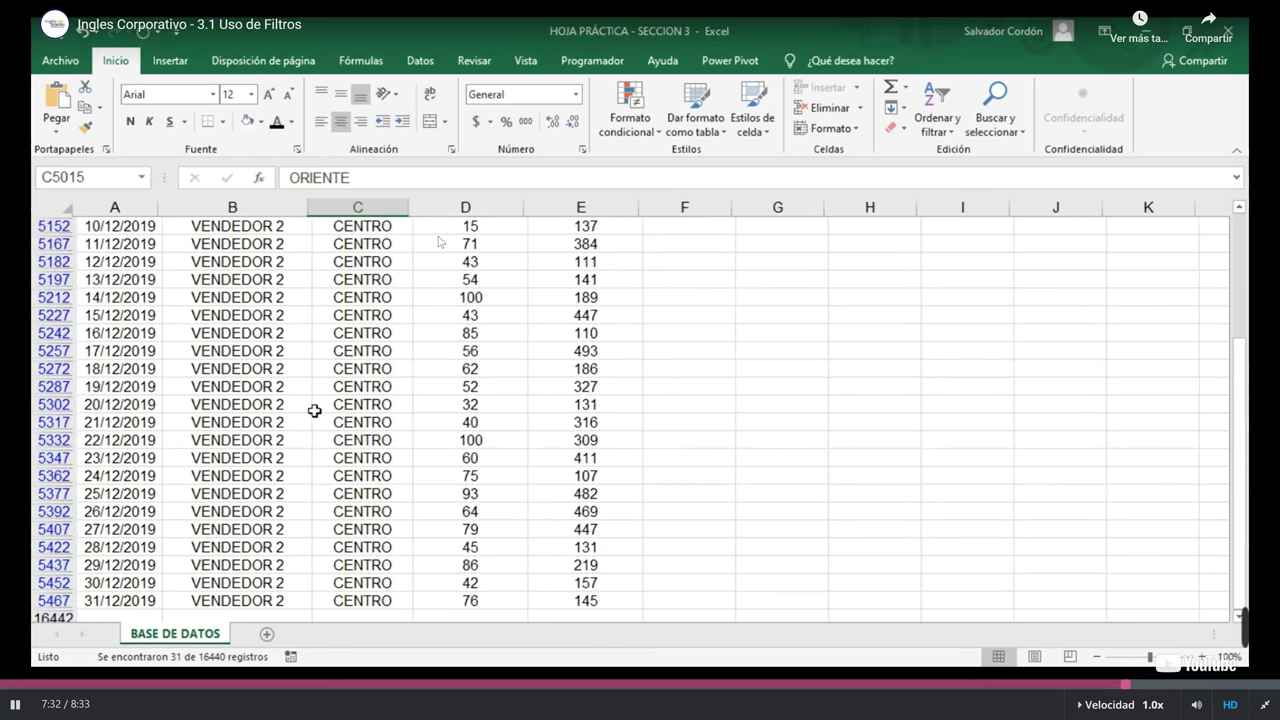
scroll(340, 360, up, 3)
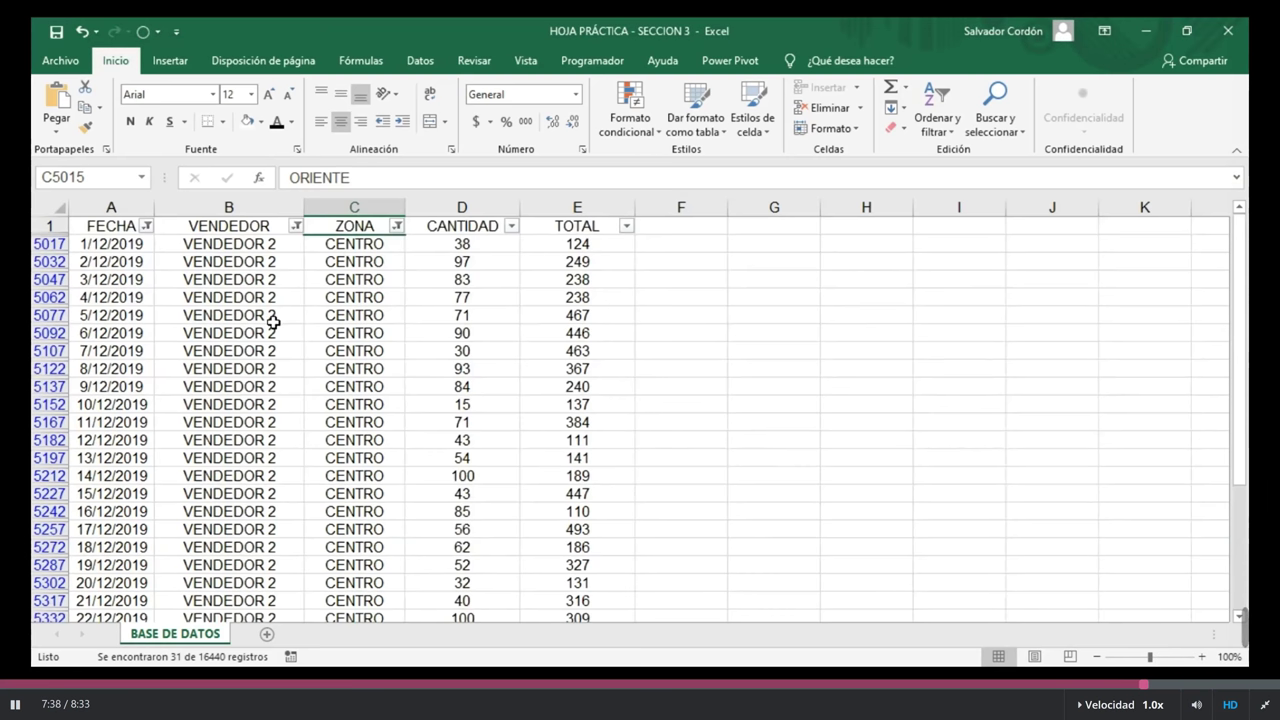
scroll(145, 355, down, 1)
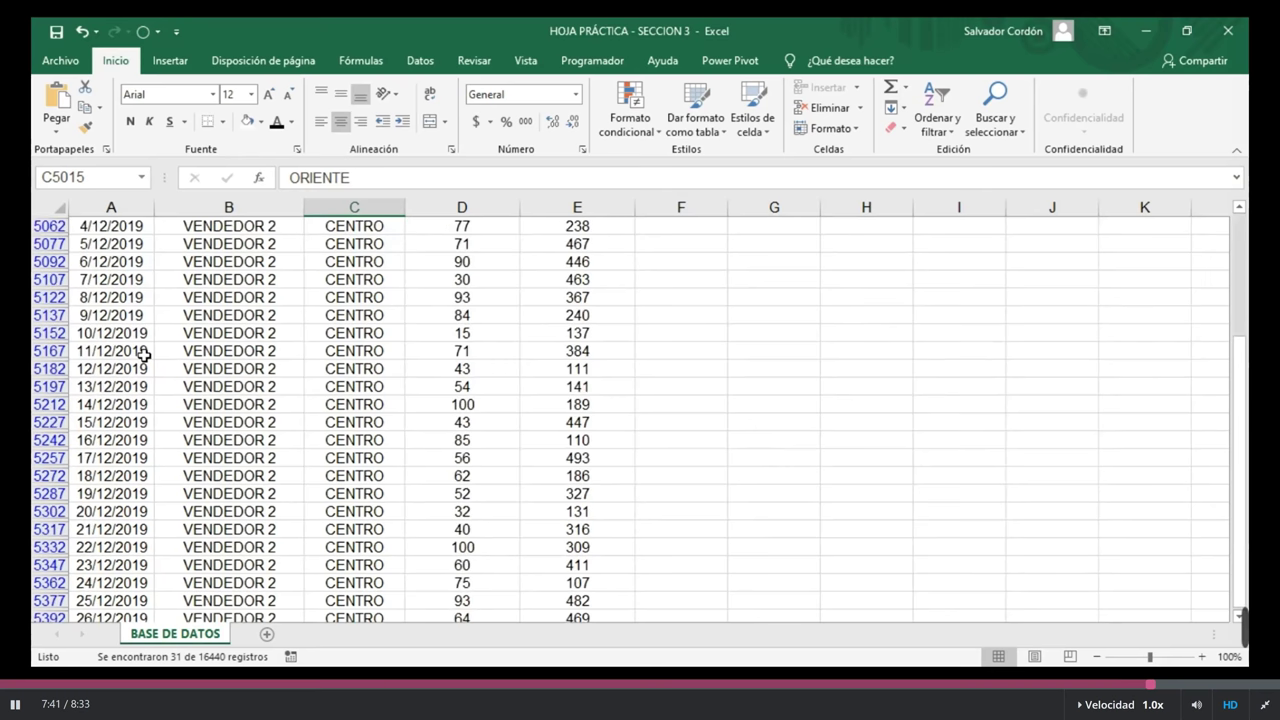
scroll(145, 355, down, 3)
scroll(486, 446, up, 4)
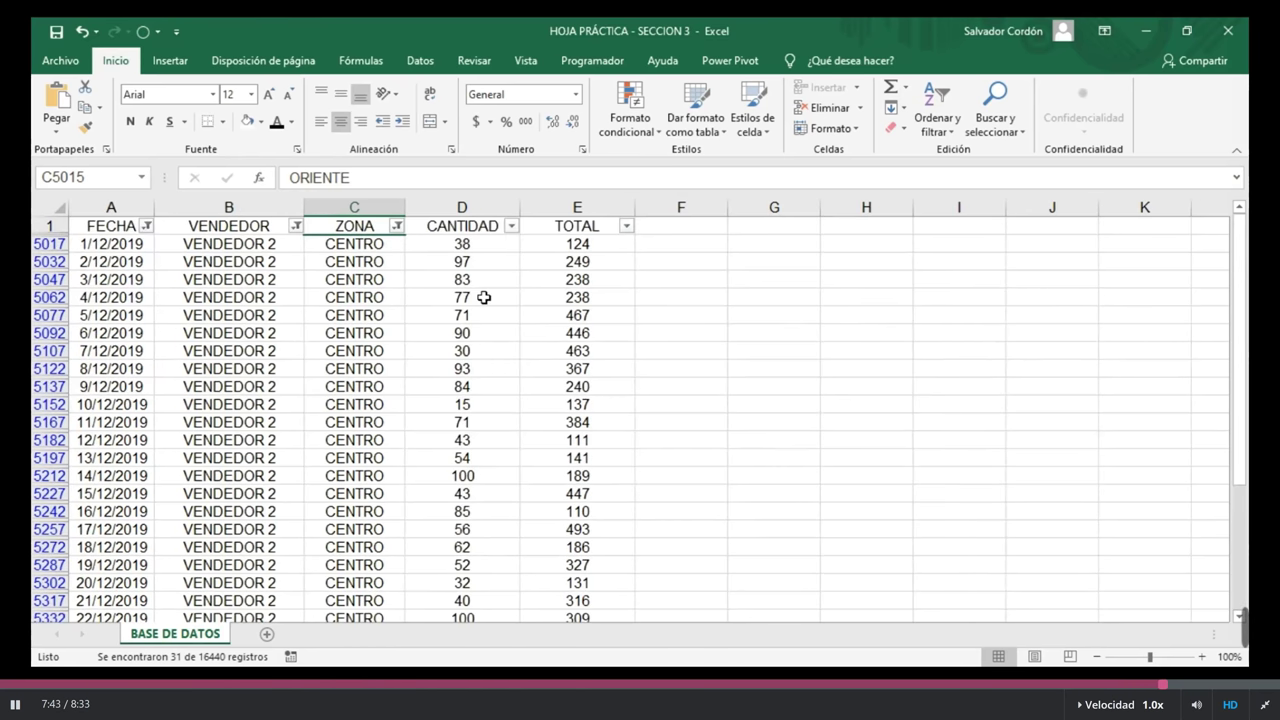
Select the CANTIDAD column's data and browse its filter values from lowest to highest, leaving the filter unapplied.
click(505, 230)
key(ctrl+shift+Down)
click(510, 227)
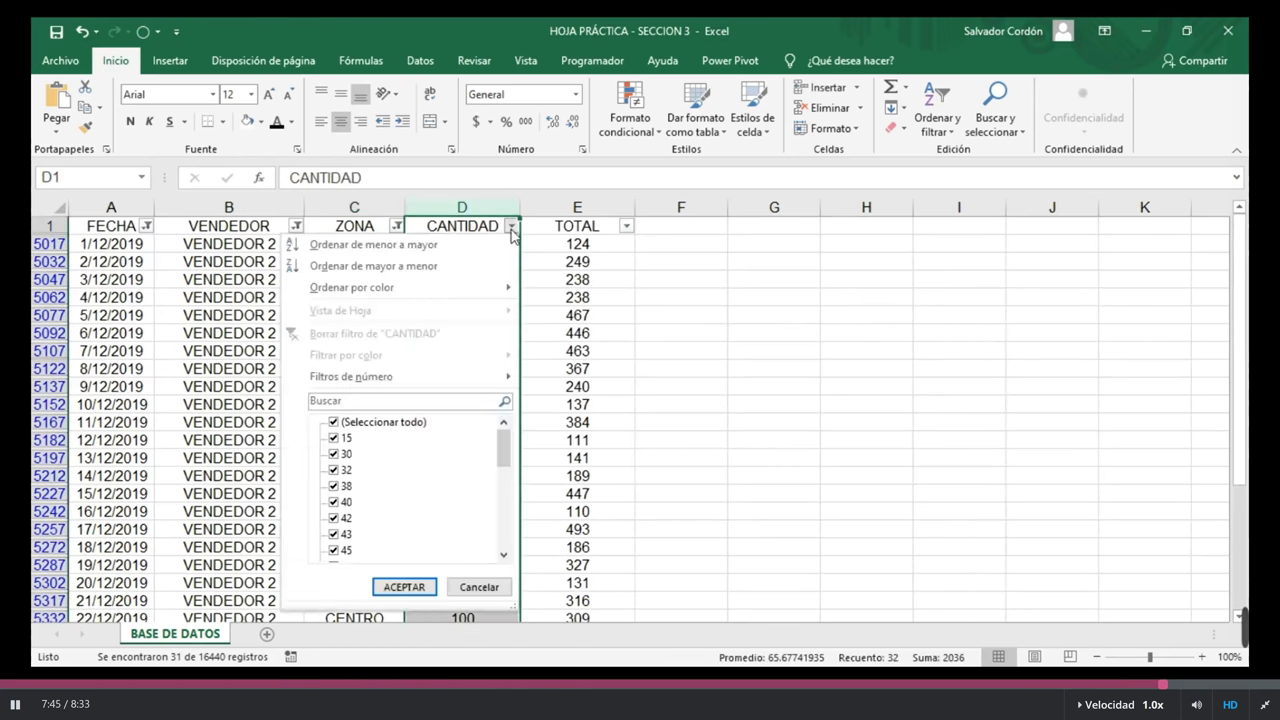
drag(502, 442, 500, 548)
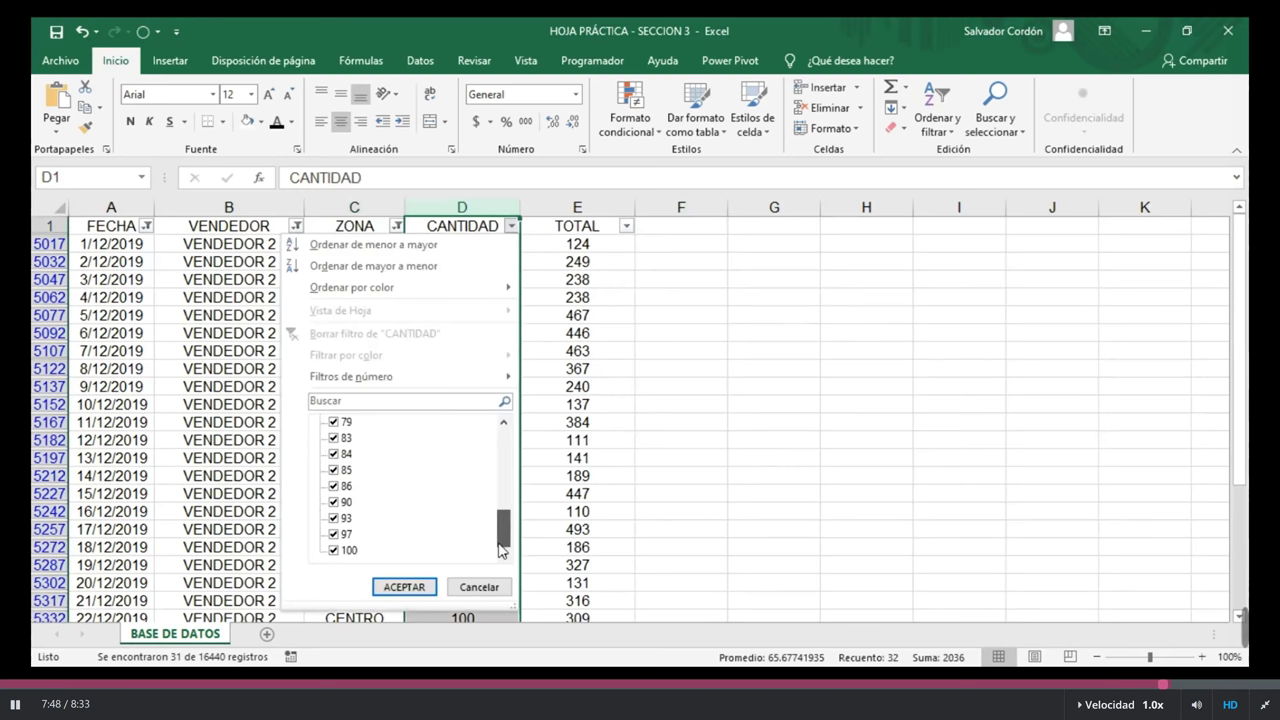
scroll(392, 452, up, 10)
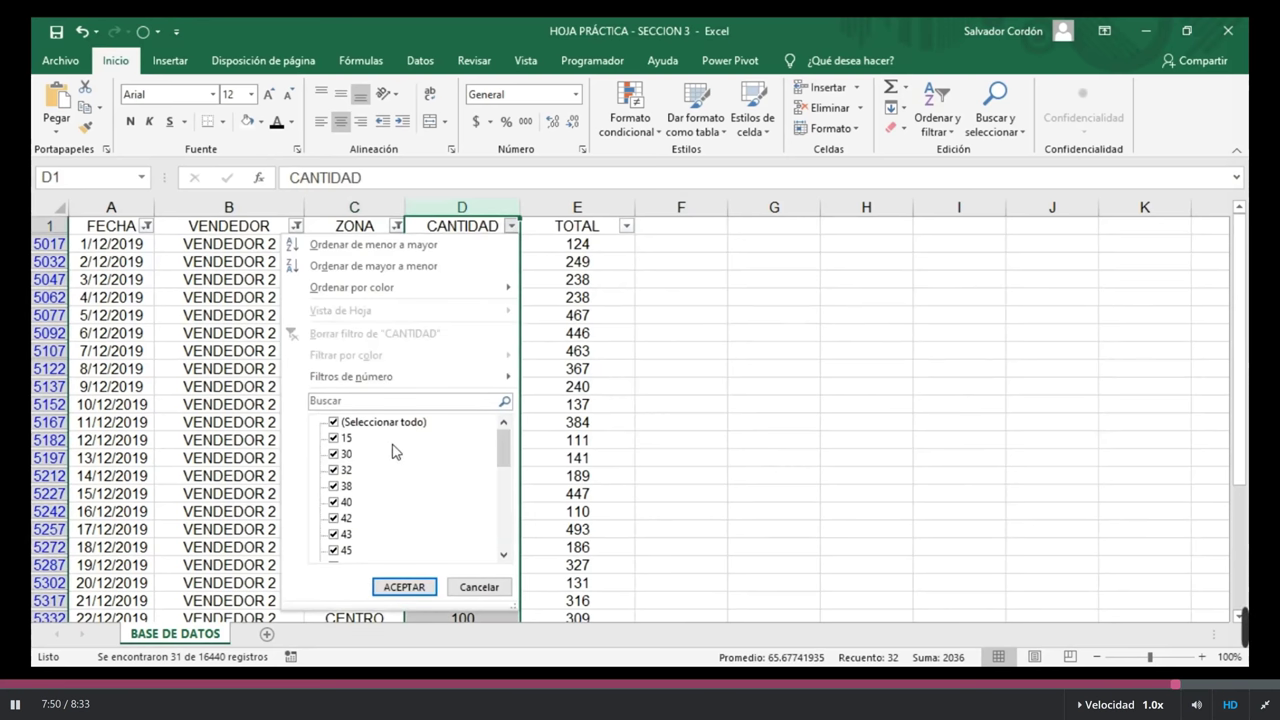
click(479, 587)
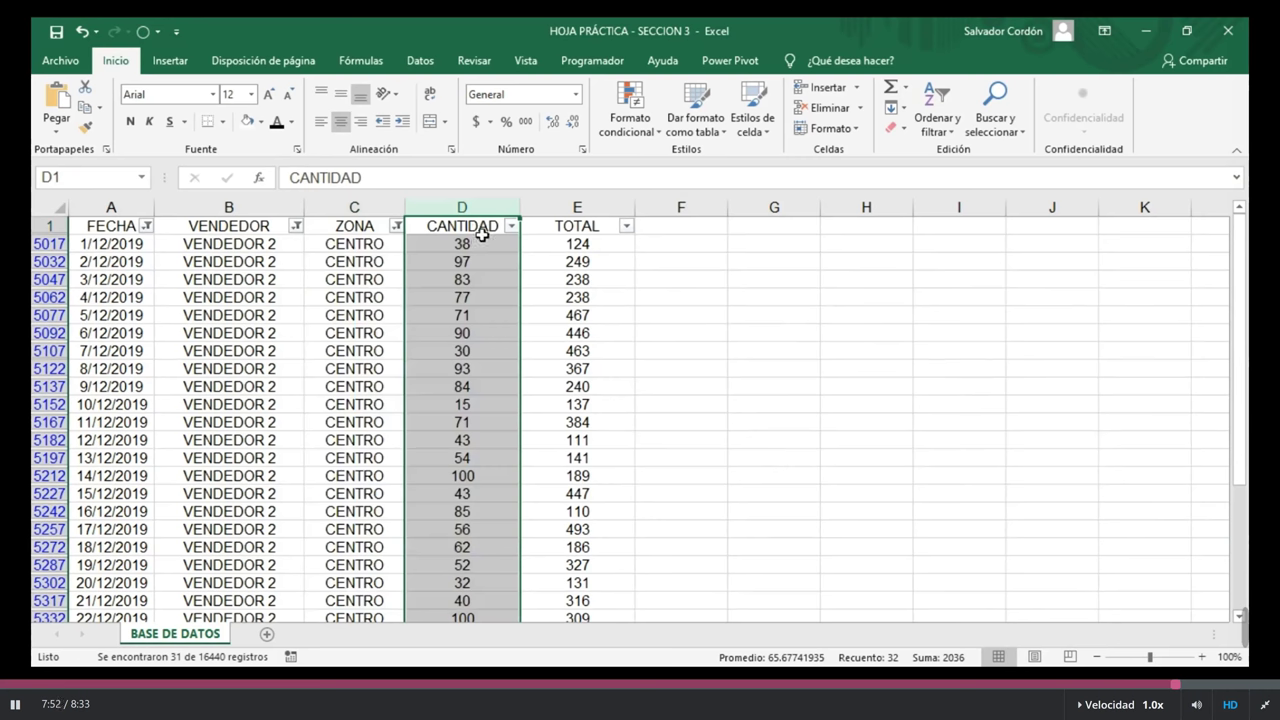
Highlight the CANTIDAD and TOTAL columns together, followed by VENDEDOR, ZONA and FECHA one at a time.
shift+click(560, 197)
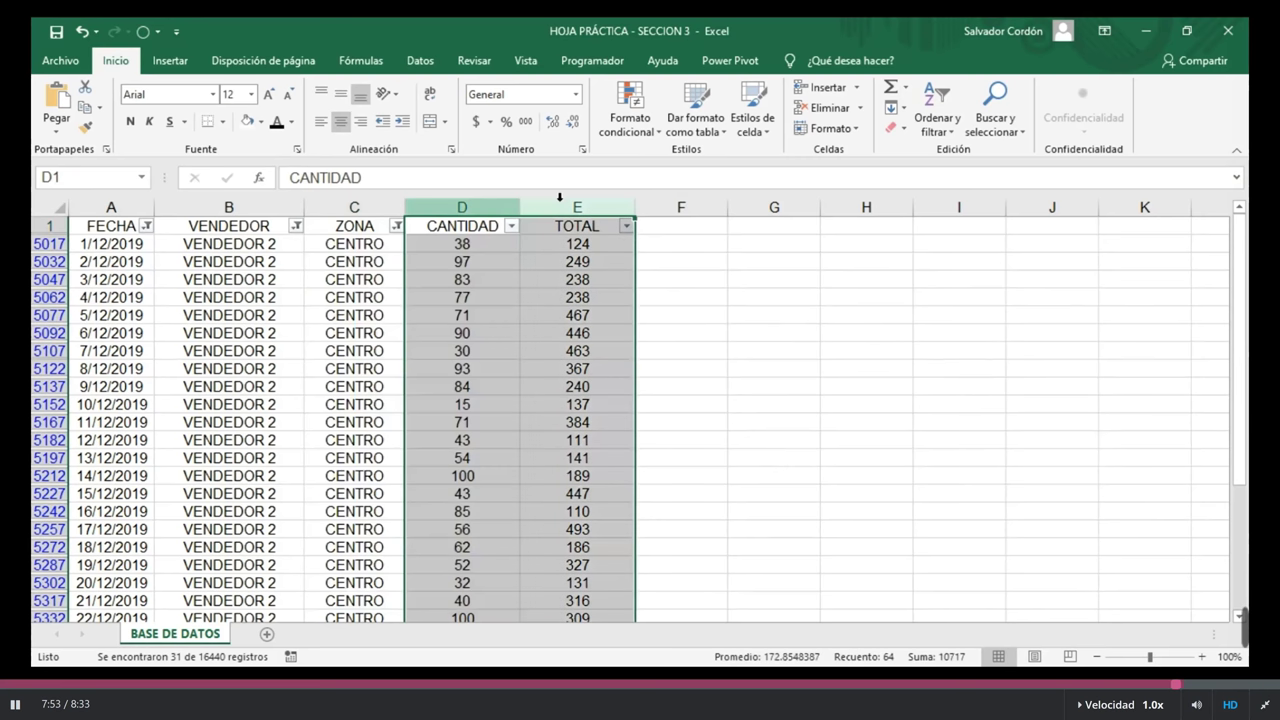
key(Down)
key(Down)
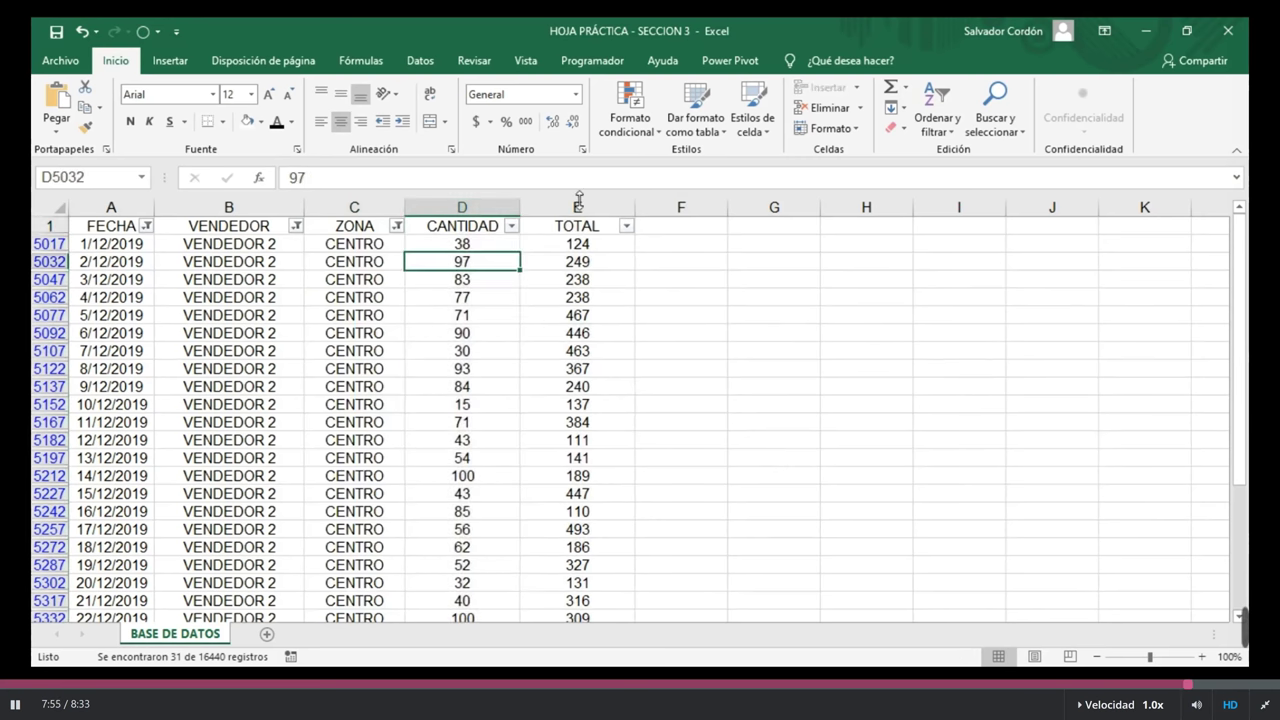
click(244, 208)
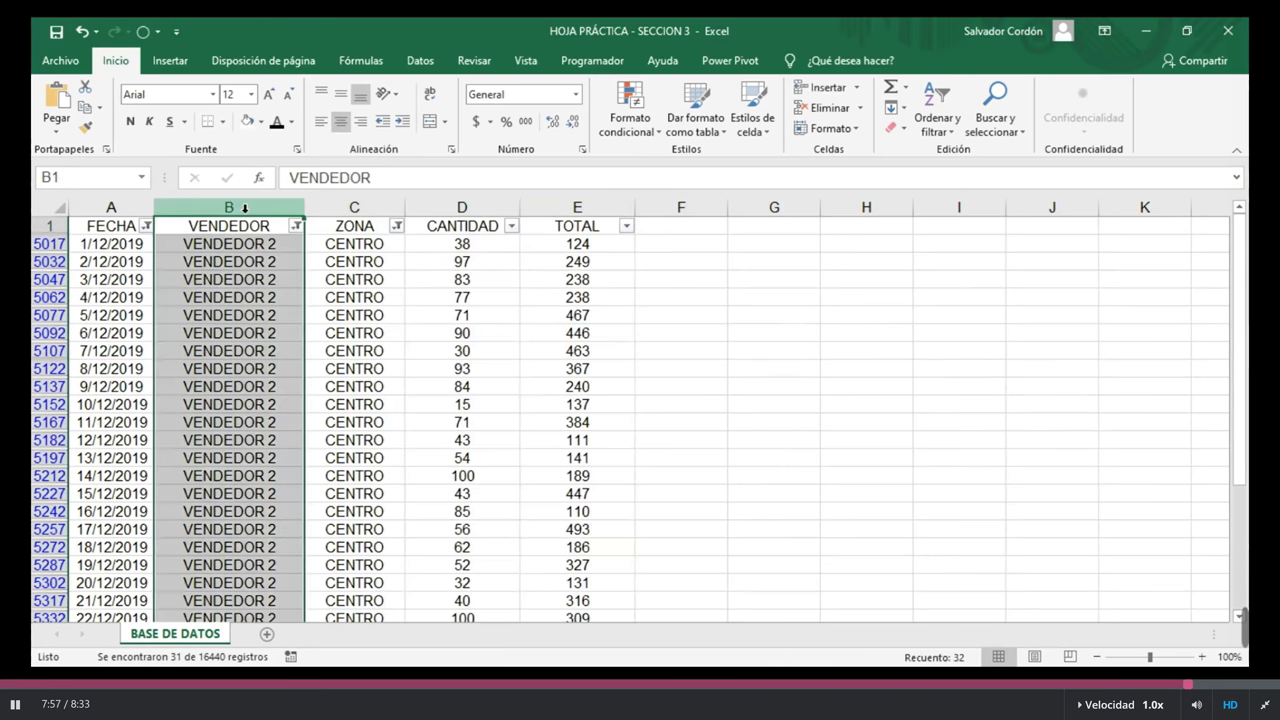
click(375, 206)
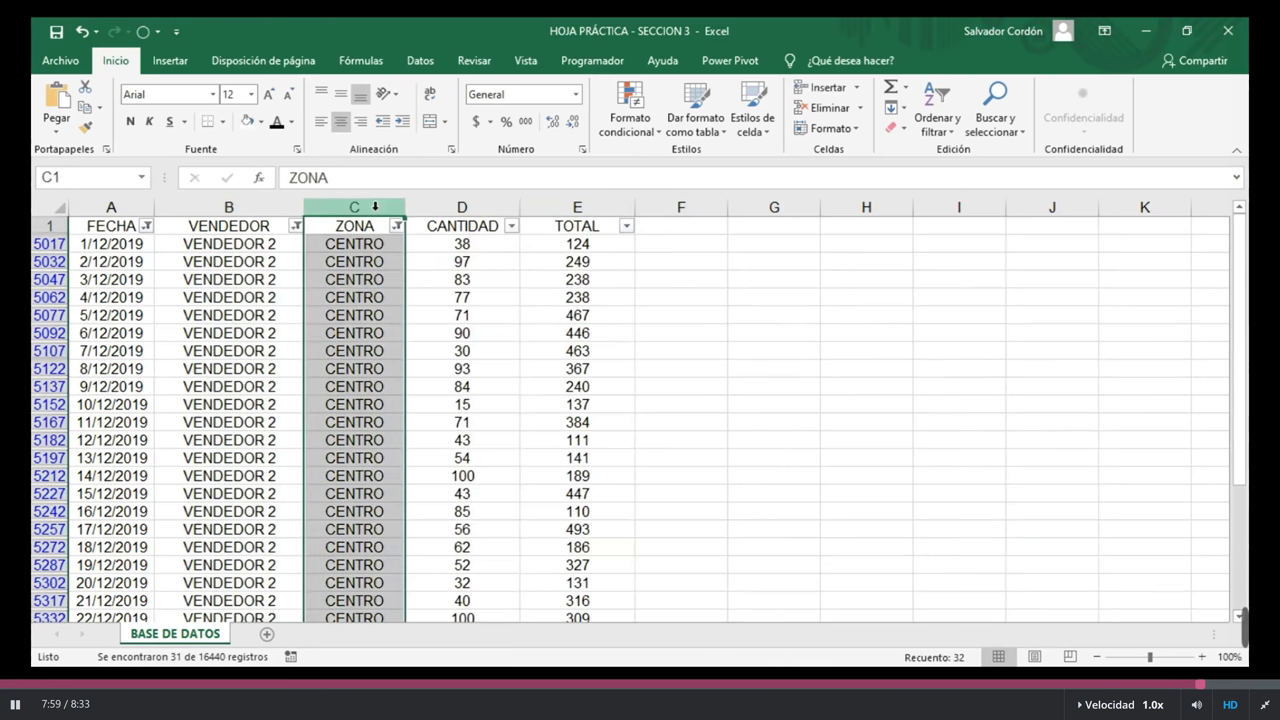
click(109, 206)
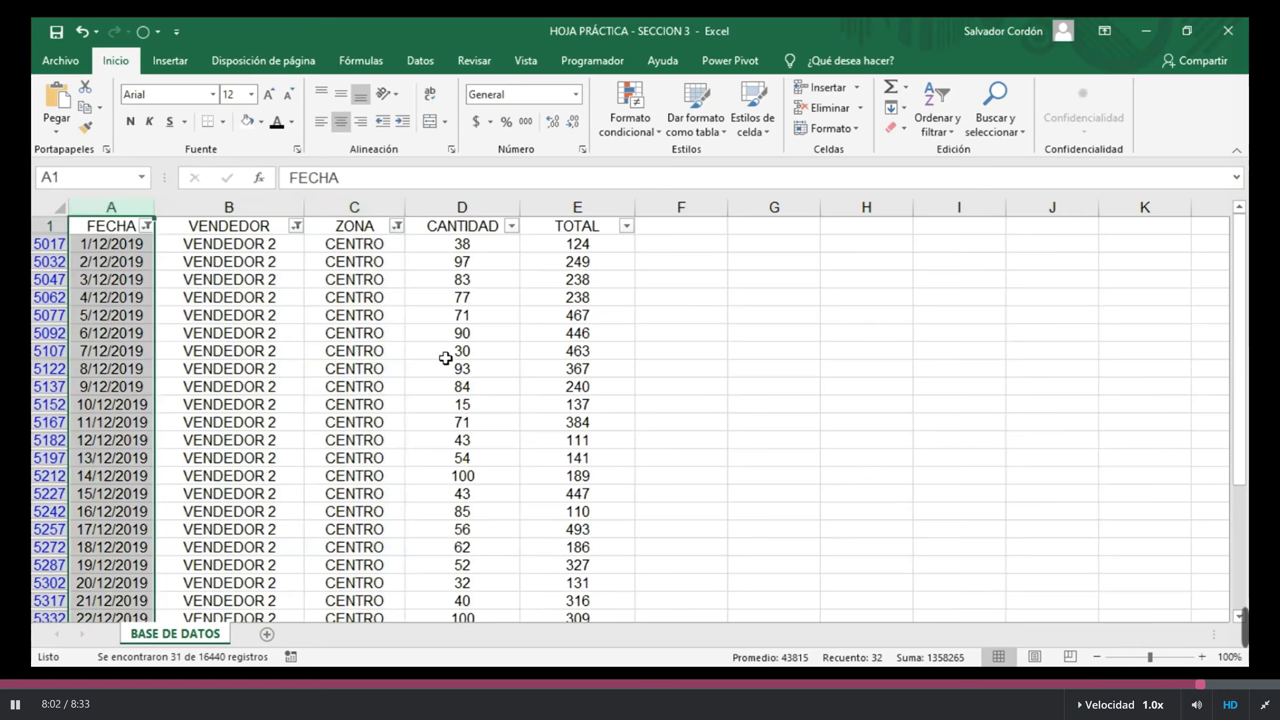
Show the filter options of the FECHA and CANTIDAD columns without changing their criteria.
click(146, 227)
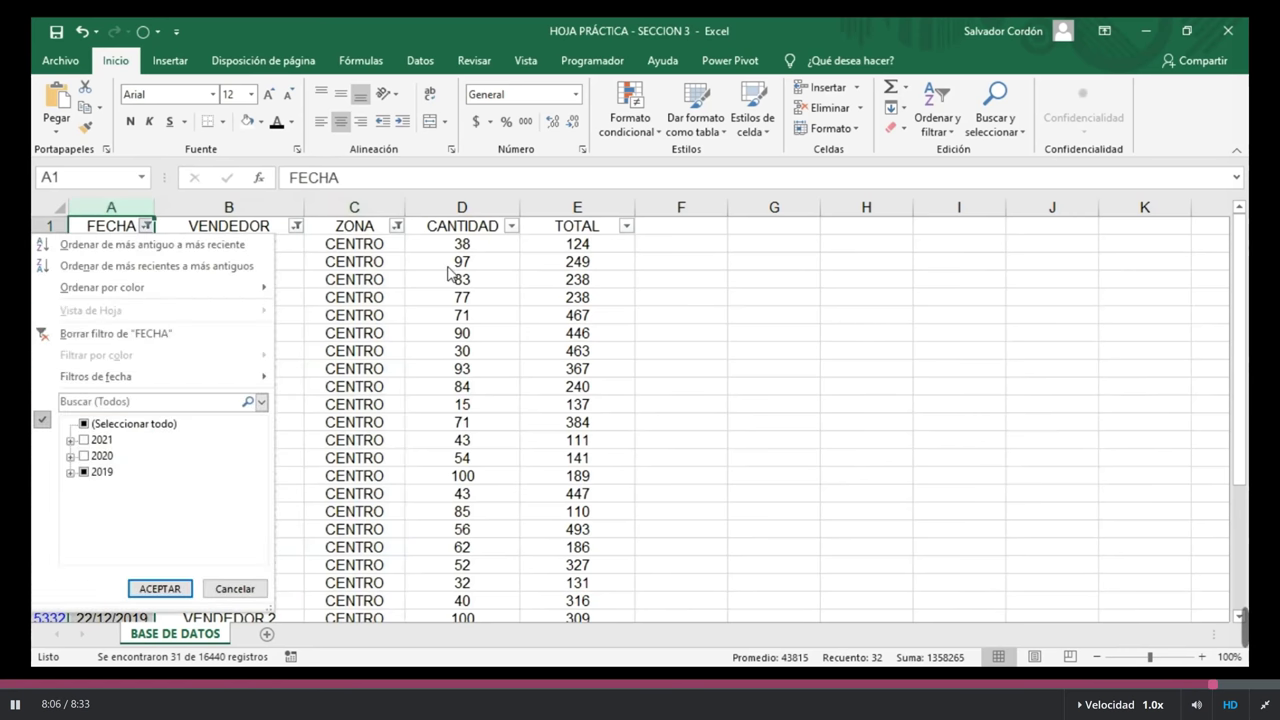
click(362, 298)
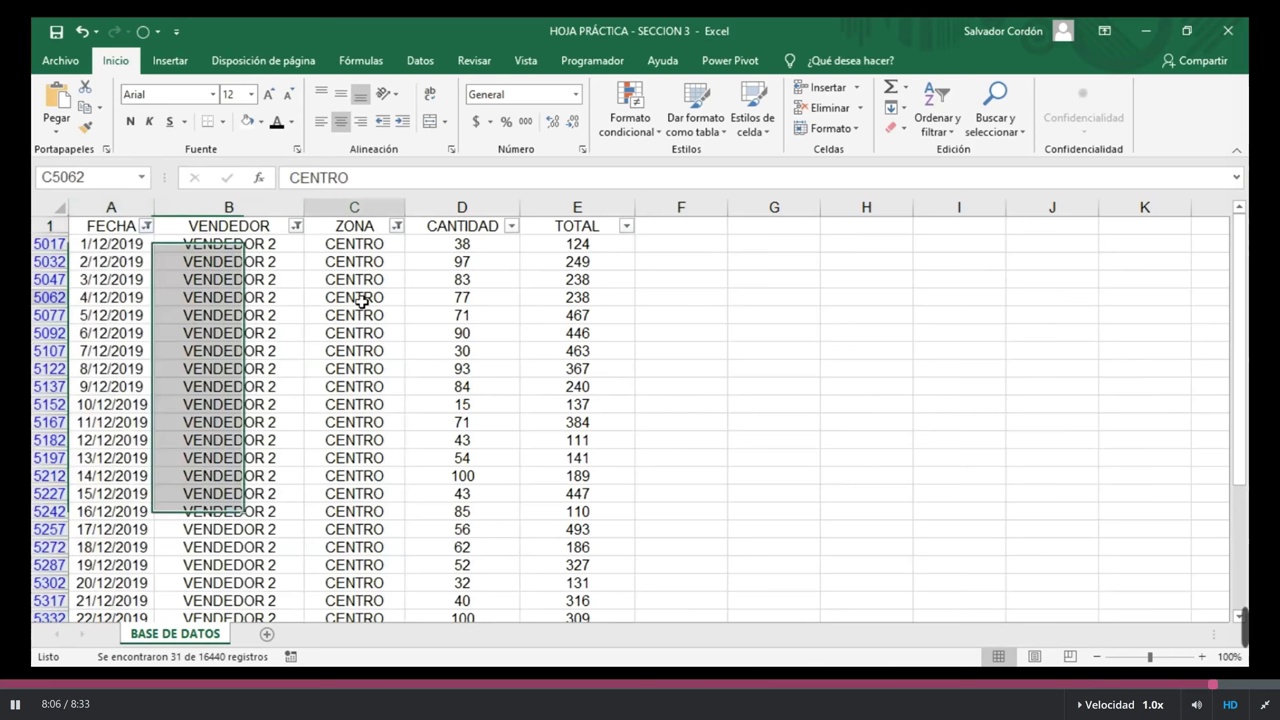
click(486, 258)
click(511, 226)
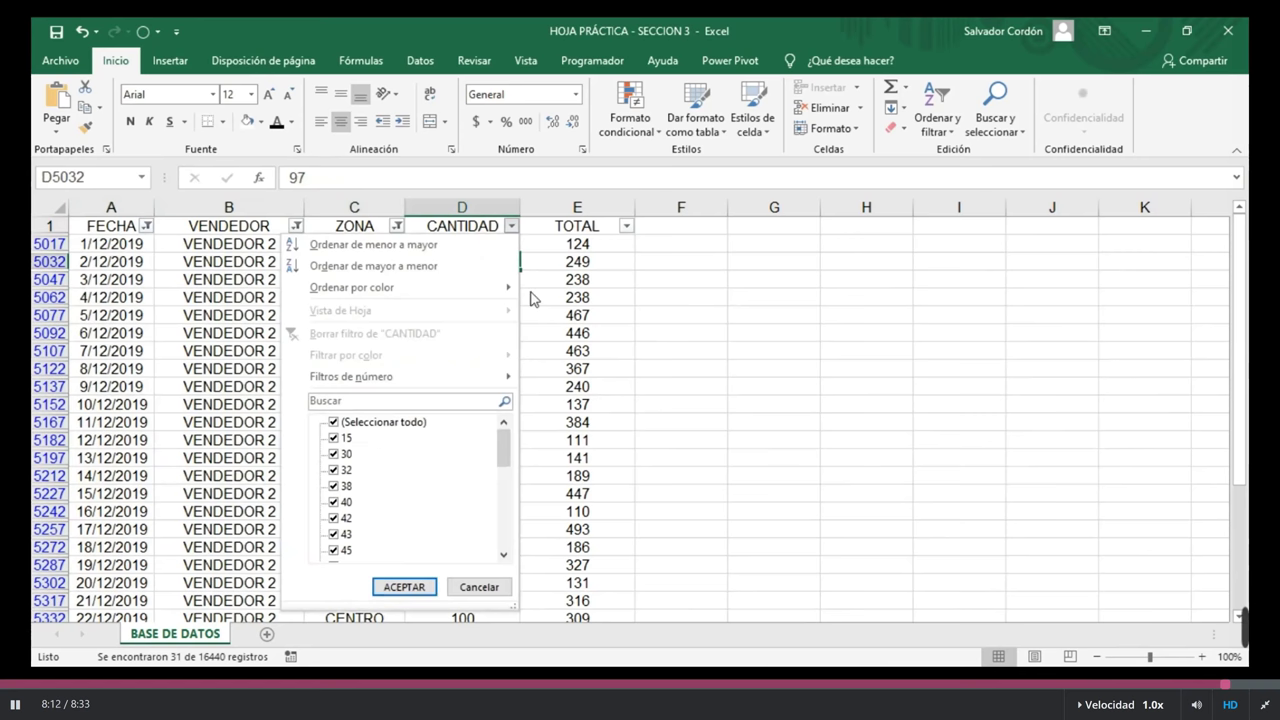
click(404, 587)
Highlight the filtered CANTIDAD cells D5017:D5242 and the TOTAL cells E5047:E5197.
drag(477, 243, 471, 509)
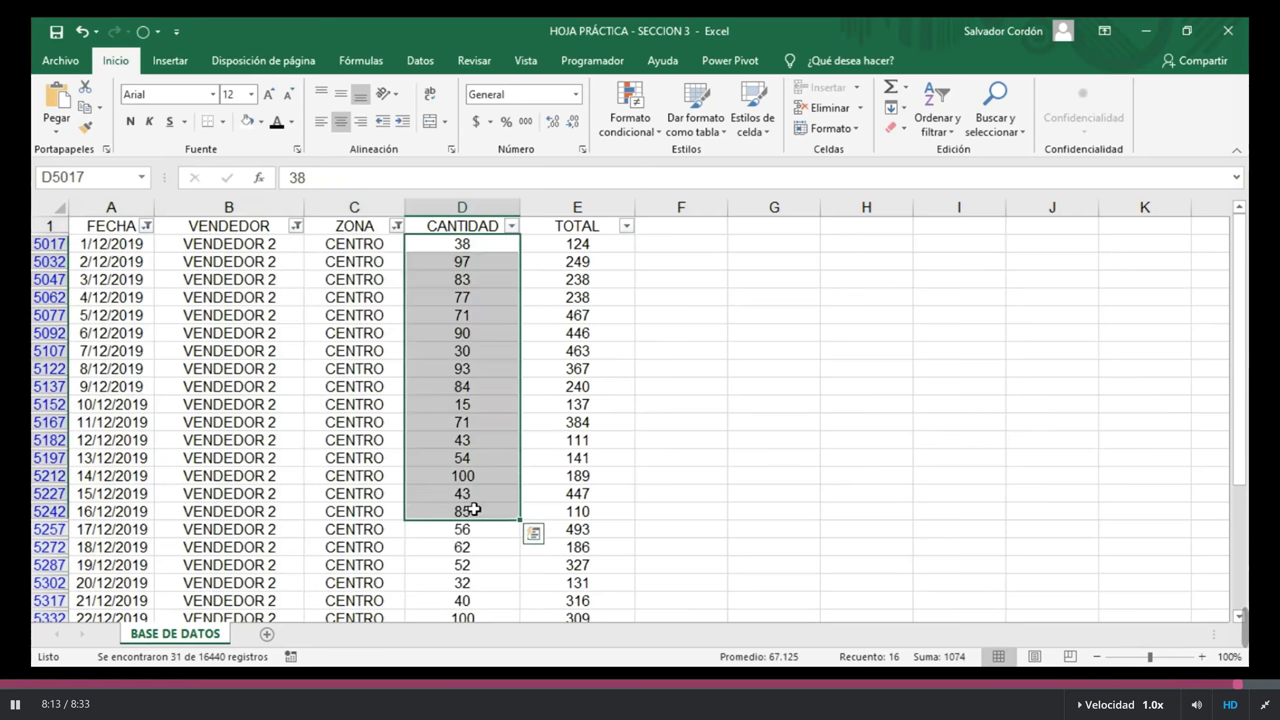
drag(577, 279, 583, 460)
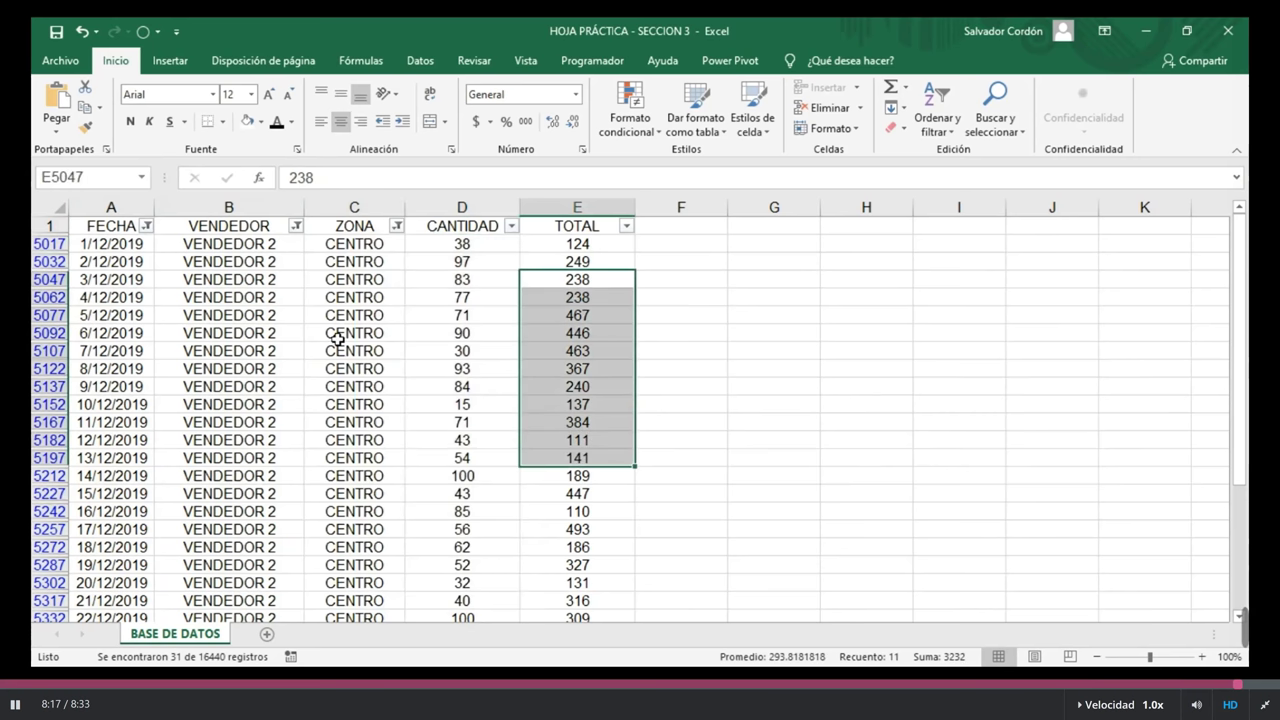
click(246, 318)
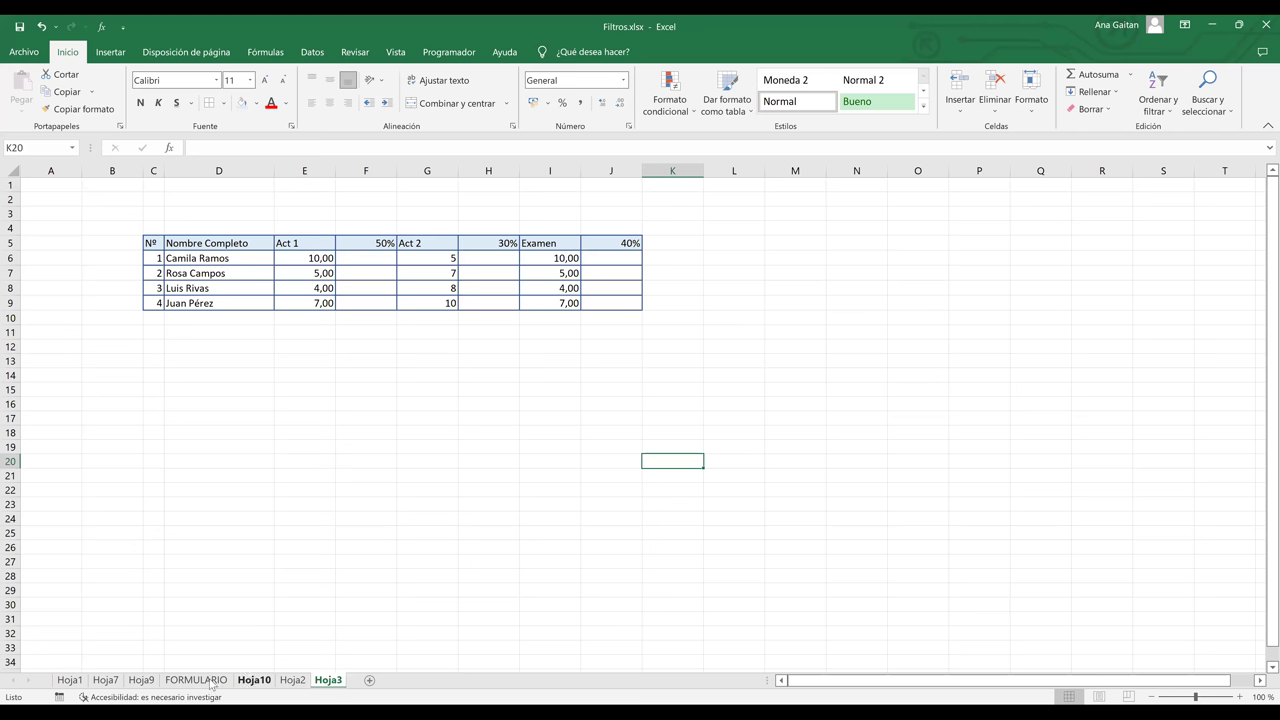
Switch to Hoja2 of the Filtros.xlsx workbook and show its employee table from the header row.
click(292, 681)
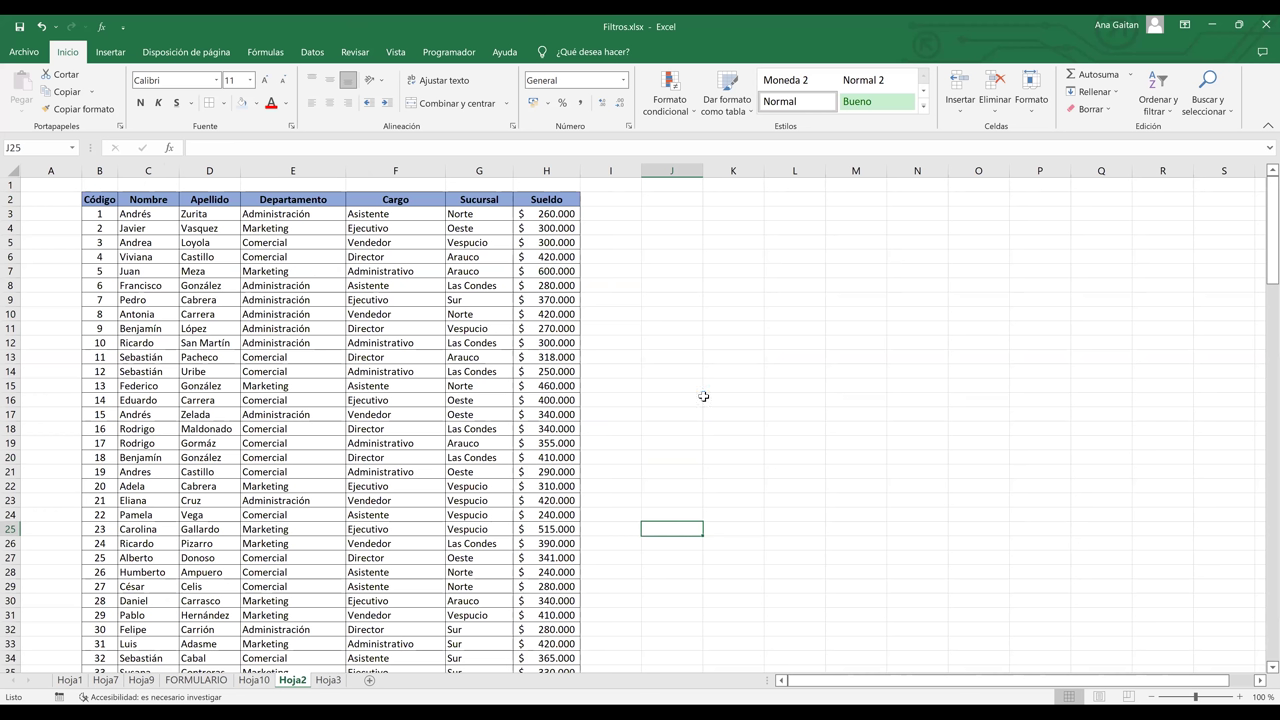
drag(925, 686, 830, 684)
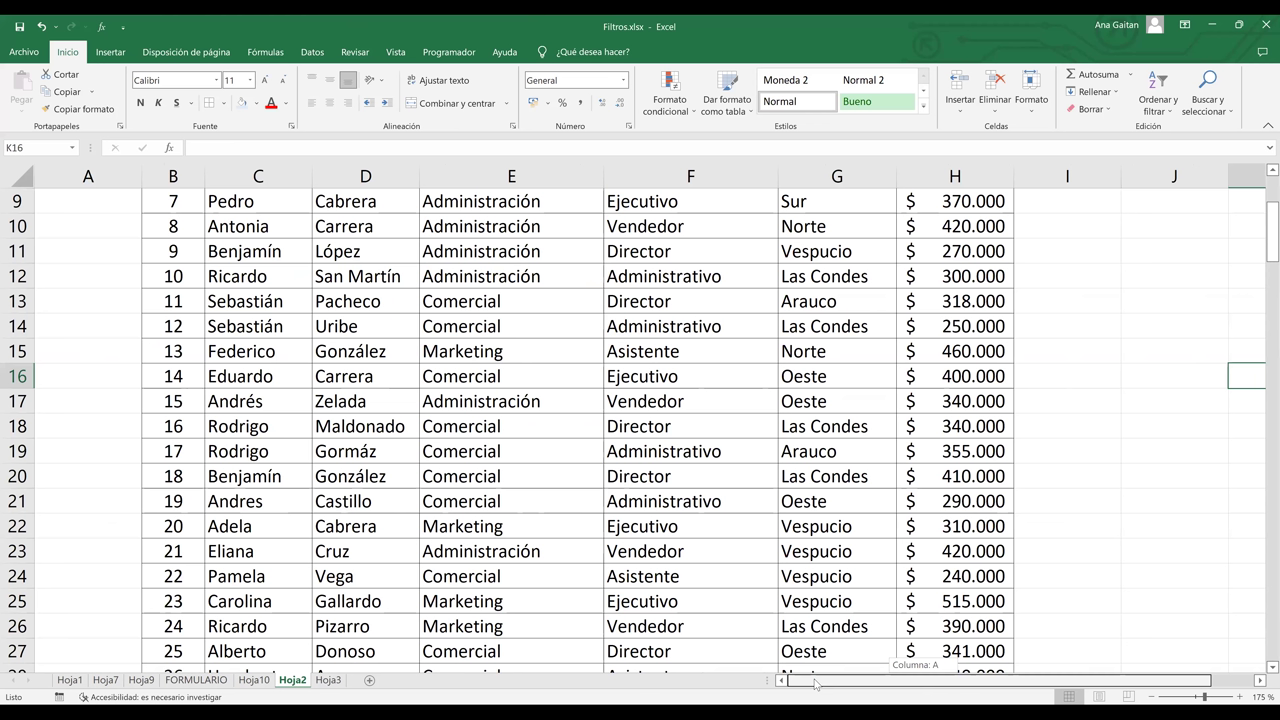
drag(815, 684, 815, 684)
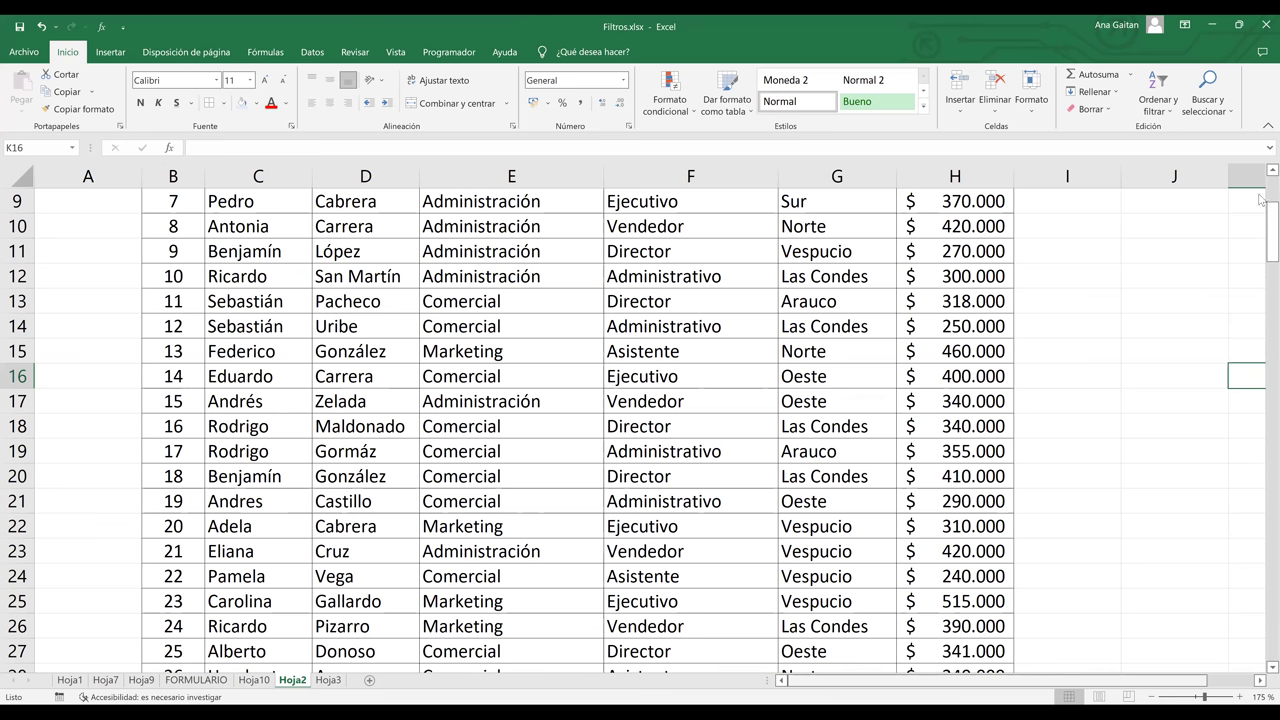
scroll(1260, 200, up, 3)
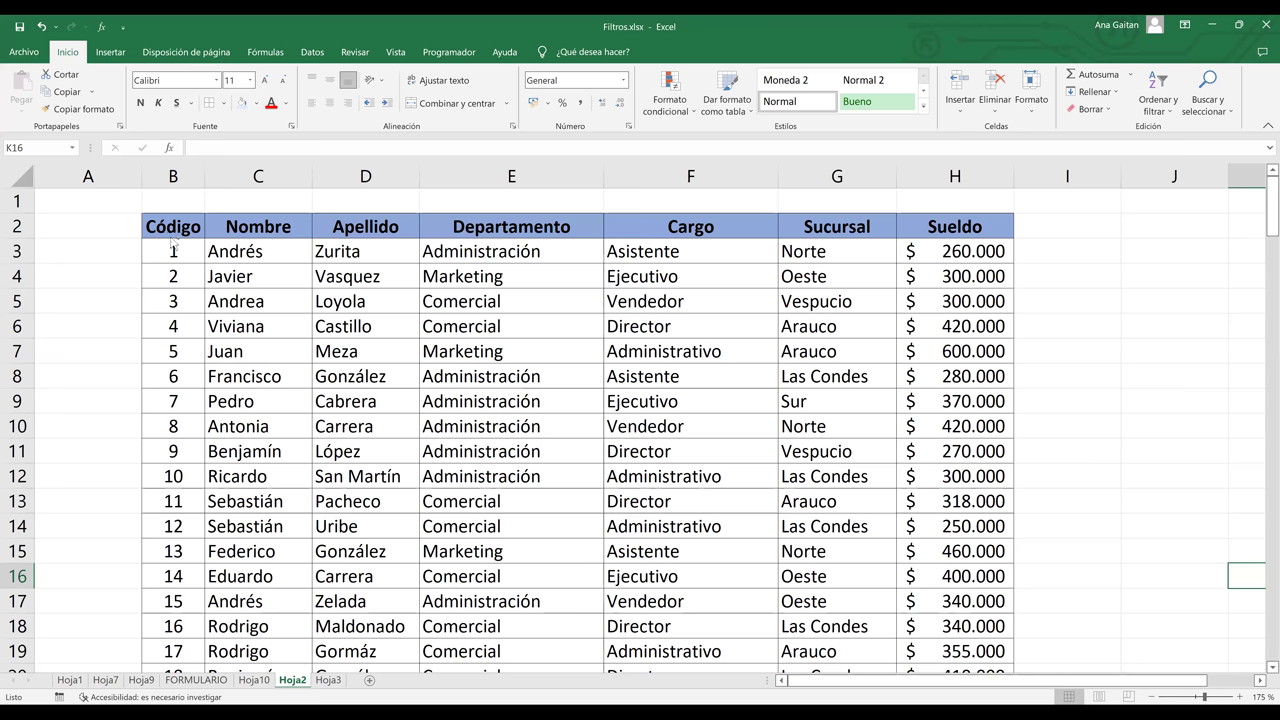
Select the Código values from B3 to the last record, and return to the header cell B2.
click(172, 242)
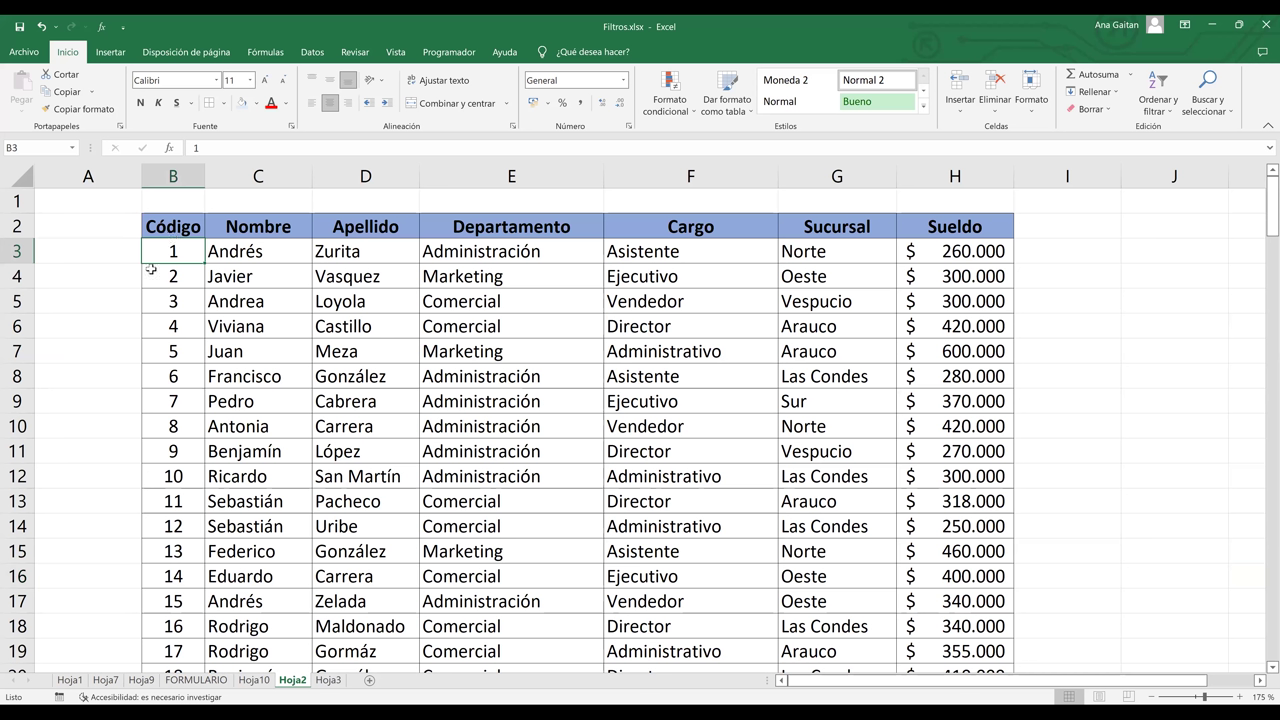
key(ctrl+shift+Down)
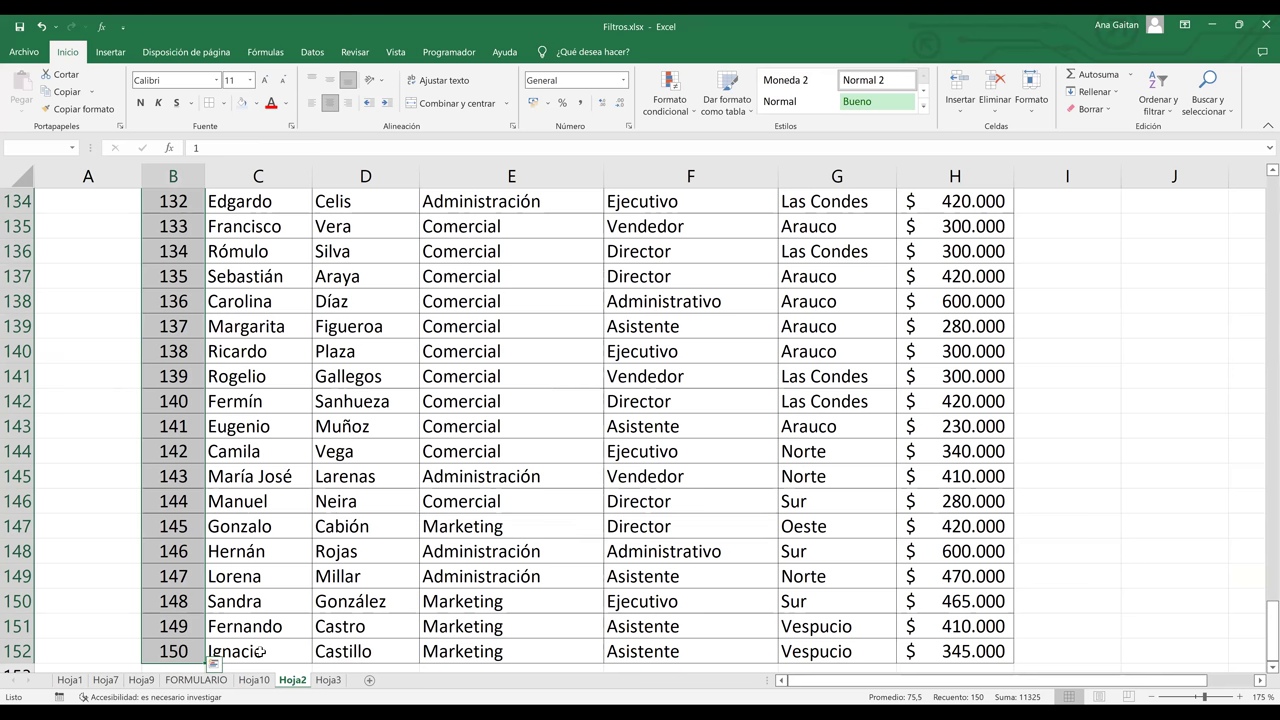
key(ctrl+Home)
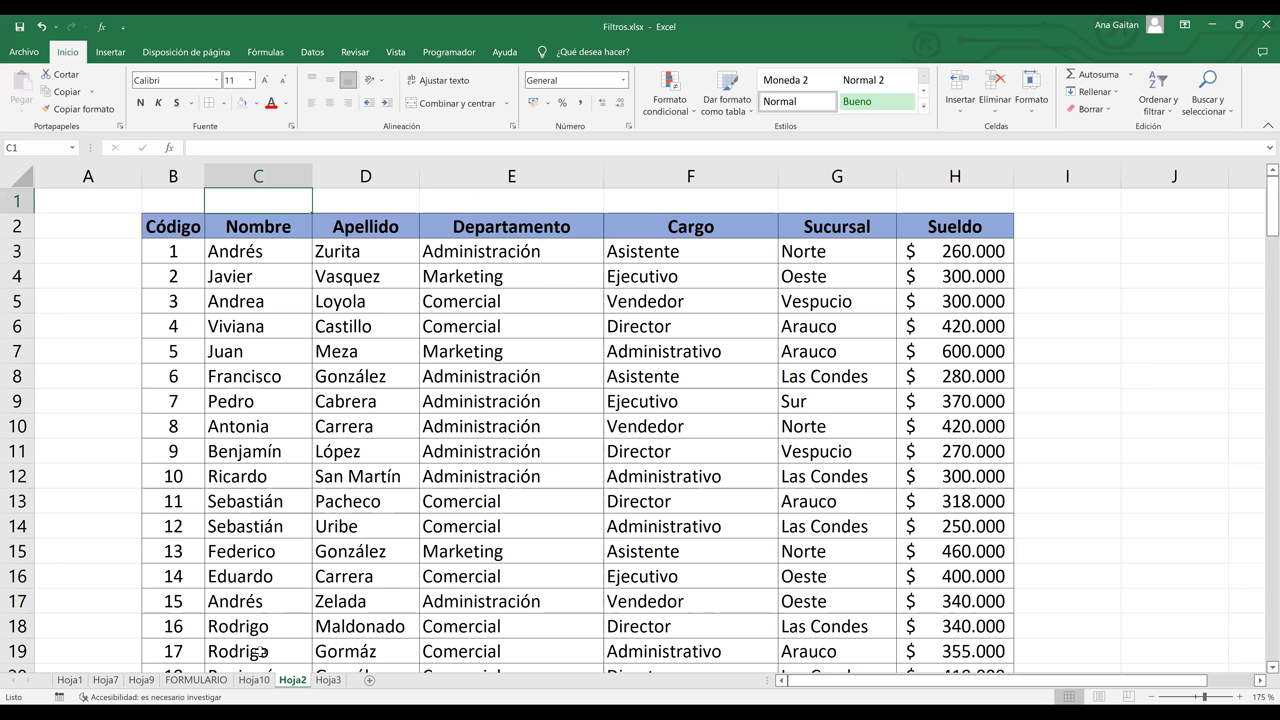
key(Down)
key(Left)
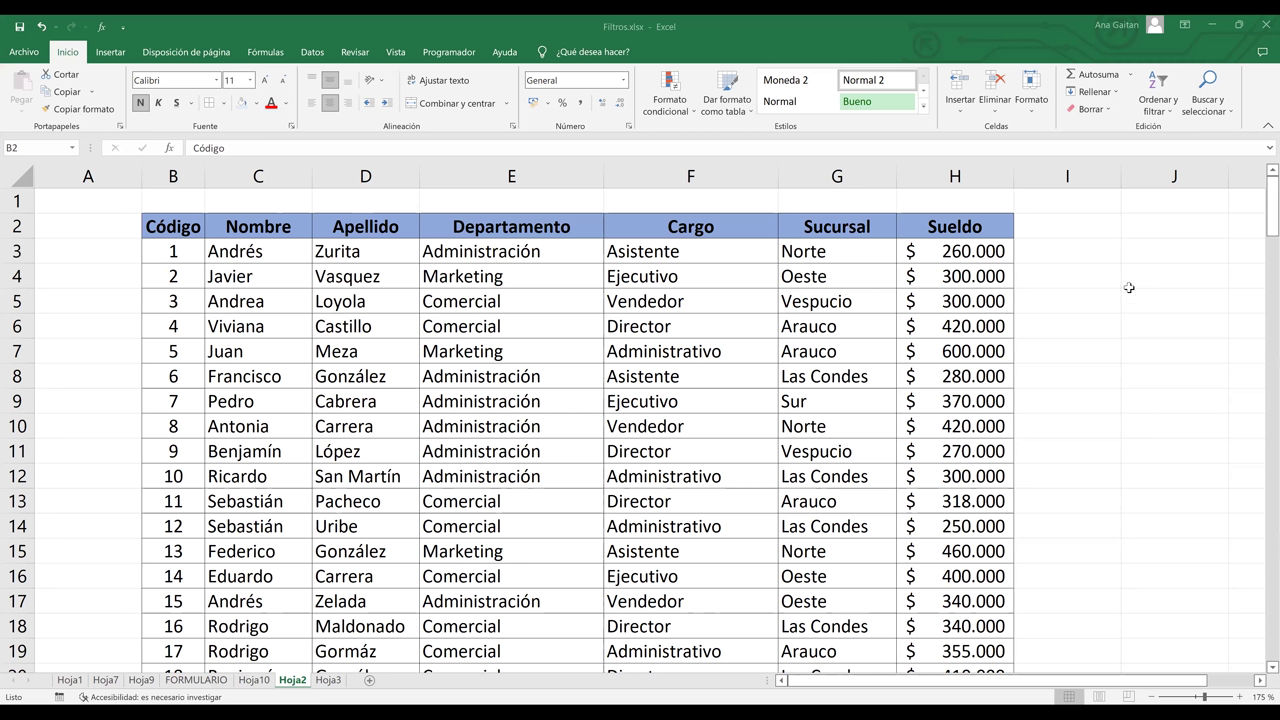
Move through the Código cells down to B7 and point out the Cargo cells F5 and F6.
key(Down)
key(Down)
key(Down)
key(Down)
key(Down)
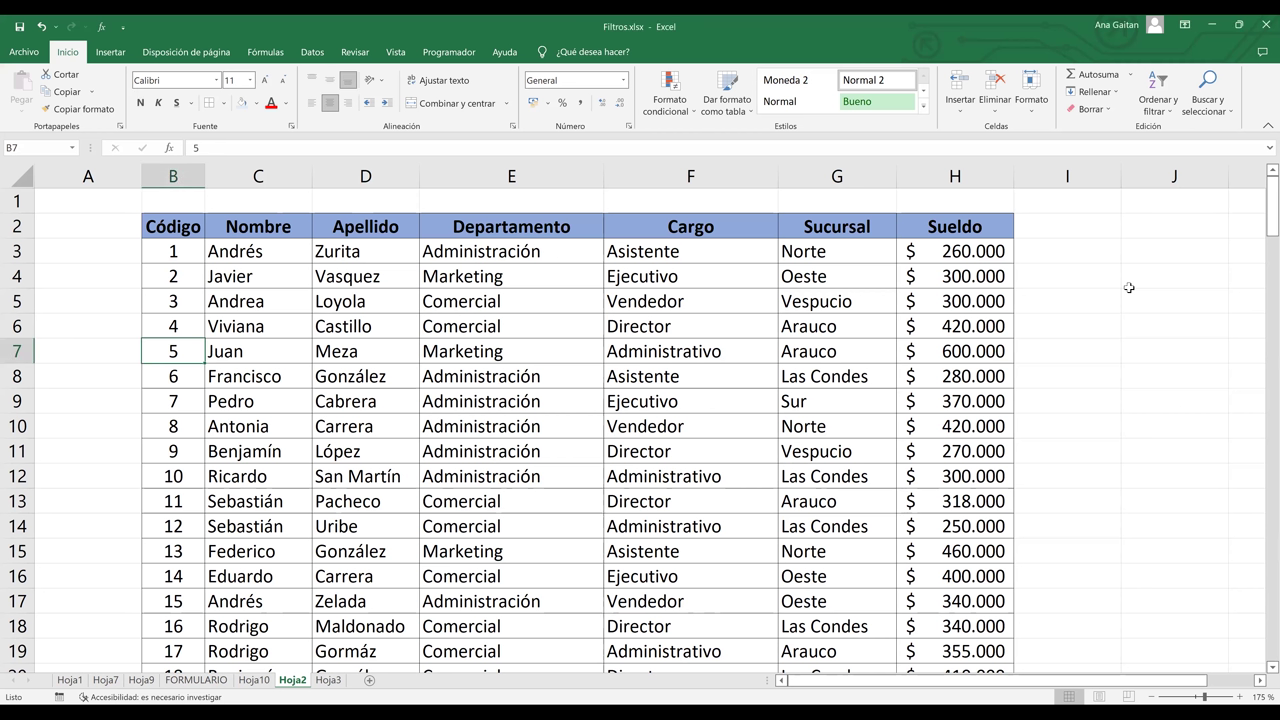
click(742, 307)
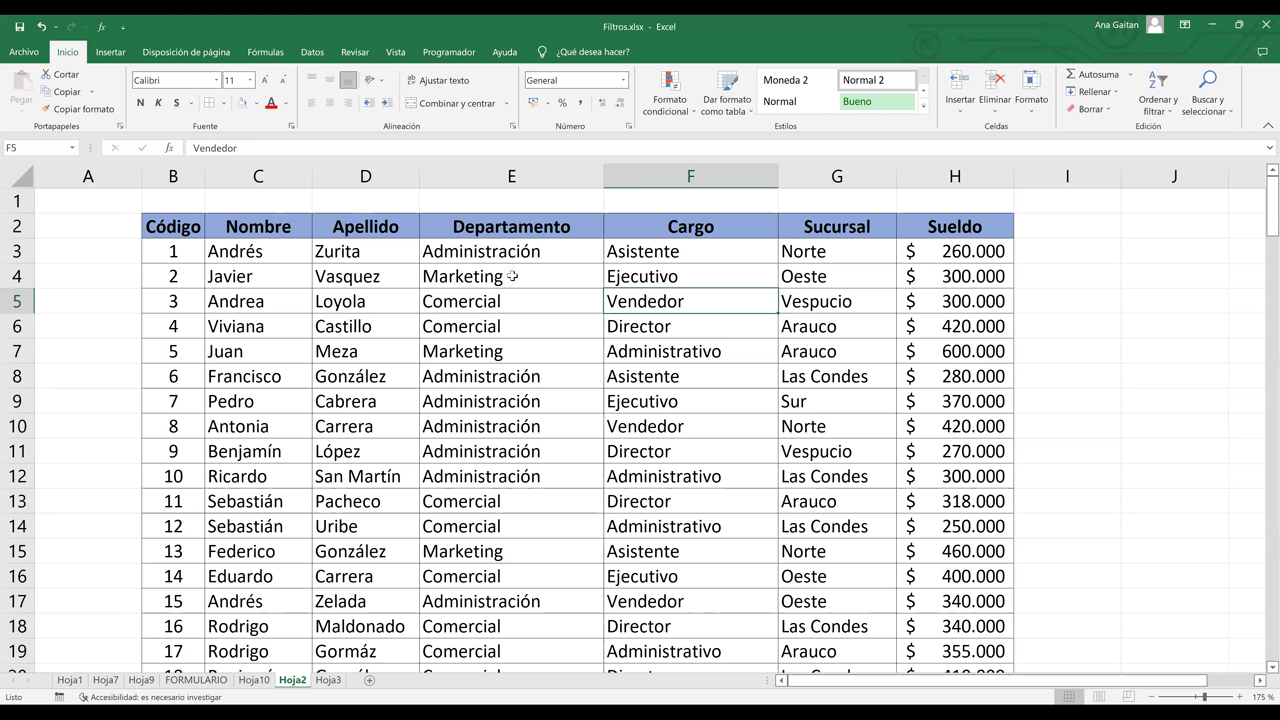
key(Down)
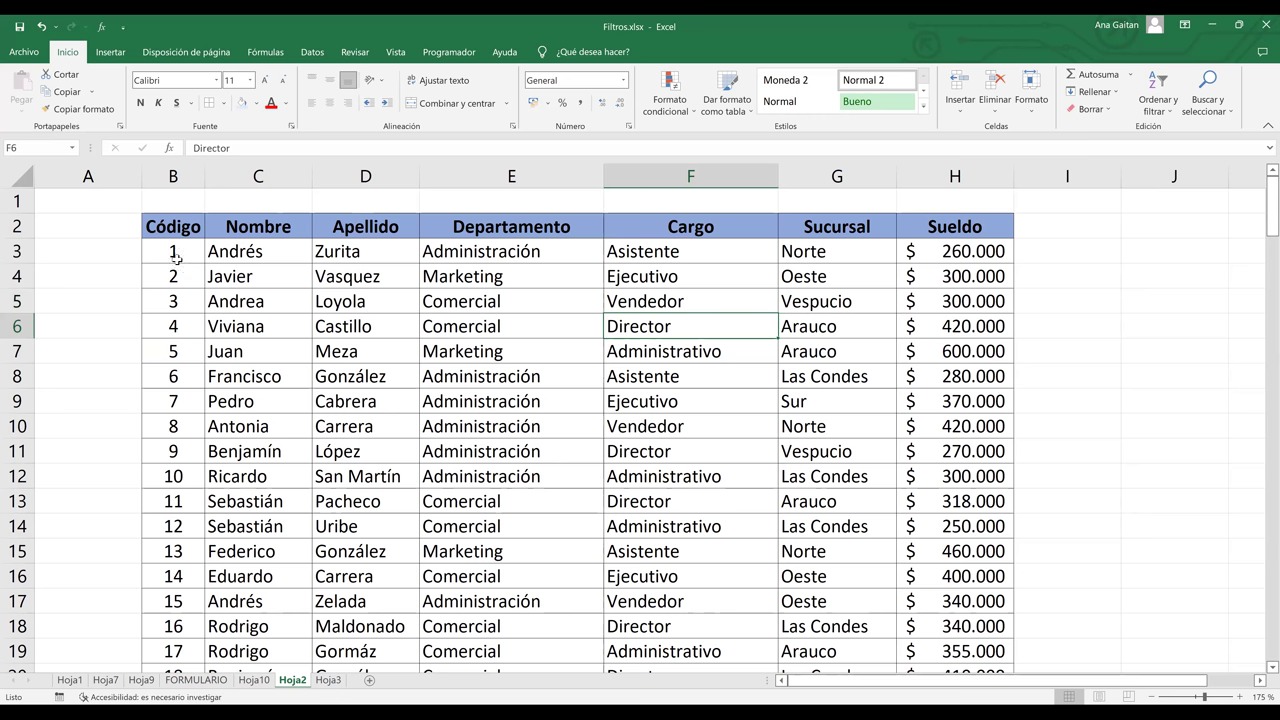
Select the employee table's header row from Código to Sueldo, B2:H2.
click(176, 256)
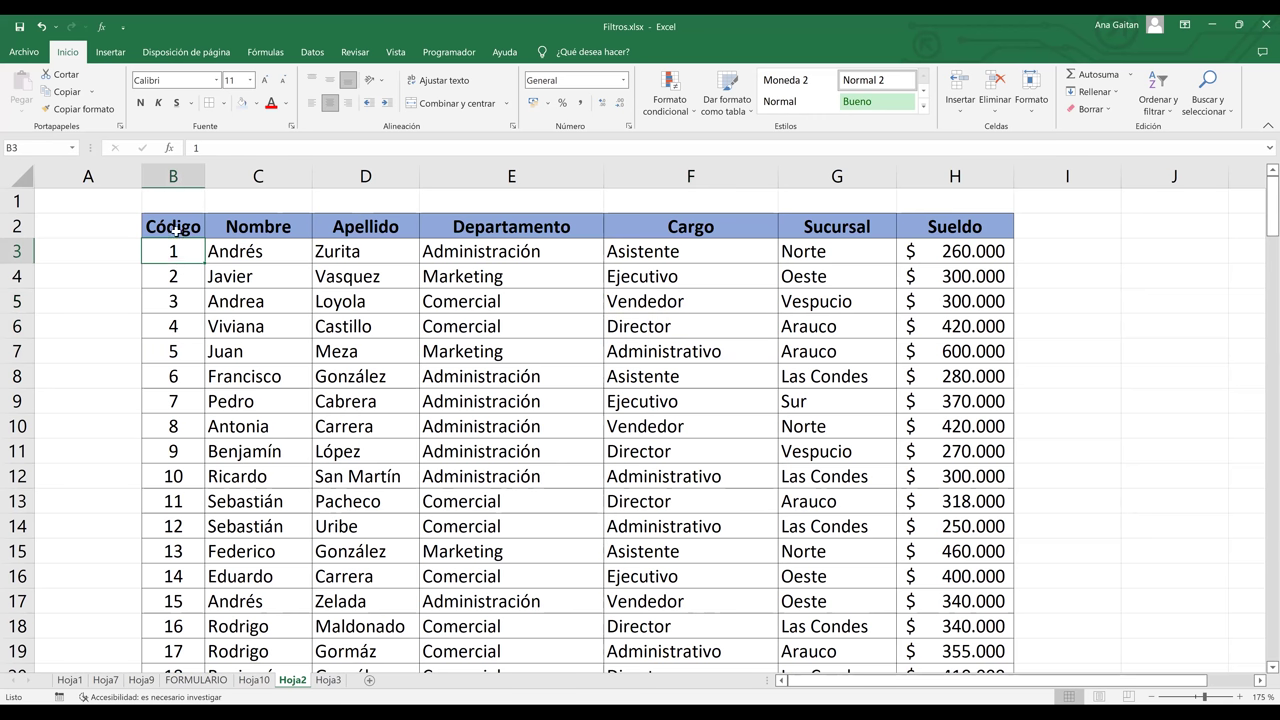
click(175, 229)
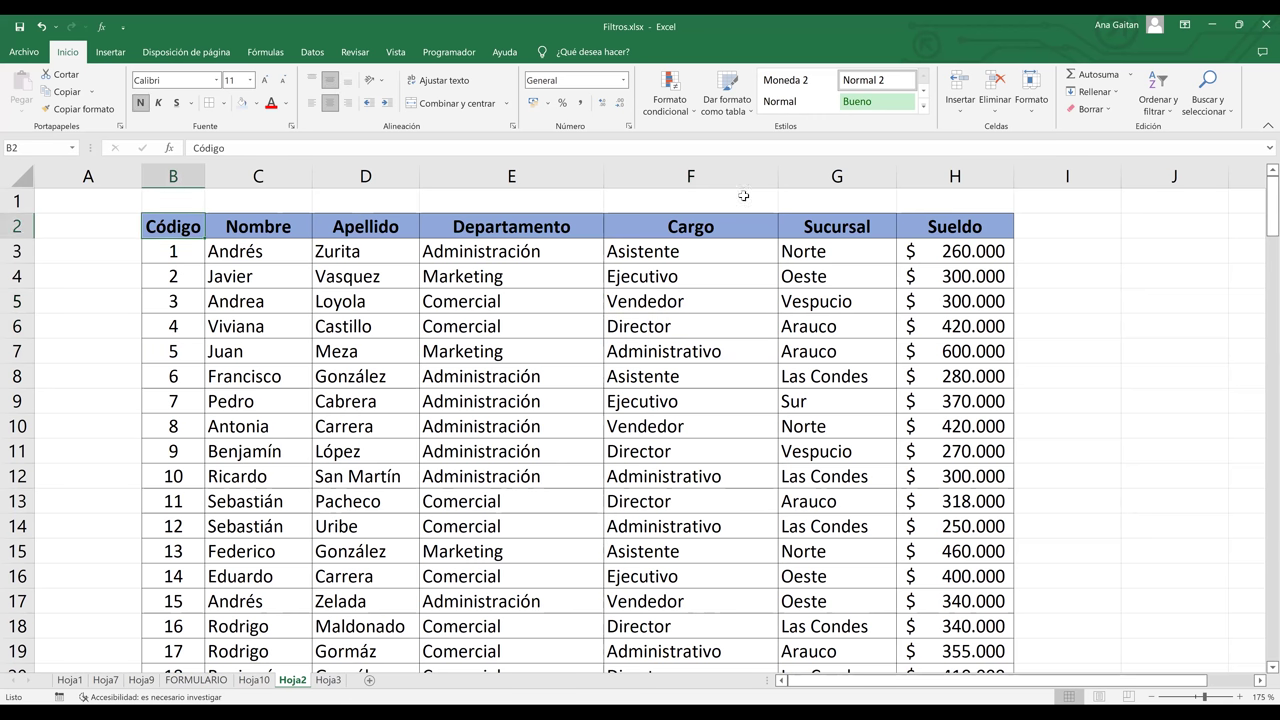
drag(880, 220, 934, 228)
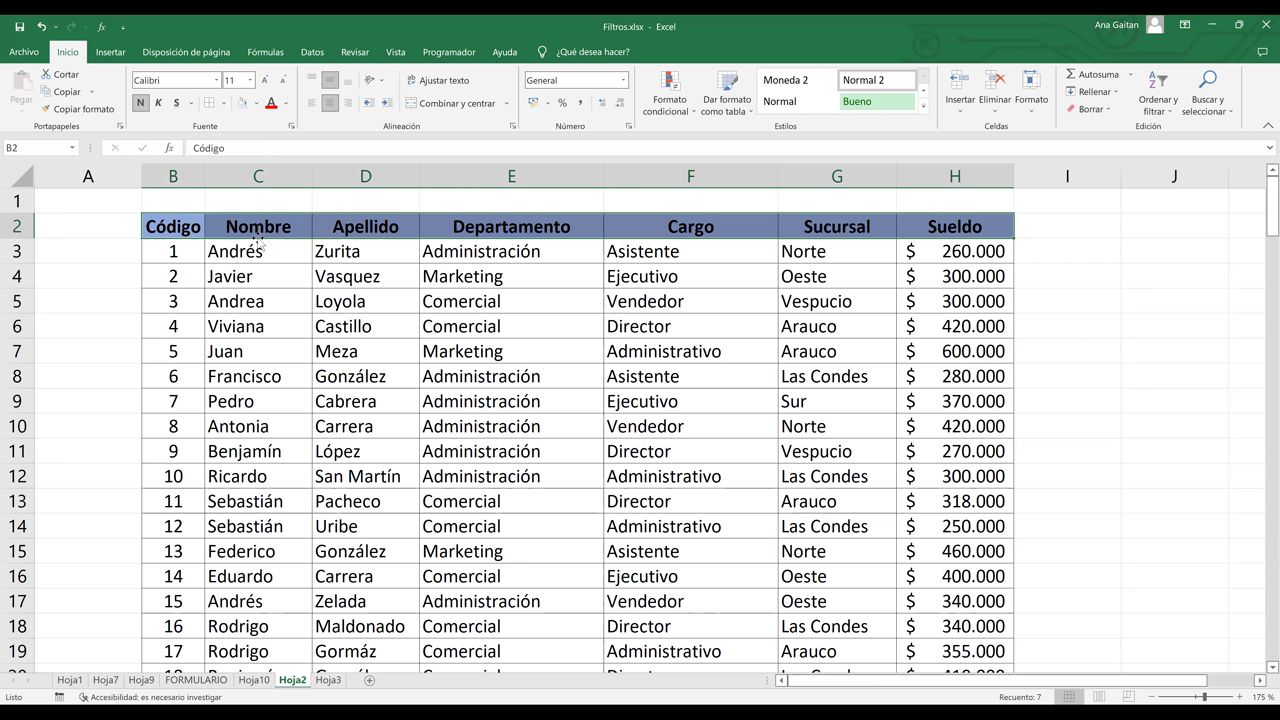
Point out the Código and Nombre columns, finishing on the Nombre header cell C2.
click(171, 252)
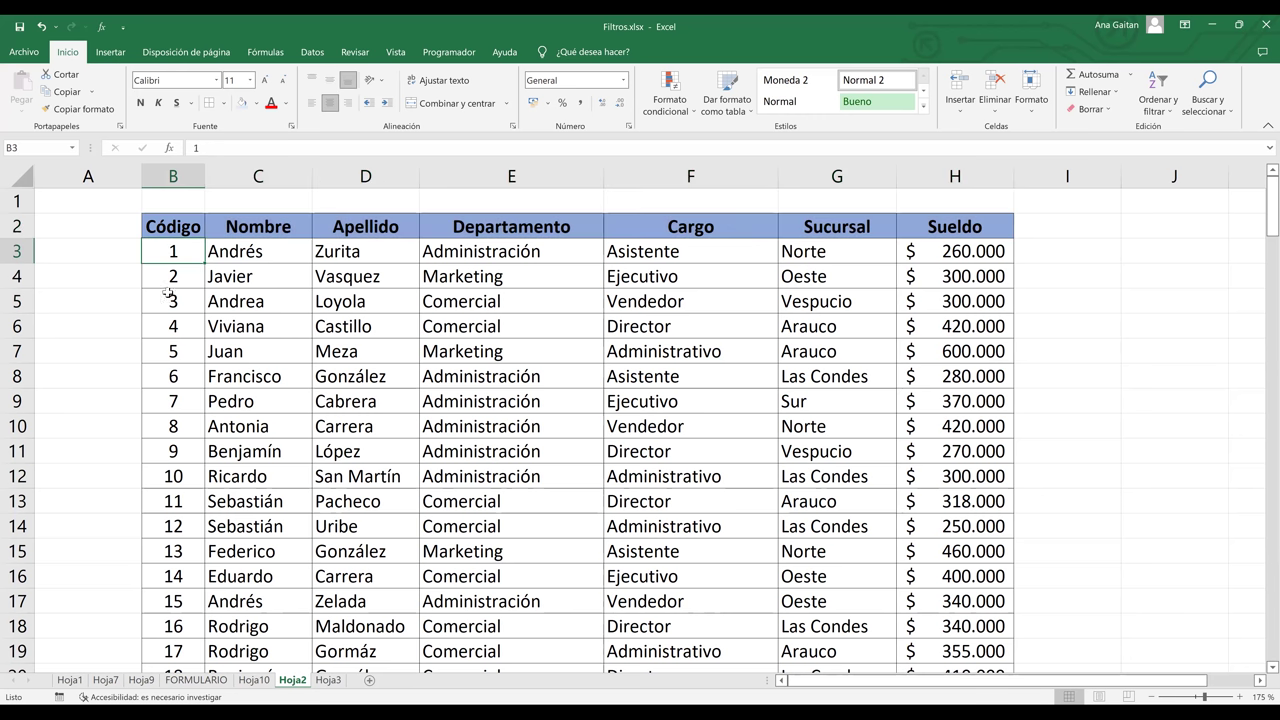
click(176, 229)
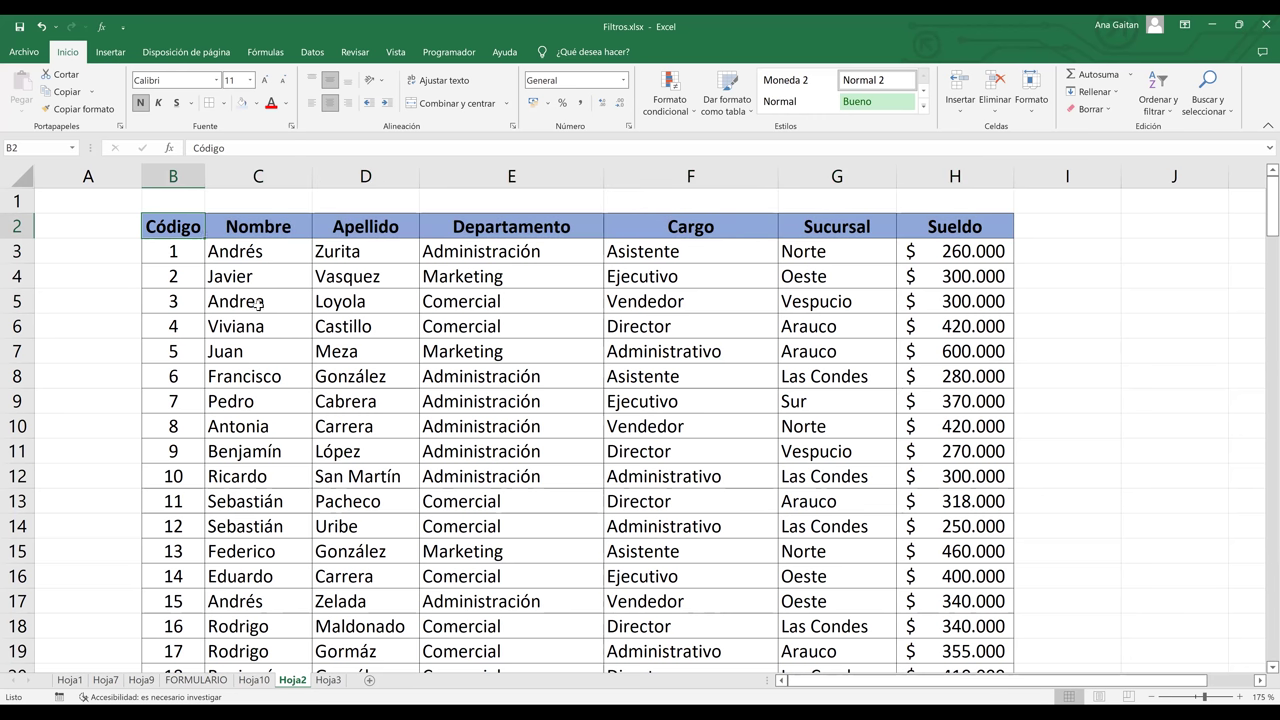
click(265, 266)
click(258, 232)
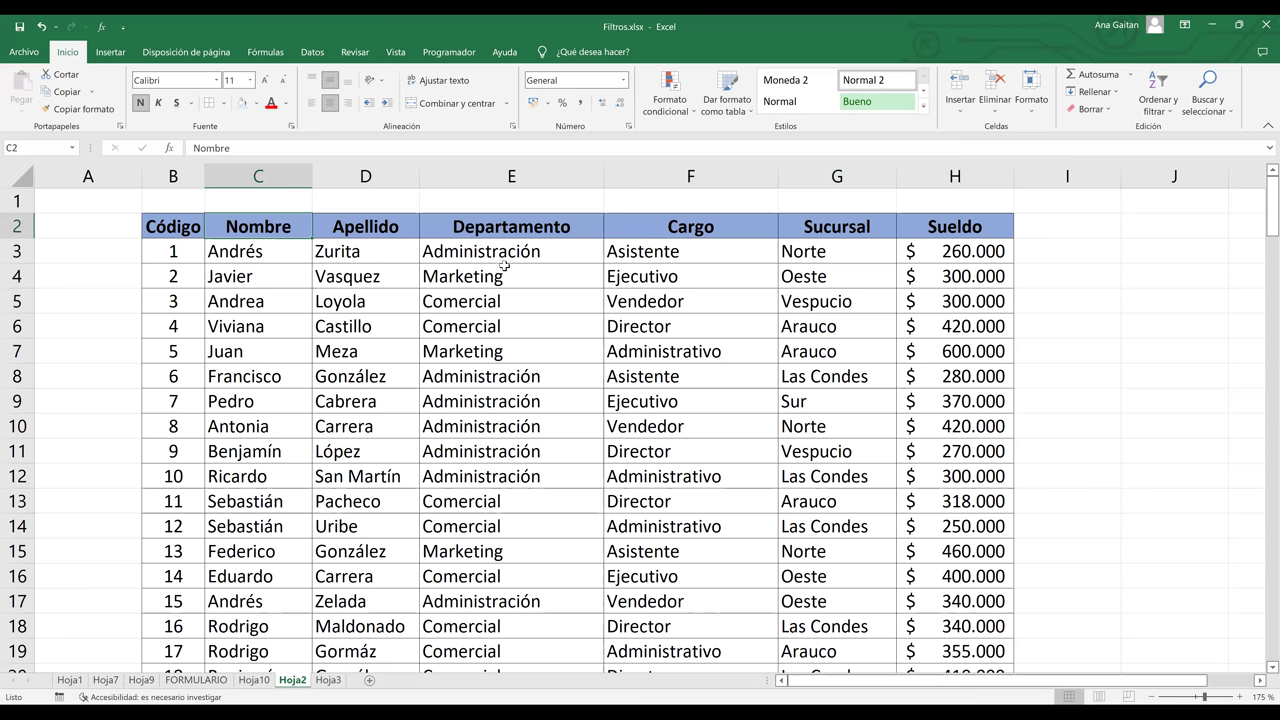
Highlight the Departamento cells E4:E11 and point out the Cargo cell F5.
drag(509, 278, 517, 452)
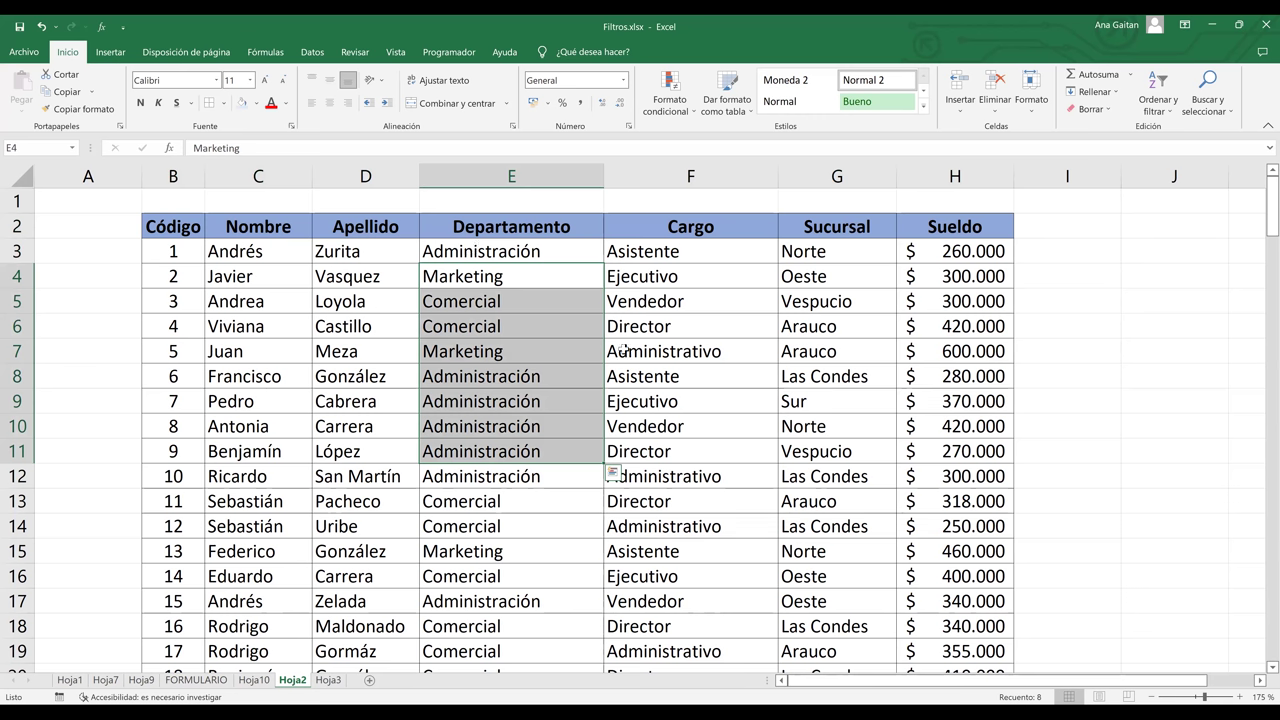
click(678, 298)
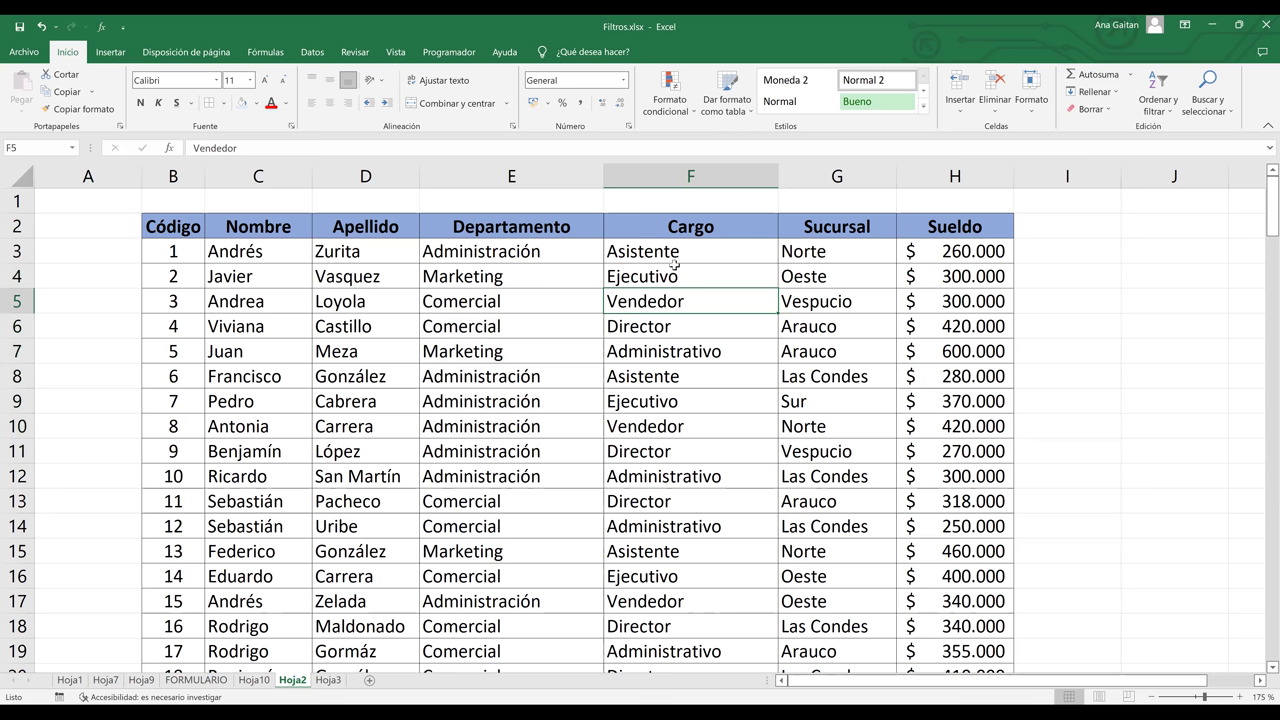
Point out the Sucursal and Sueldo values down to row 12, returning to each column's header cell.
click(838, 276)
click(838, 342)
click(834, 468)
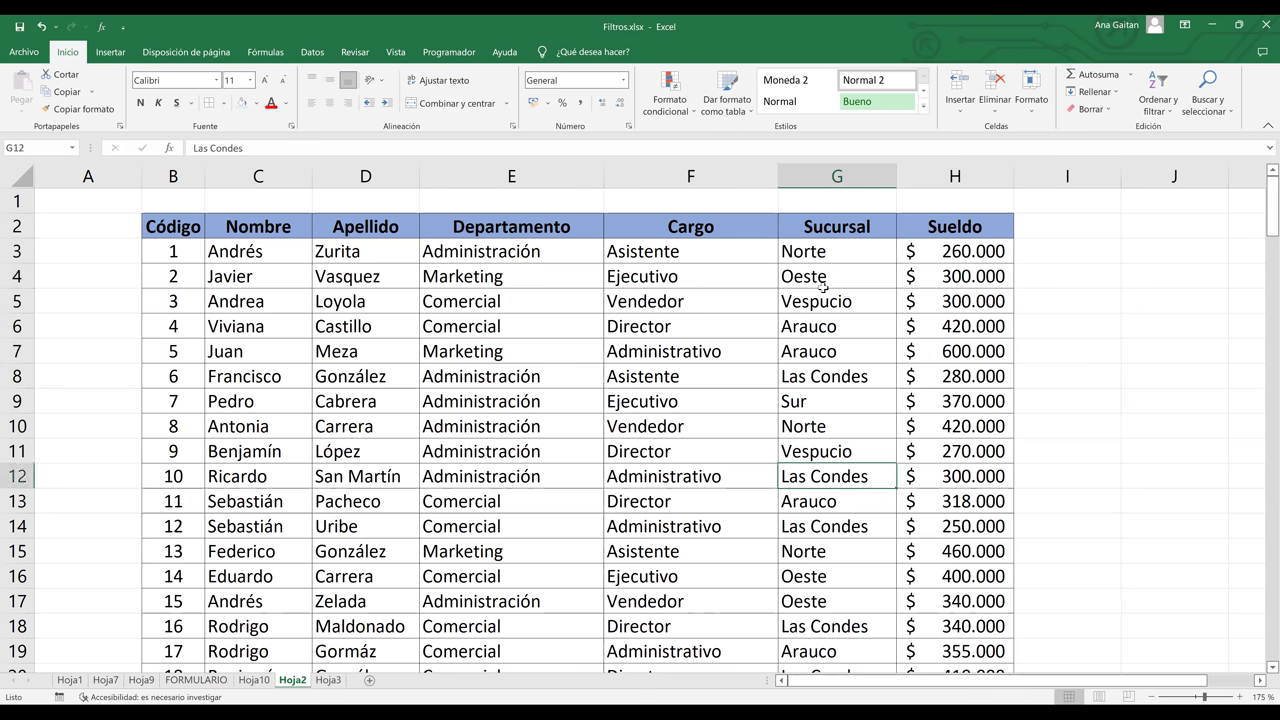
click(834, 230)
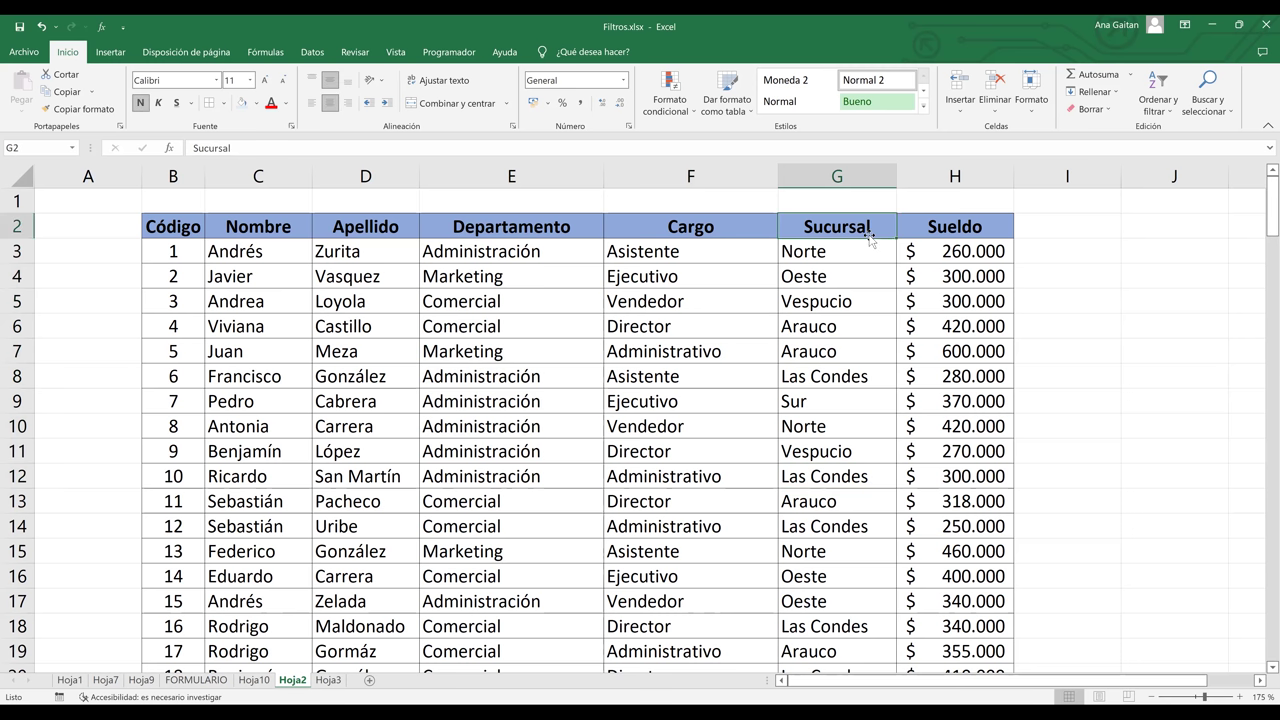
click(970, 245)
drag(967, 350, 967, 378)
click(967, 478)
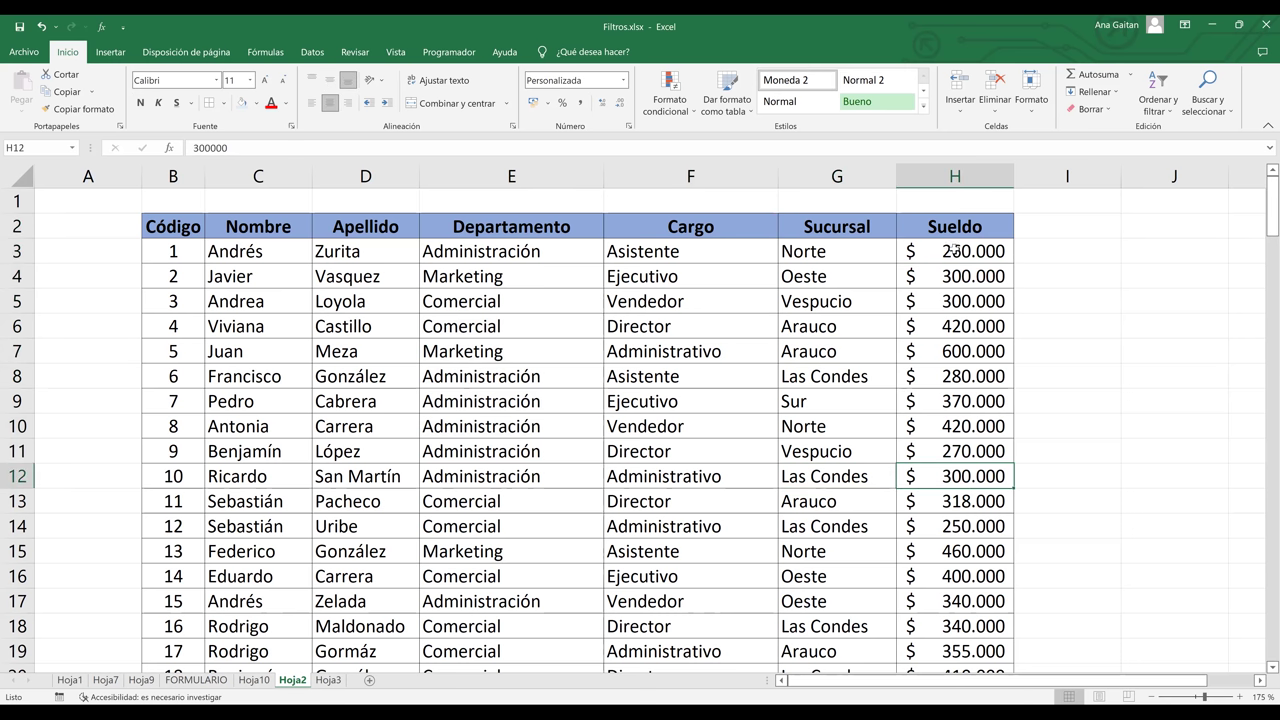
click(953, 231)
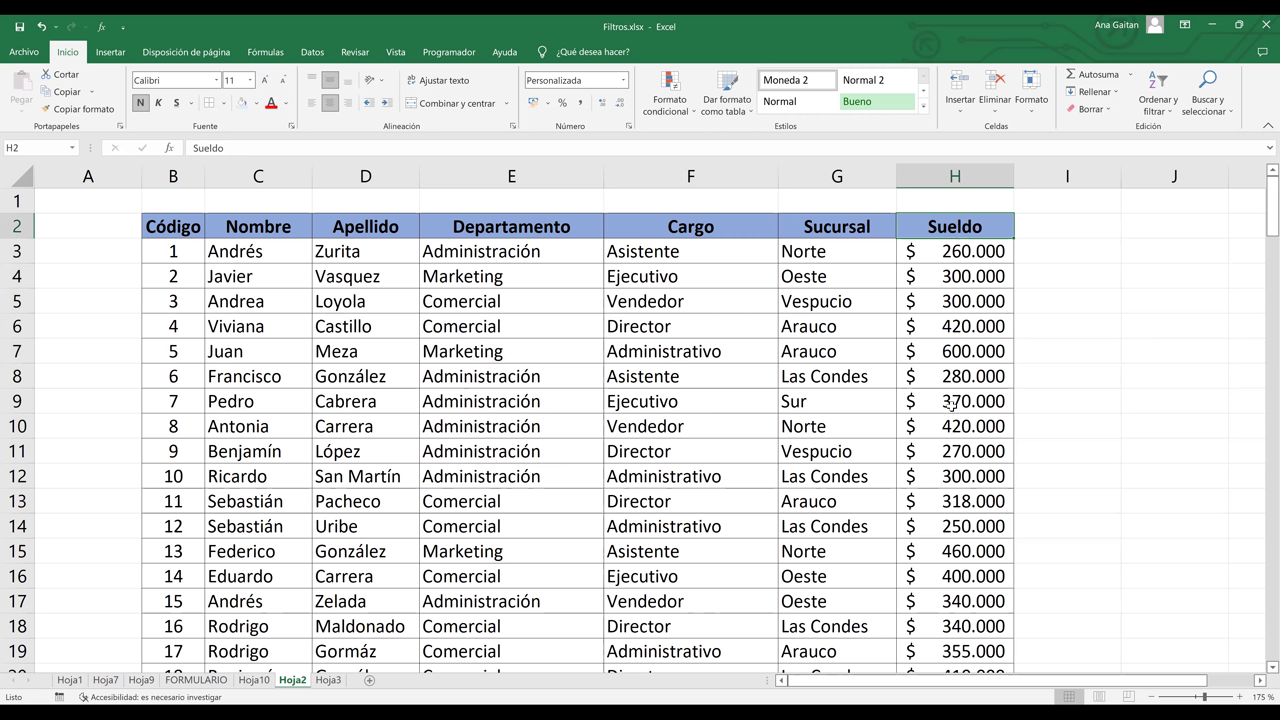
Rename the header in H2 as Sueldos and return to the Código header B2.
double_click(992, 228)
key(BackSpace)
key(BackSpace)
key(BackSpace)
key(BackSpace)
key(BackSpace)
key(BackSpace)
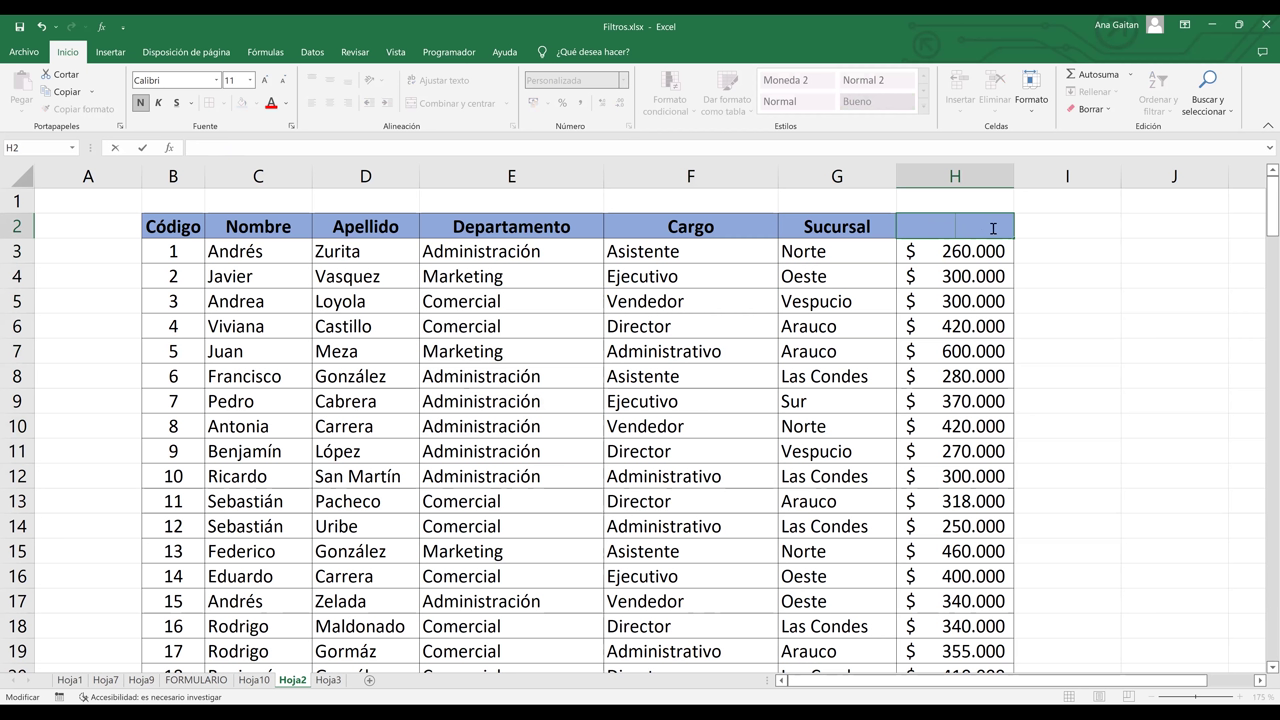
text(Sueldos)
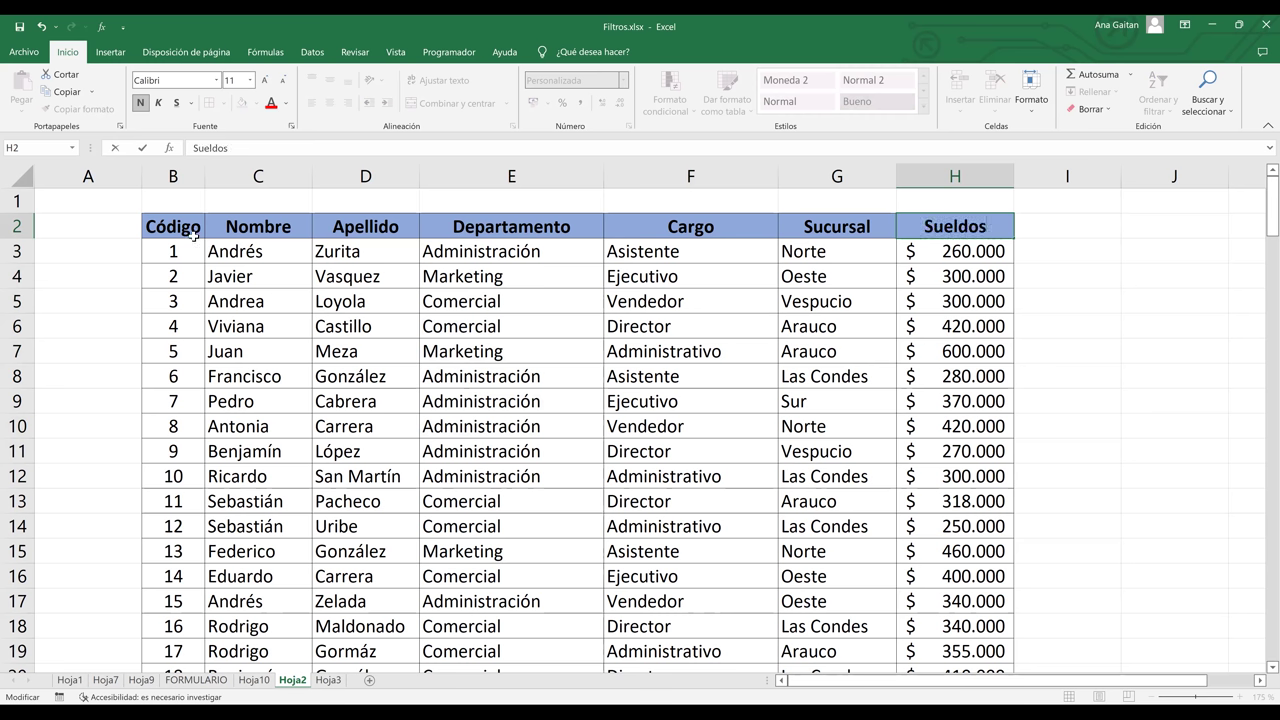
mouse_move(175, 226)
mouse_down()
mouse_move(496, 242)
mouse_move(173, 232)
mouse_up()
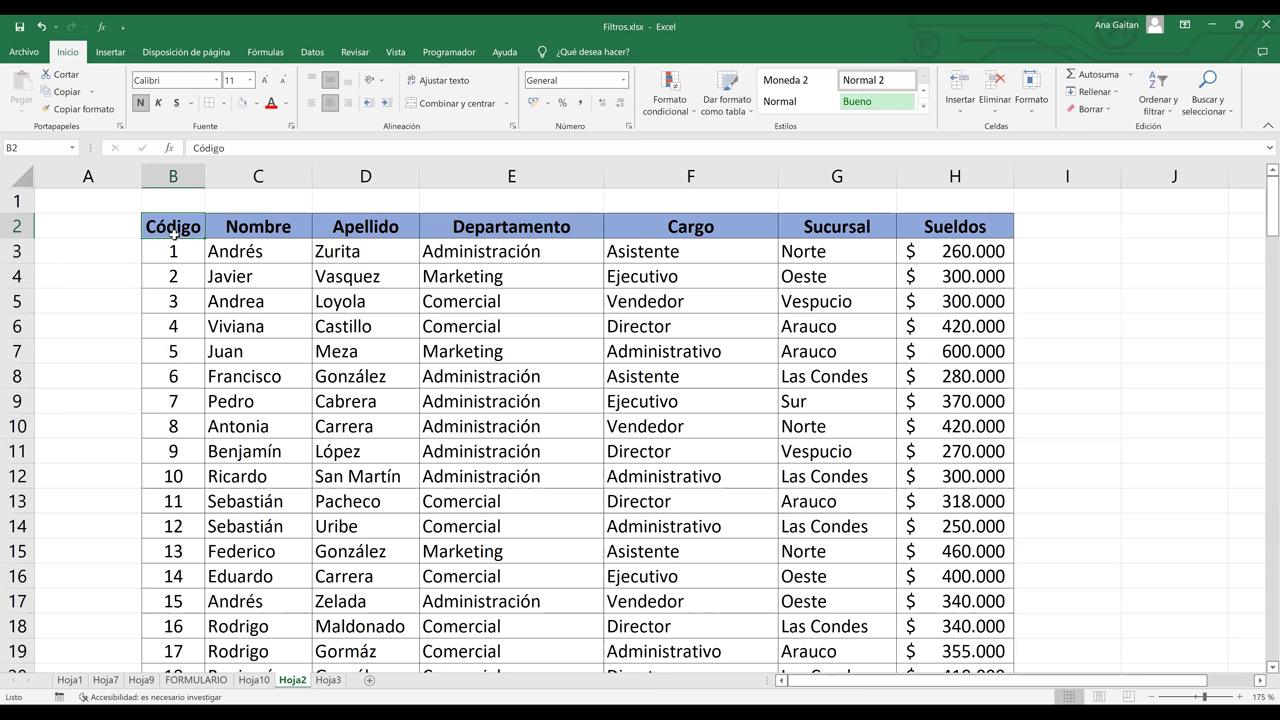
Try to turn on filters for the header row B2:H2.
key(ctrl+shift+Right)
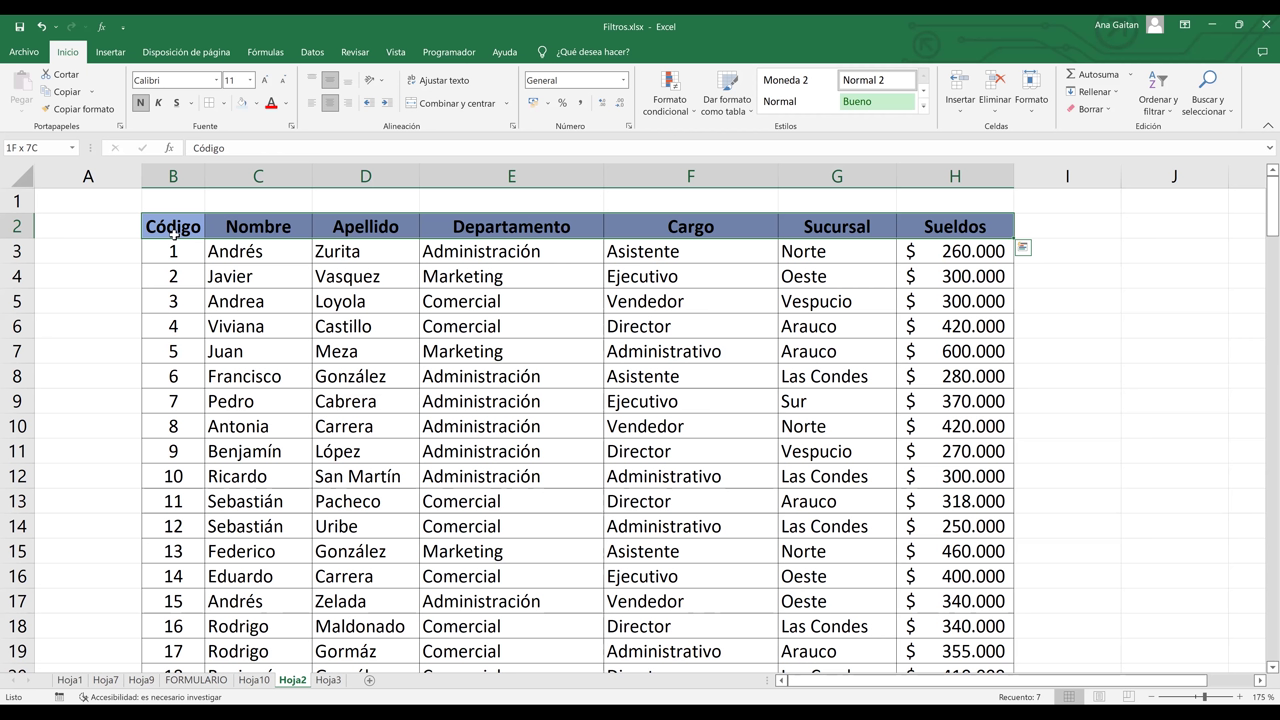
text(L)
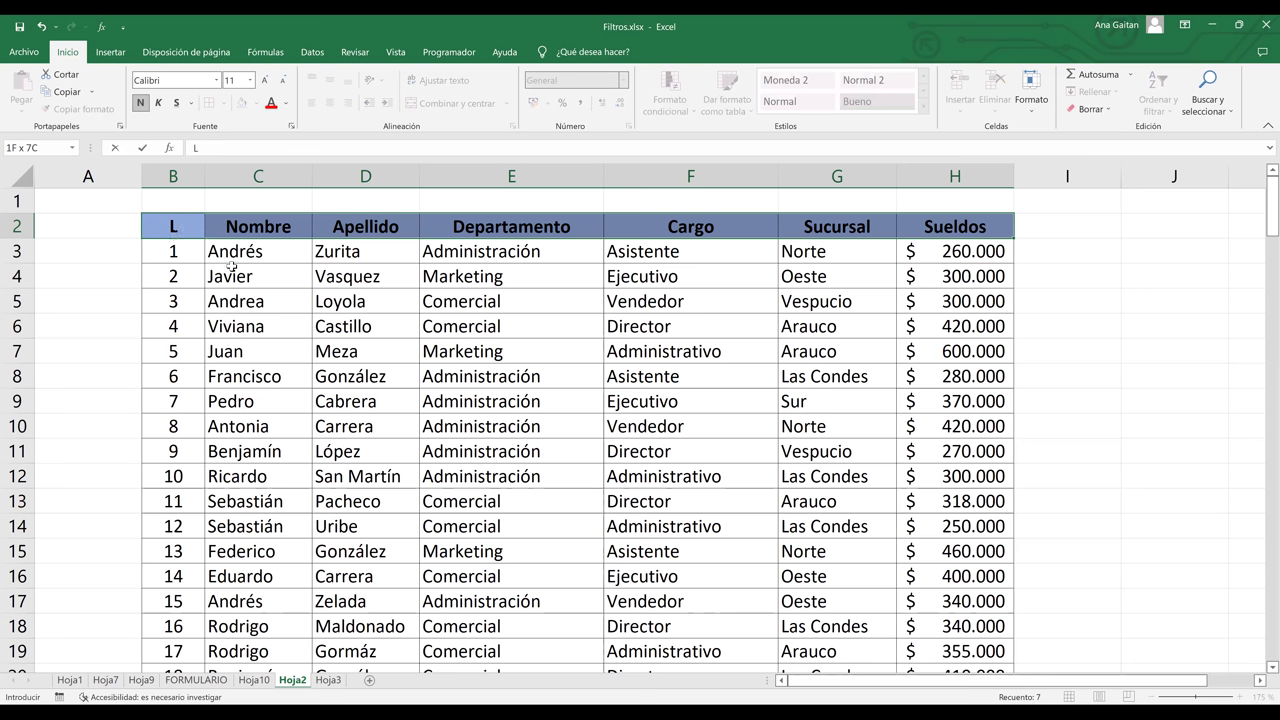
click(185, 227)
click(184, 229)
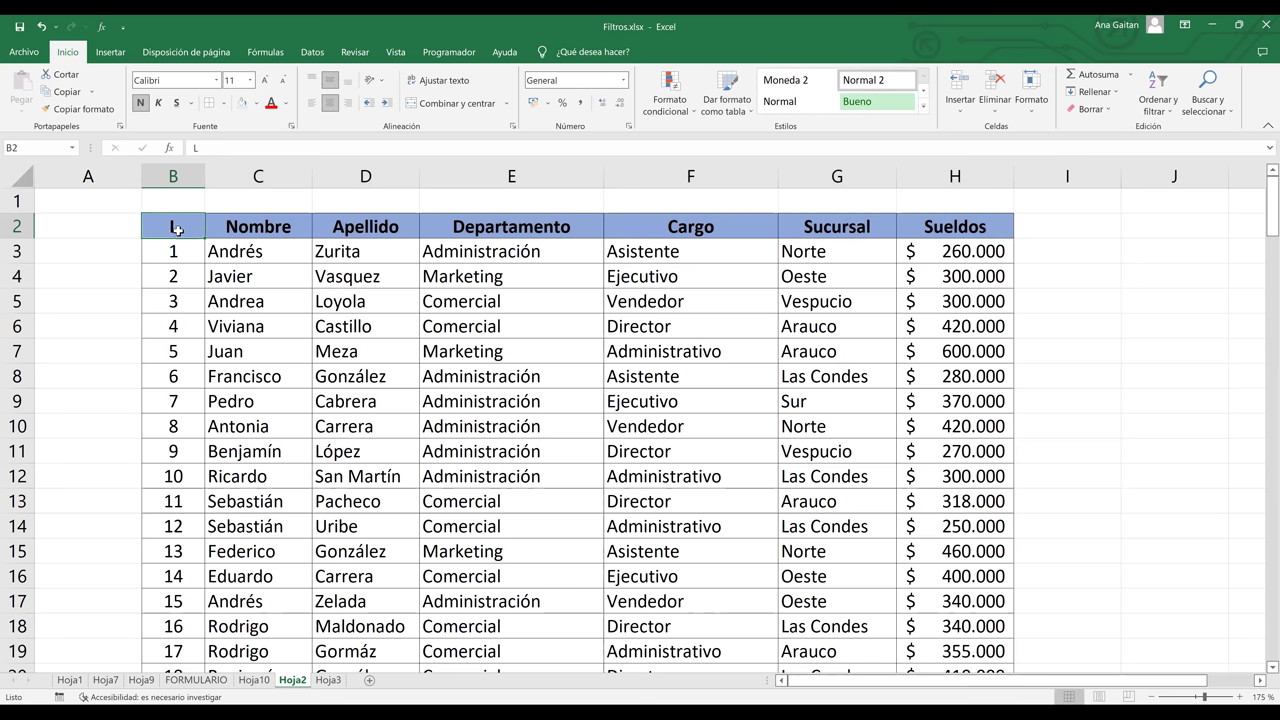
Replace the header text in B2 with Código.
mouse_move(205, 228)
mouse_down()
mouse_move(240, 230)
mouse_move(180, 232)
mouse_up()
key(BackSpace)
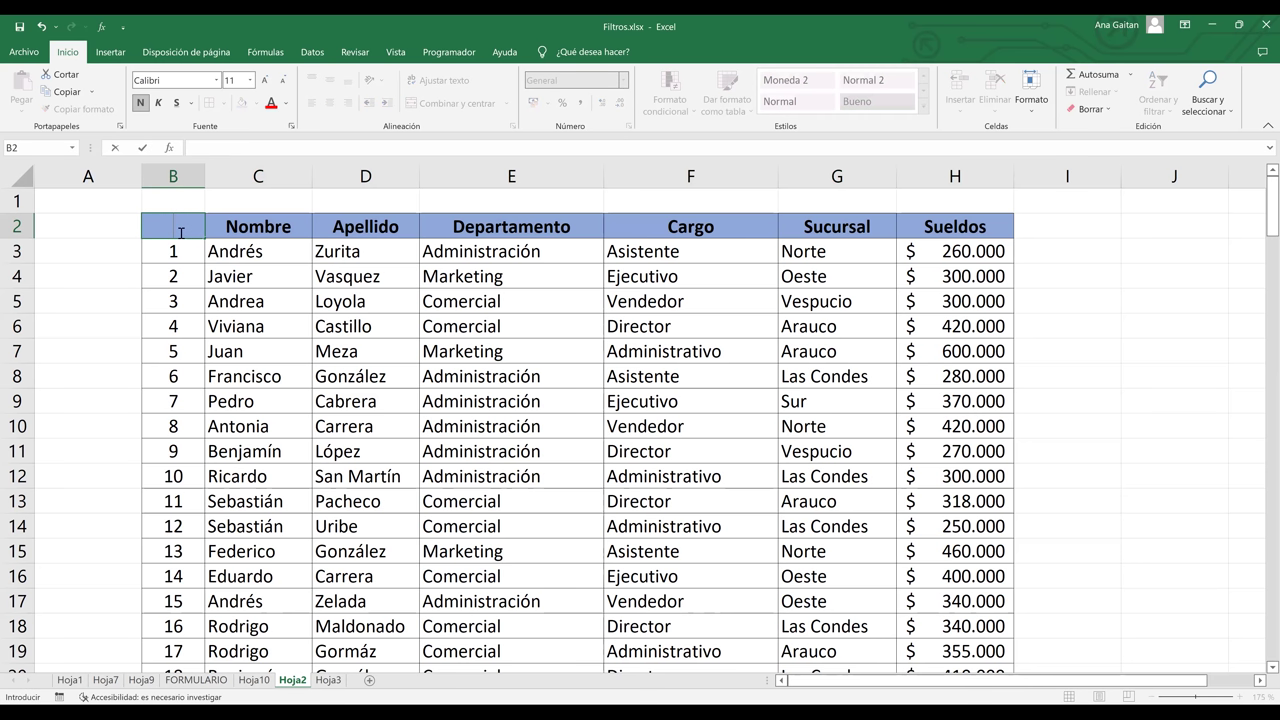
text(Codigo)
click(166, 228)
key(BackSpace)
text(ó)
key(ctrl+Return)
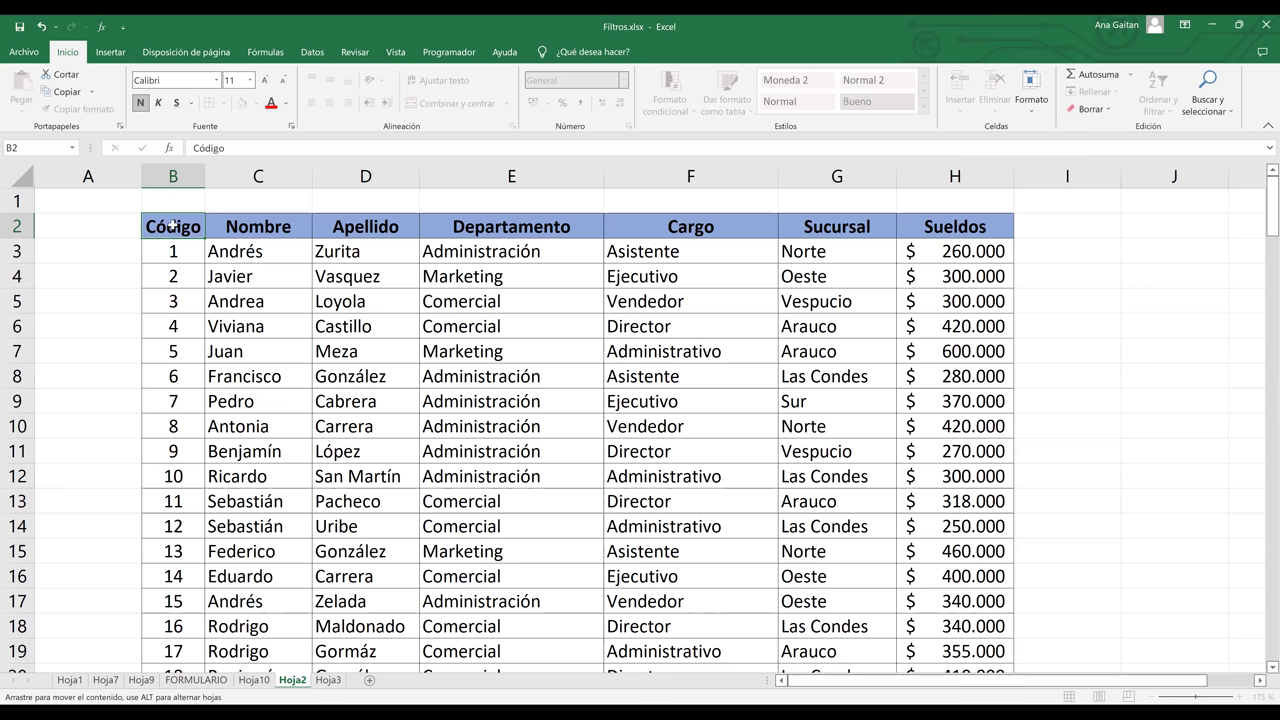
Turn on filters for the header row B2:H2.
key(ctrl+shift+Right)
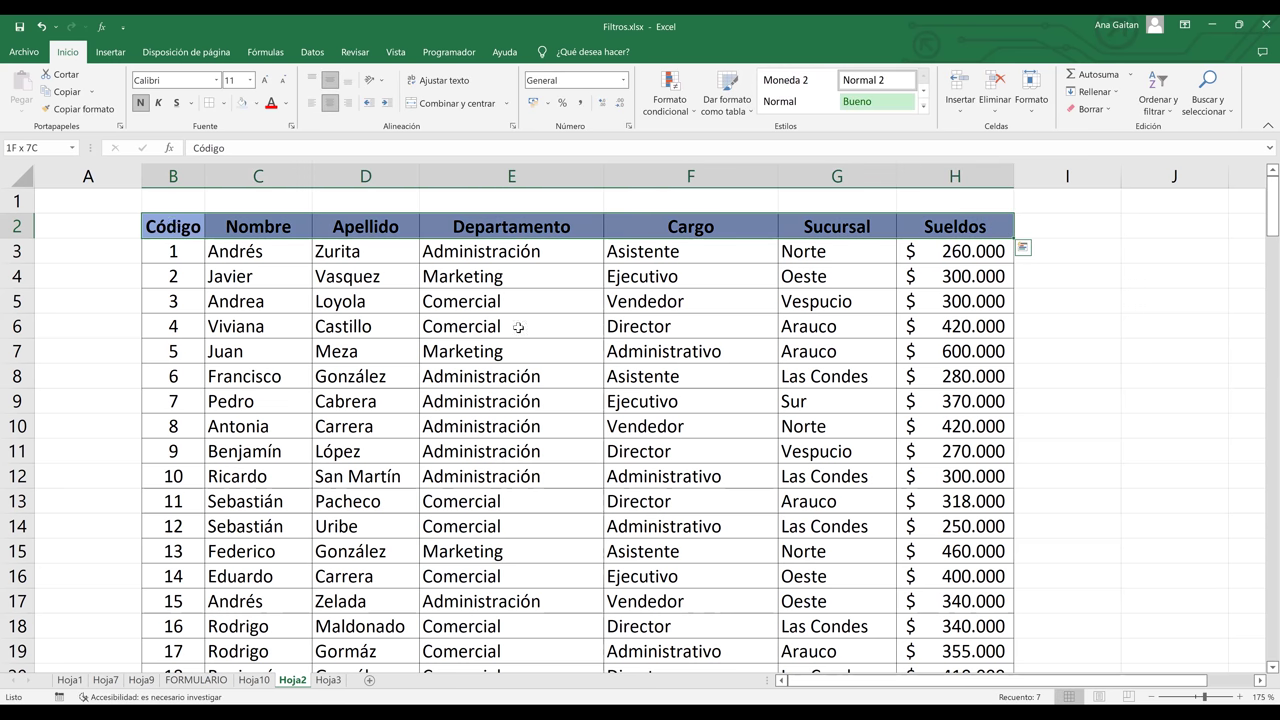
key(ctrl+shift+l)
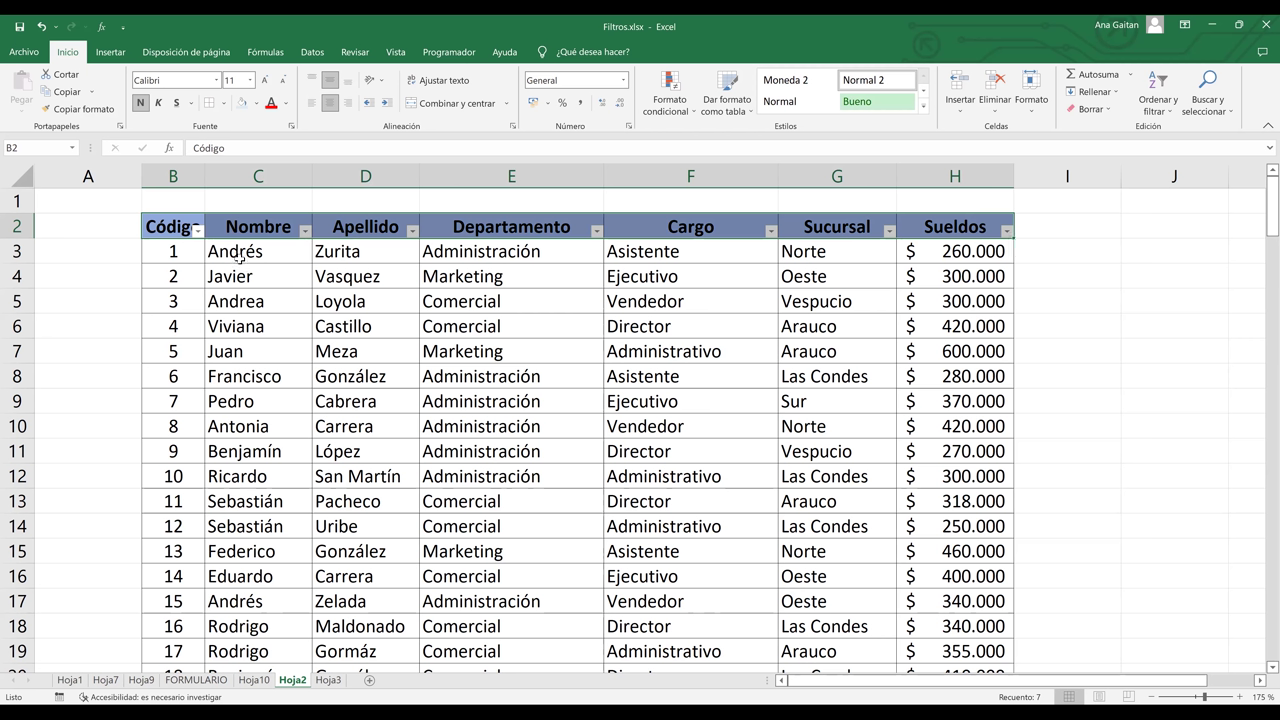
scroll(238, 256, up, 7)
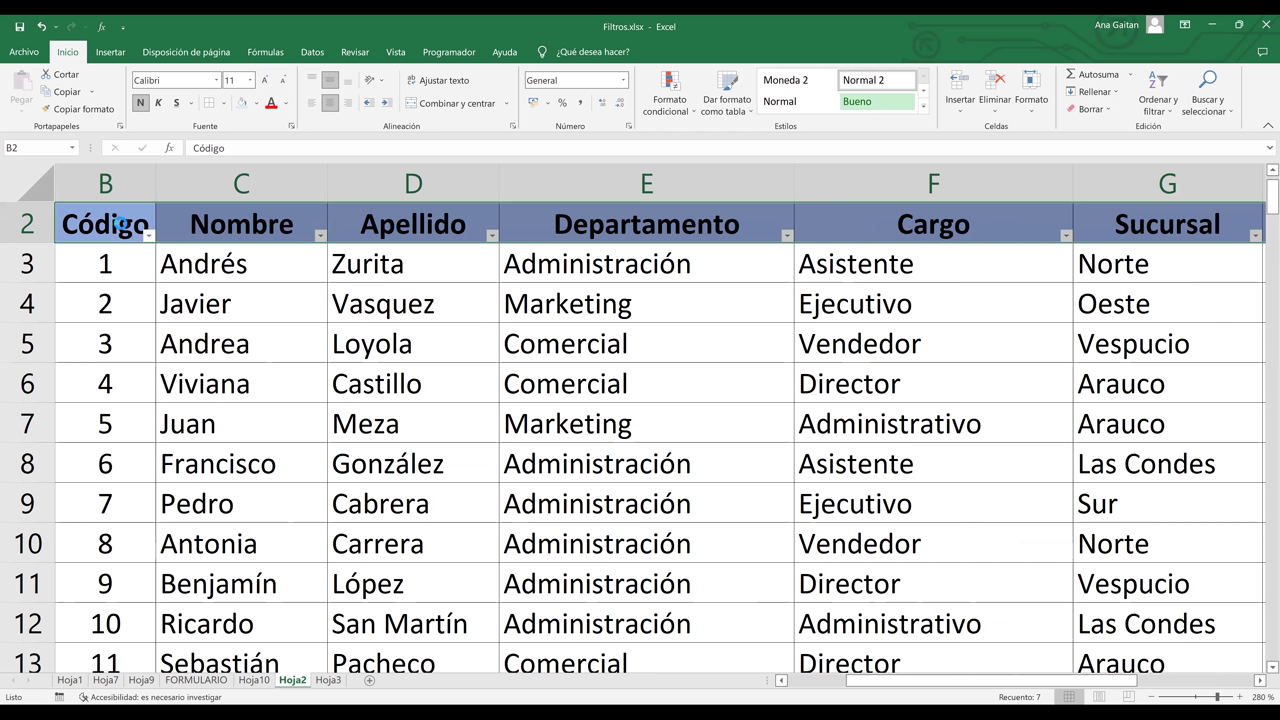
scroll(177, 213, down, 3)
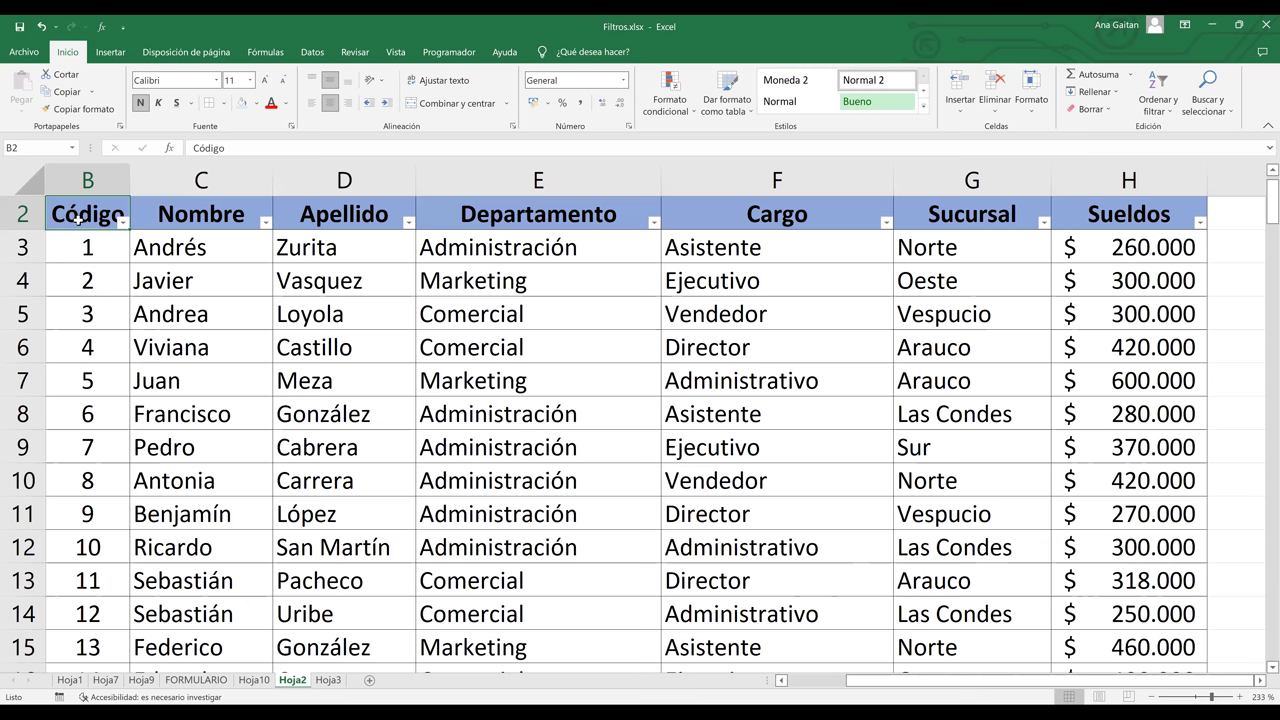
Remove the filters from the header row B2:H2 and return to the Código header.
key(ctrl+shift+Right)
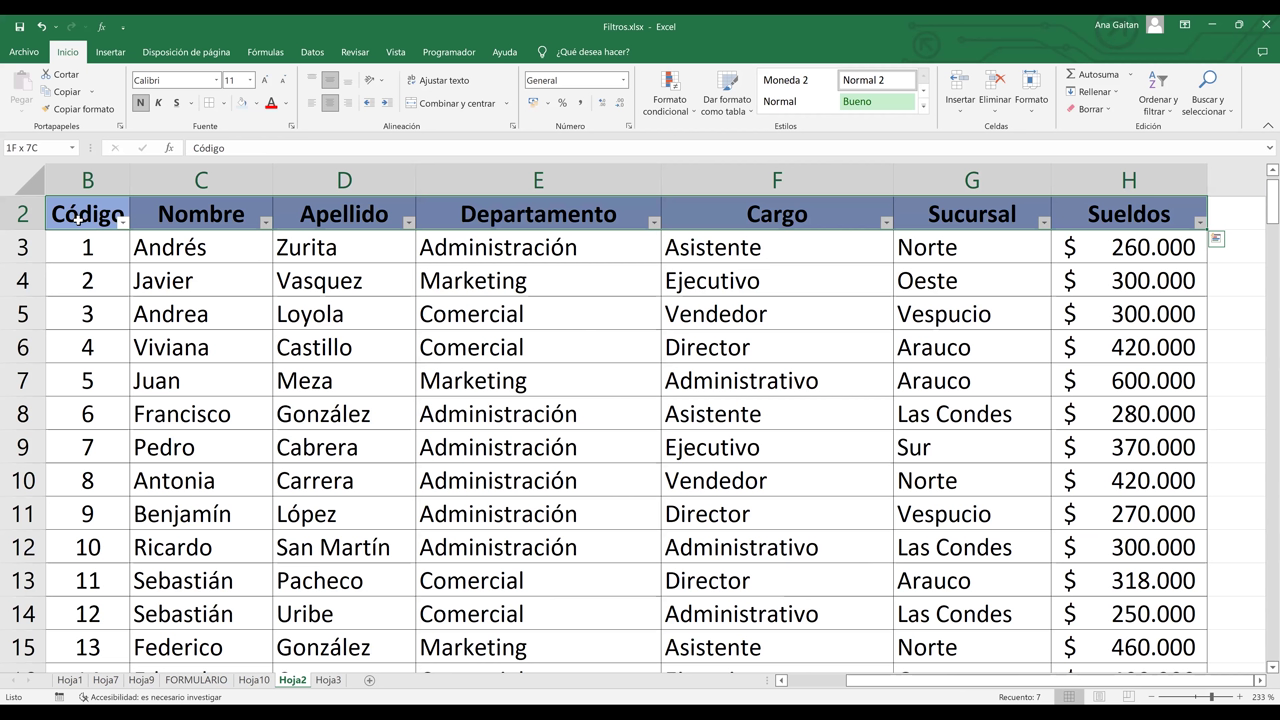
key(ctrl+shift+l)
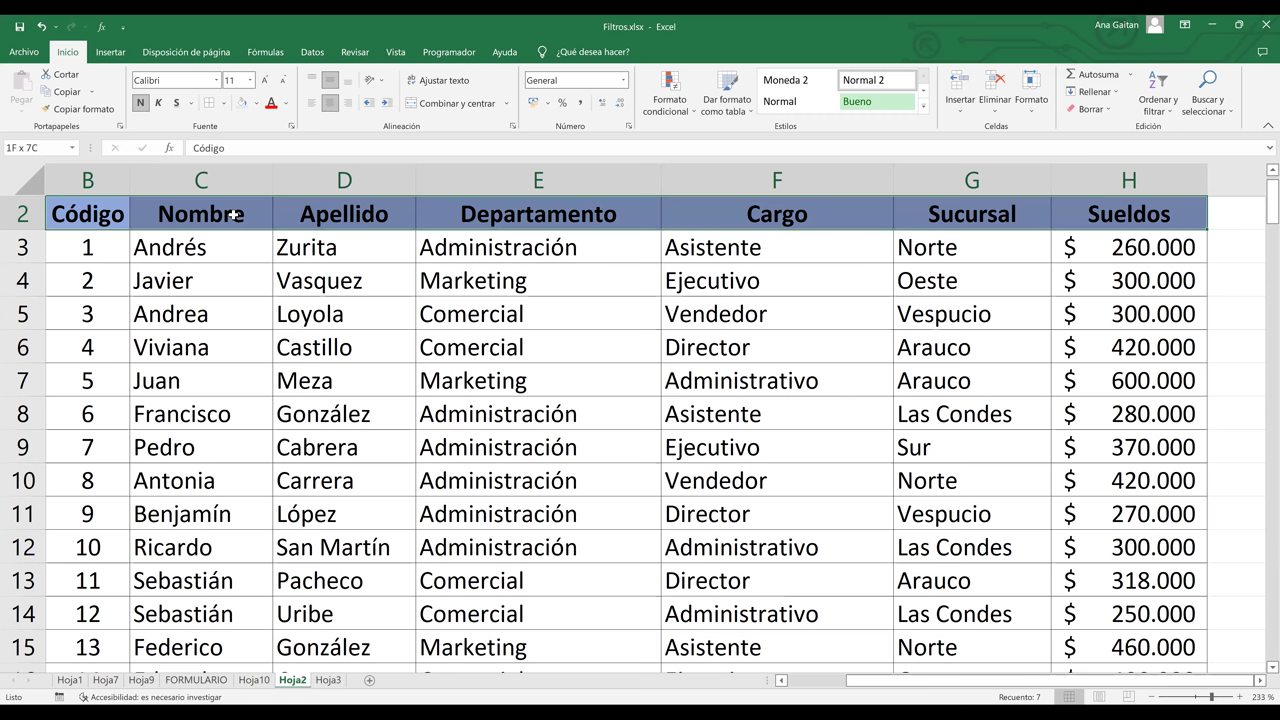
click(121, 223)
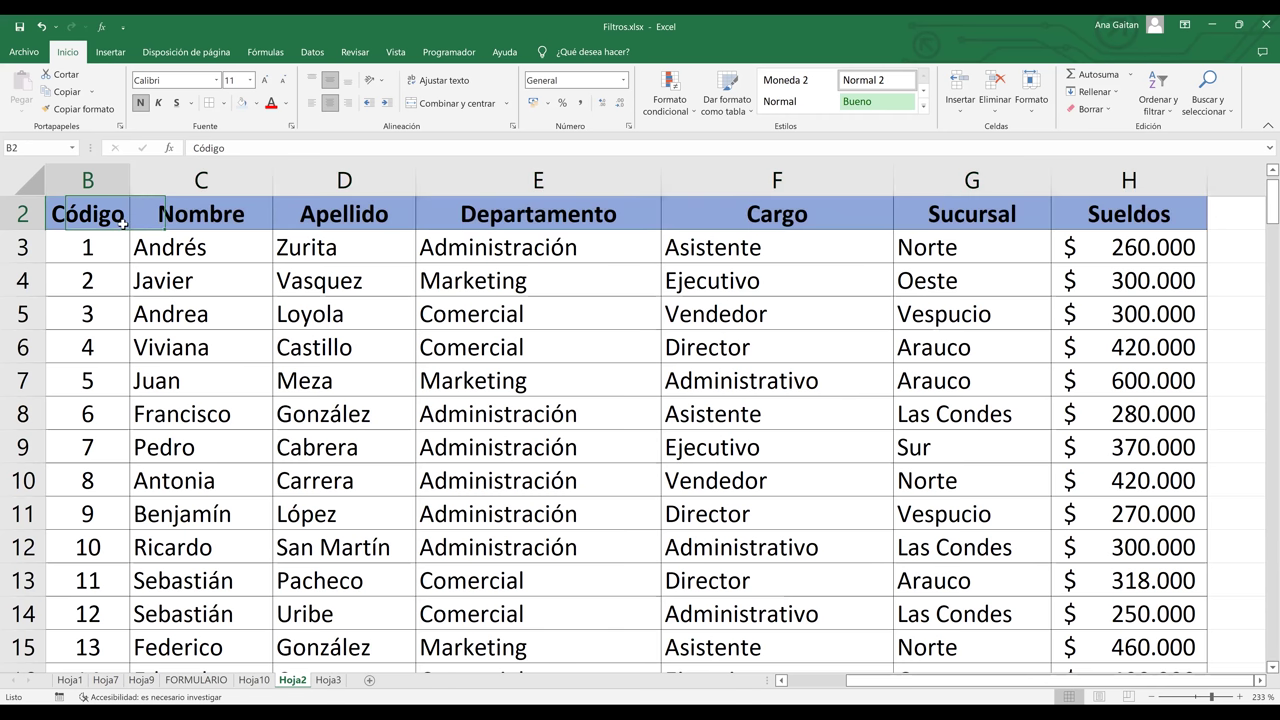
Apply the Filtro option to the header row B2:H2 again and select the Sueldos header cell H2.
key(ctrl+shift+Right)
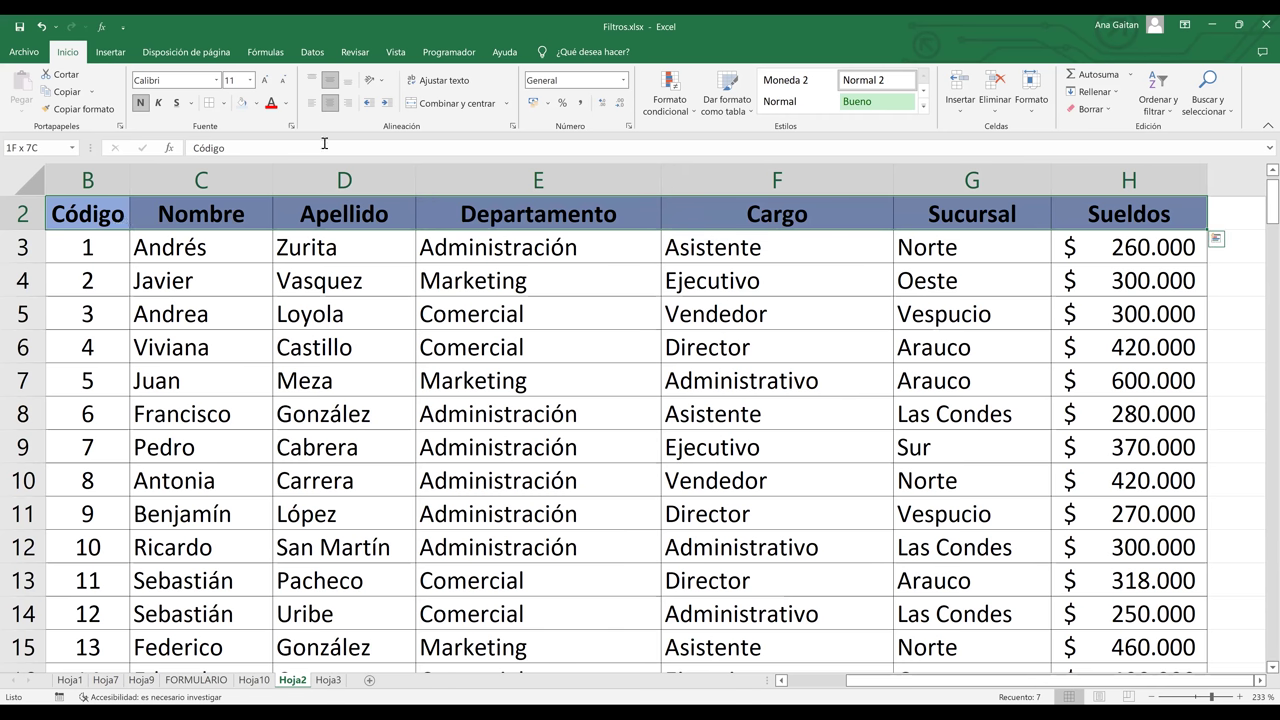
click(312, 51)
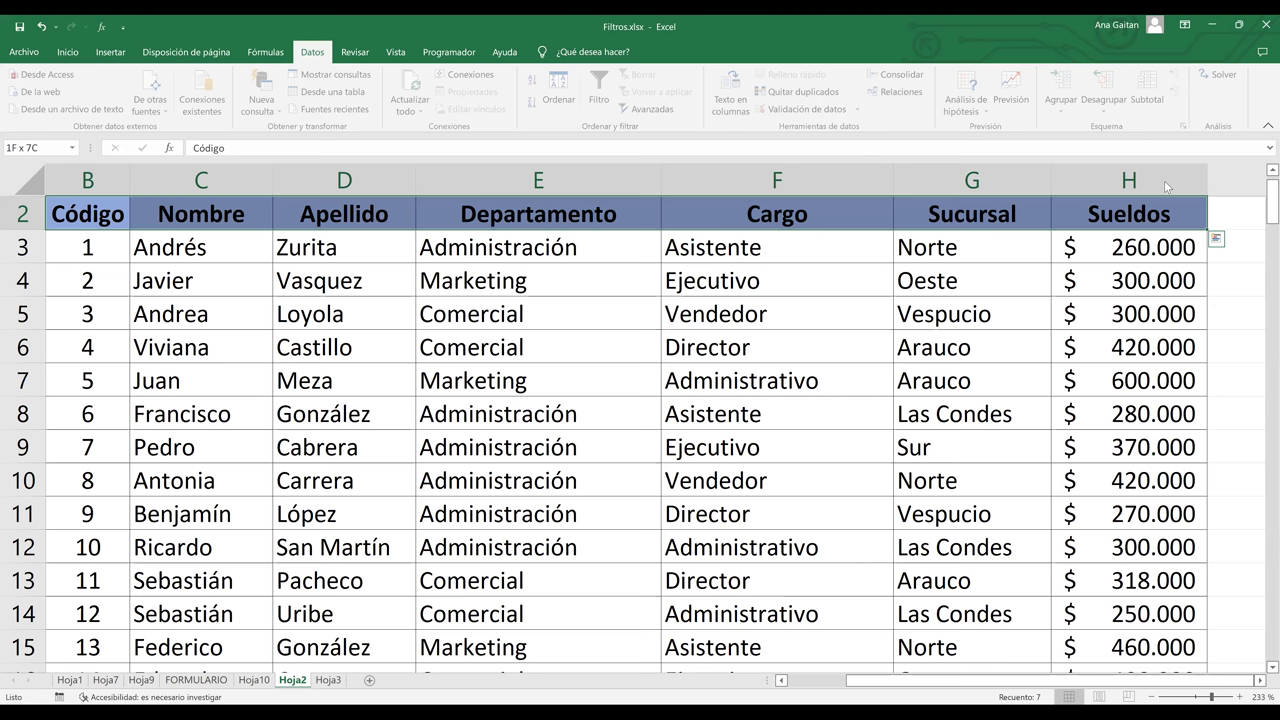
key(alt+o)
key(s)
key(s)
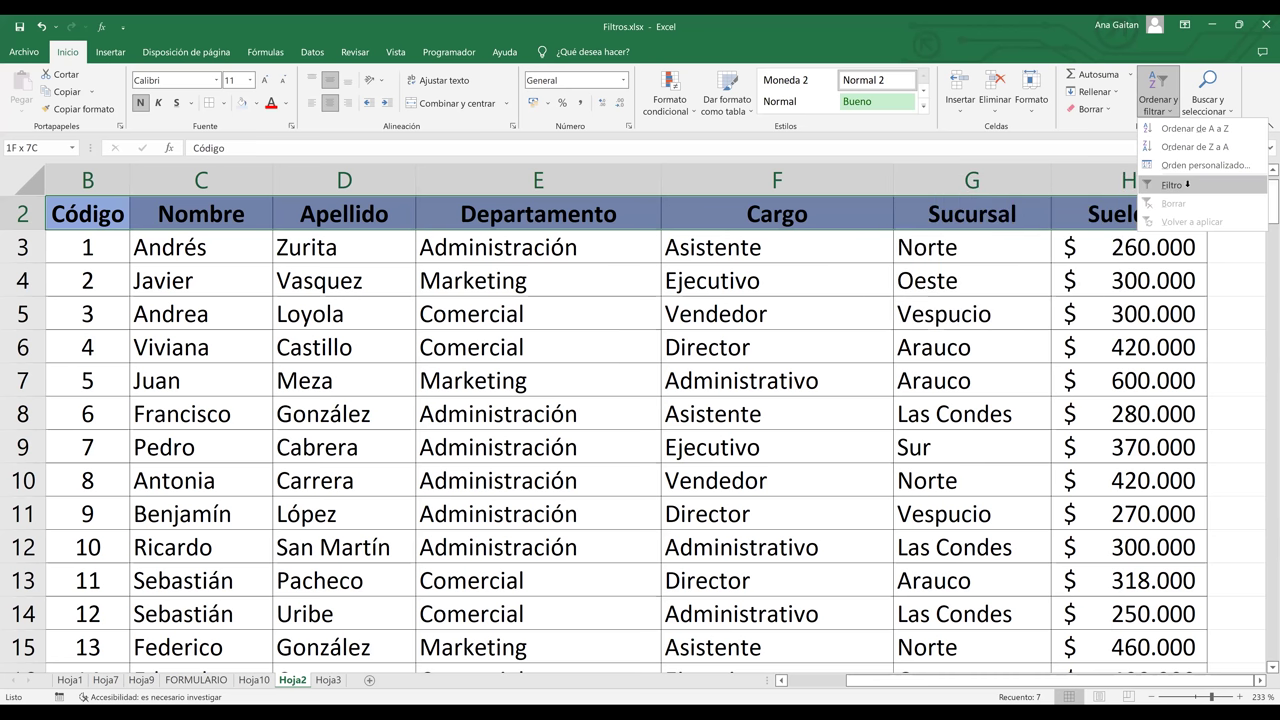
click(1134, 240)
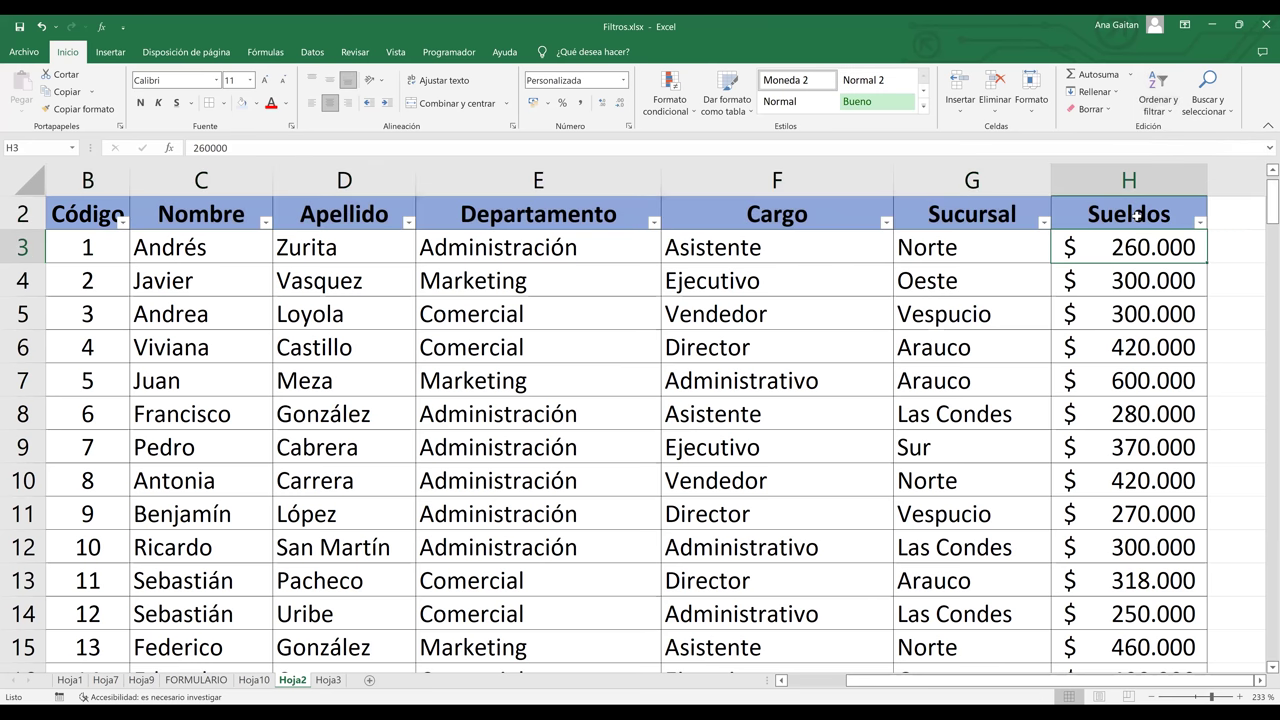
click(1137, 215)
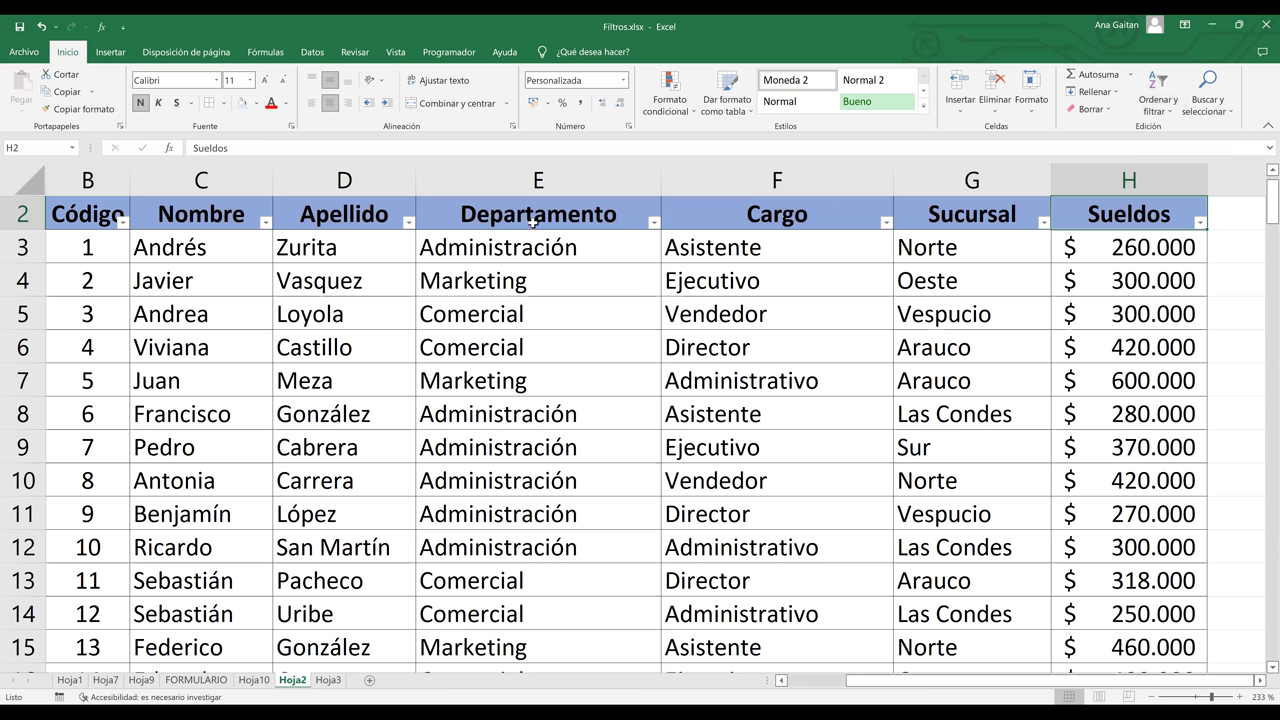
Filter the Nombre column to a single employee's first name by clearing all the other entries.
click(266, 225)
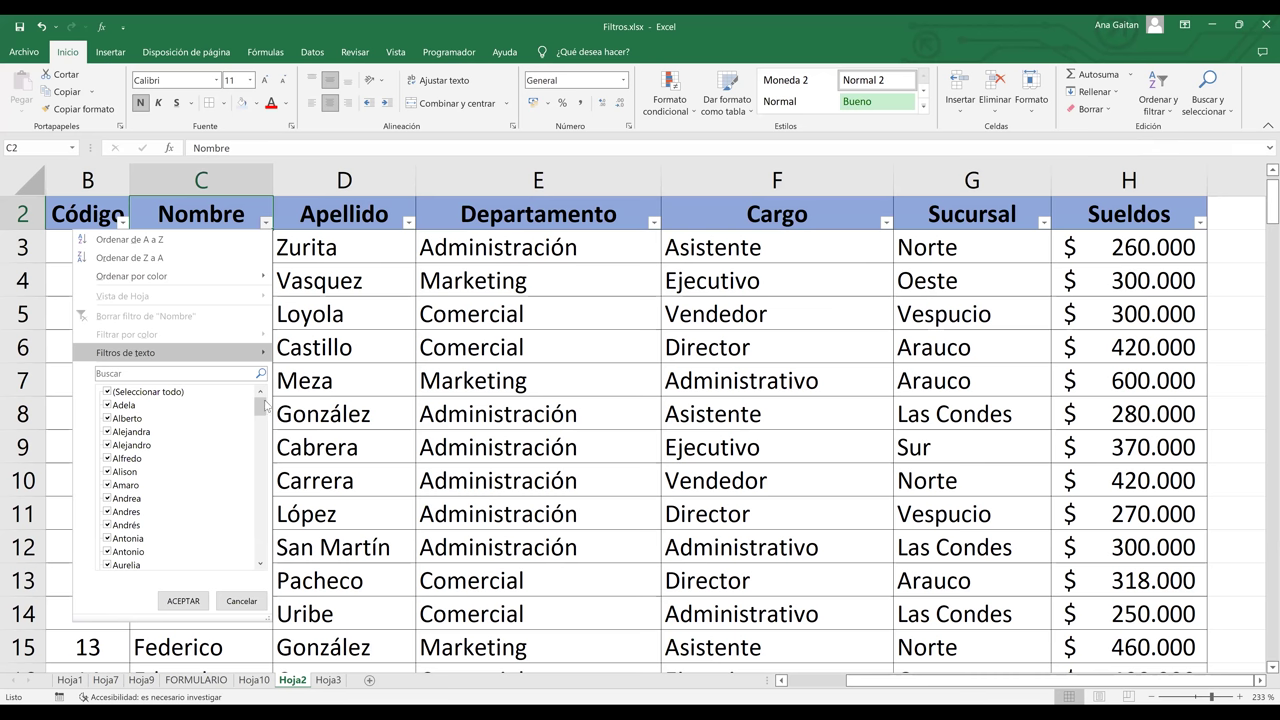
scroll(257, 466, down, 5)
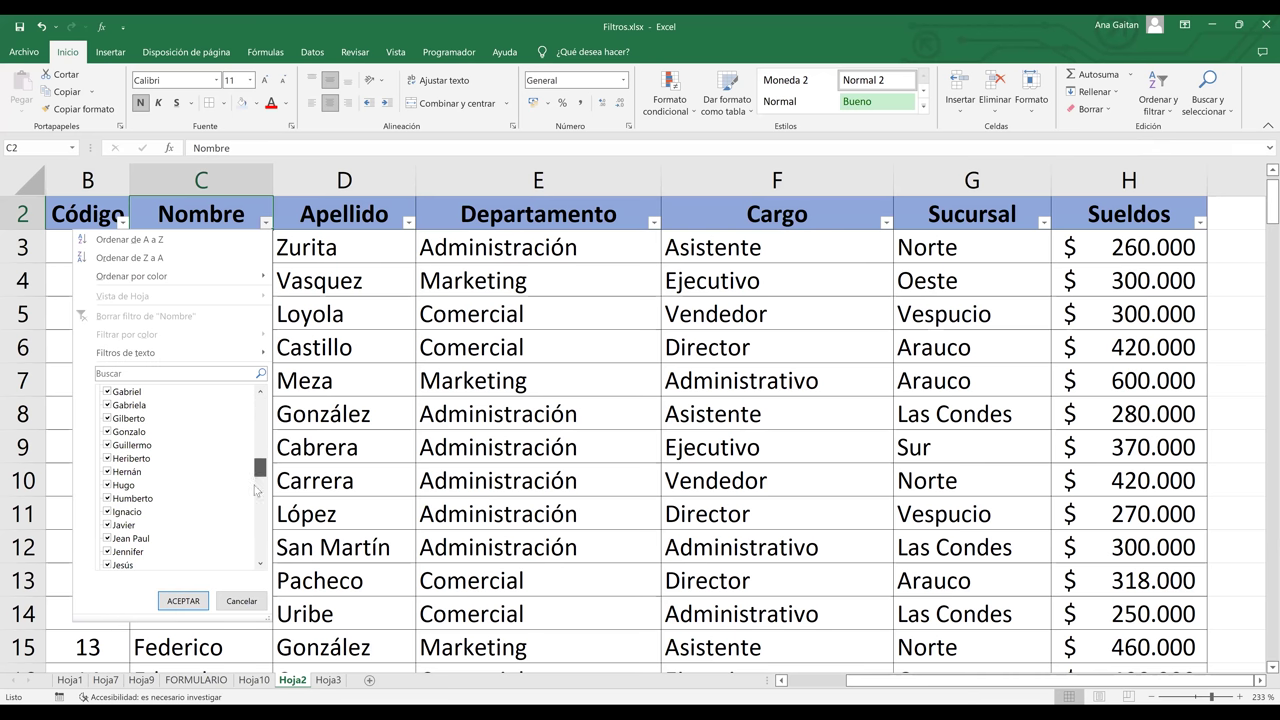
scroll(252, 540, down, 5)
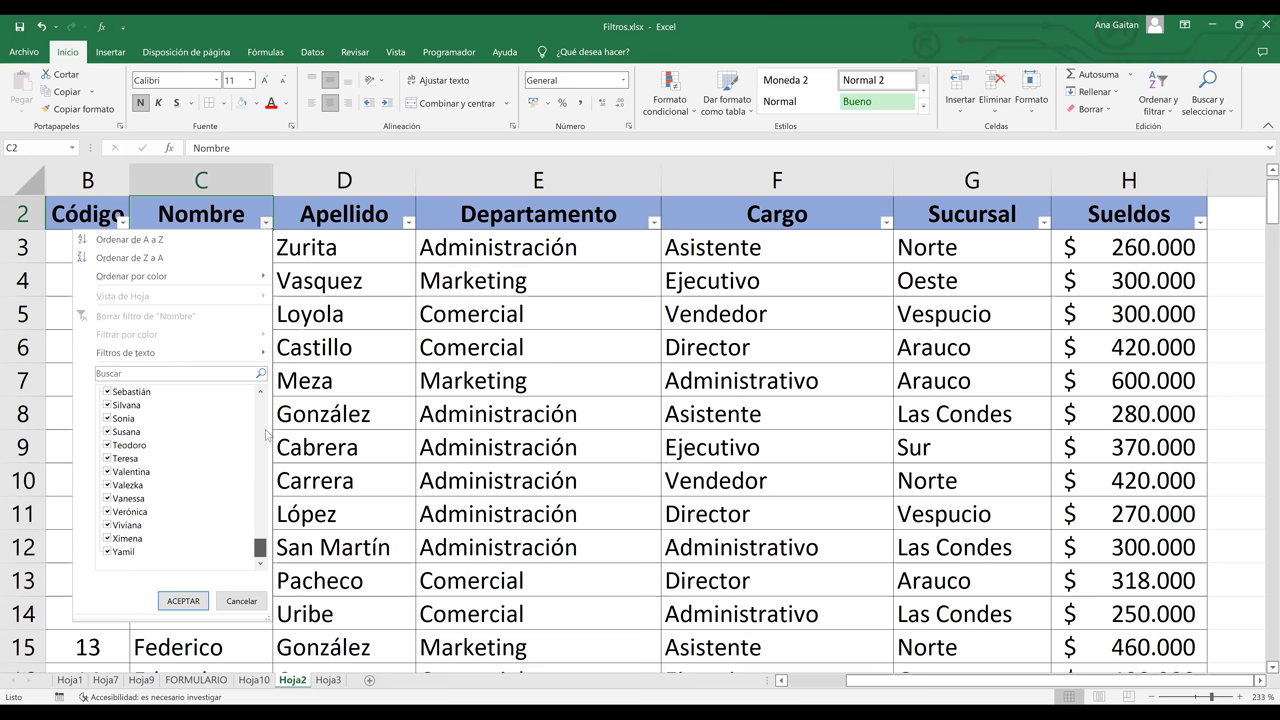
scroll(268, 398, up, 10)
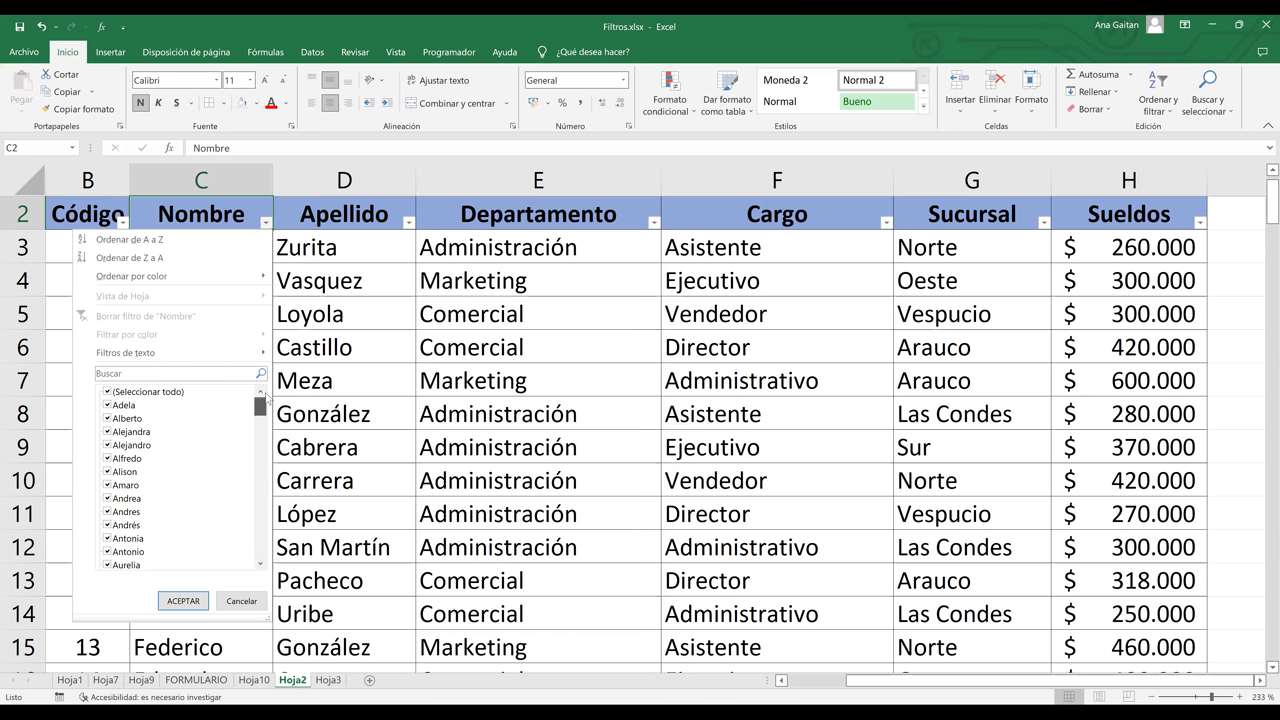
click(107, 392)
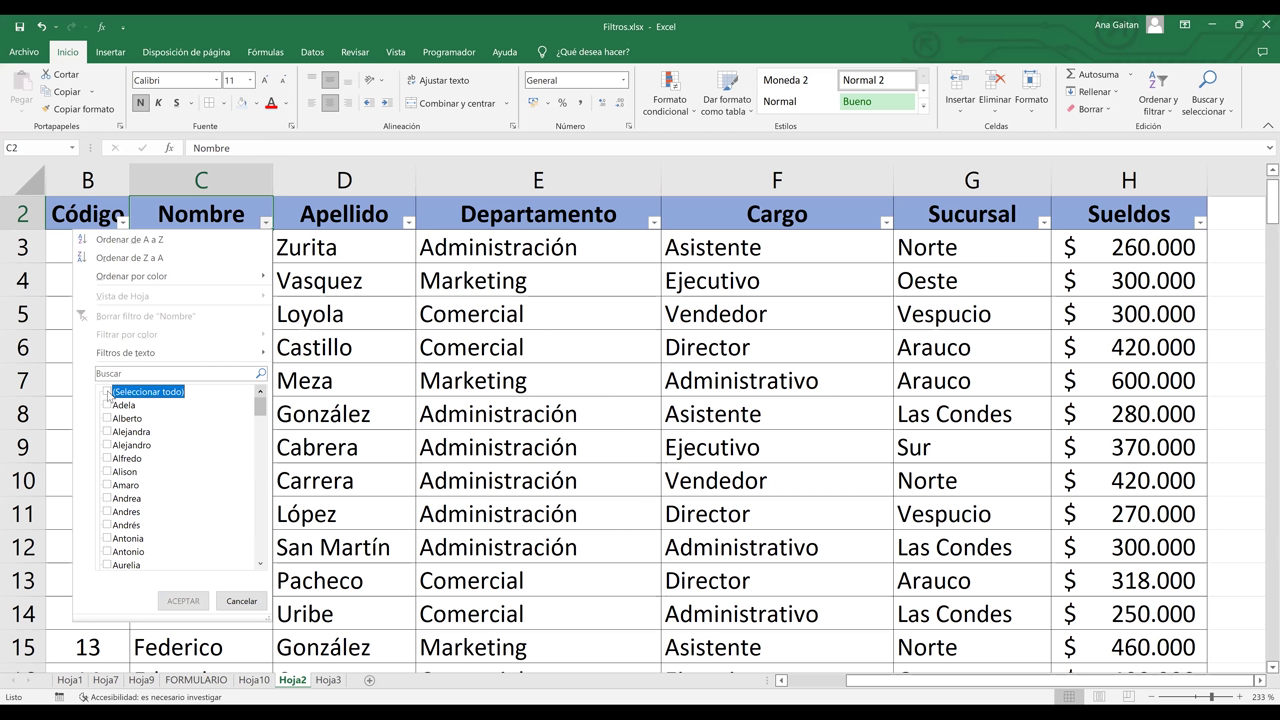
click(107, 540)
click(107, 539)
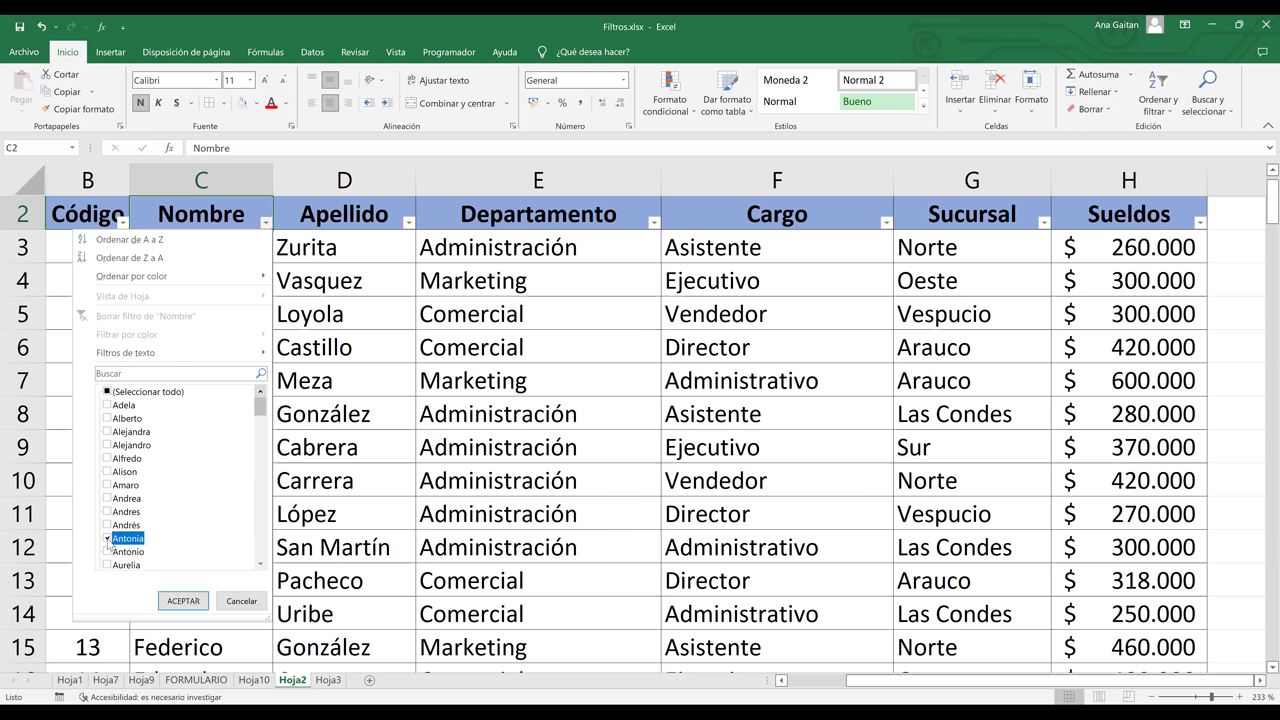
click(184, 603)
key(Return)
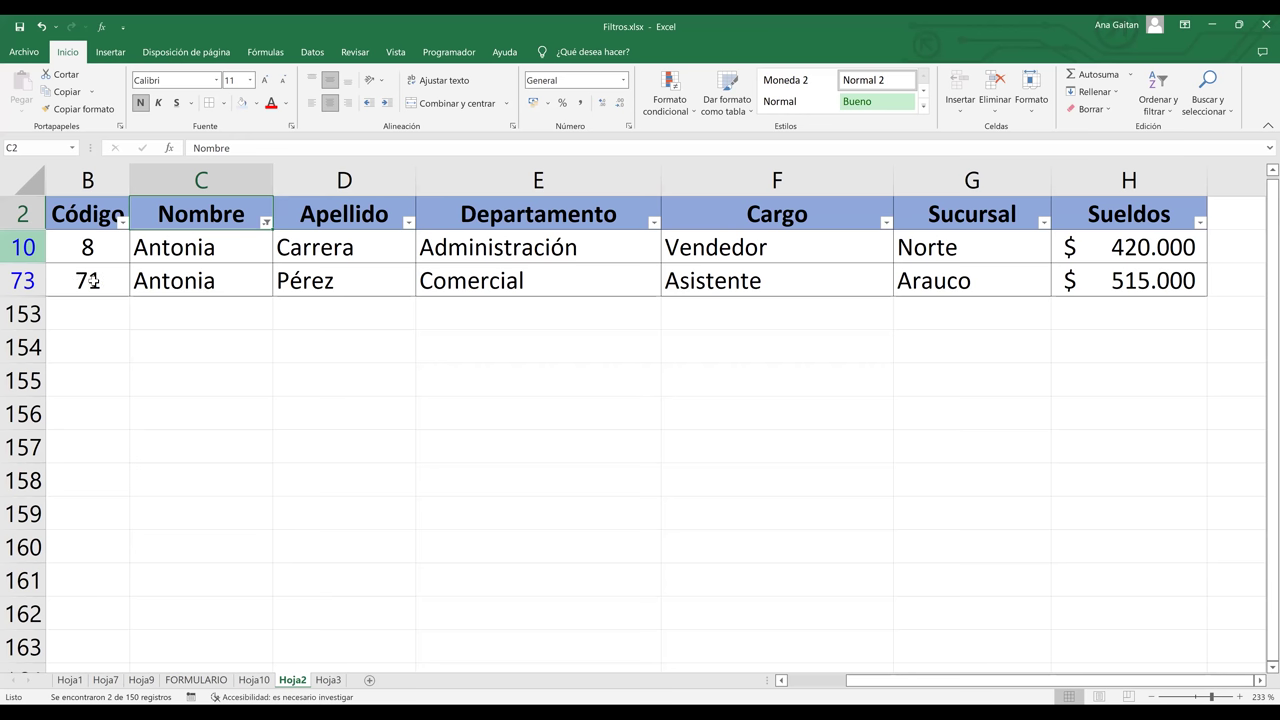
Review the Departamento, Cargo, Sucursal and Sueldos values of the filtered employee rows.
click(528, 256)
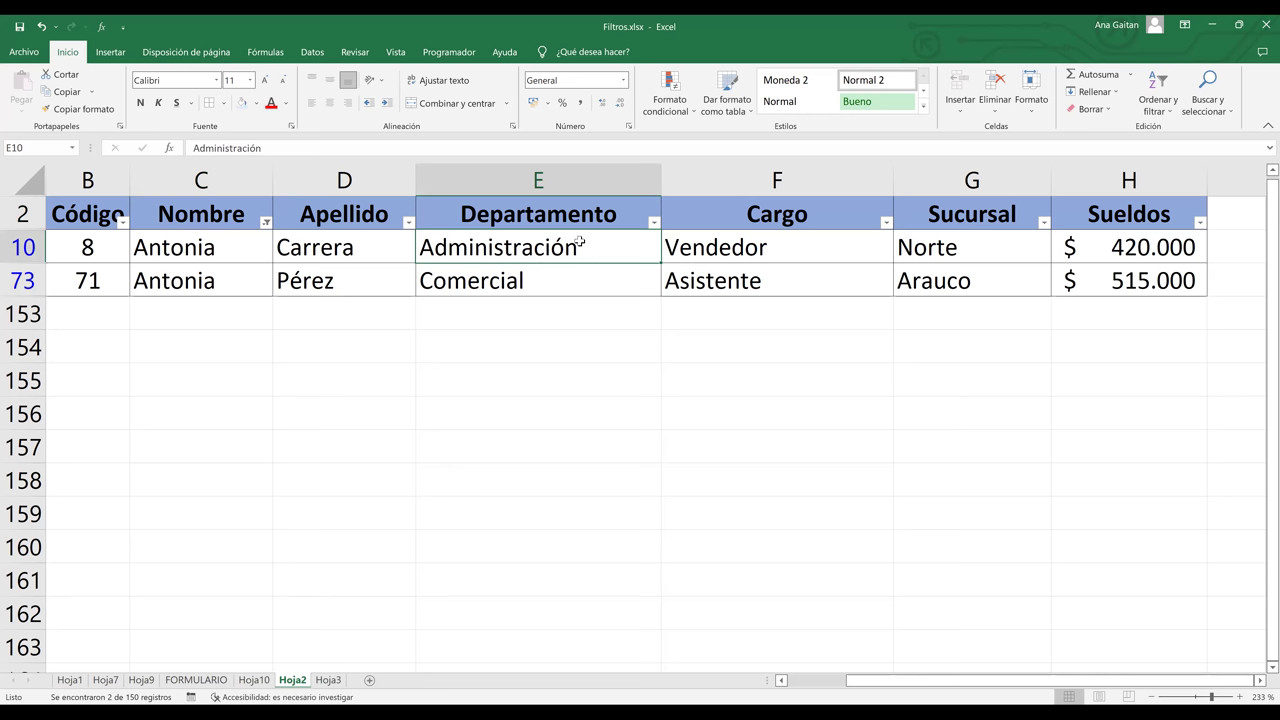
click(775, 242)
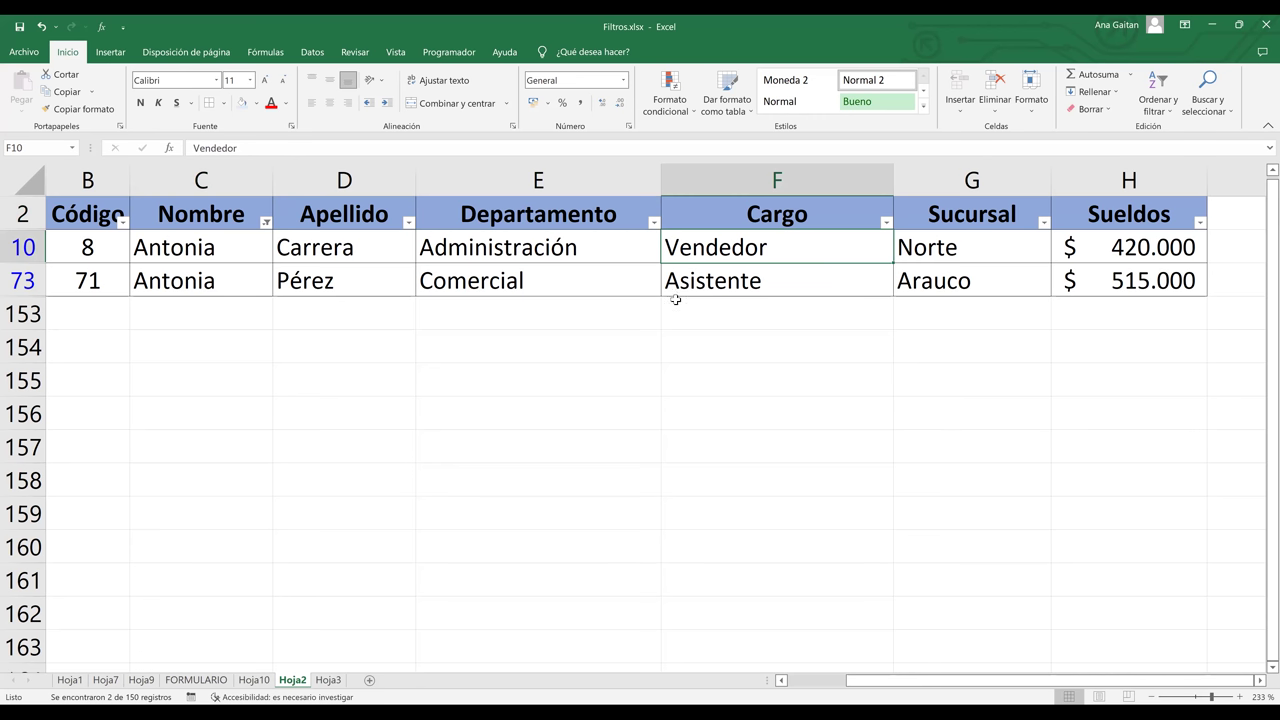
click(962, 247)
click(969, 282)
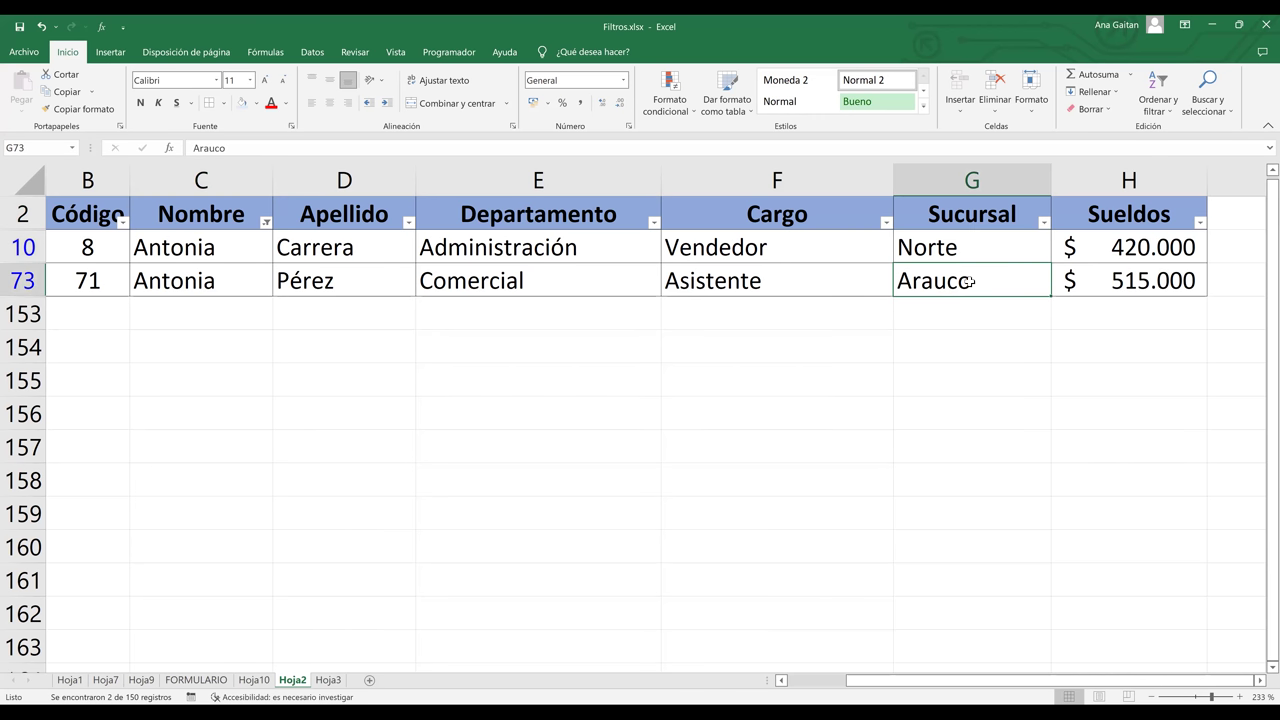
click(1127, 252)
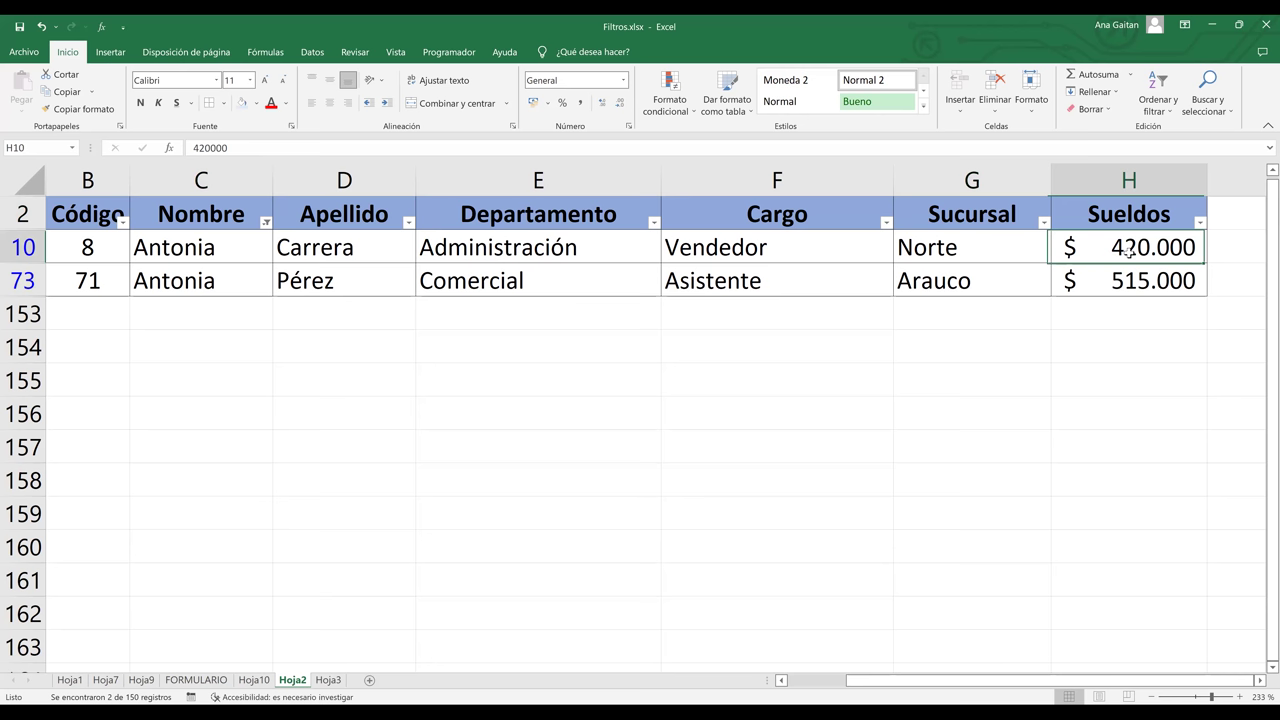
click(1133, 278)
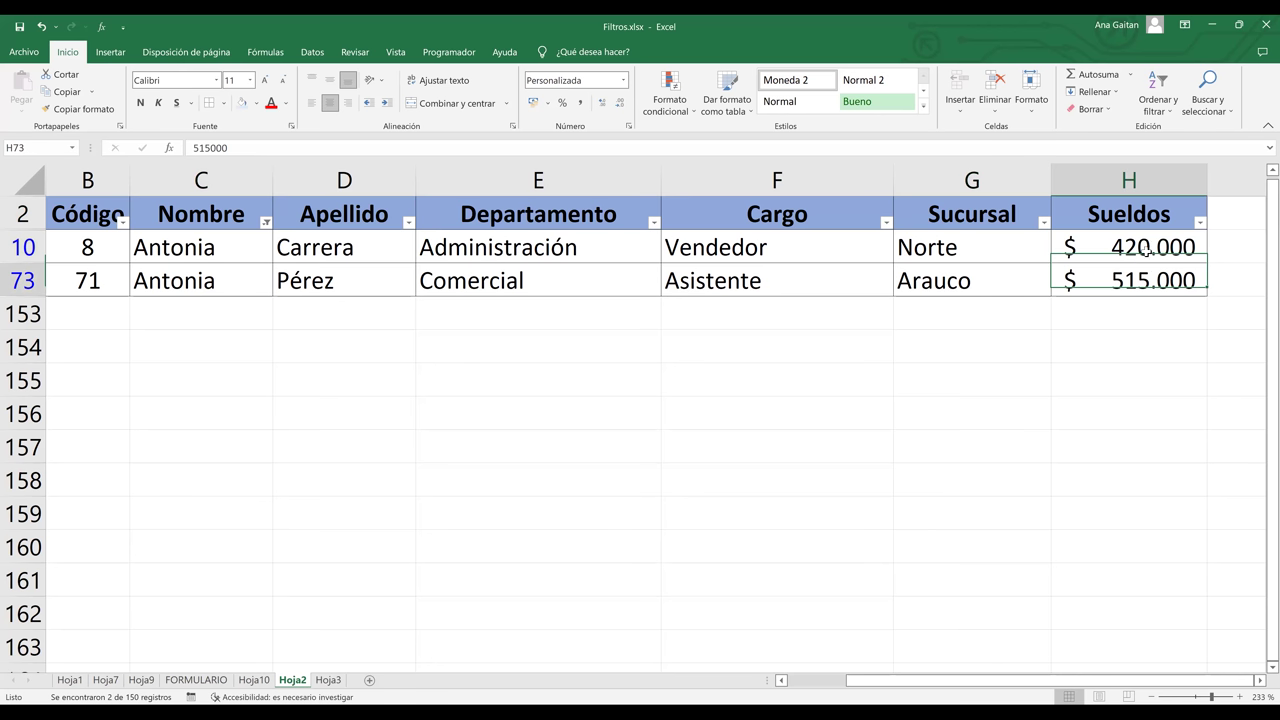
click(1146, 250)
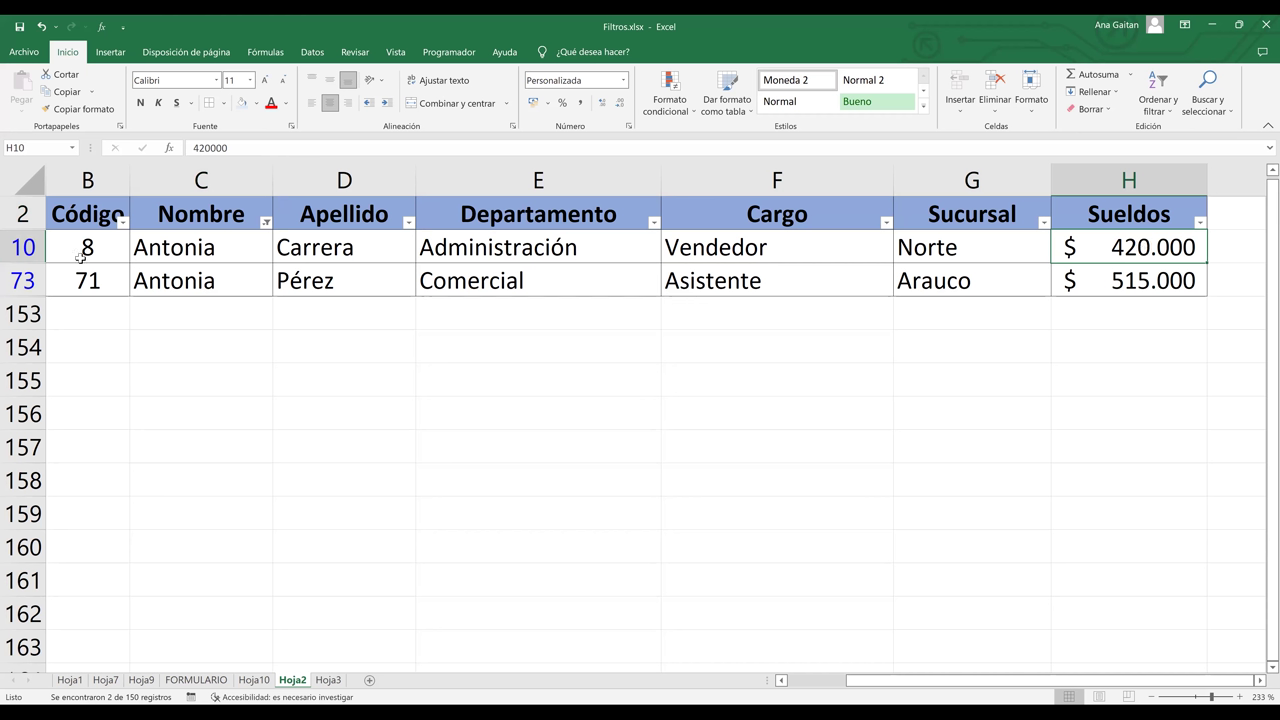
click(1125, 282)
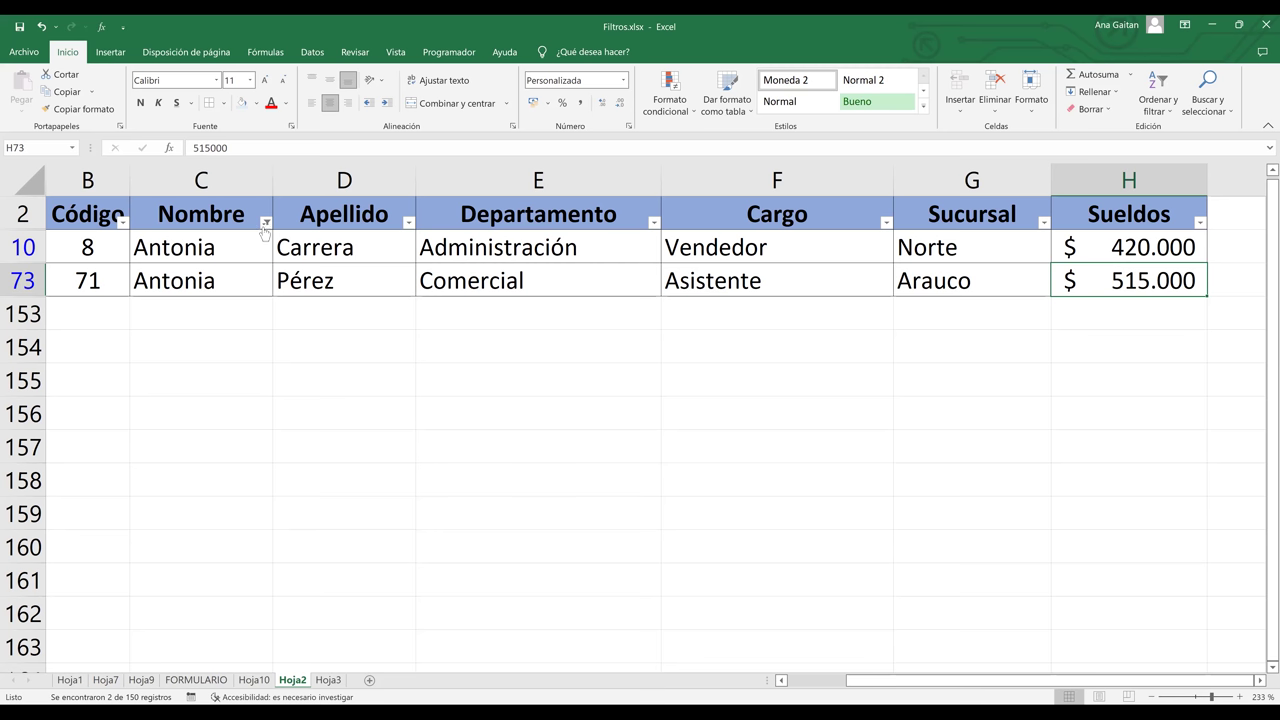
Inspect the filter indicator on the Nombre header and the entries available in the Departamento filter list.
click(176, 214)
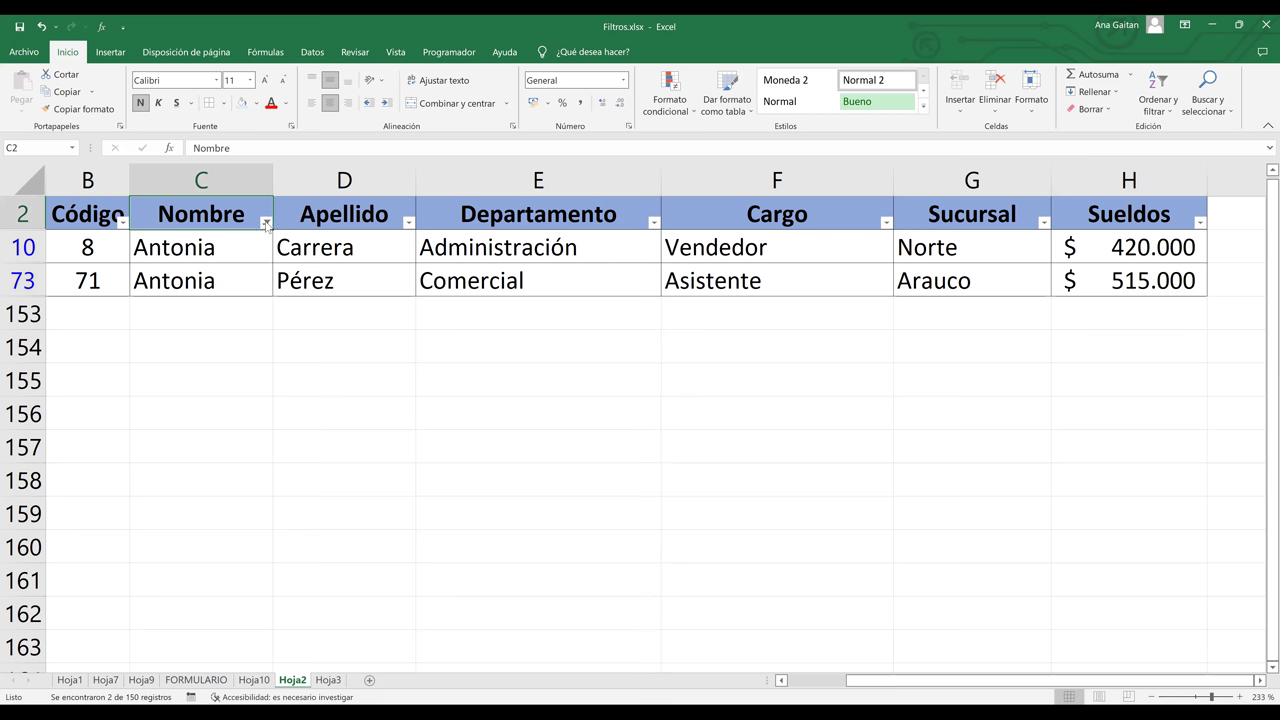
click(325, 322)
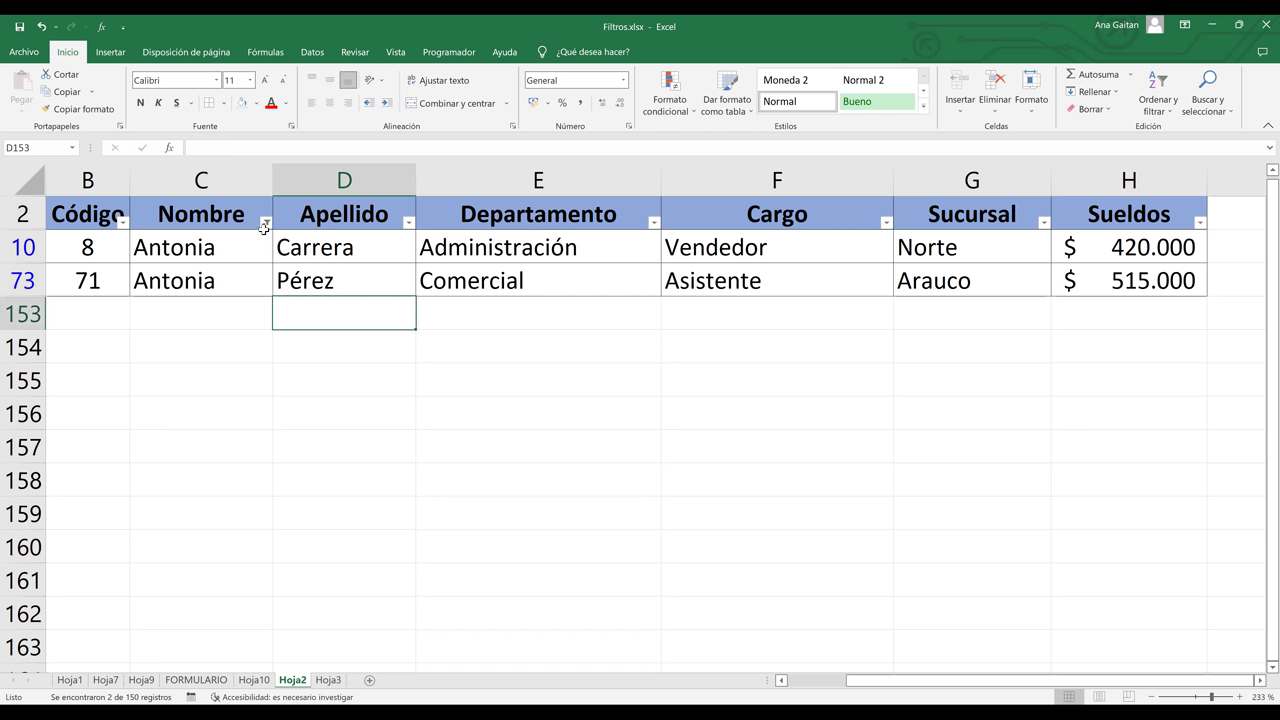
mouse_move(265, 233)
click(555, 218)
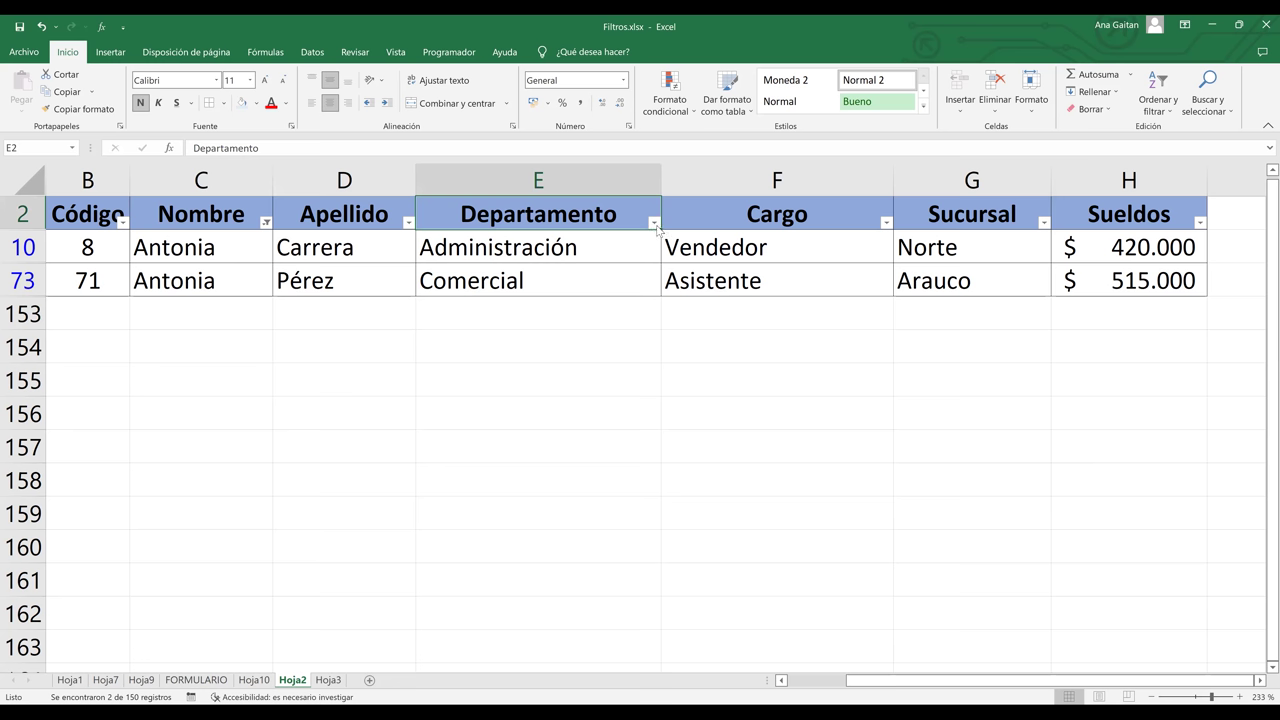
click(654, 222)
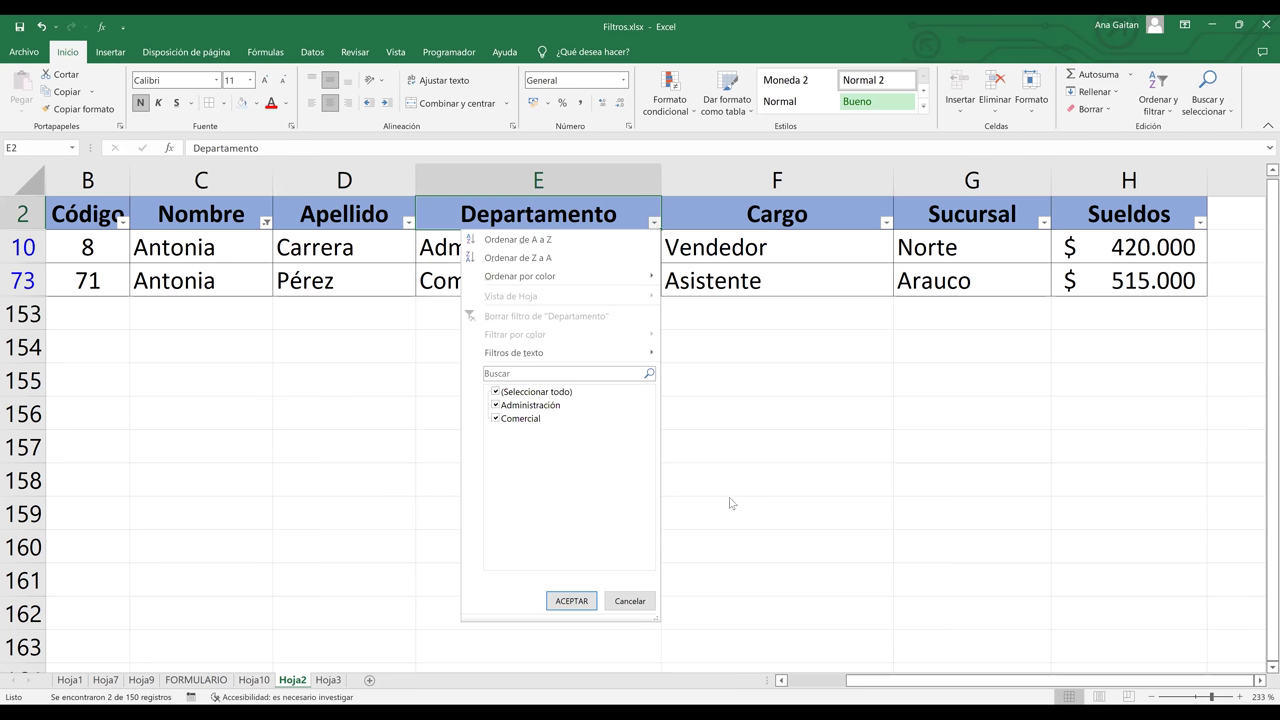
Clear the filter from the Nombre column.
click(288, 243)
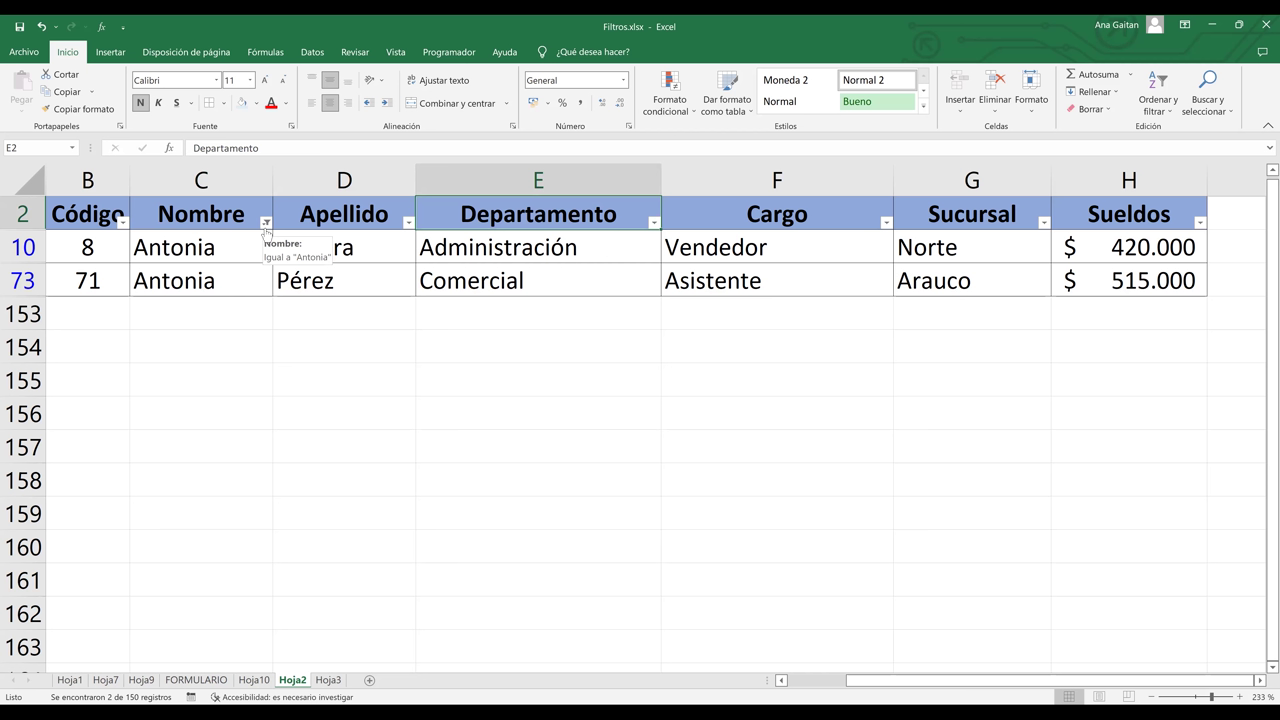
click(266, 222)
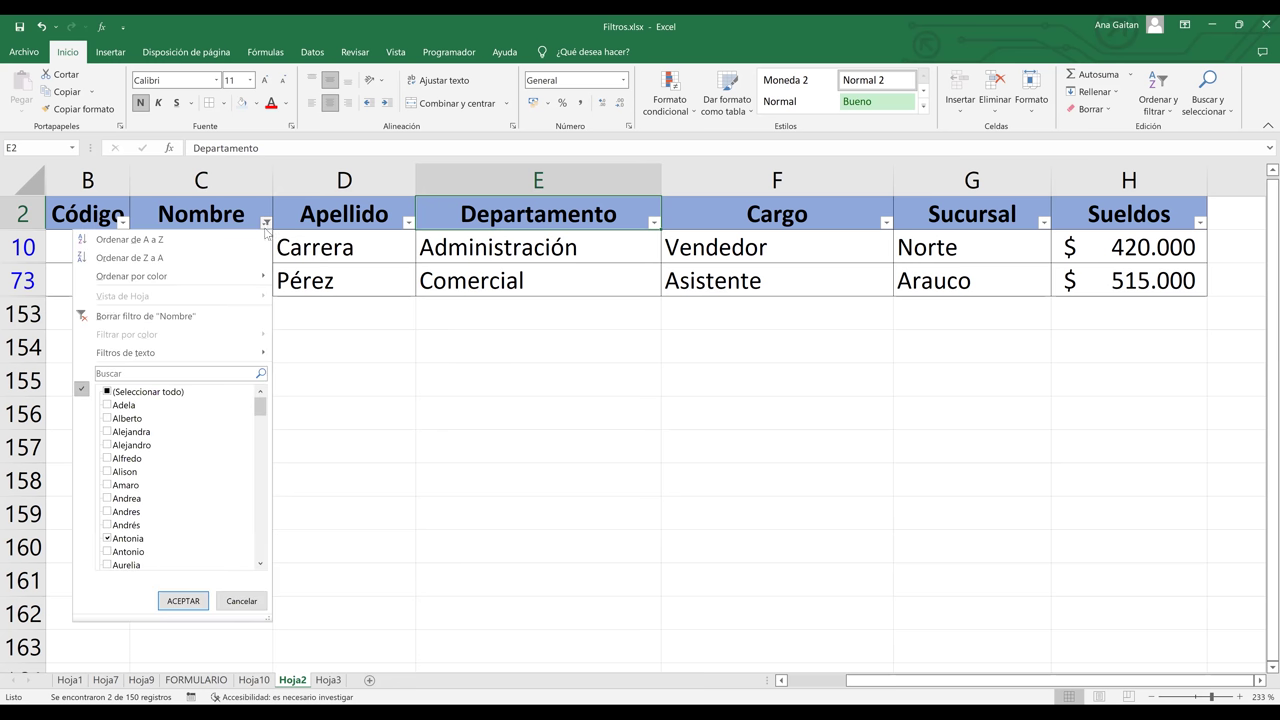
click(106, 318)
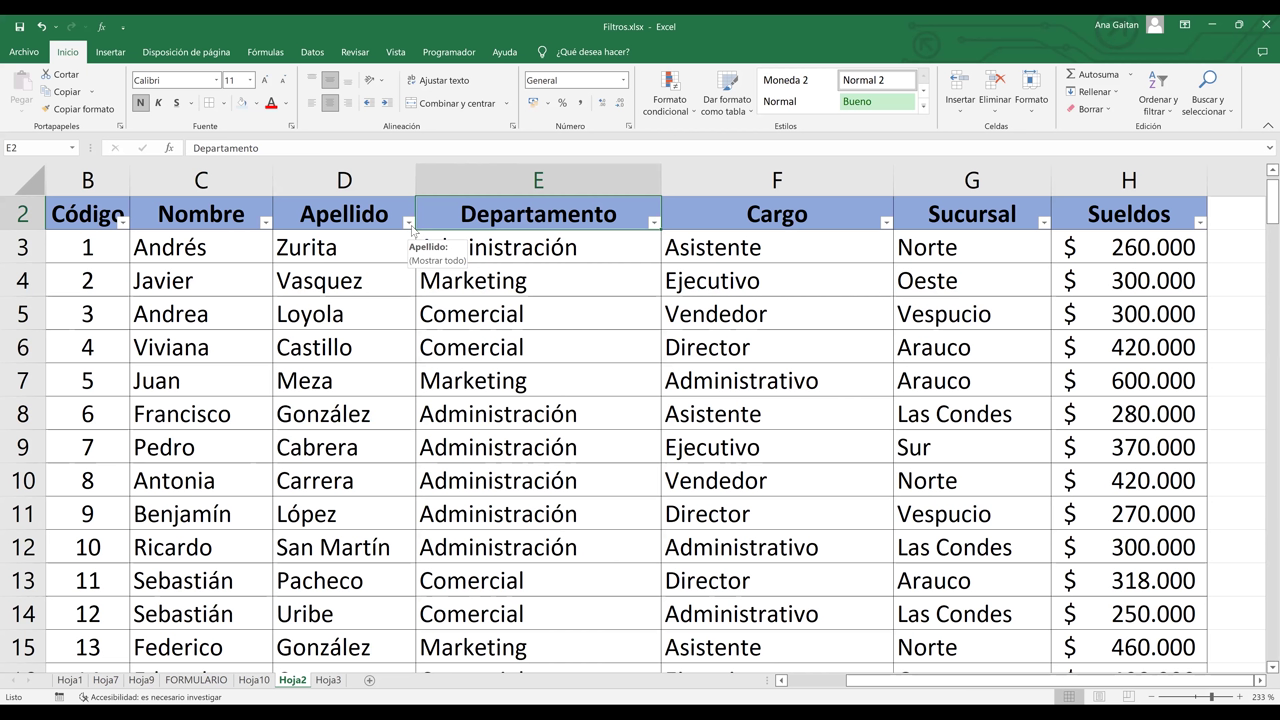
Sort the table by the Apellido column from A to Z.
click(298, 250)
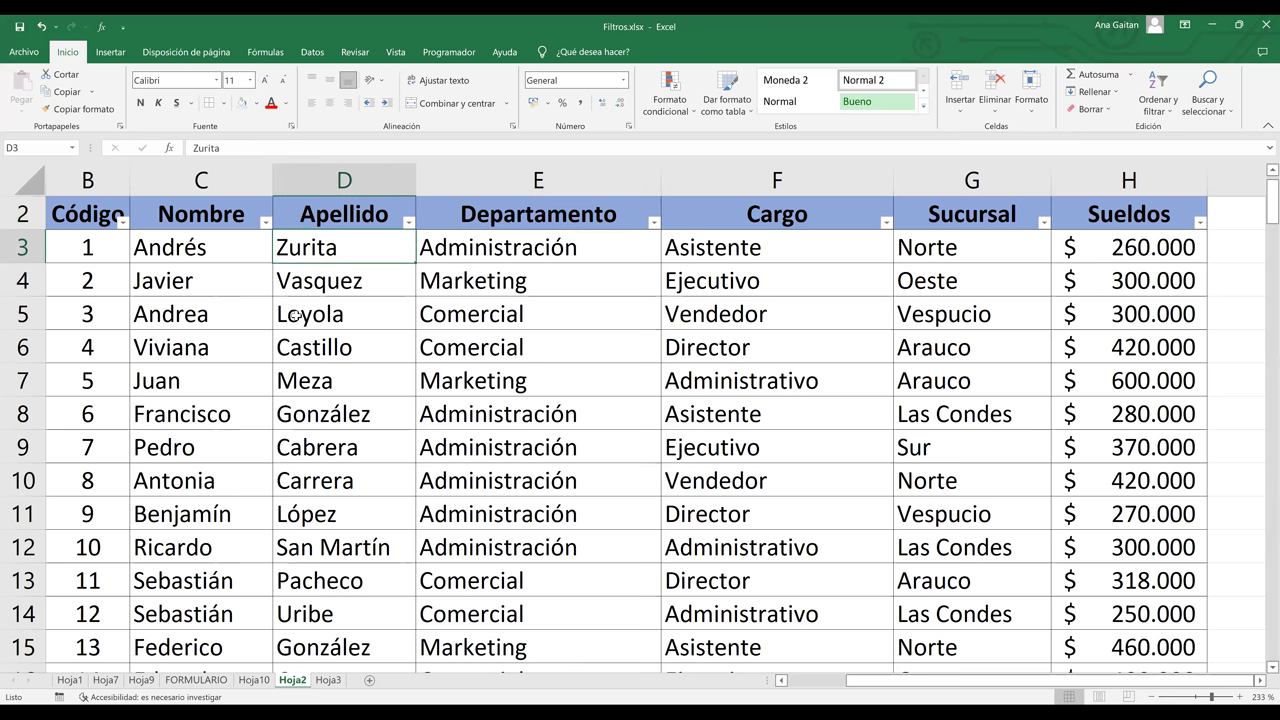
click(296, 316)
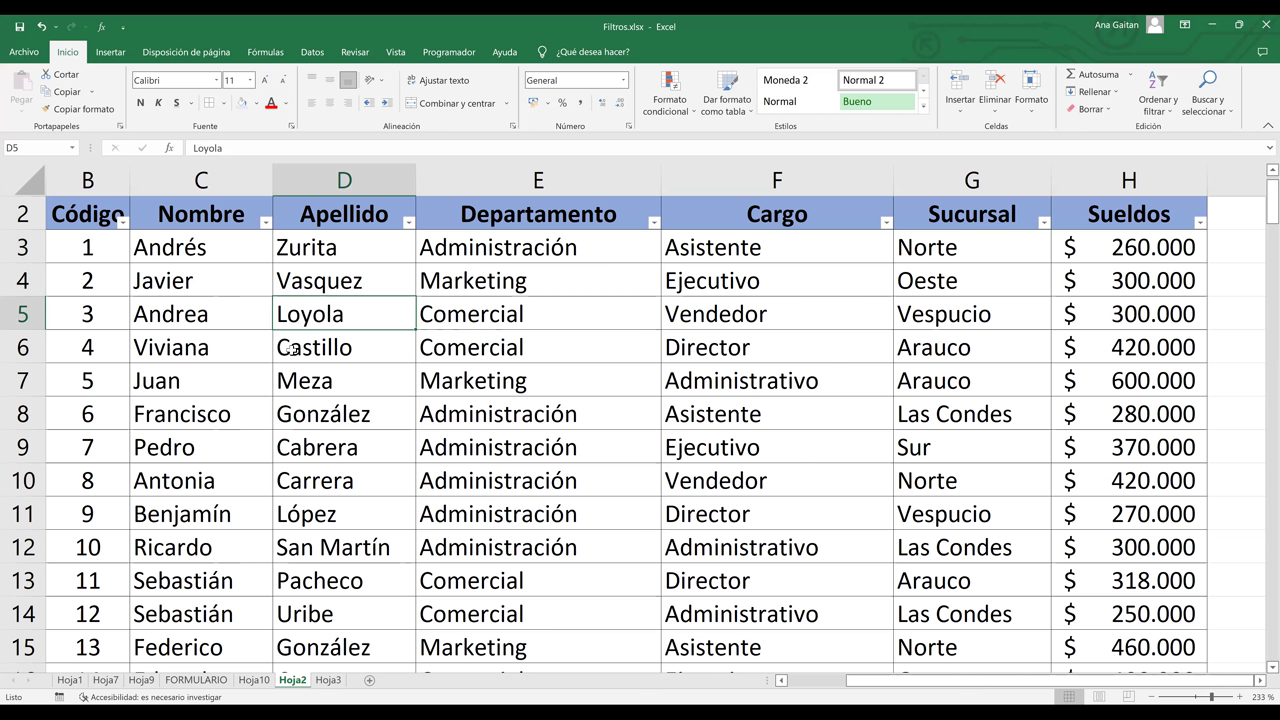
click(410, 224)
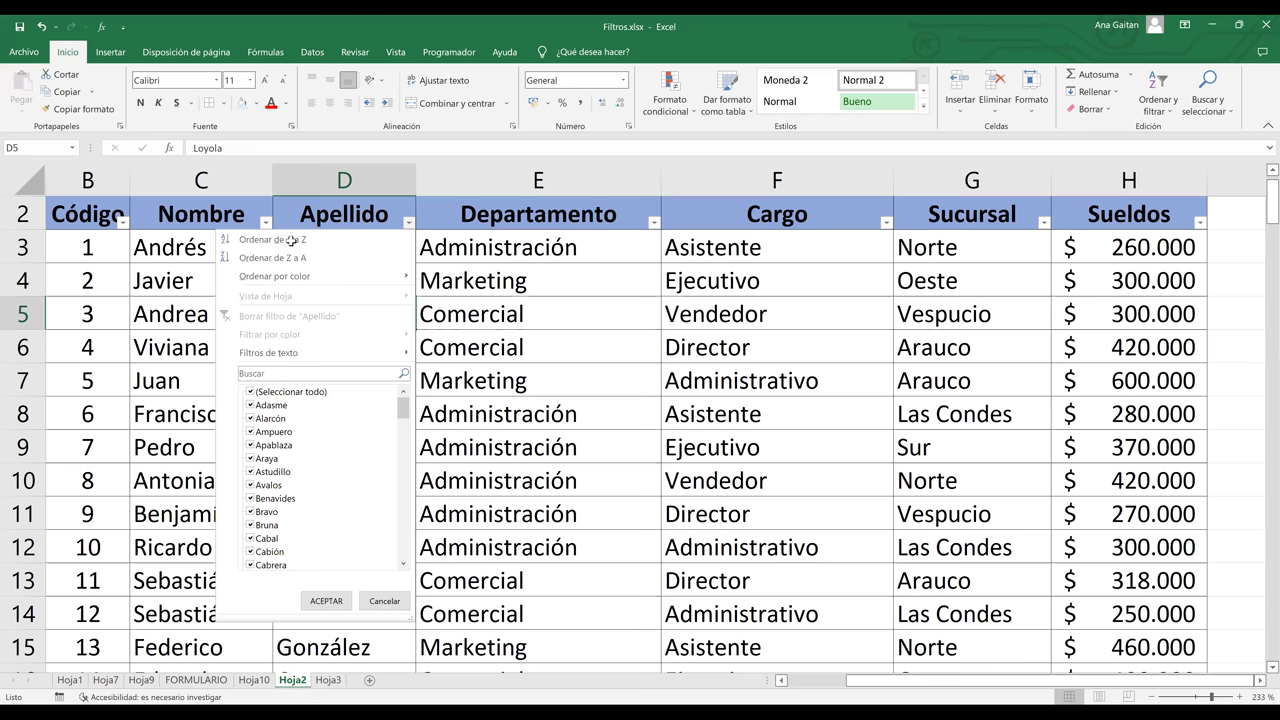
click(290, 241)
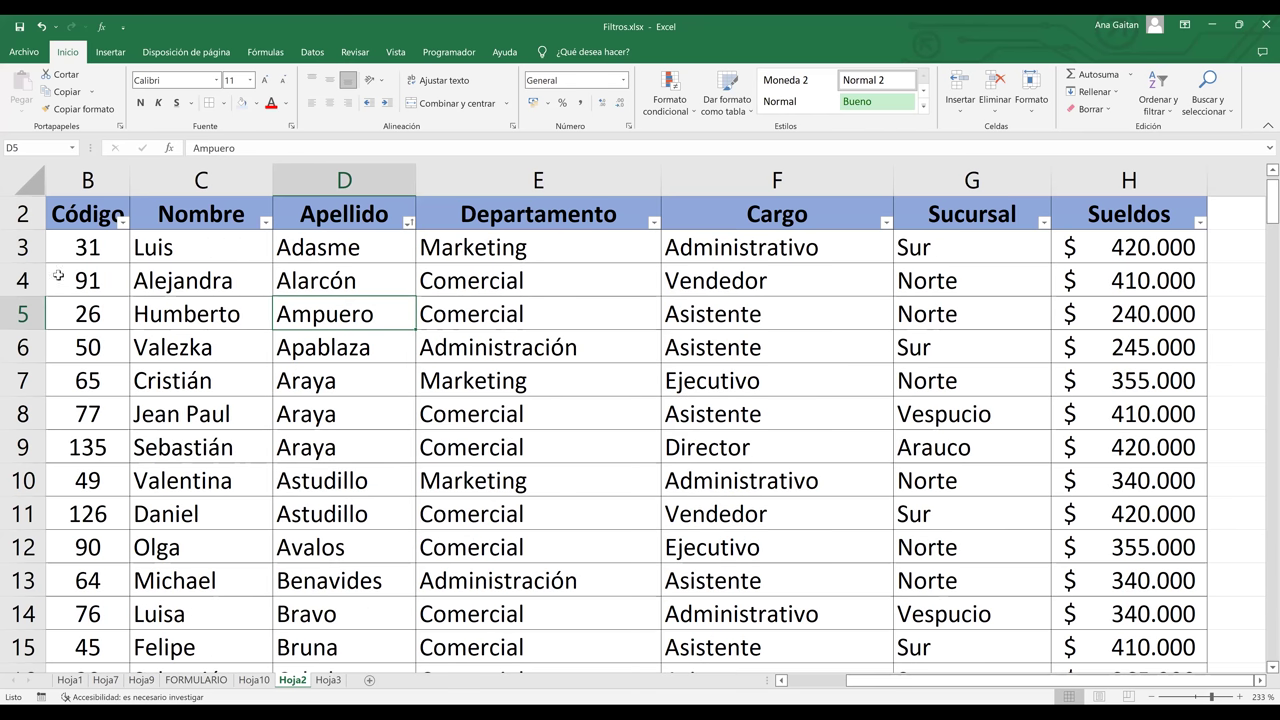
Examine how the records and their Código values are arranged under the Apellido sort, then return to the Apellido header.
key(Right)
key(Down)
key(Down)
key(Down)
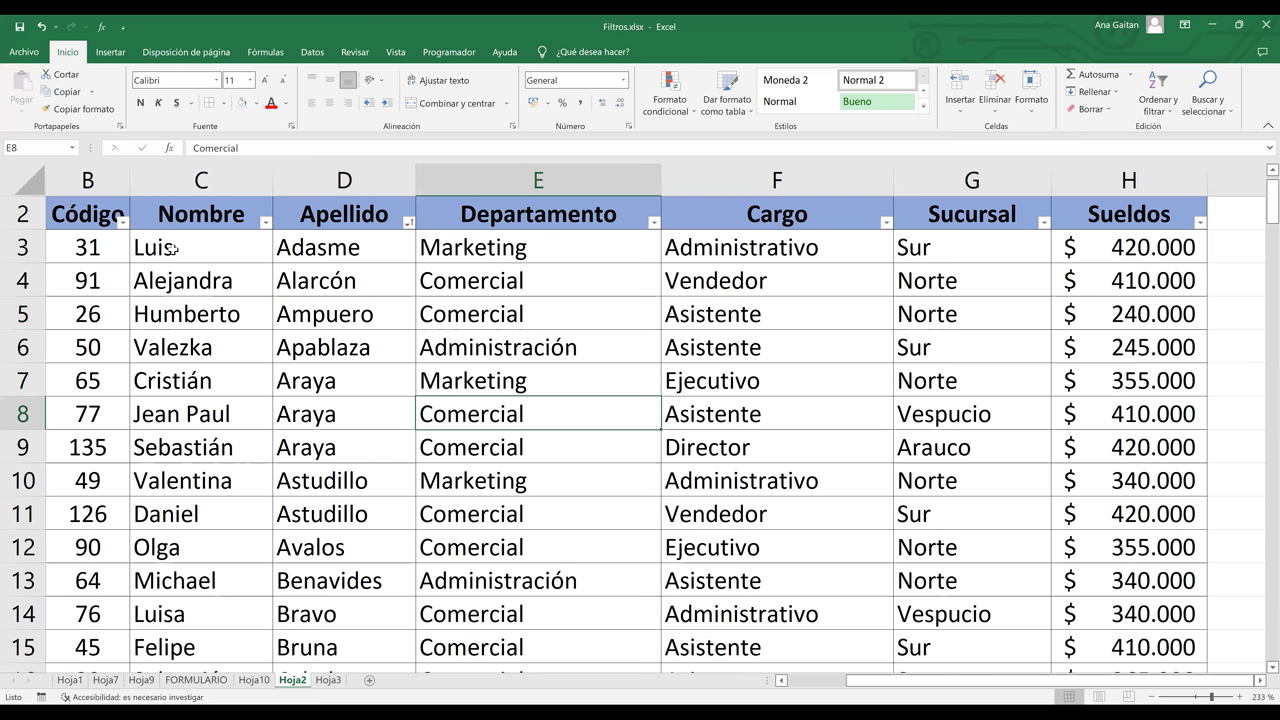
click(358, 253)
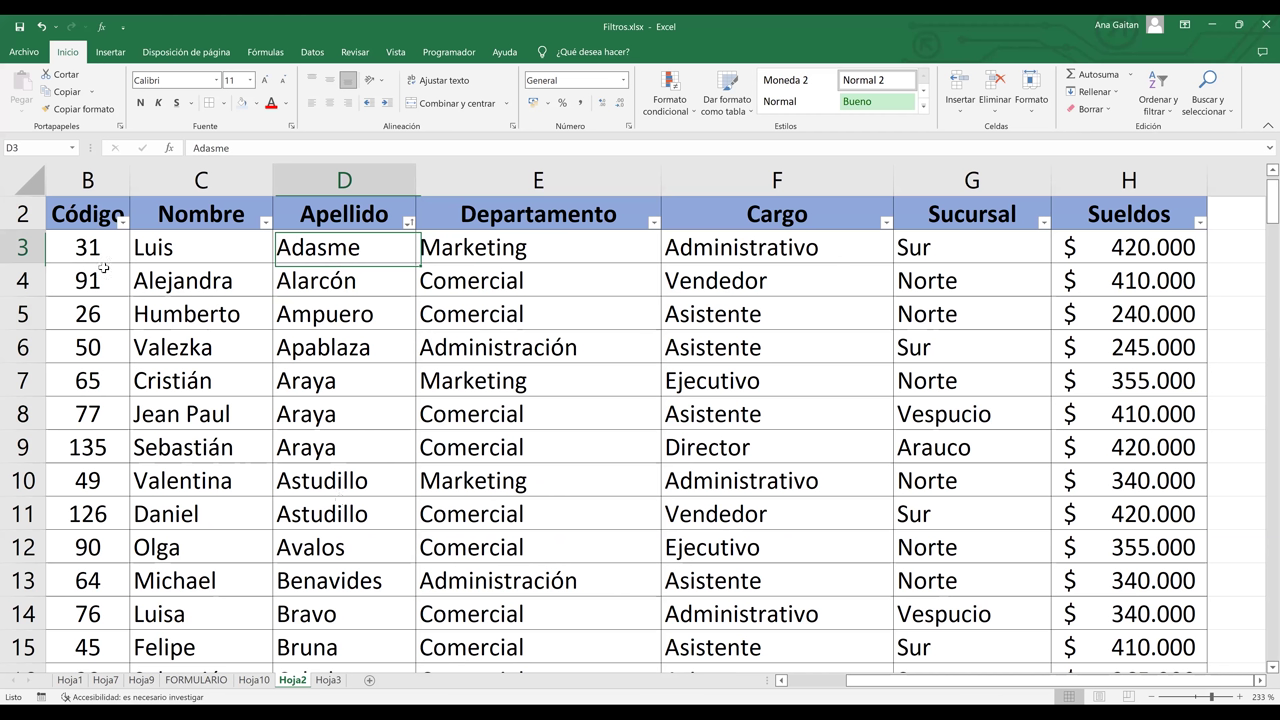
click(471, 247)
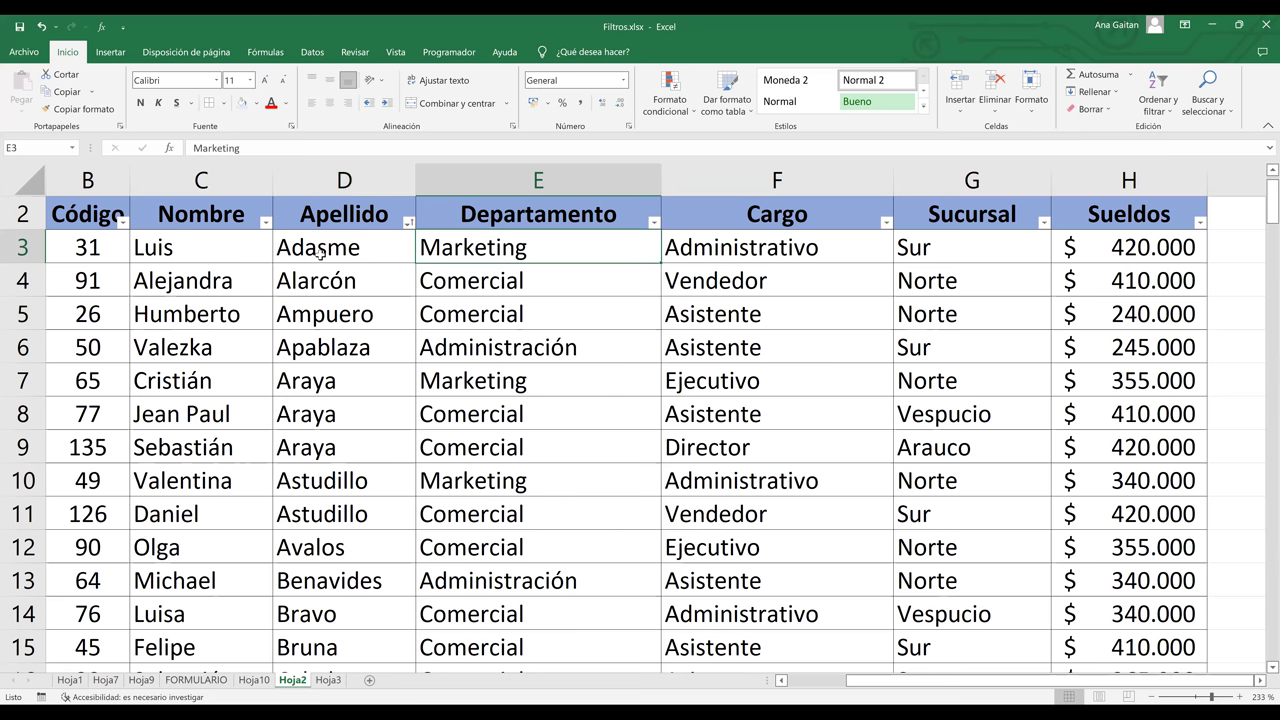
click(83, 250)
key(Return)
key(ctrl+Down)
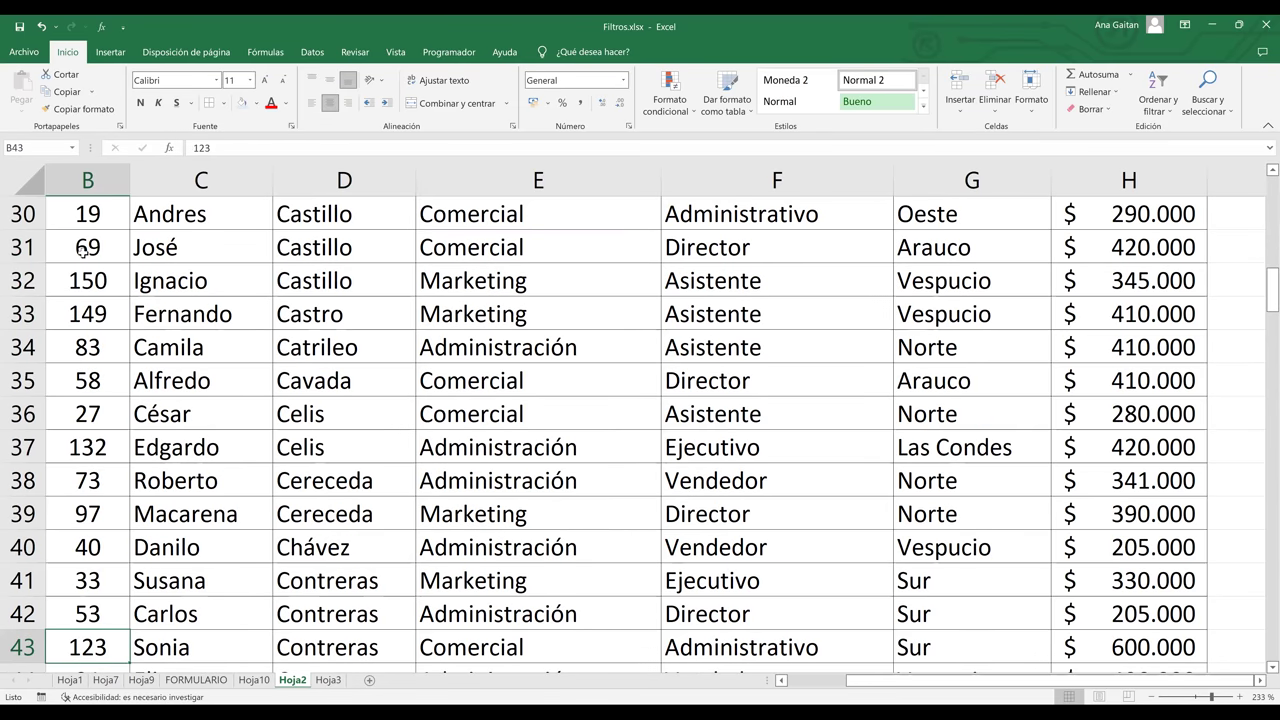
key(ctrl+Home)
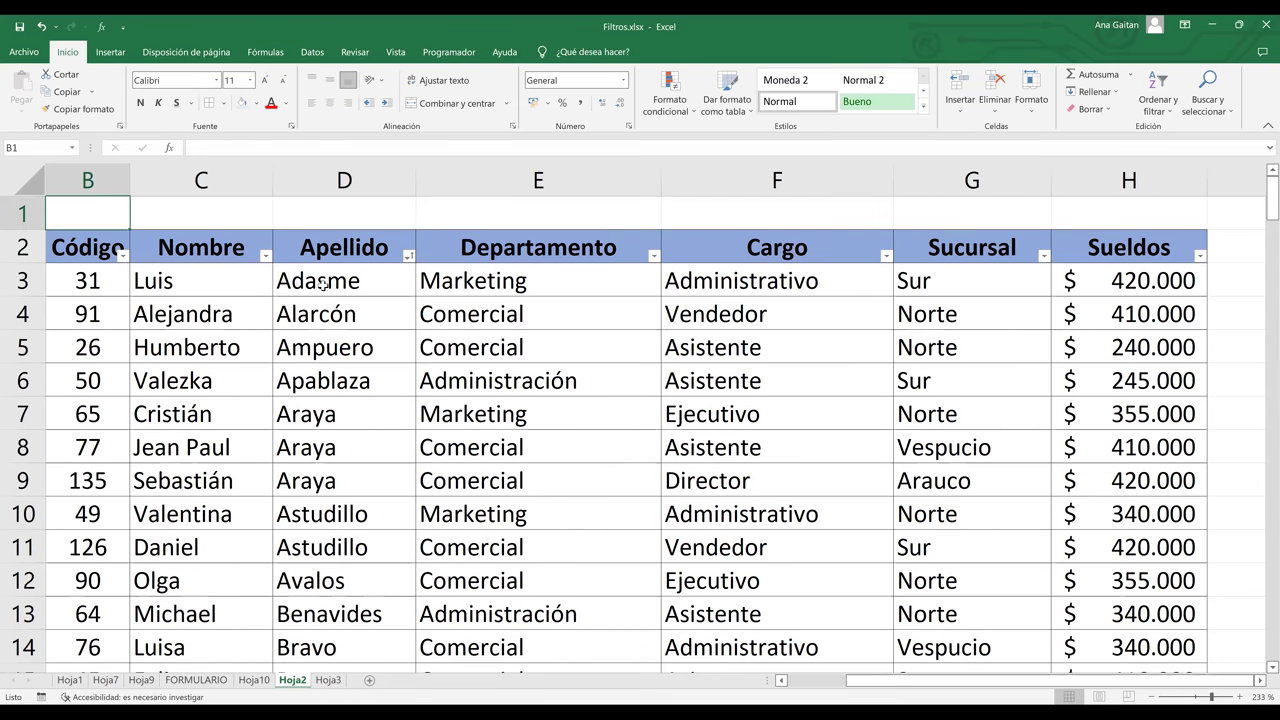
click(380, 247)
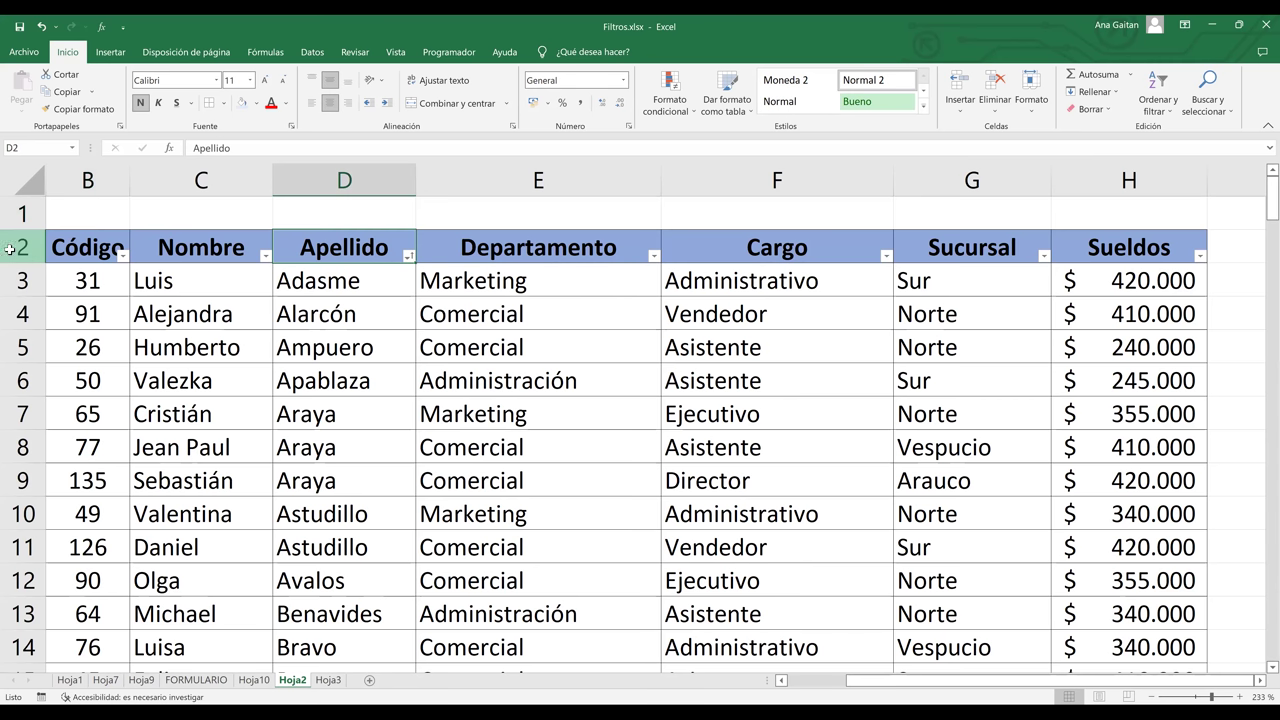
Filter the Departamento column to show only Administración.
click(424, 306)
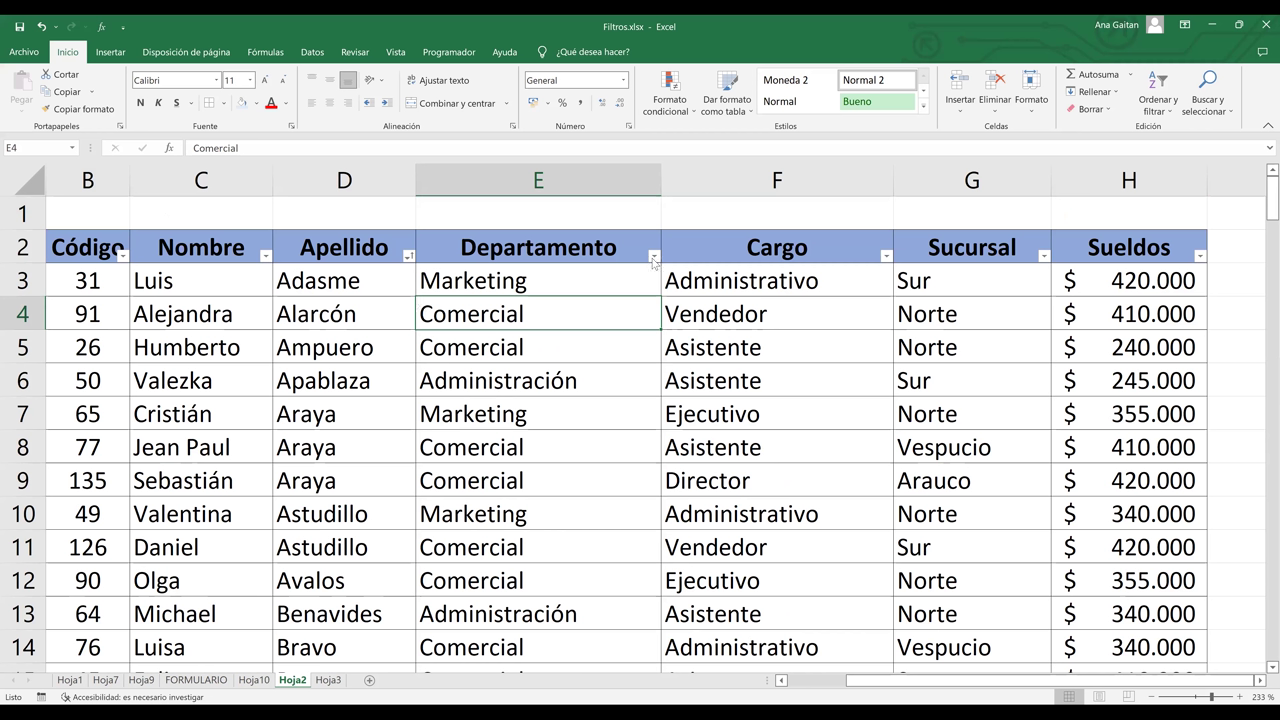
click(496, 428)
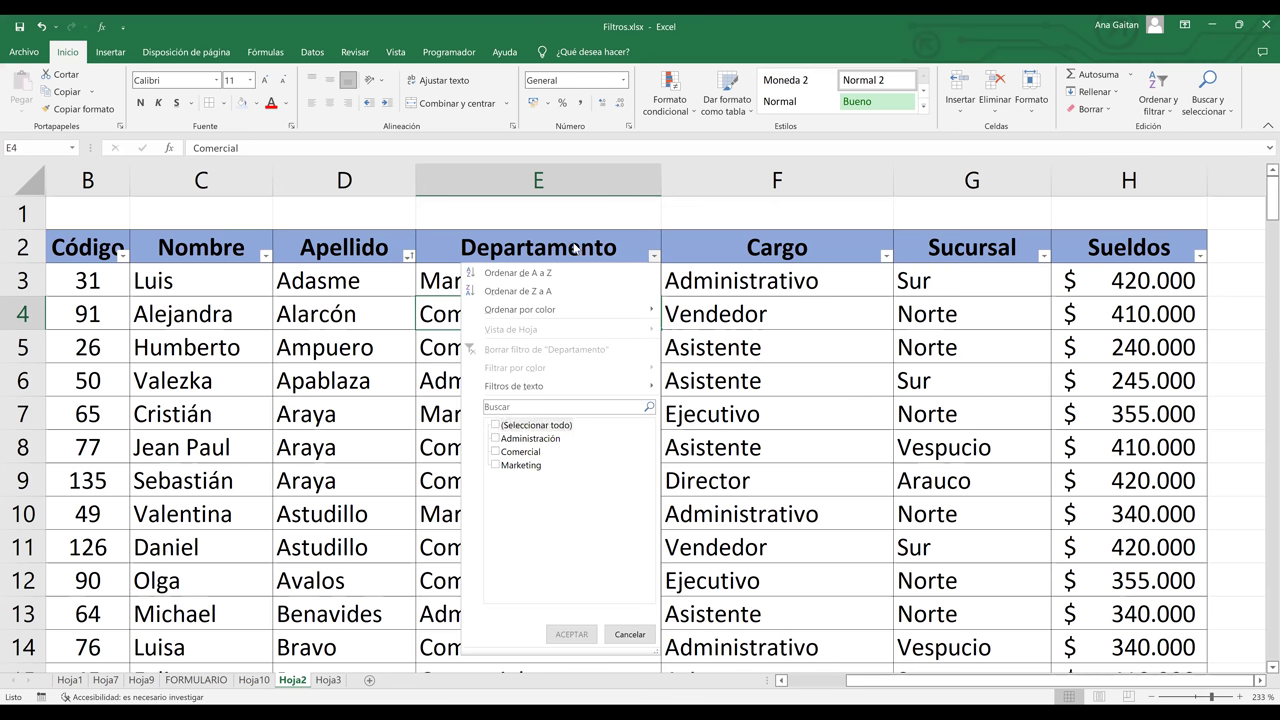
click(496, 440)
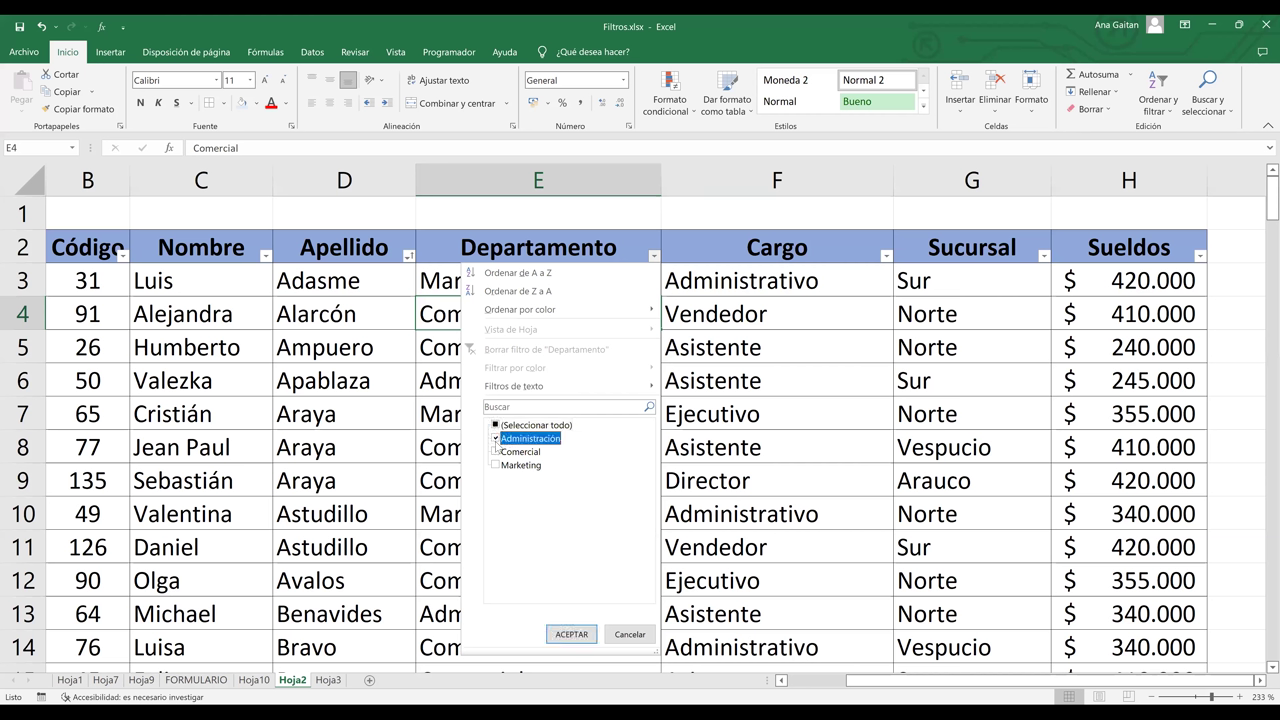
click(572, 634)
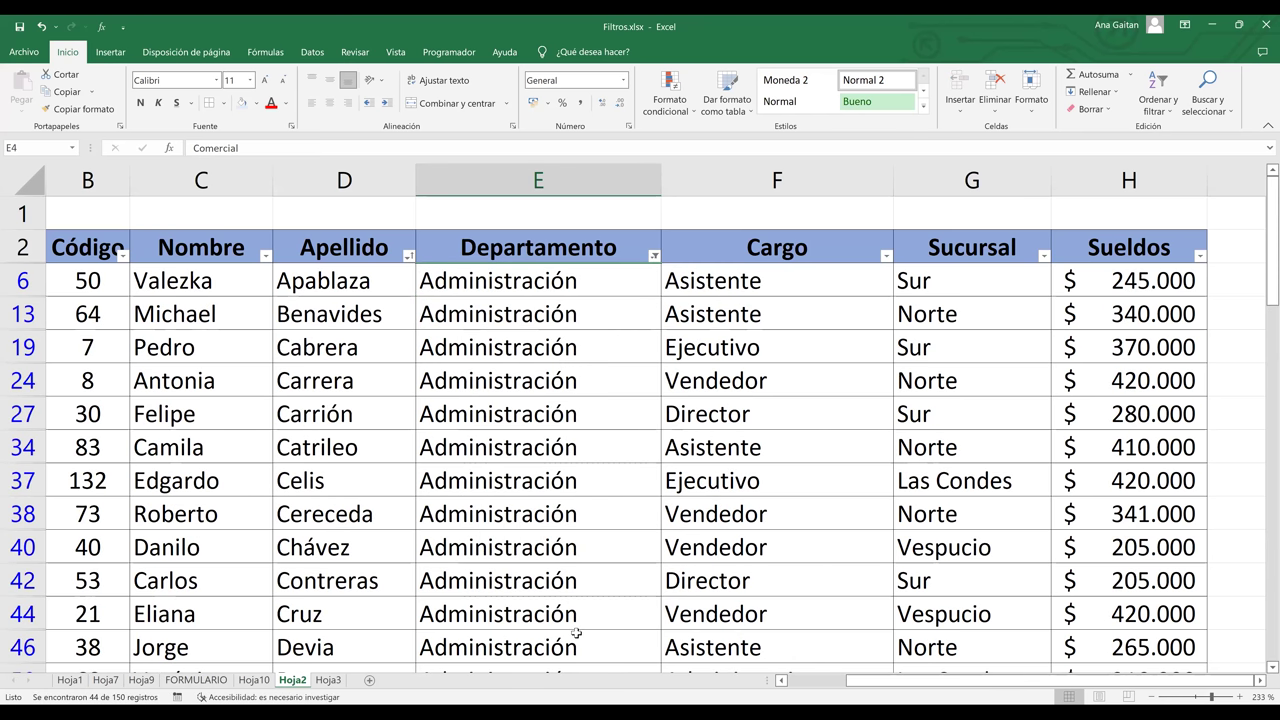
Examine the alphabetical order of the Apellido column within the filtered Administración records.
click(343, 330)
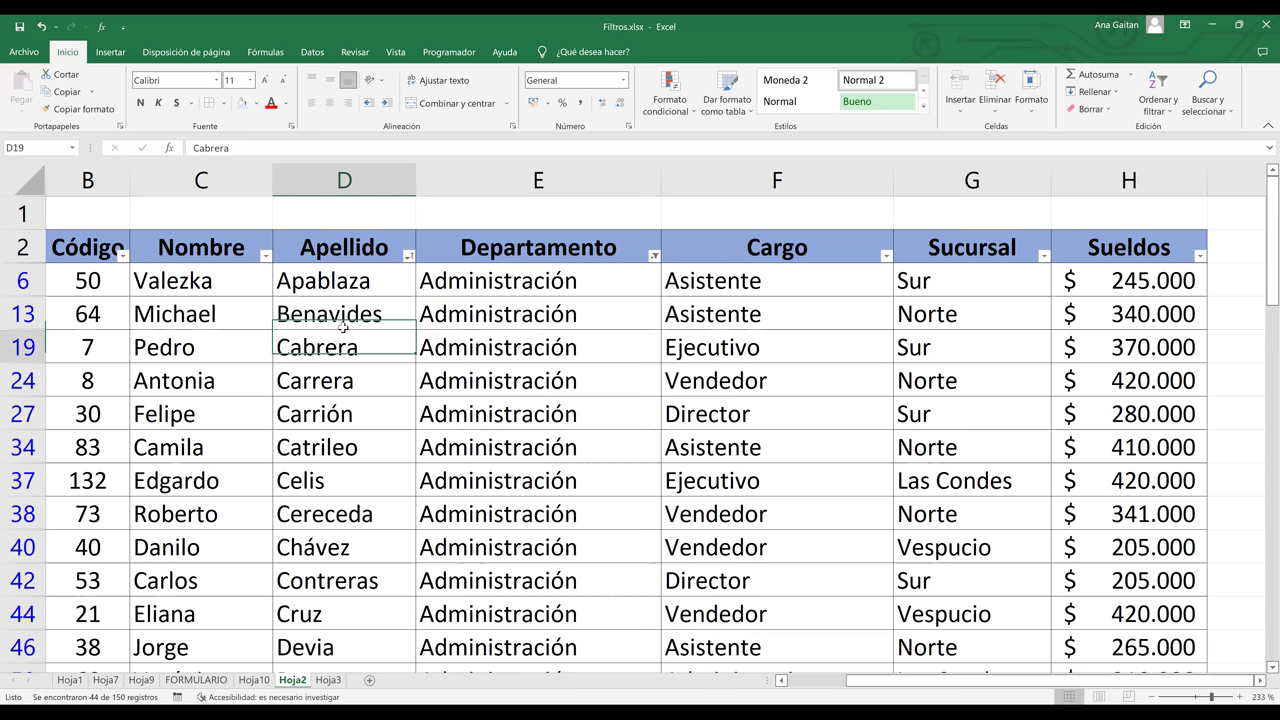
key(Down)
key(Down)
key(Down)
key(Down)
key(Down)
key(Down)
key(Down)
key(Down)
key(Down)
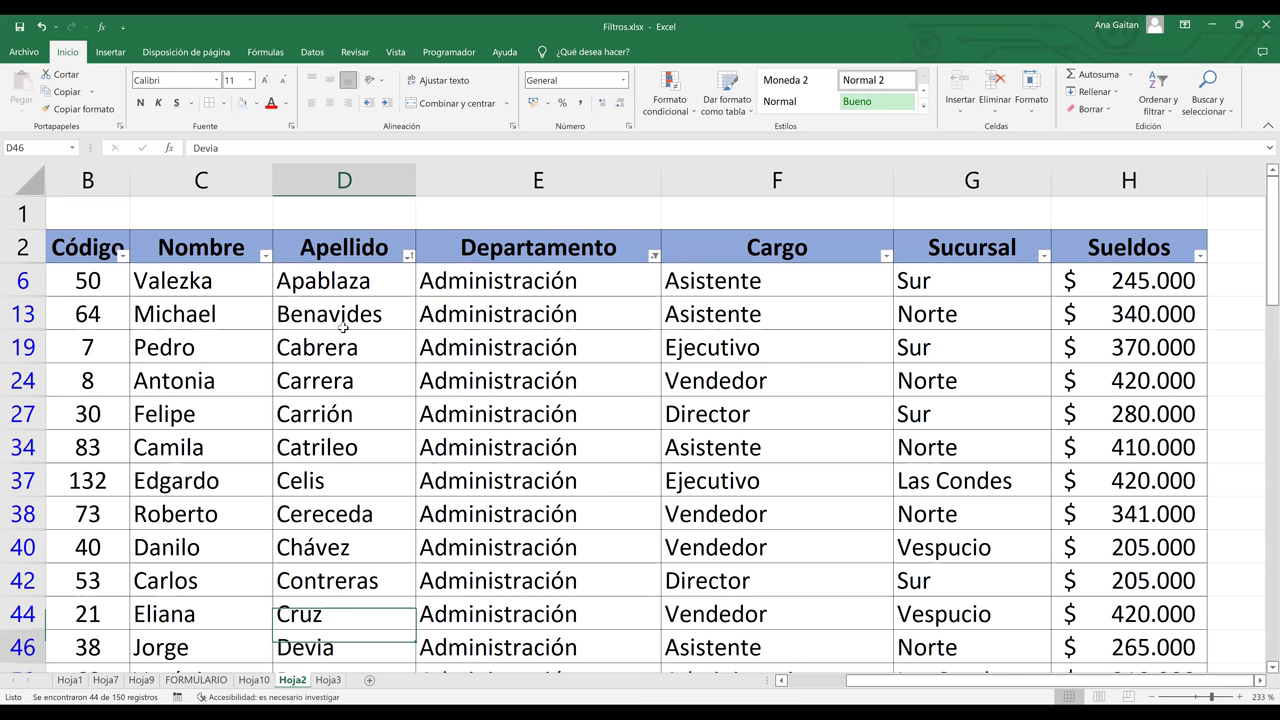
key(ctrl+Up)
key(ctrl+Up)
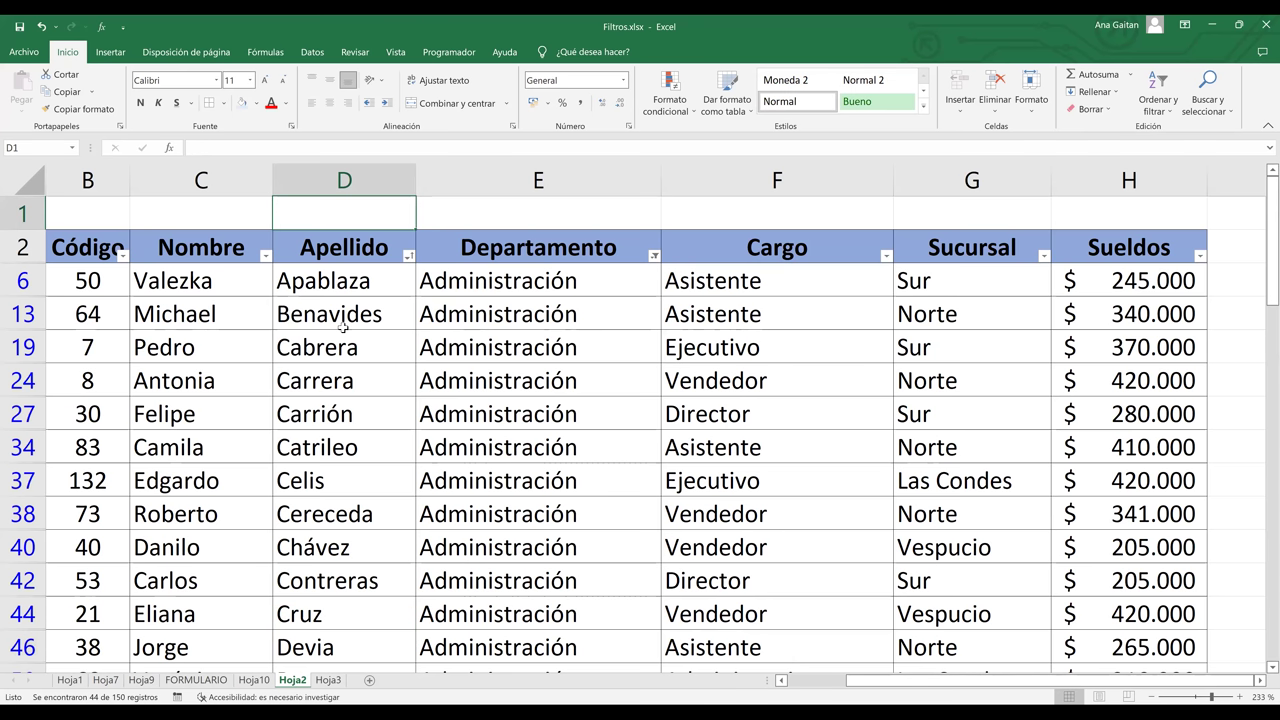
Review the Departamento column through the last filtered record, then return to the first Apellido entry.
click(510, 370)
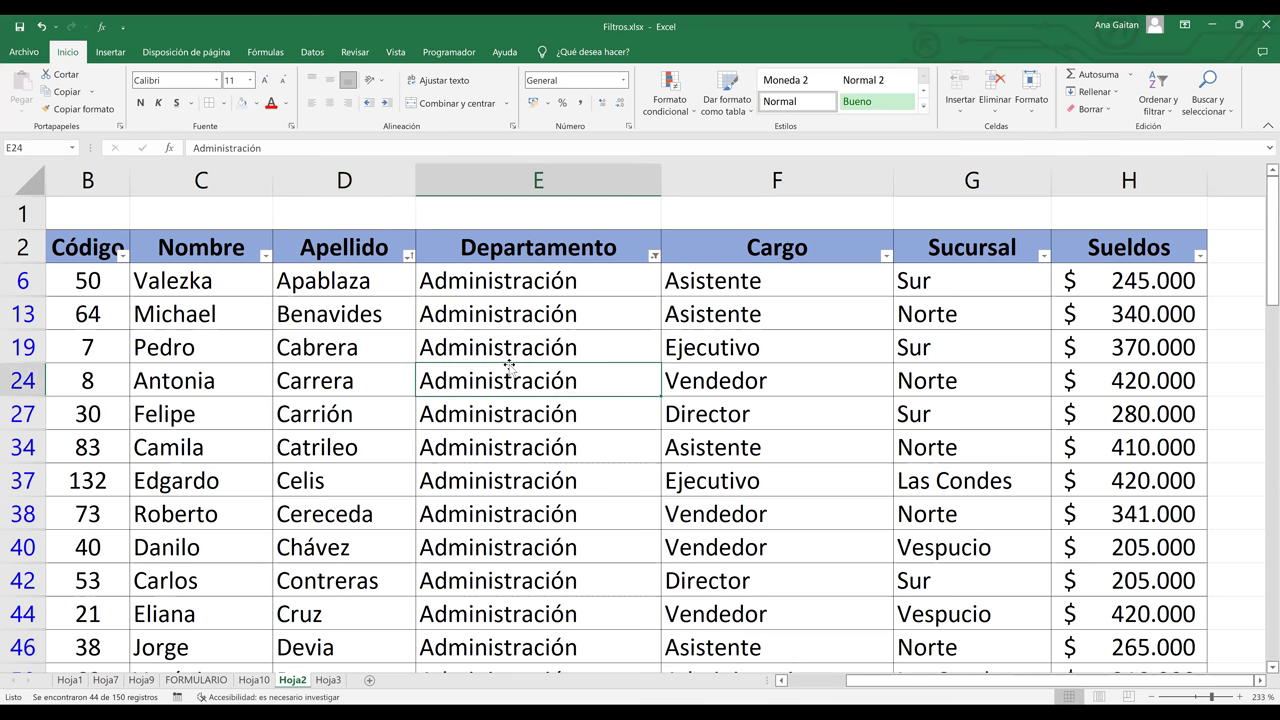
key(Down)
key(Down)
key(Down)
key(Down)
key(Down)
key(Down)
key(Down)
key(Down)
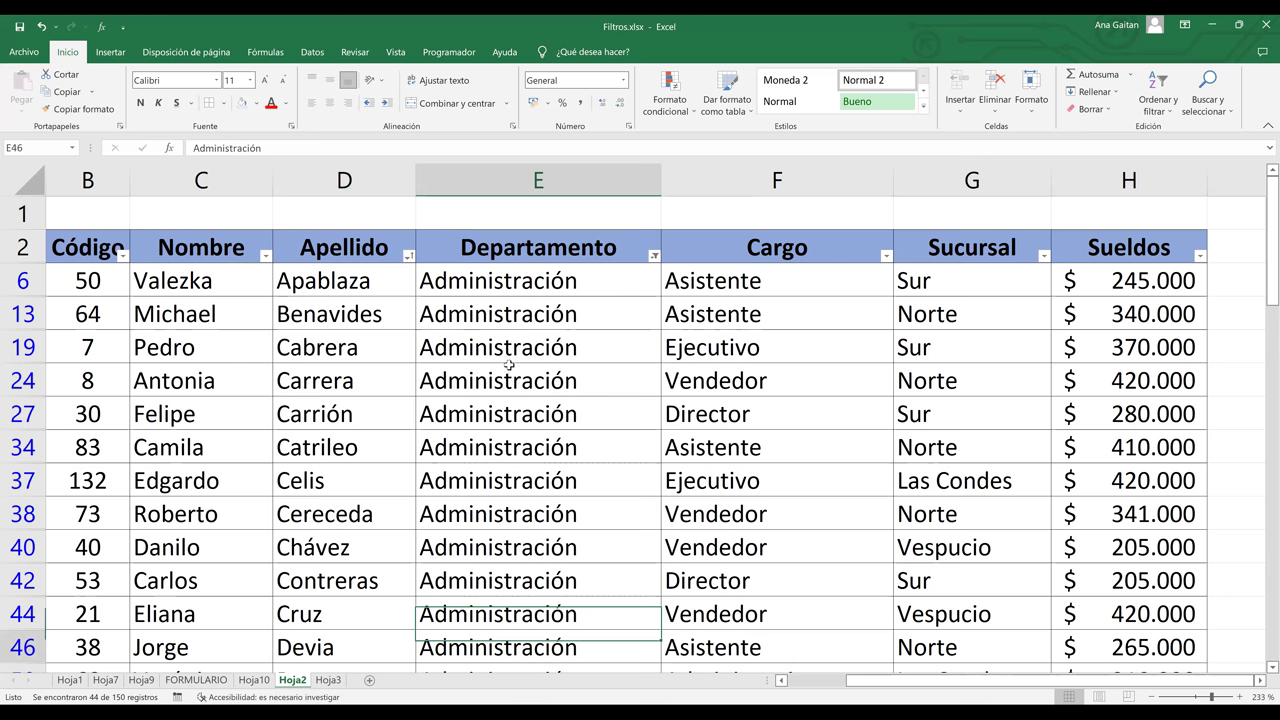
key(Down)
key(Down)
key(Down)
key(Down)
key(Down)
key(Down)
key(Down)
key(Down)
key(Down)
key(Down)
key(Down)
key(Down)
key(Down)
key(Down)
key(Down)
key(Down)
key(Down)
key(Down)
key(Down)
key(Down)
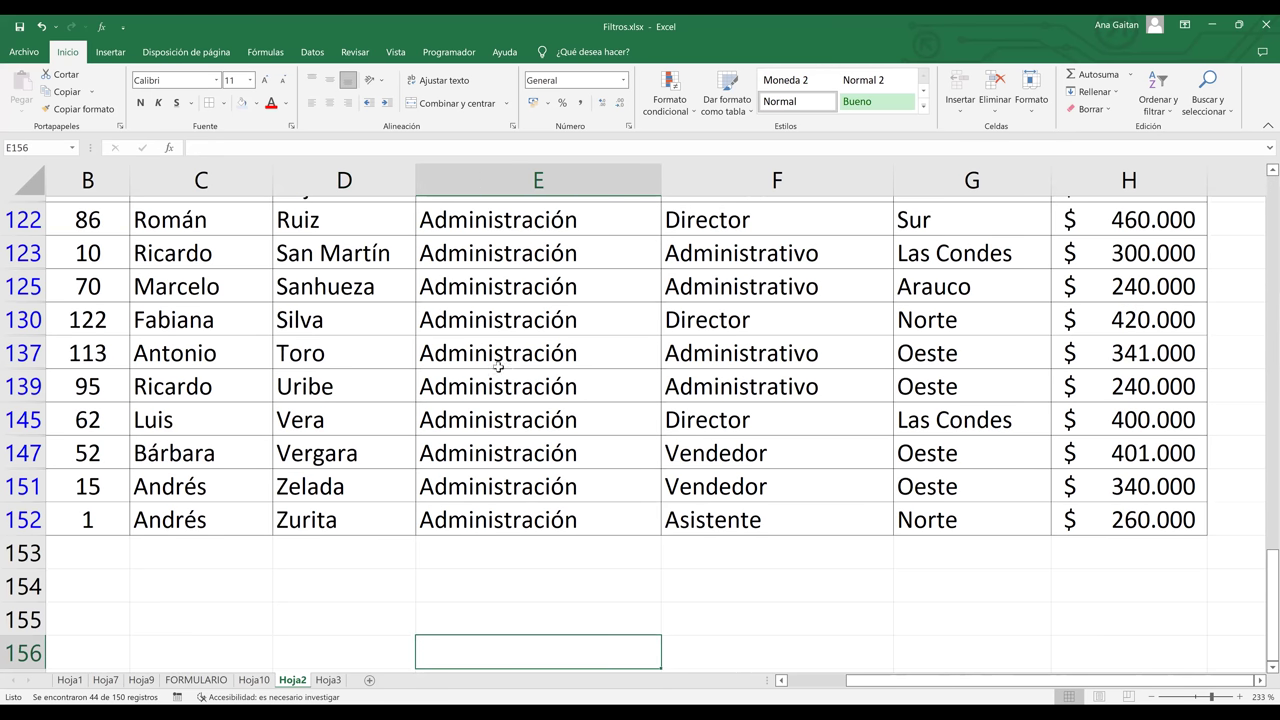
scroll(338, 300, up, 12)
click(338, 300)
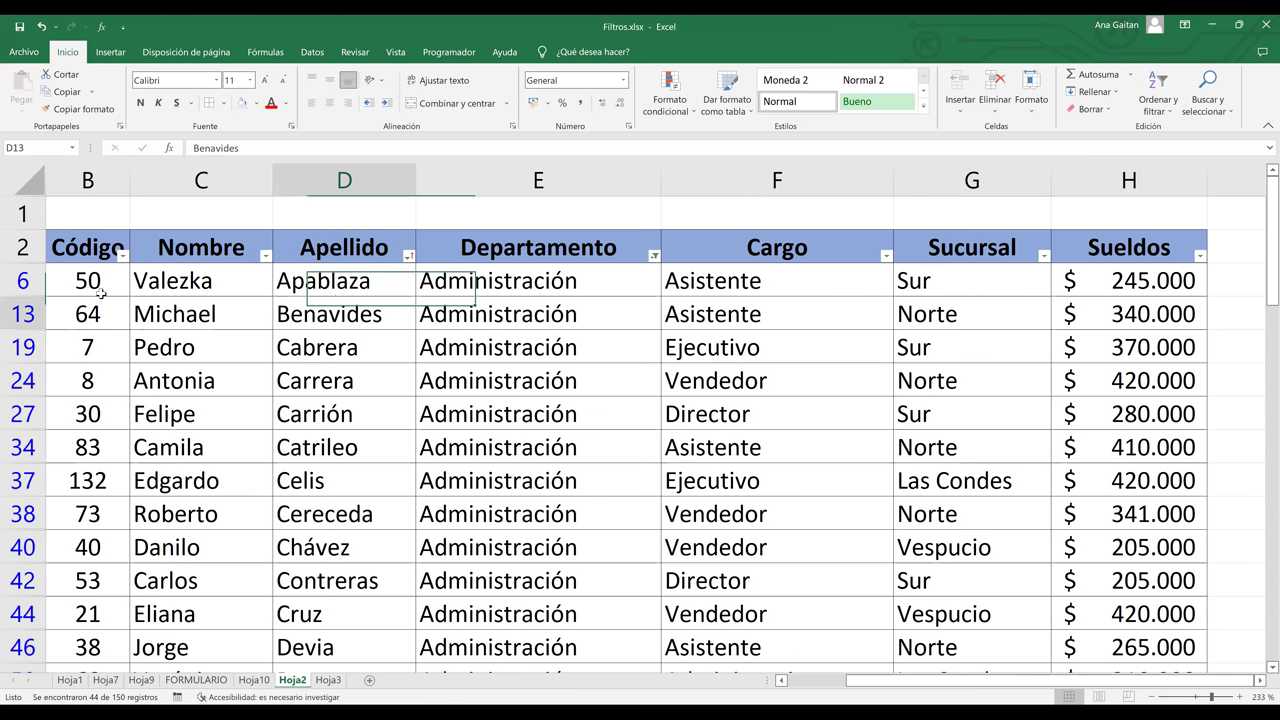
key(Up)
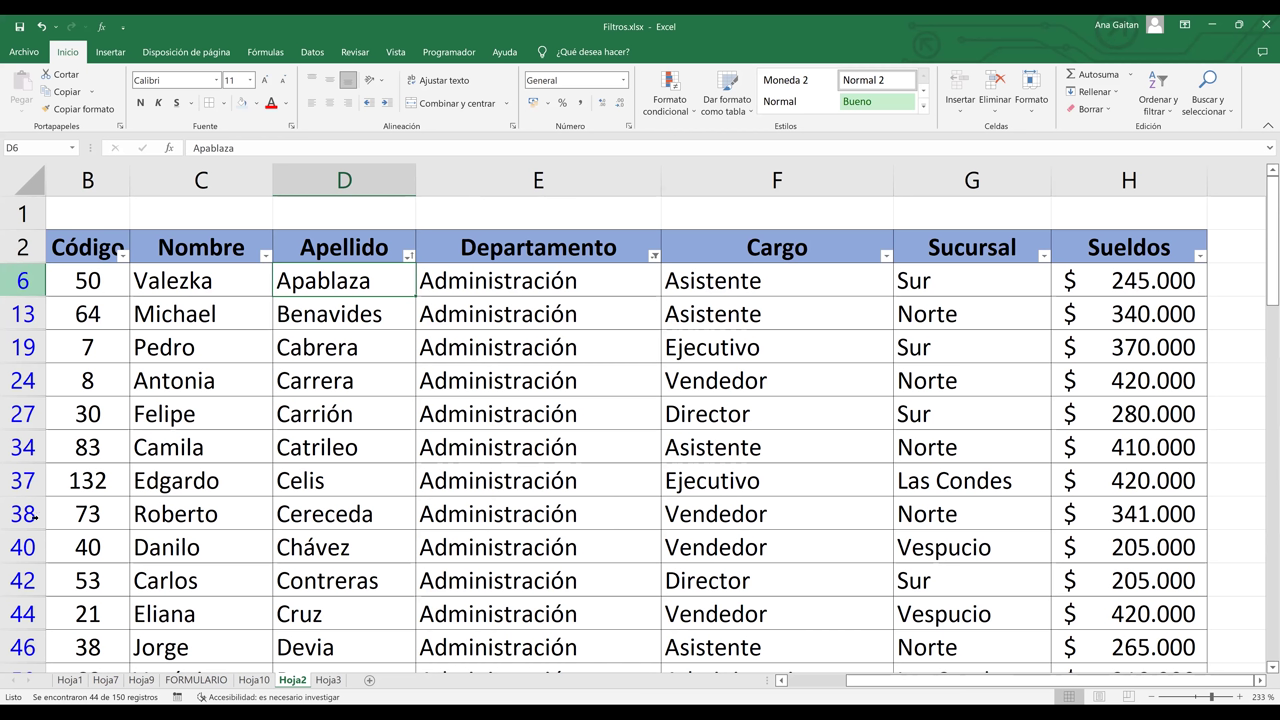
Unhide the filtered-out rows 33 and 32 above row 34, then undo the last unhide.
double_click(23, 432)
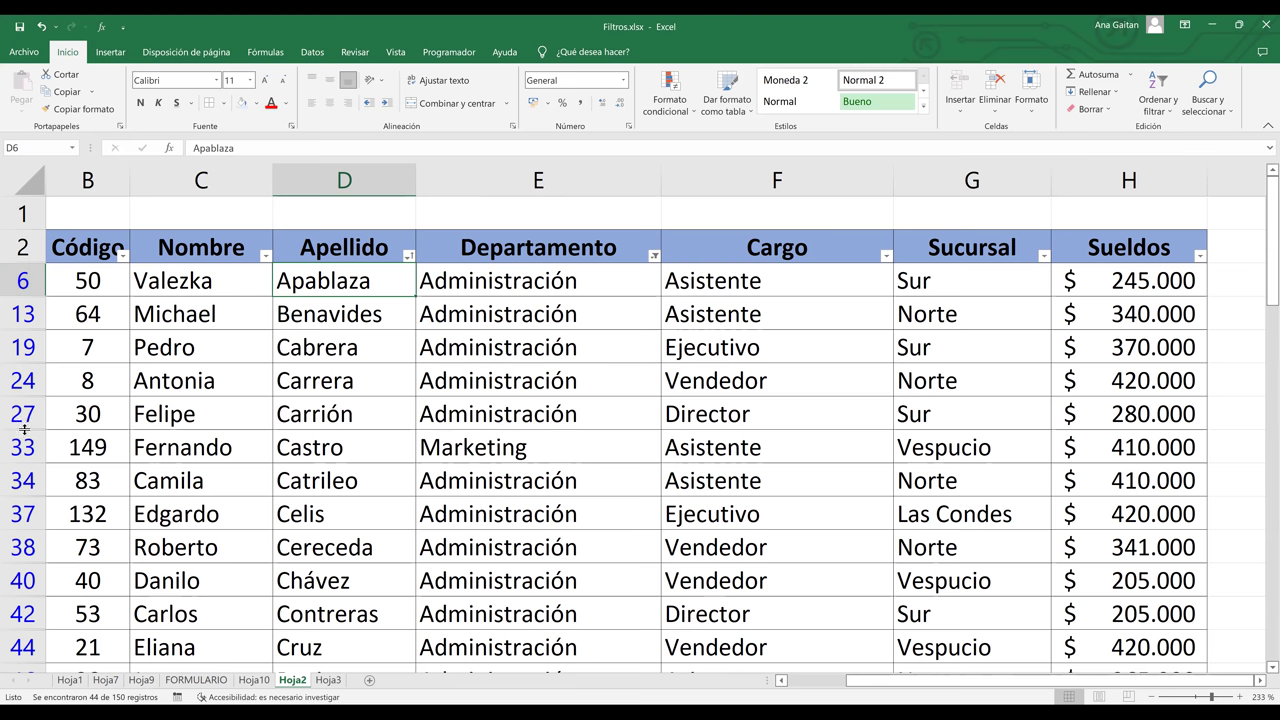
double_click(24, 430)
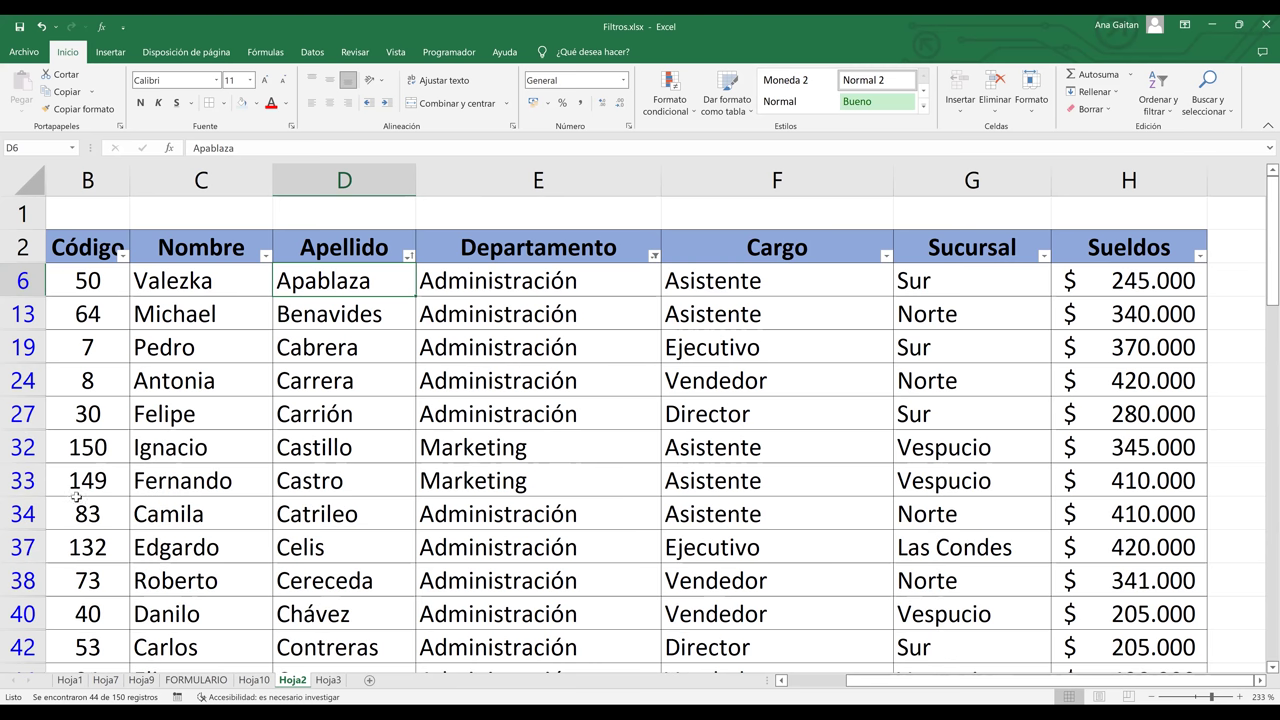
key(ctrl+z)
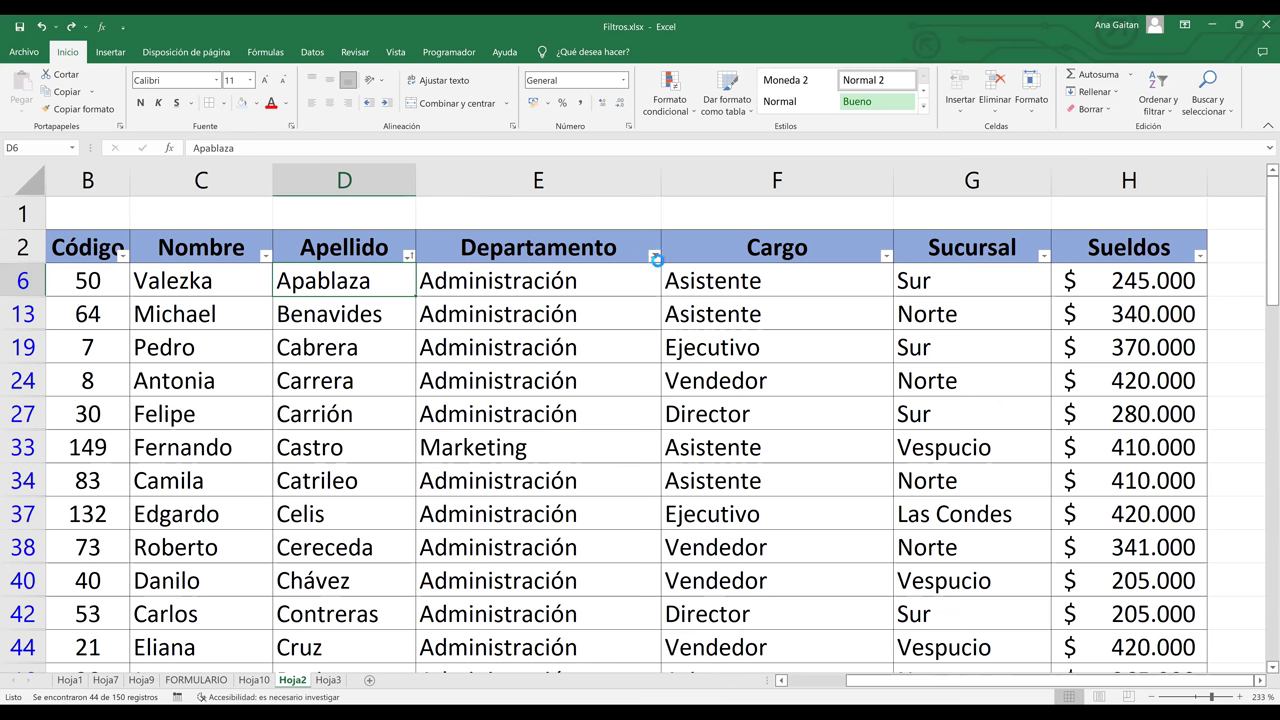
Clear the filter from the Departamento column.
click(654, 256)
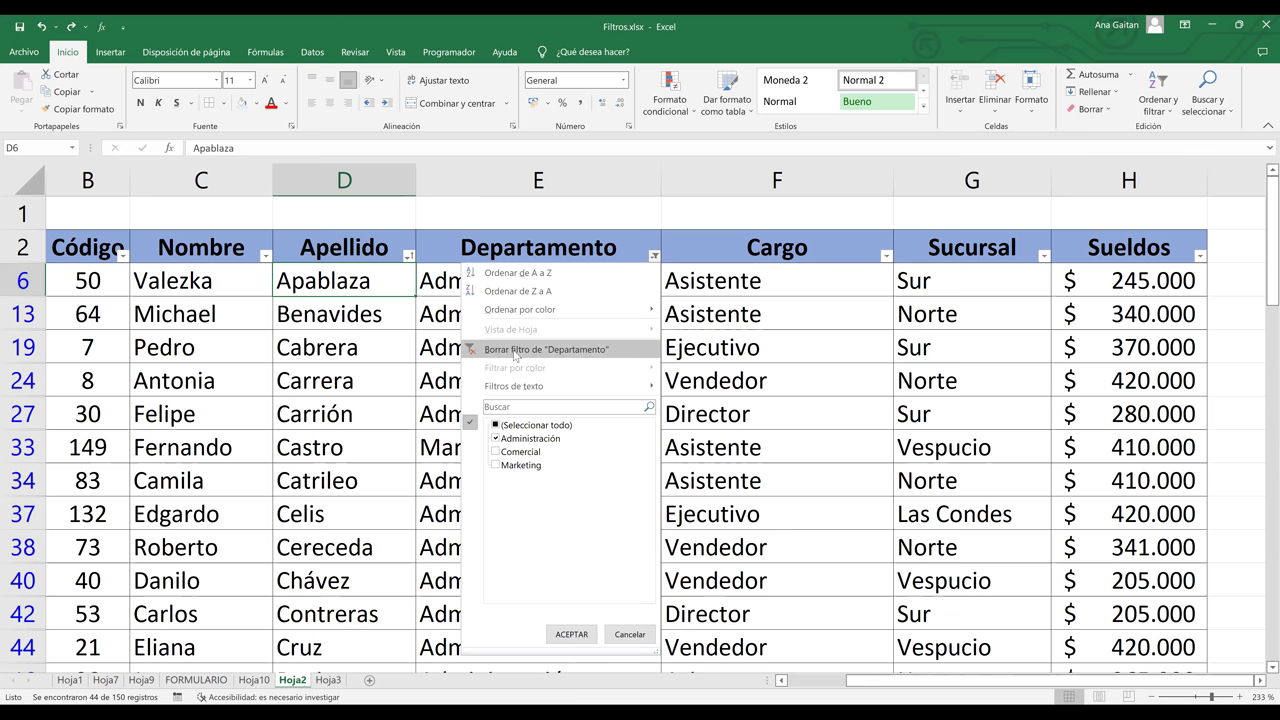
click(370, 265)
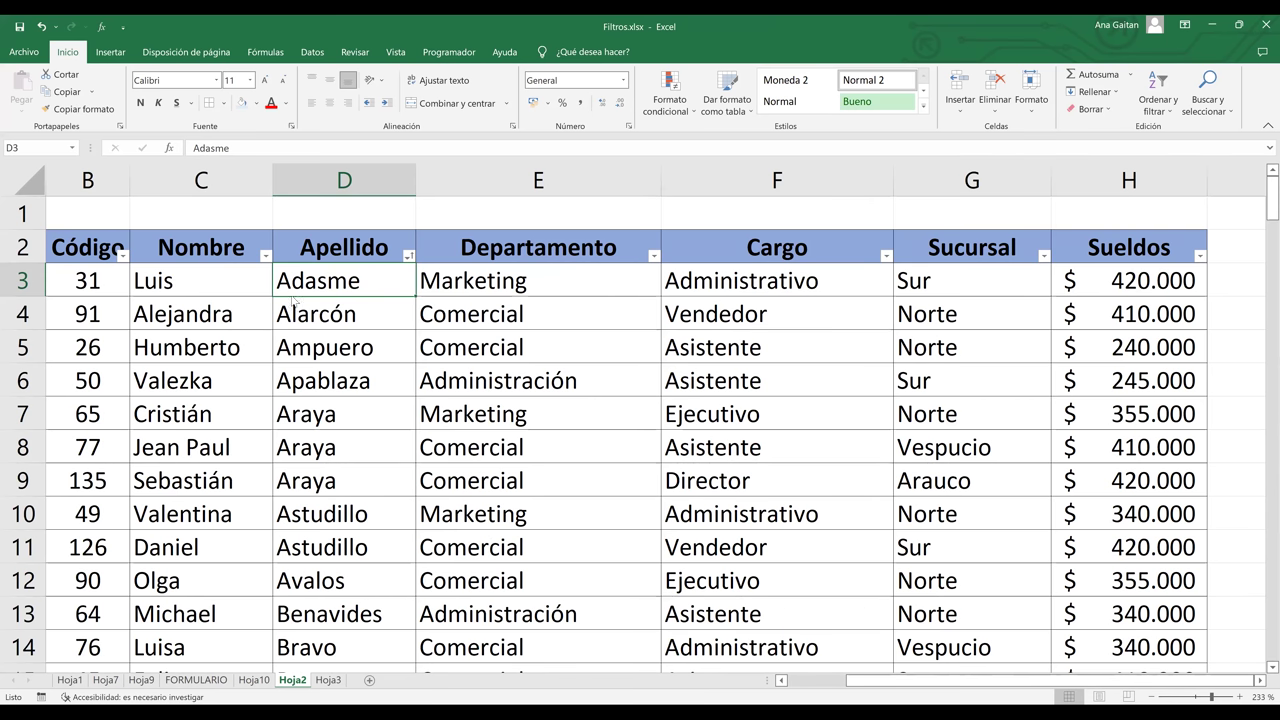
click(409, 256)
click(520, 377)
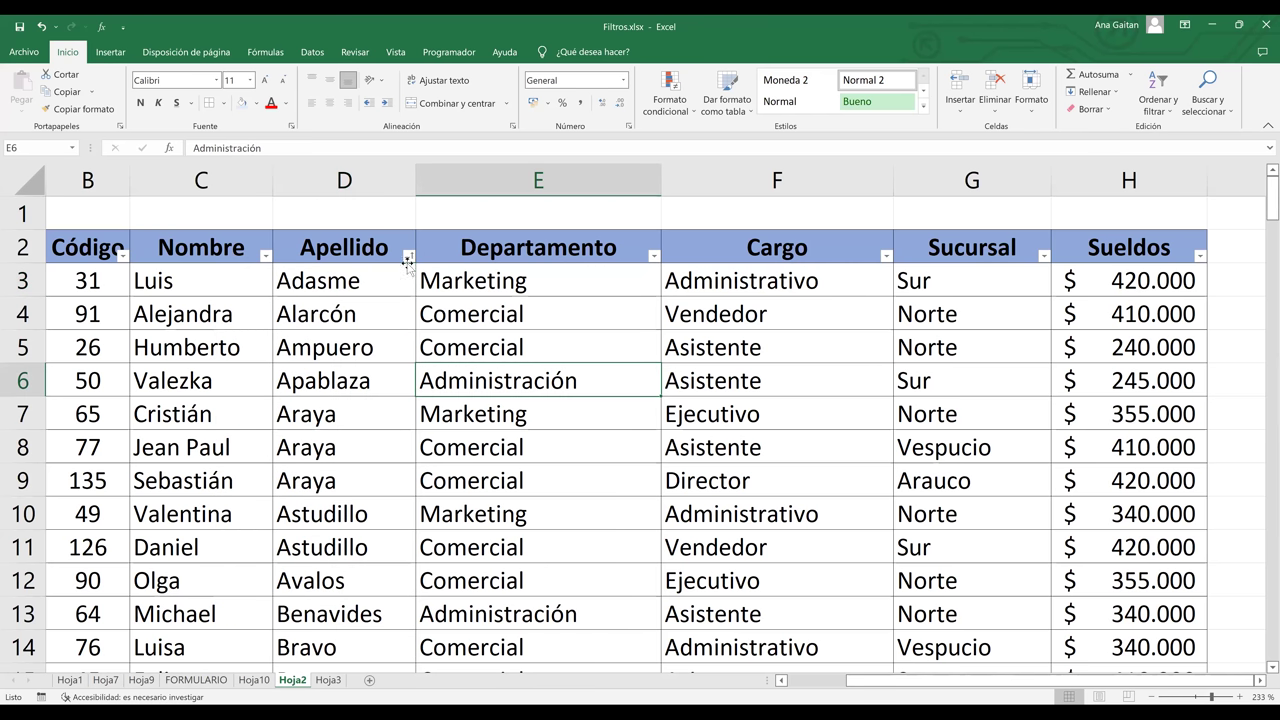
Sort the table by the Código column from smallest to largest.
click(102, 280)
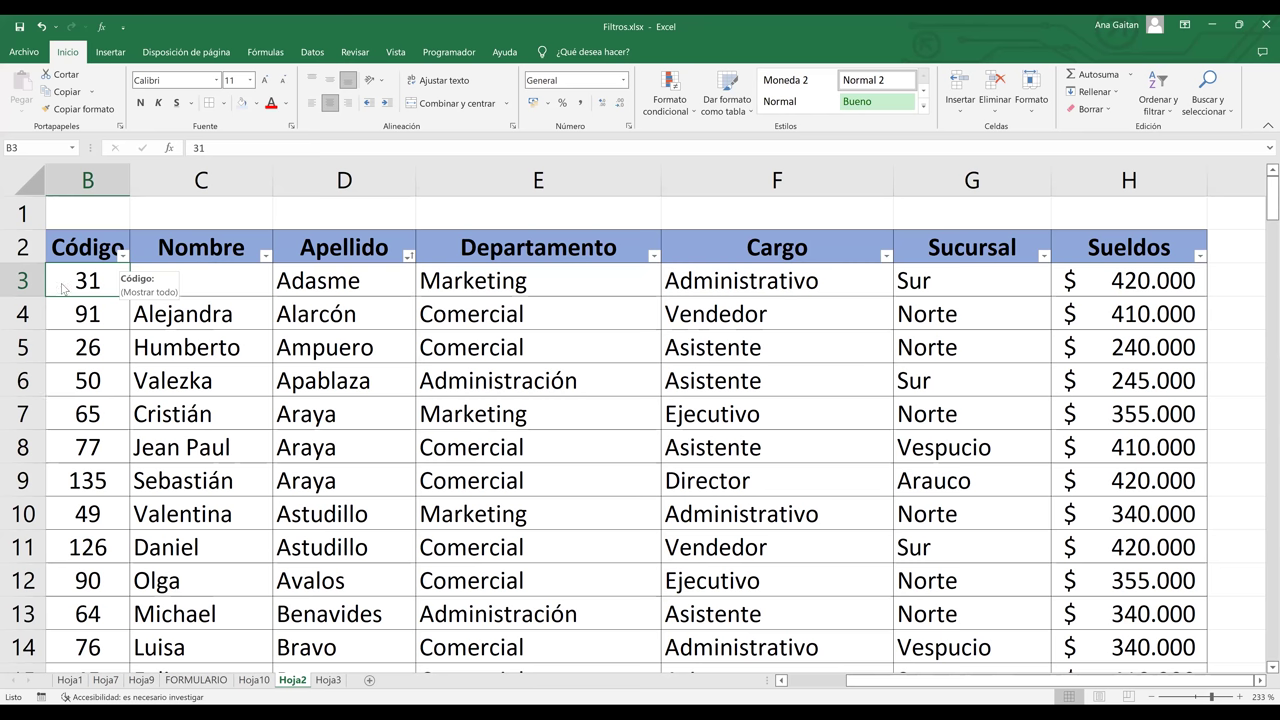
key(alt+Down)
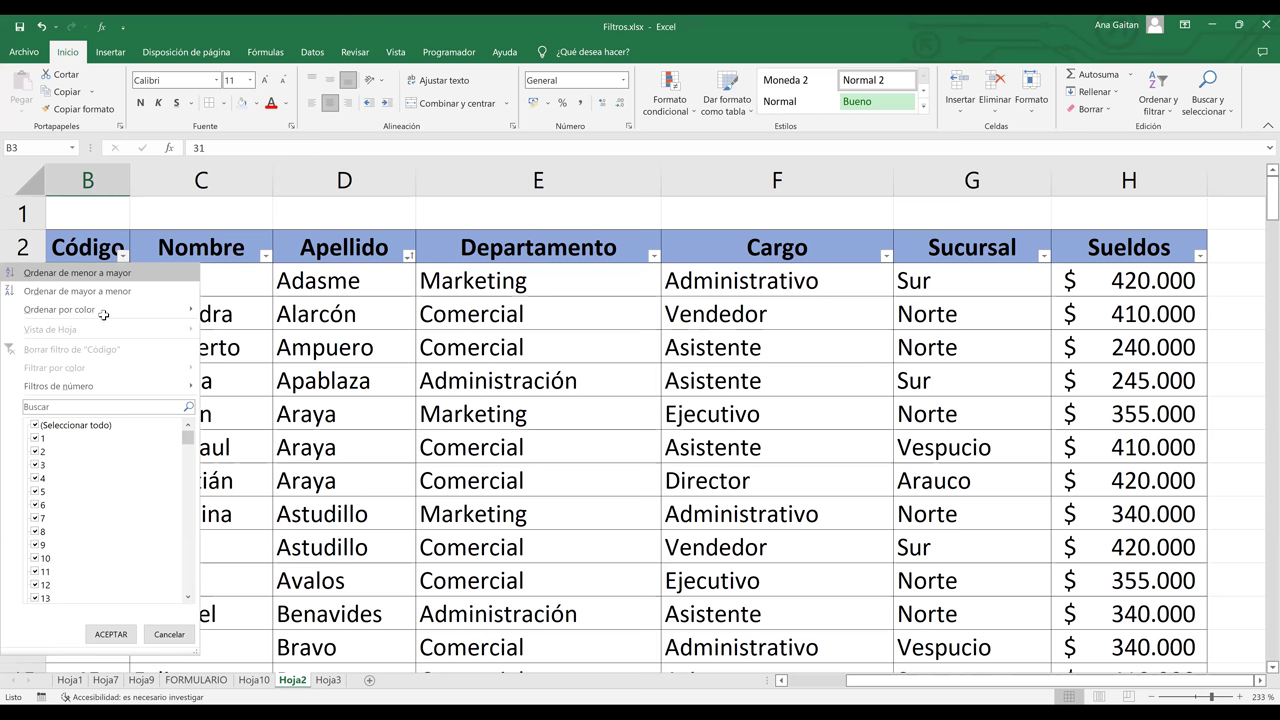
key(Return)
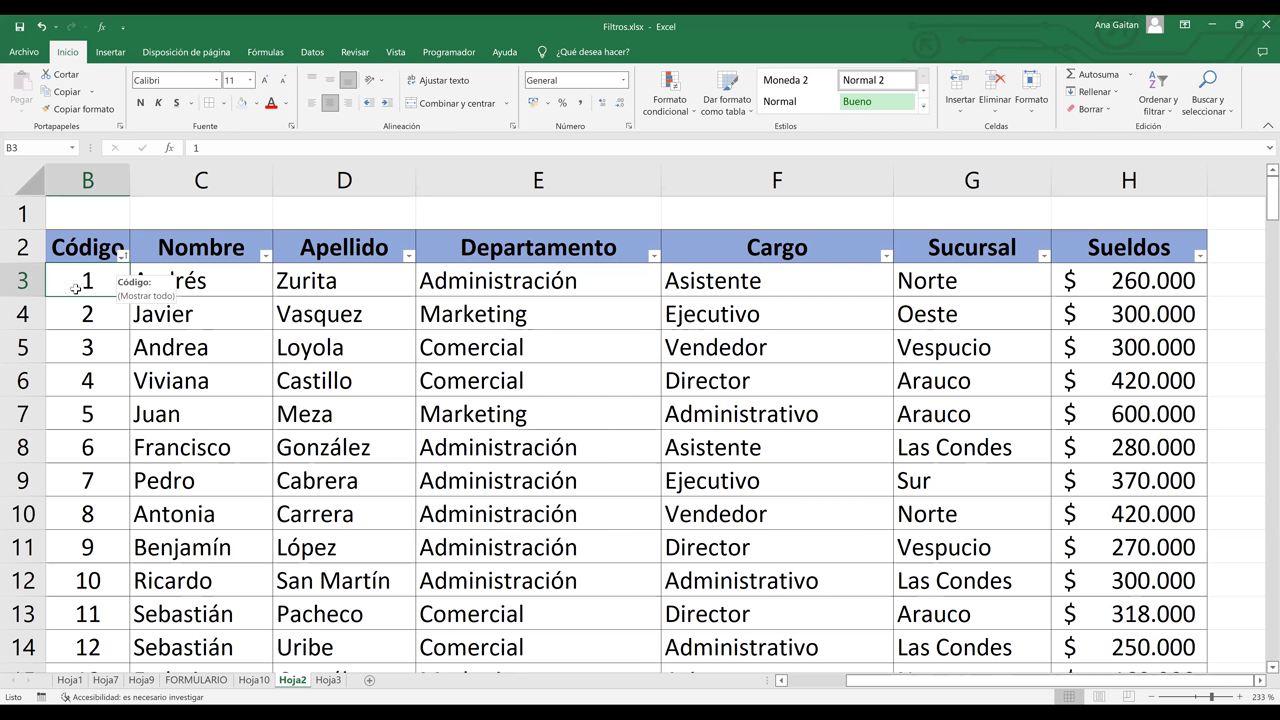
Sort the table by the Código column from largest to smallest and check the order down to the last record.
click(123, 257)
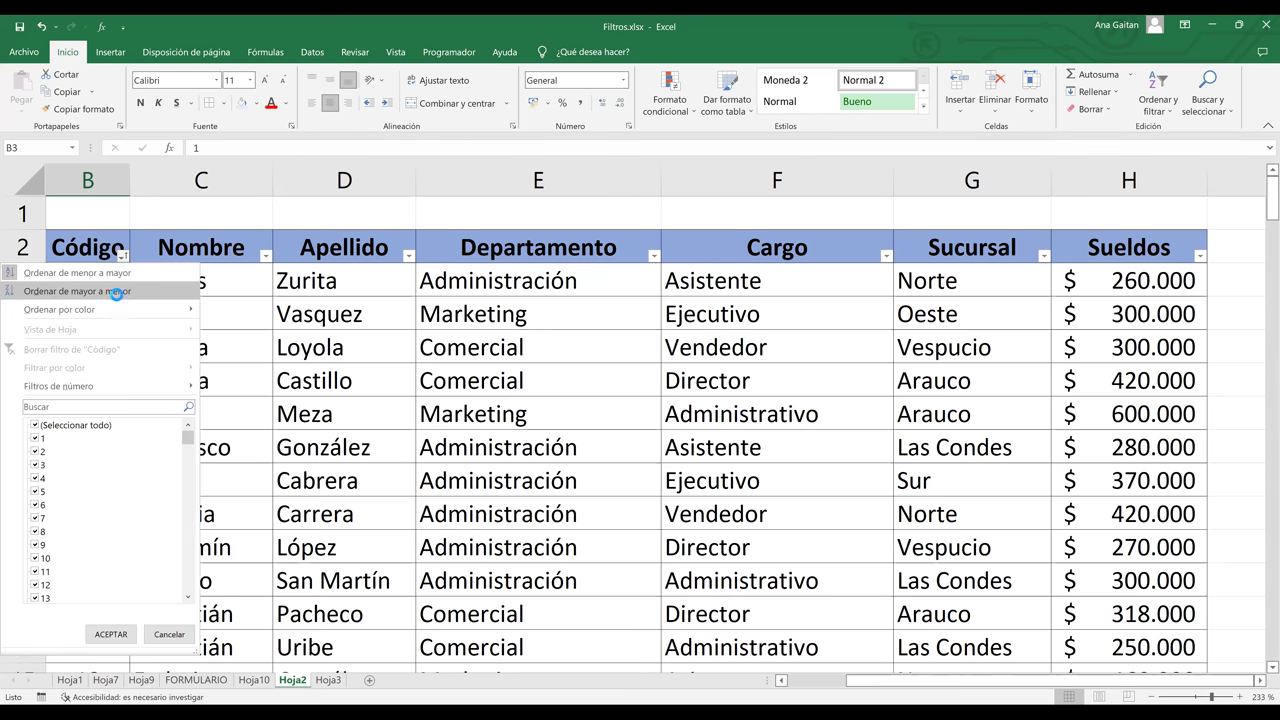
click(138, 297)
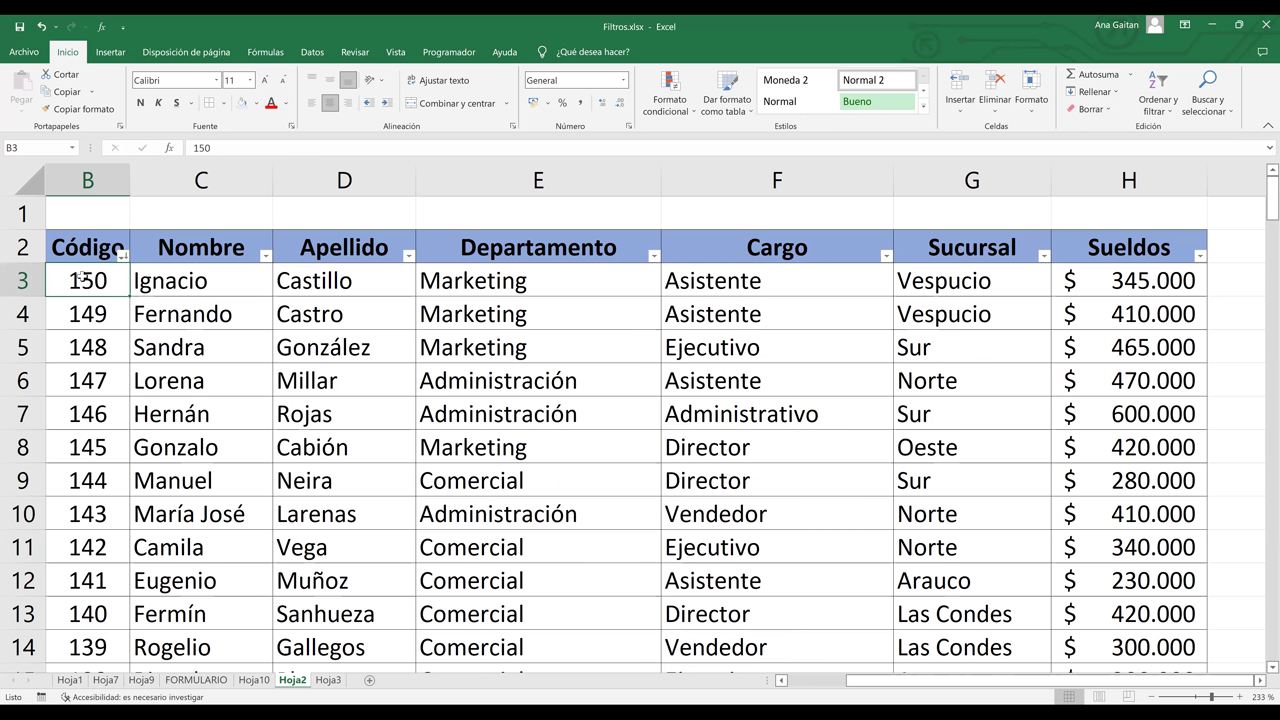
key(Down)
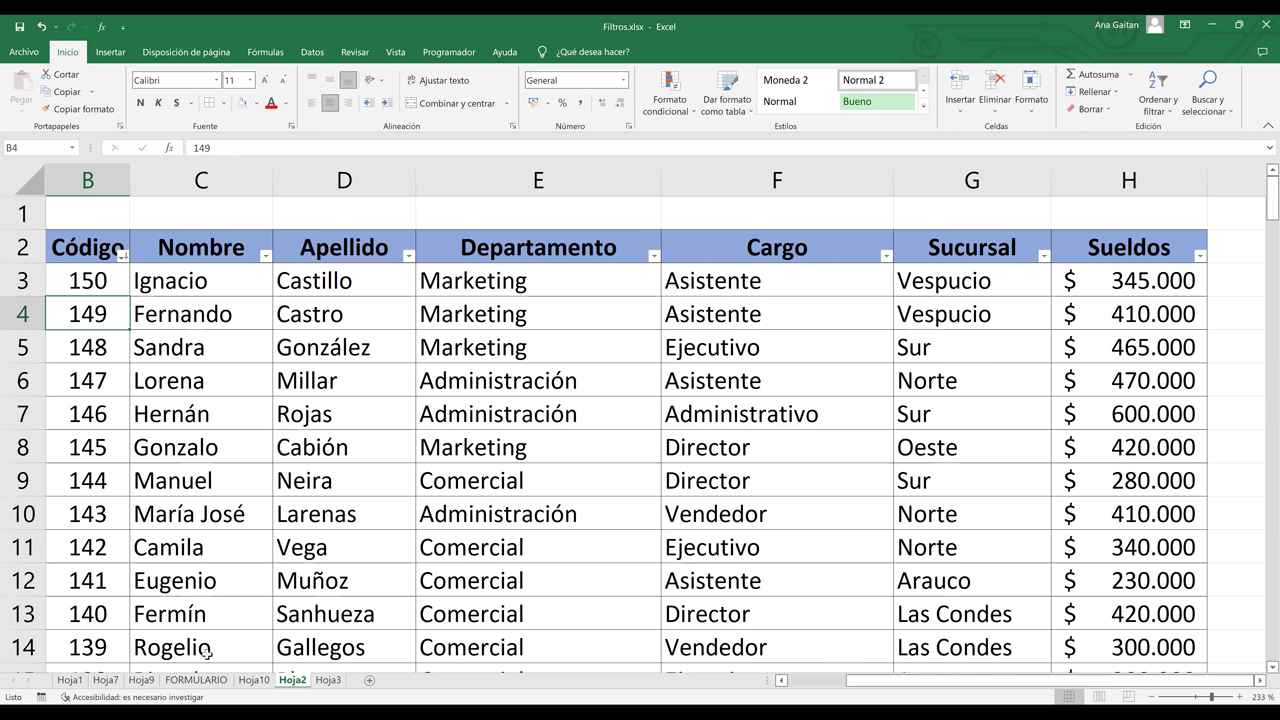
click(536, 655)
key(ctrl+Down)
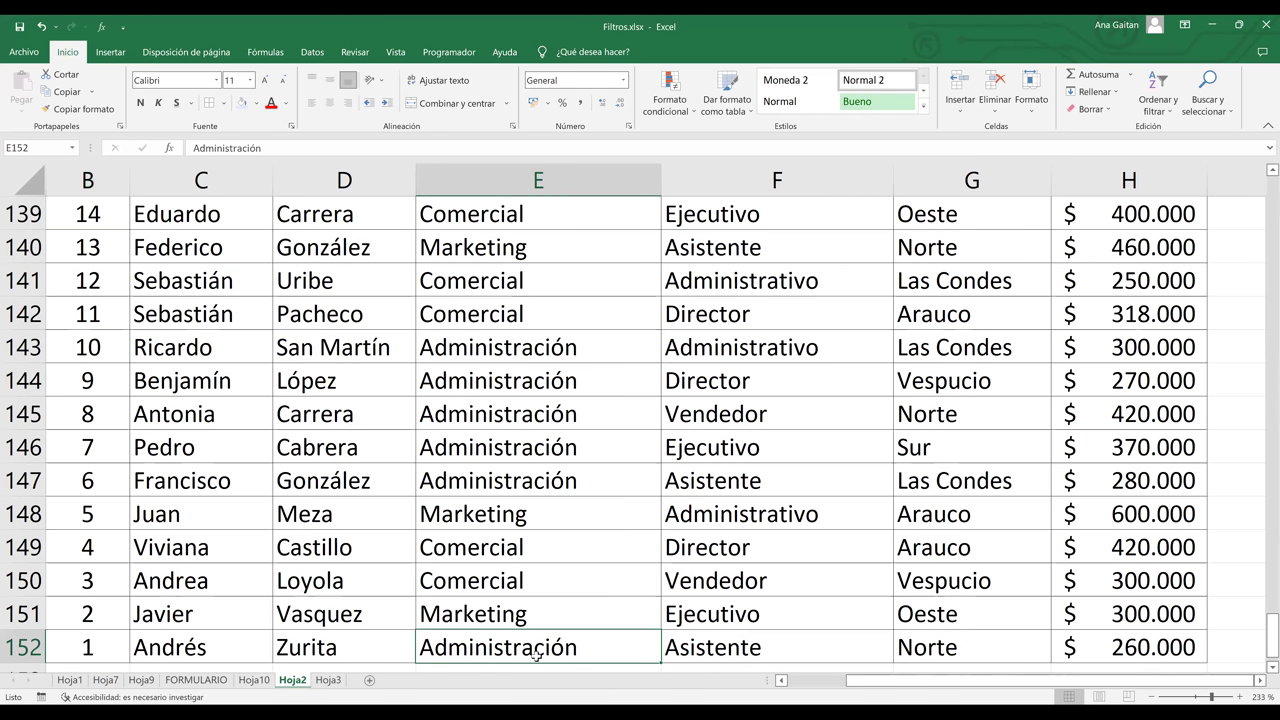
key(ctrl+Left)
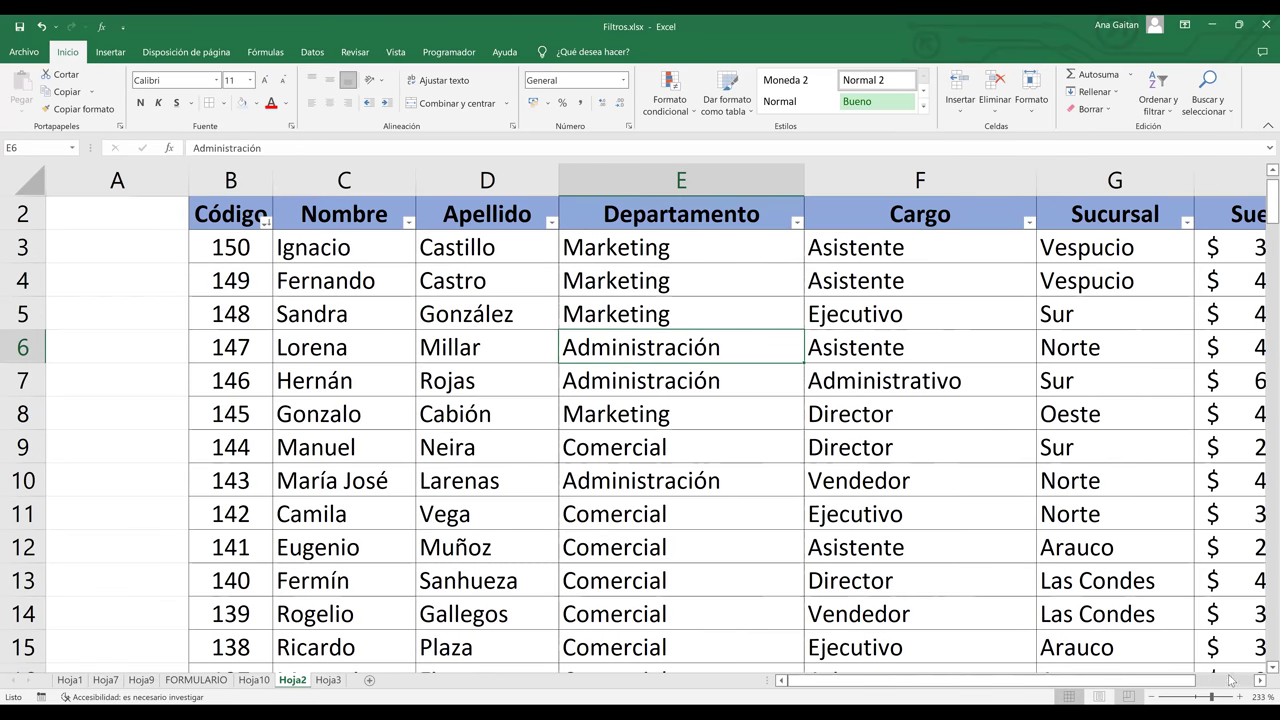
Examine the salary amounts in the Sueldos column across the table, then return to the top of that column.
click(1260, 680)
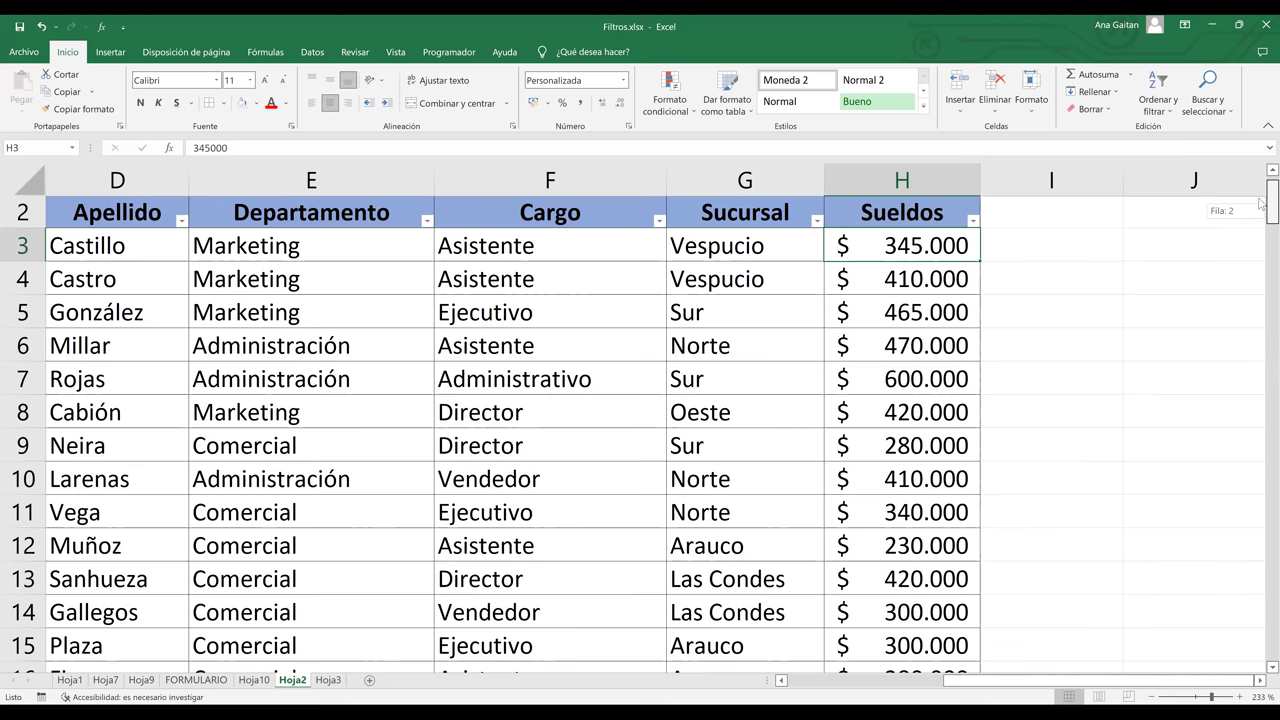
scroll(1260, 318, down, 20)
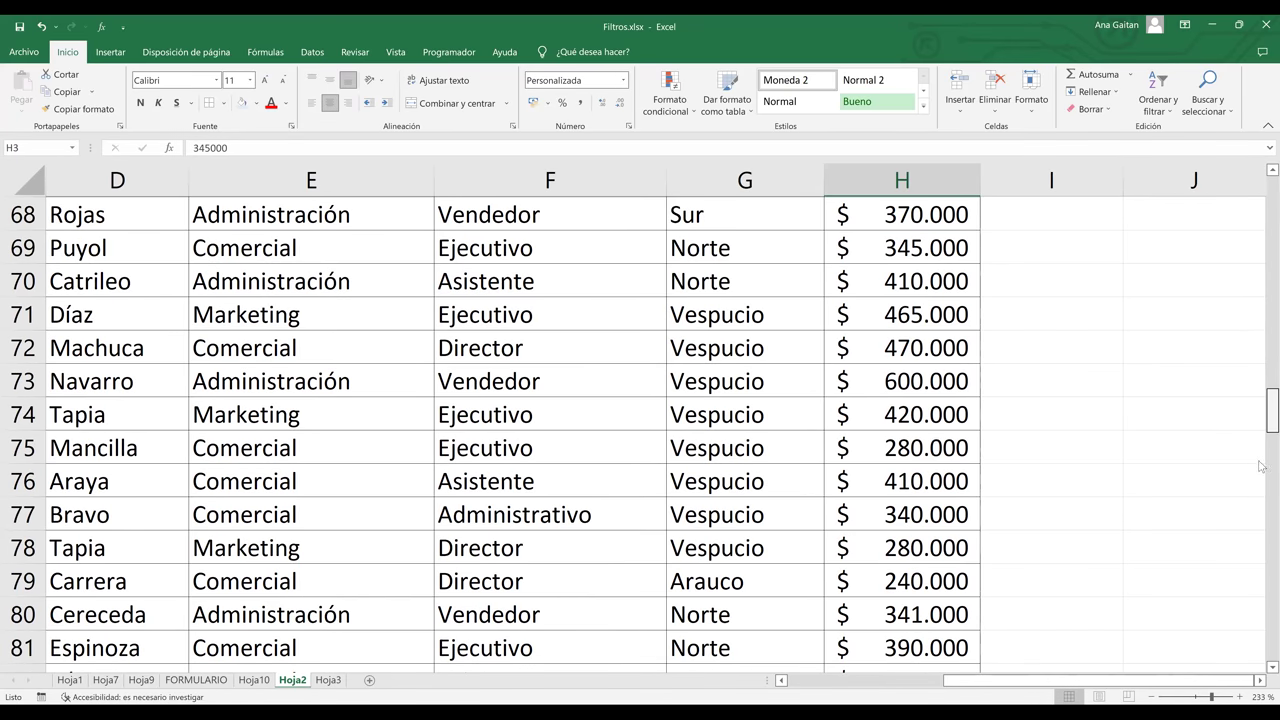
scroll(1262, 440, up, 3)
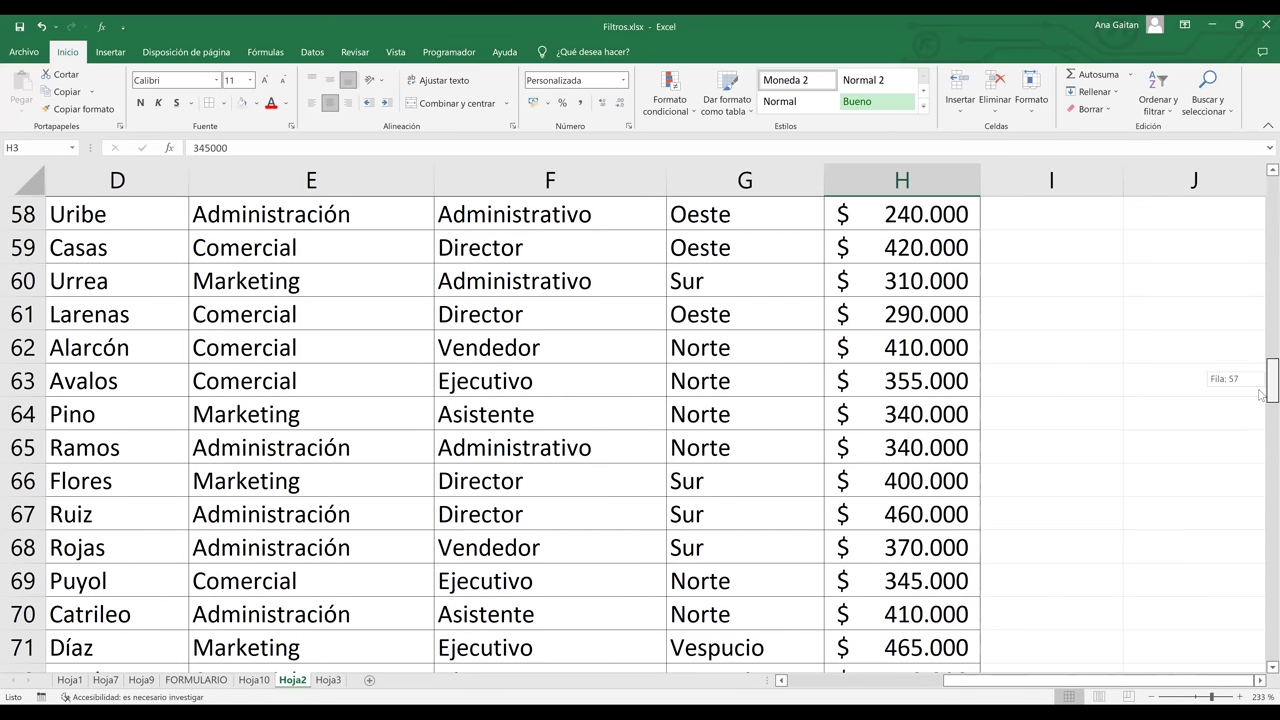
scroll(1262, 260, down, 8)
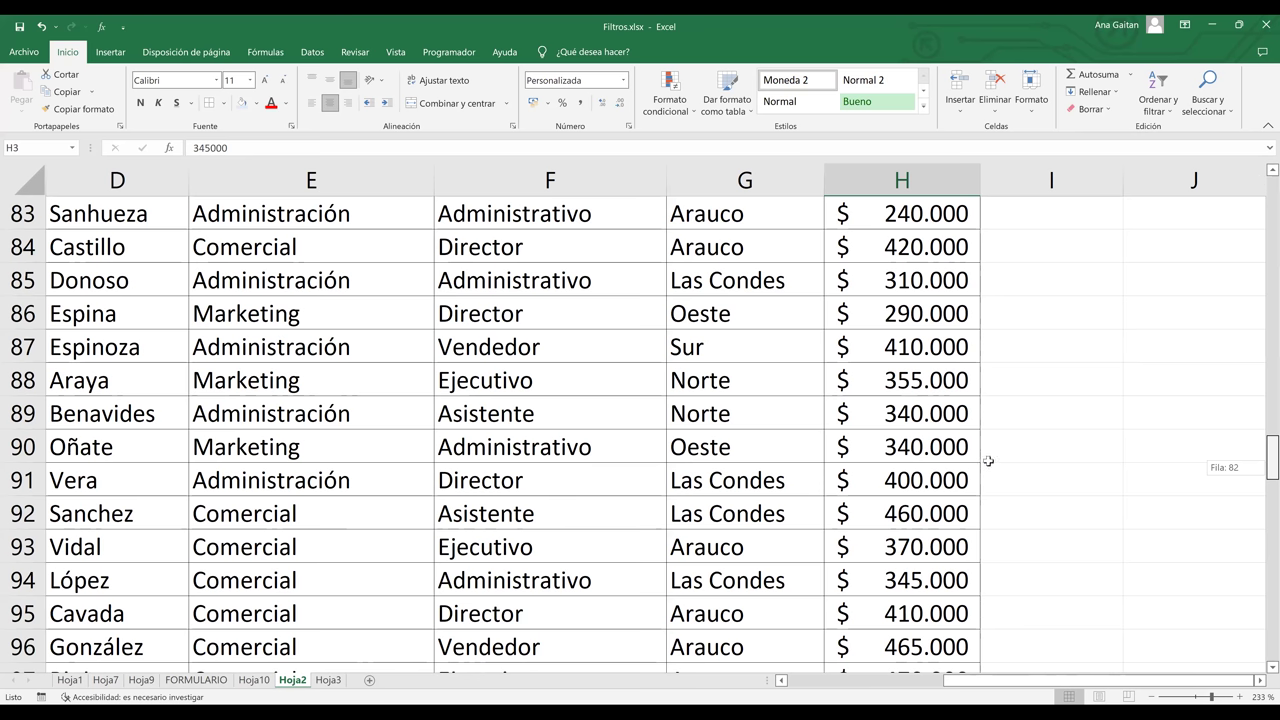
scroll(950, 457, up, 20)
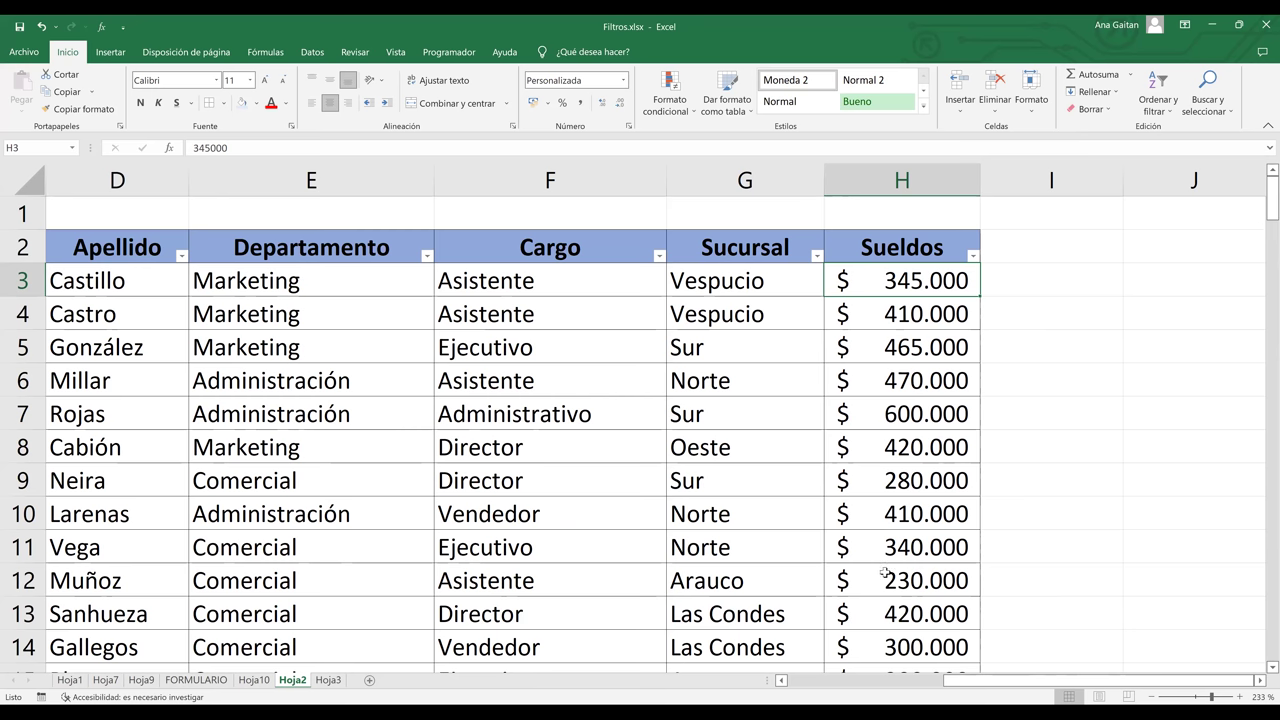
key(Down)
key(Down)
key(Down)
key(Down)
key(Down)
key(Down)
key(Down)
key(Down)
key(Down)
key(Down)
key(Down)
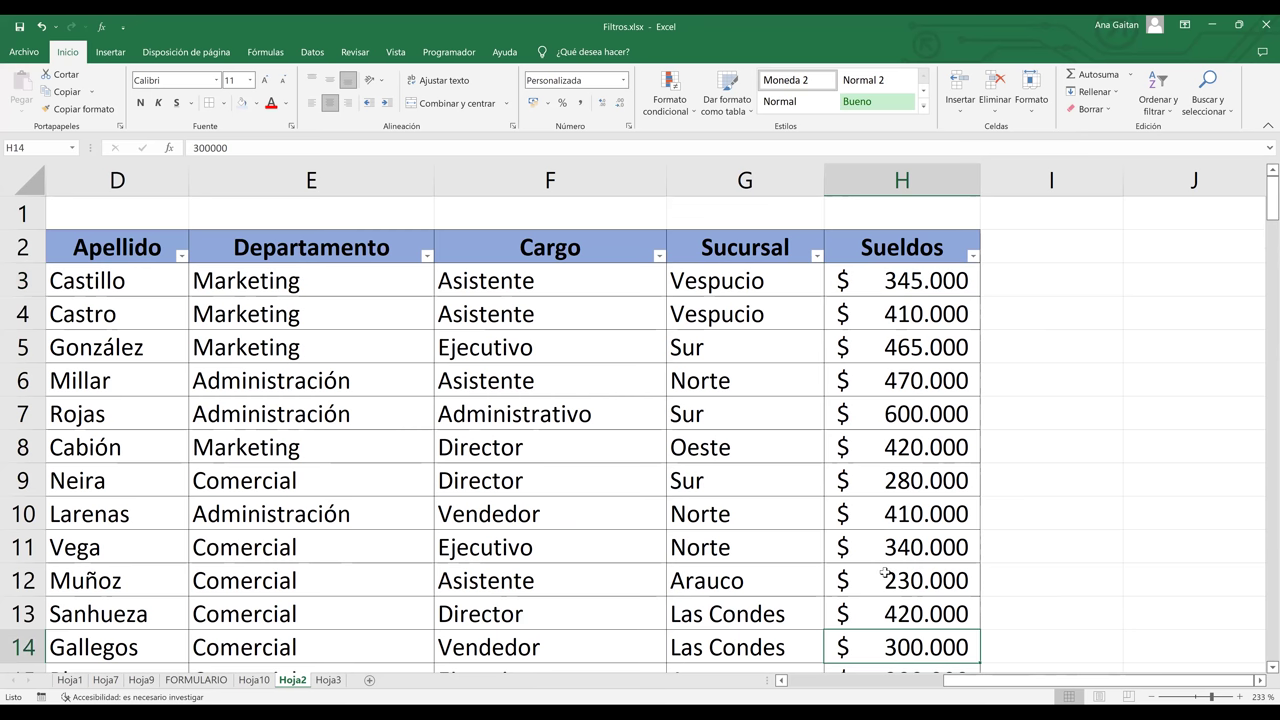
key(Down)
key(Down)
key(Down)
key(Down)
key(Down)
key(Down)
key(Down)
key(Down)
key(Down)
key(Down)
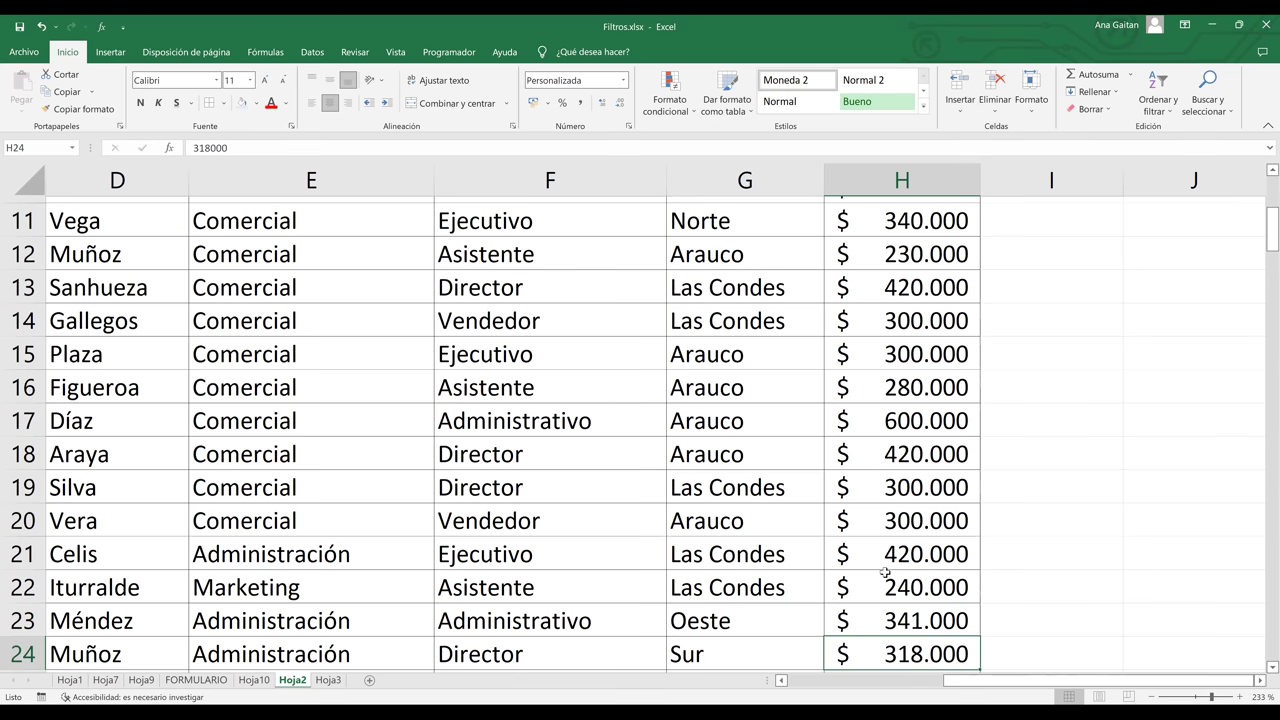
key(ctrl+Up)
key(ctrl+Up)
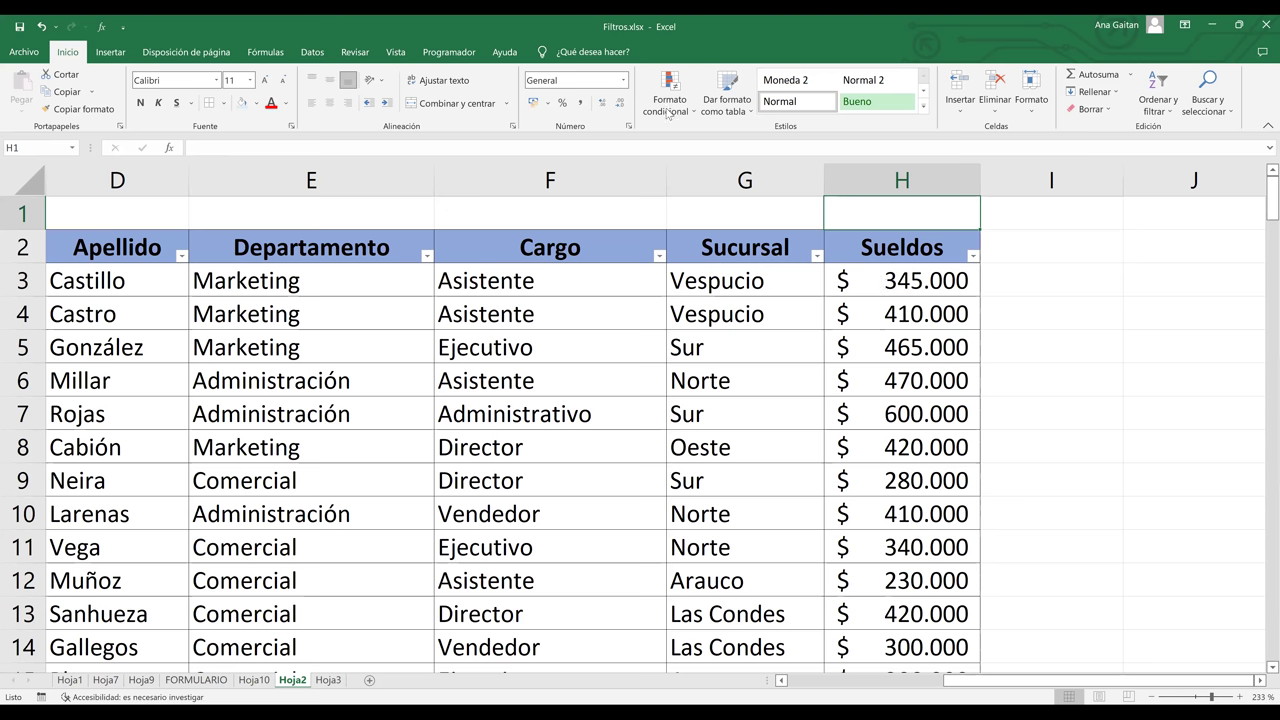
Highlight the top 5 values among the Sueldos amounts using green fill with dark green text.
key(Down)
key(Down)
key(ctrl+shift+Down)
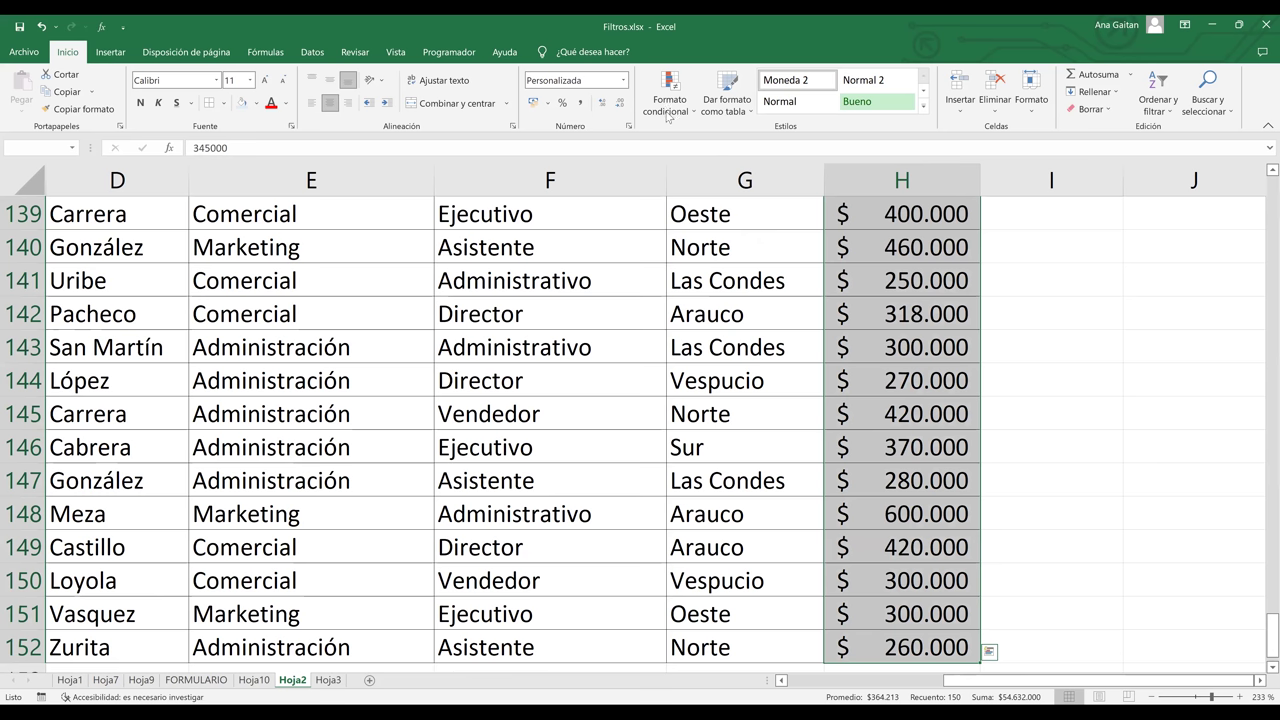
click(667, 110)
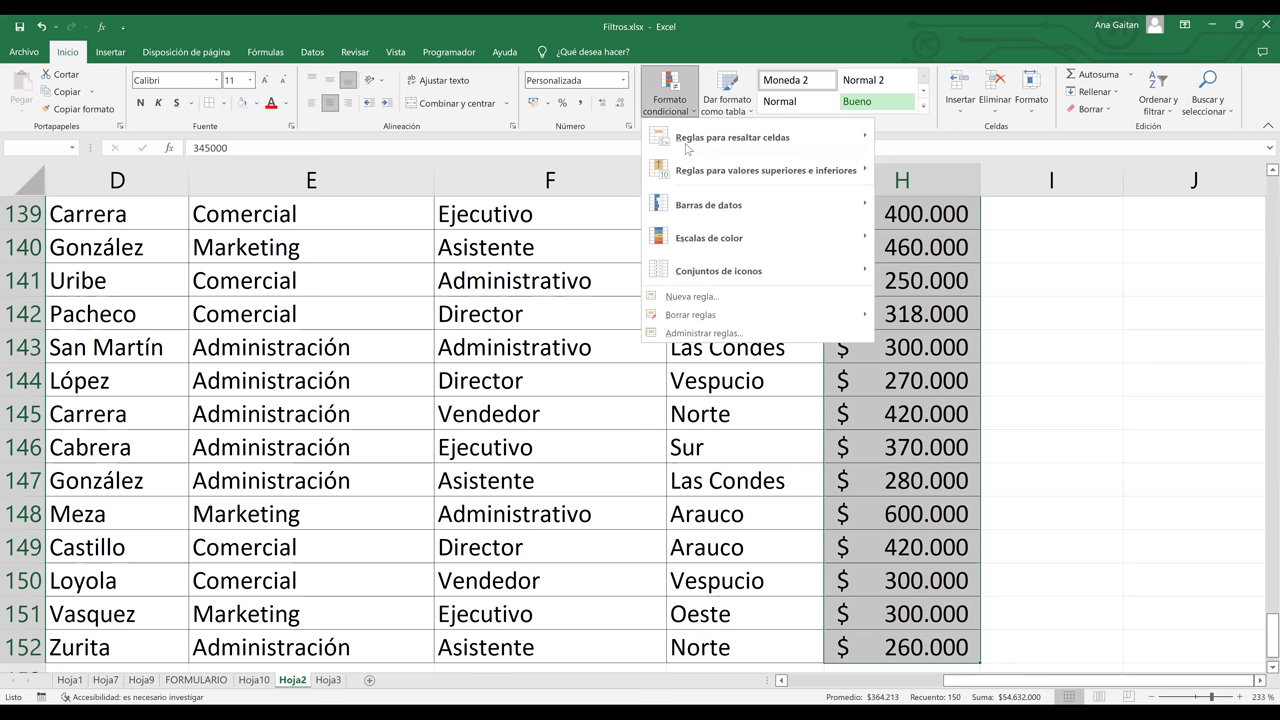
click(687, 148)
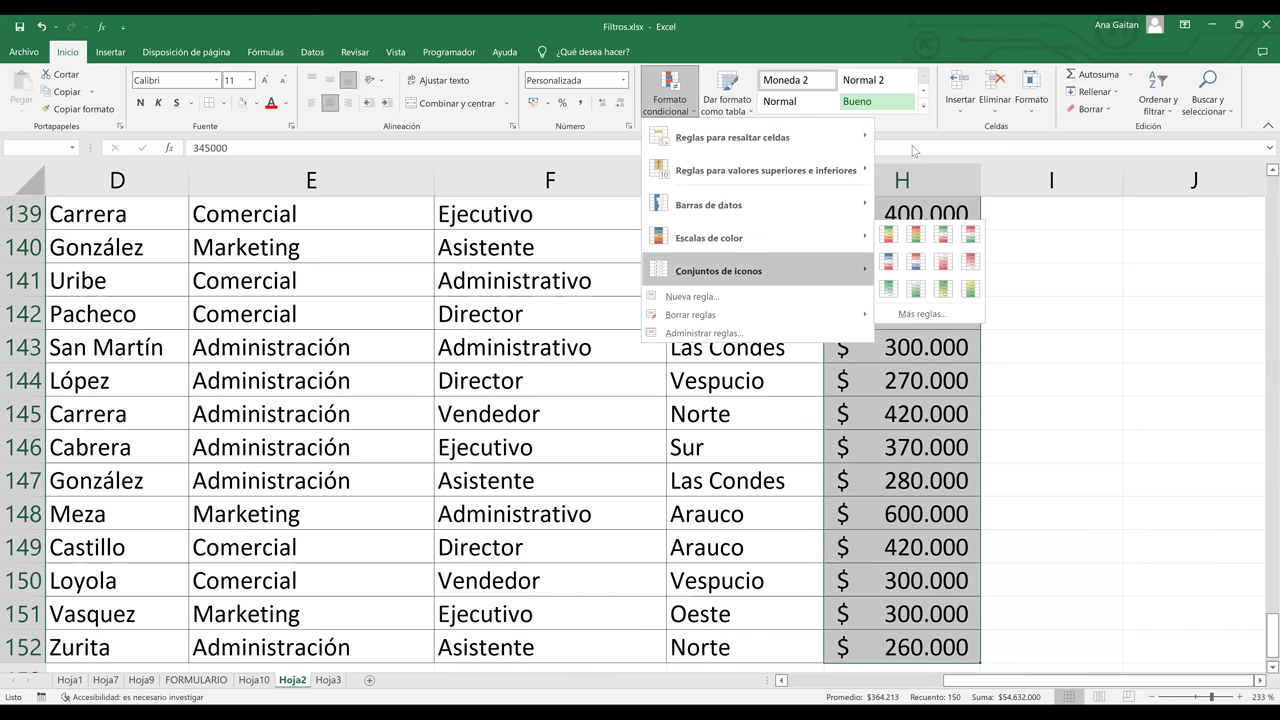
mouse_move(813, 148)
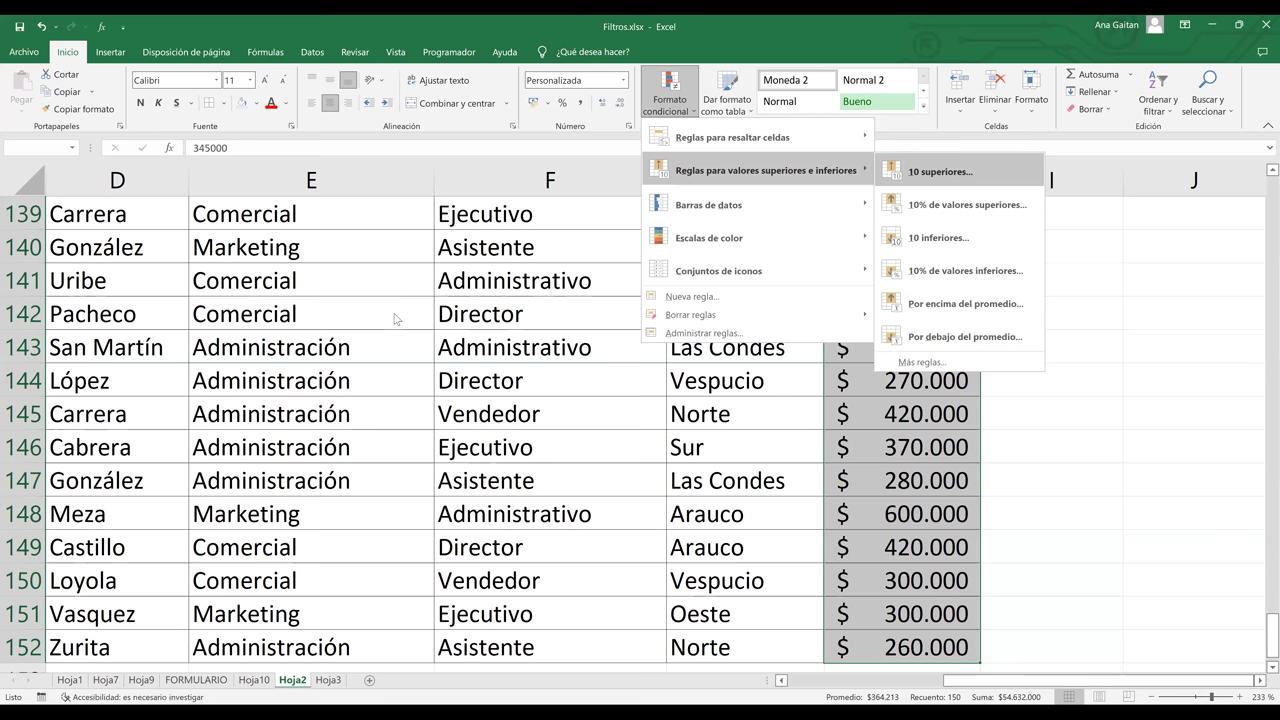
key(Return)
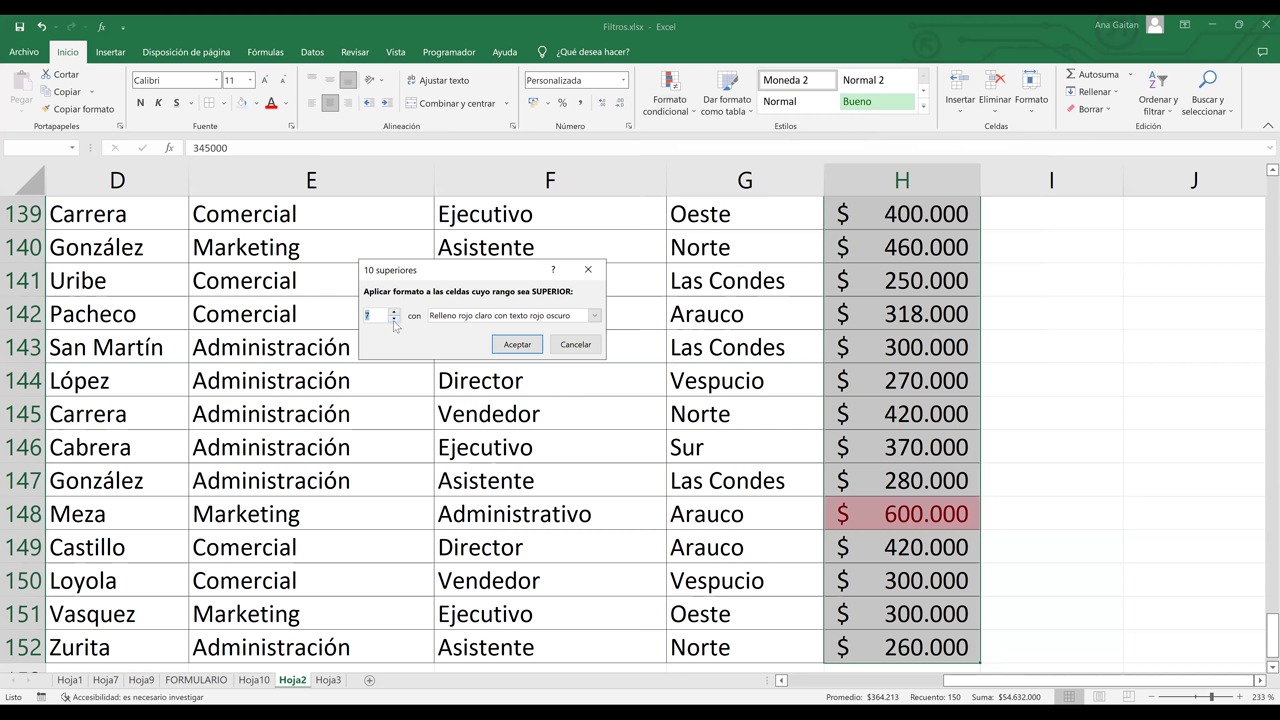
click(394, 319)
click(394, 319)
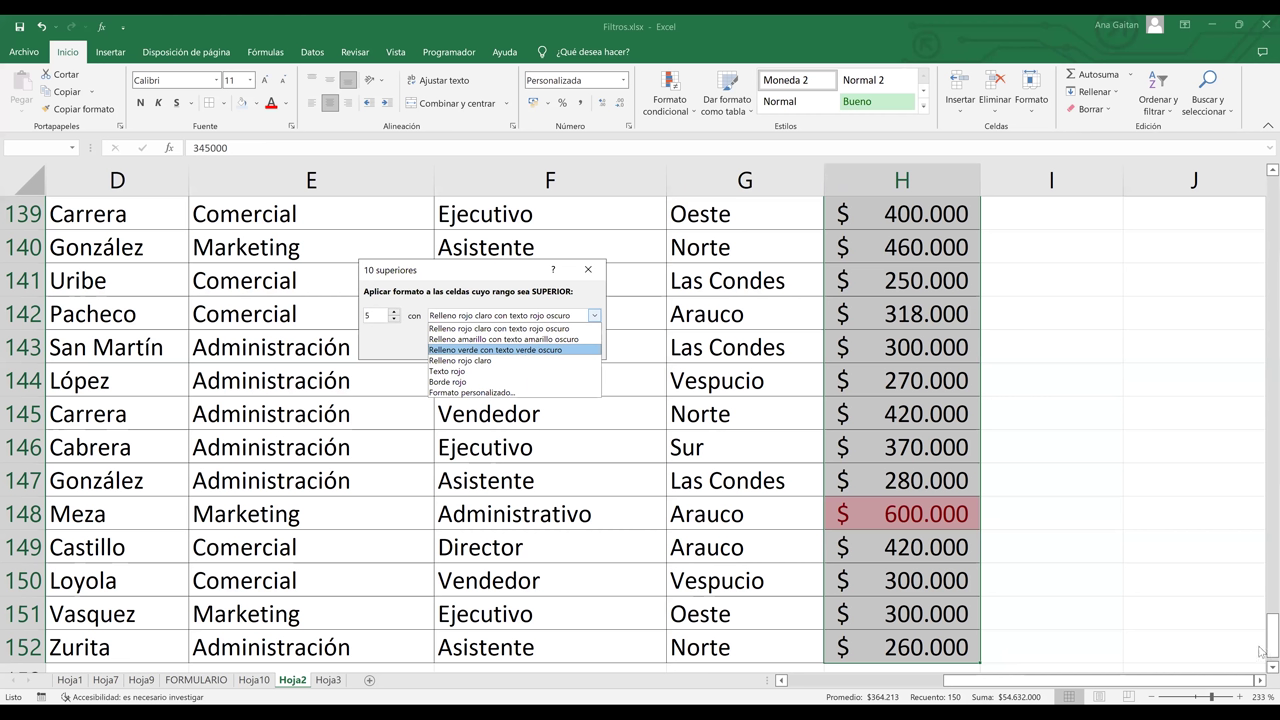
key(Return)
key(Return)
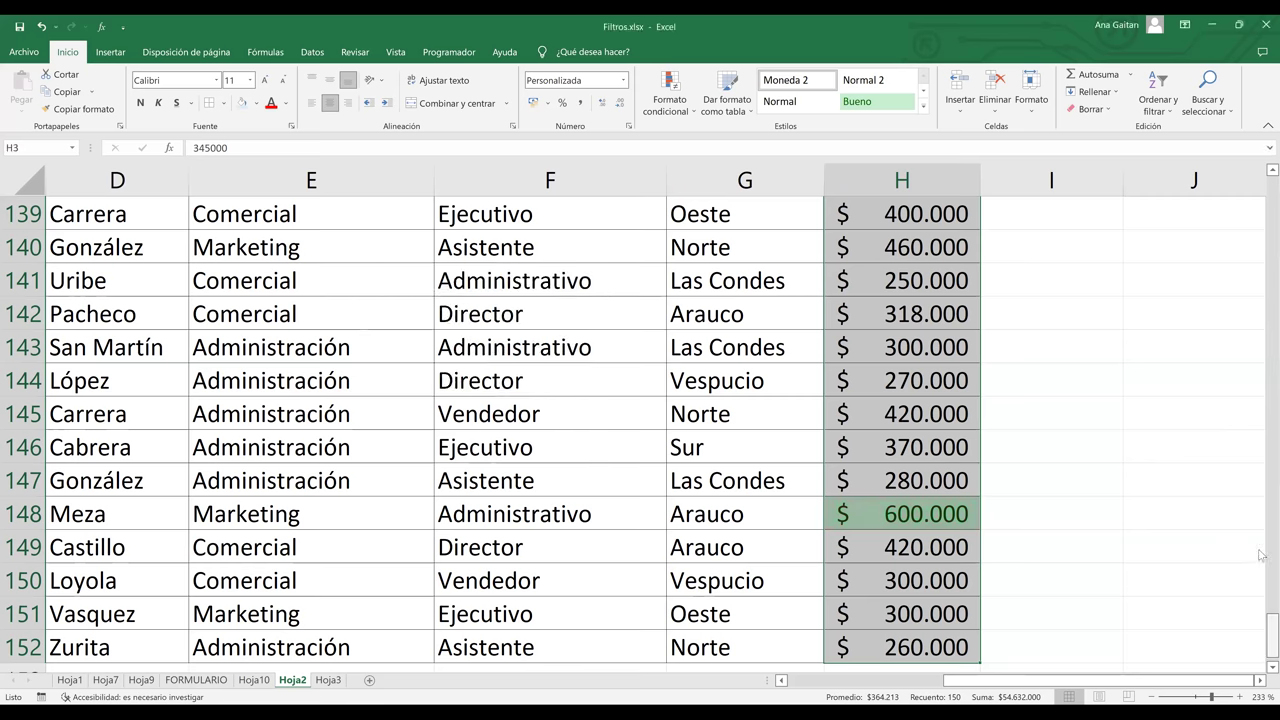
Examine the highlighted salaries throughout the Sueldos column, from the last record back up to the first rows.
drag(1268, 645, 1267, 548)
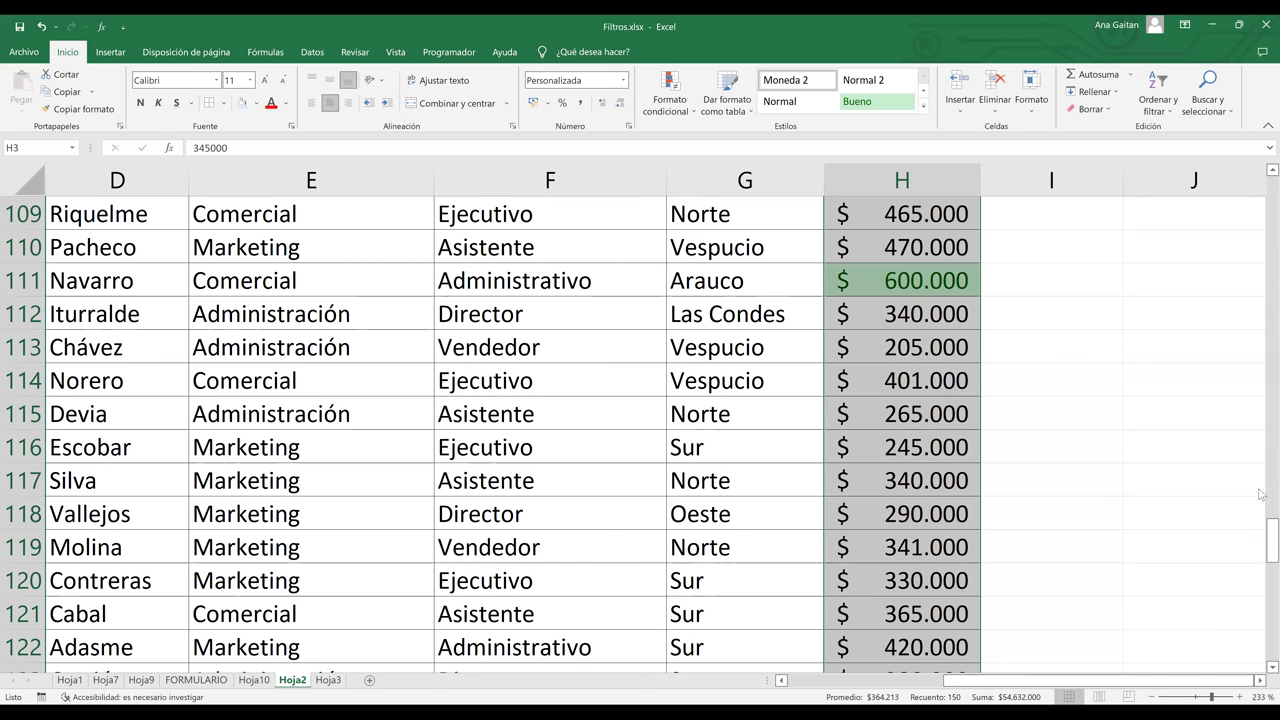
scroll(1263, 260, up, 10)
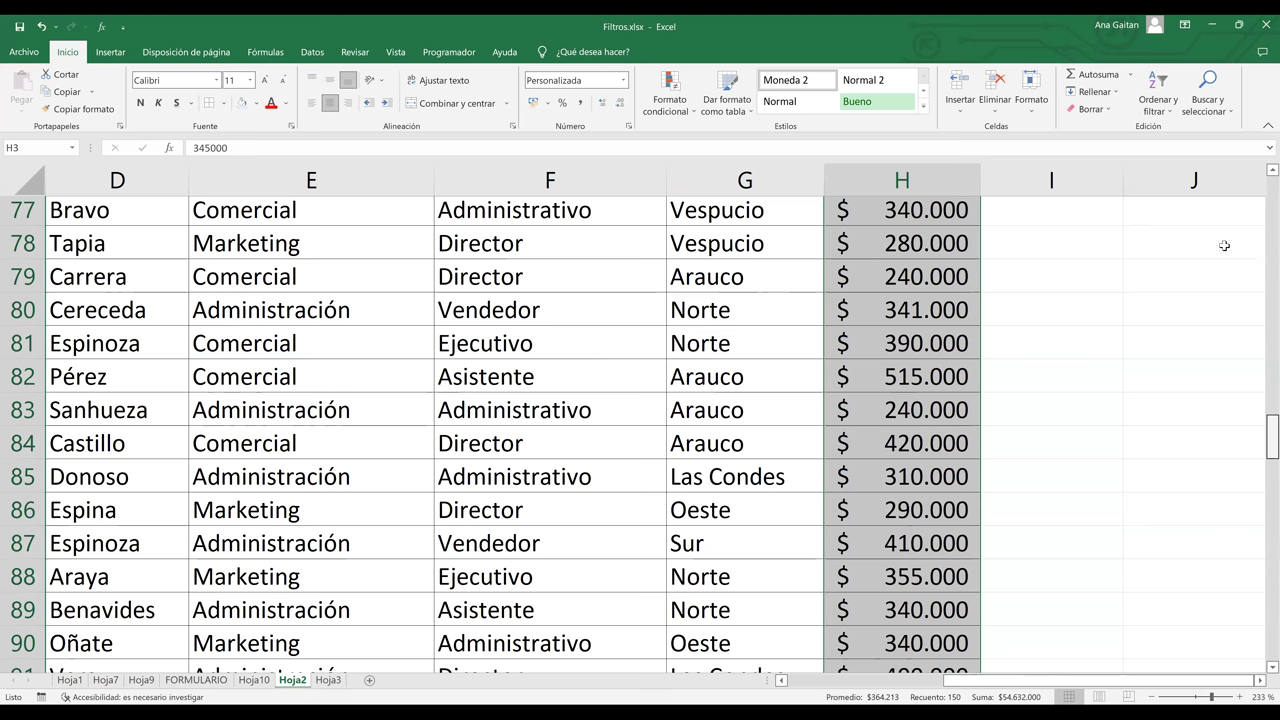
scroll(918, 275, up, 20)
click(918, 275)
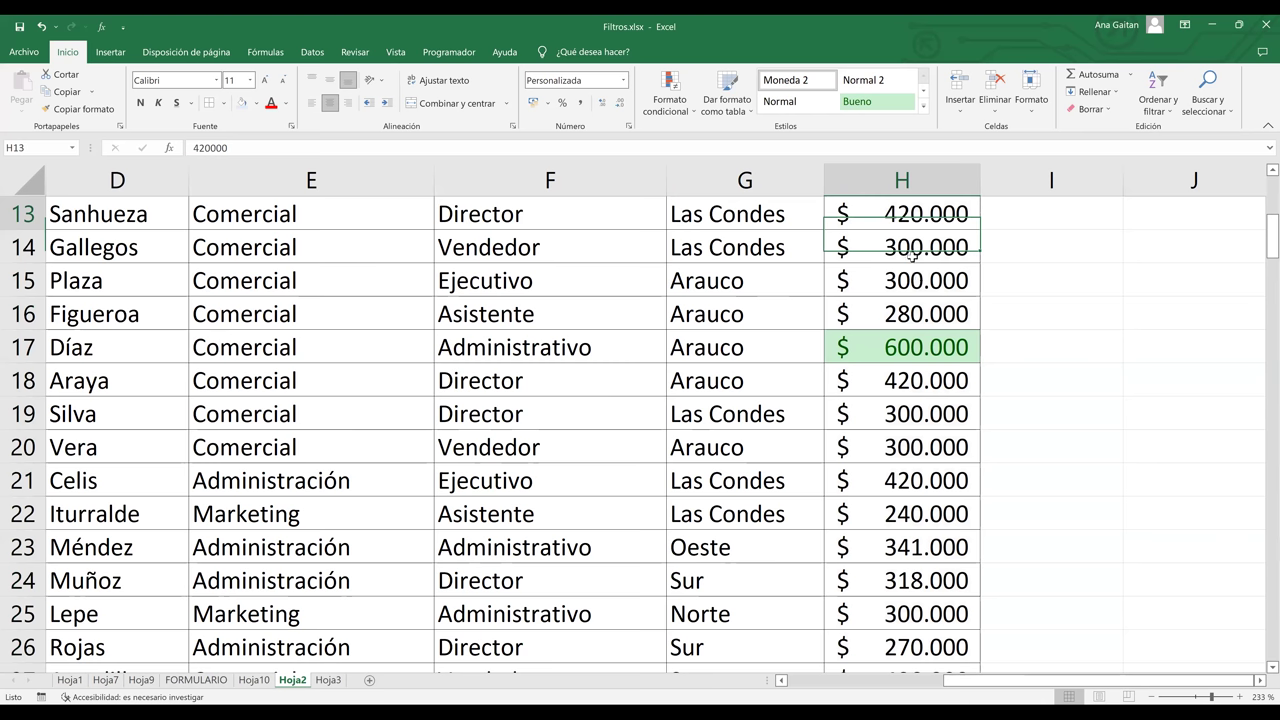
scroll(912, 255, up, 4)
Replace the top-values rule on the Sueldos amounts with a green-yellow-red color scale that gives the highest salaries green.
click(912, 250)
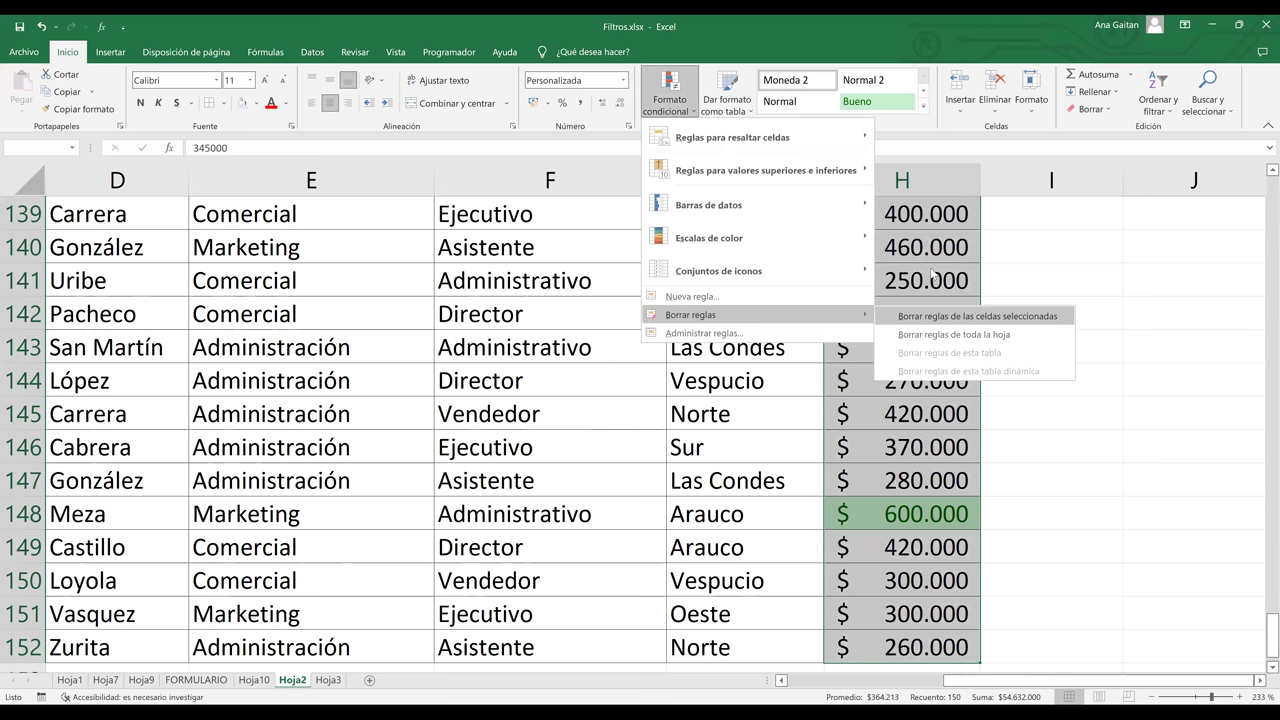
mouse_move(742, 236)
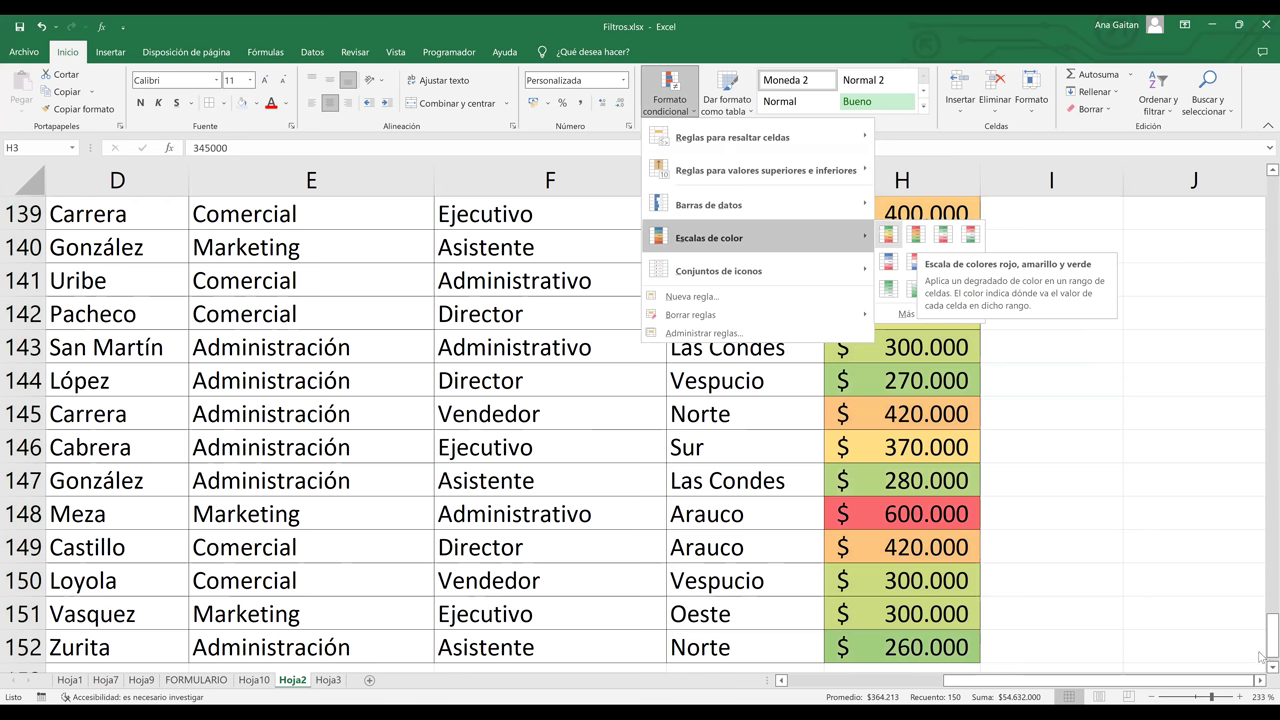
key(Escape)
click(895, 360)
scroll(894, 371, up, 20)
click(893, 375)
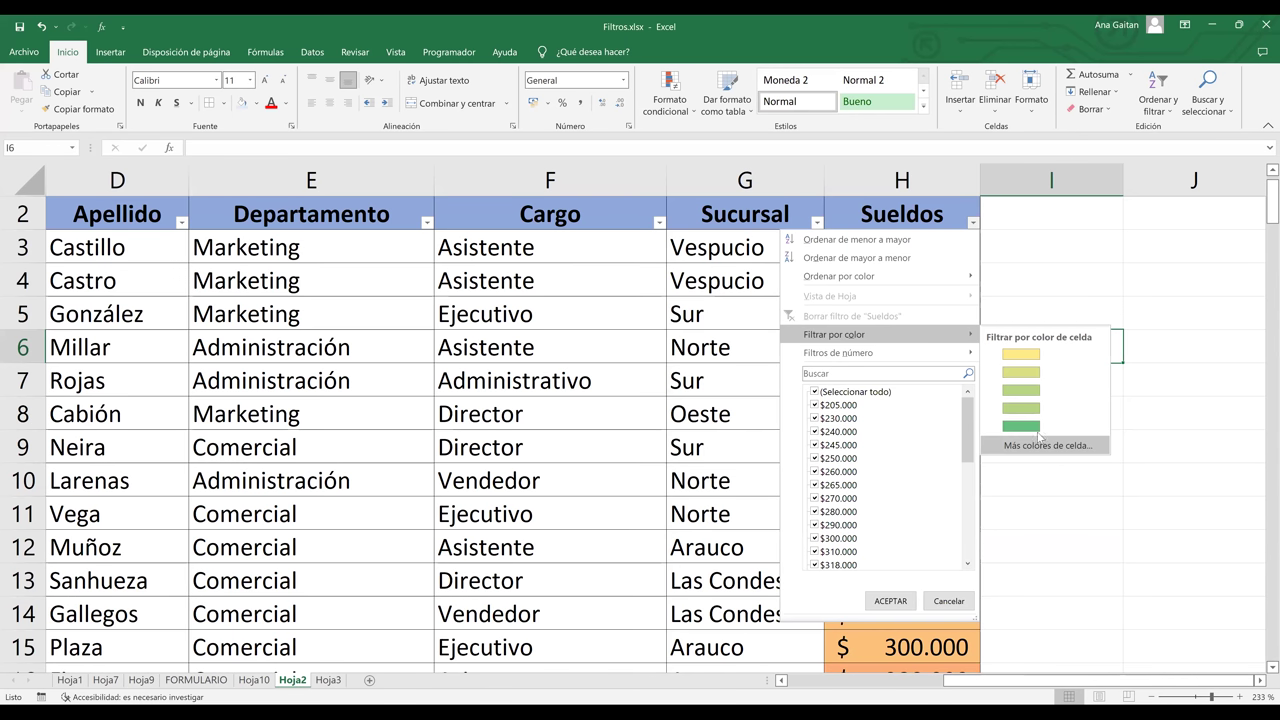
View the additional cell colors available for filtering Sueldos, and filter the column by the darkest green cell color.
click(1041, 448)
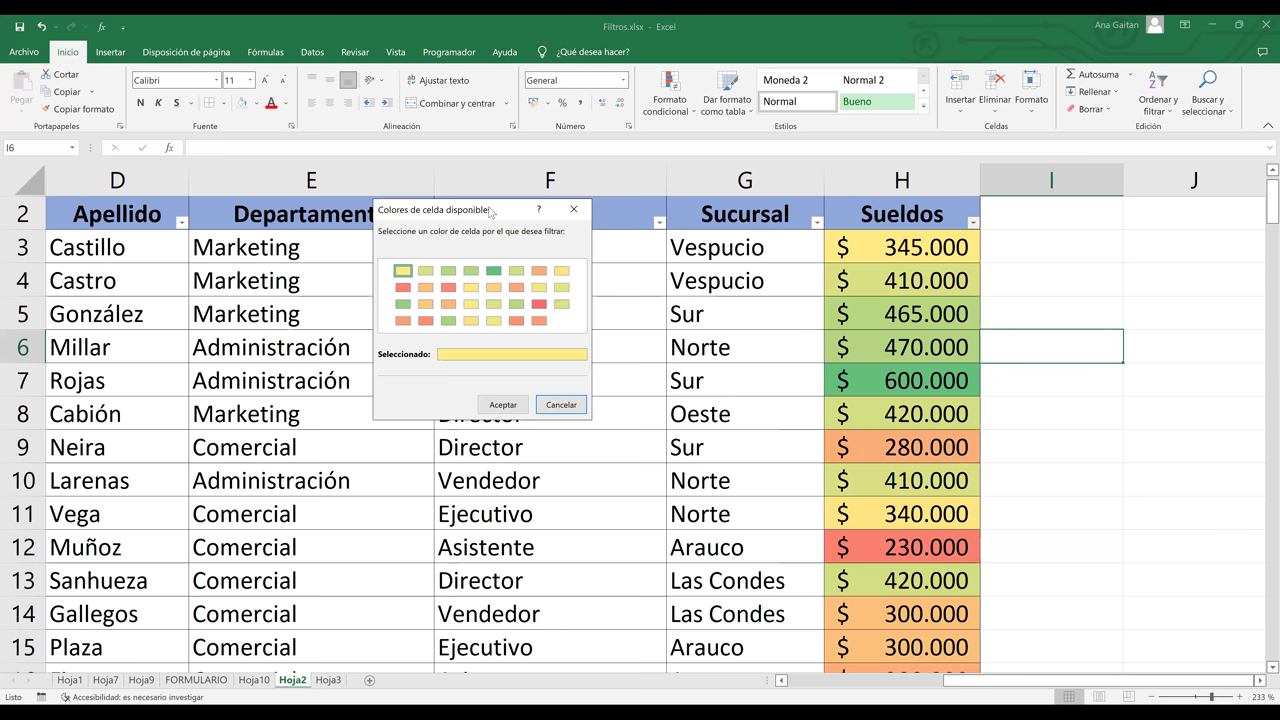
drag(490, 212, 328, 160)
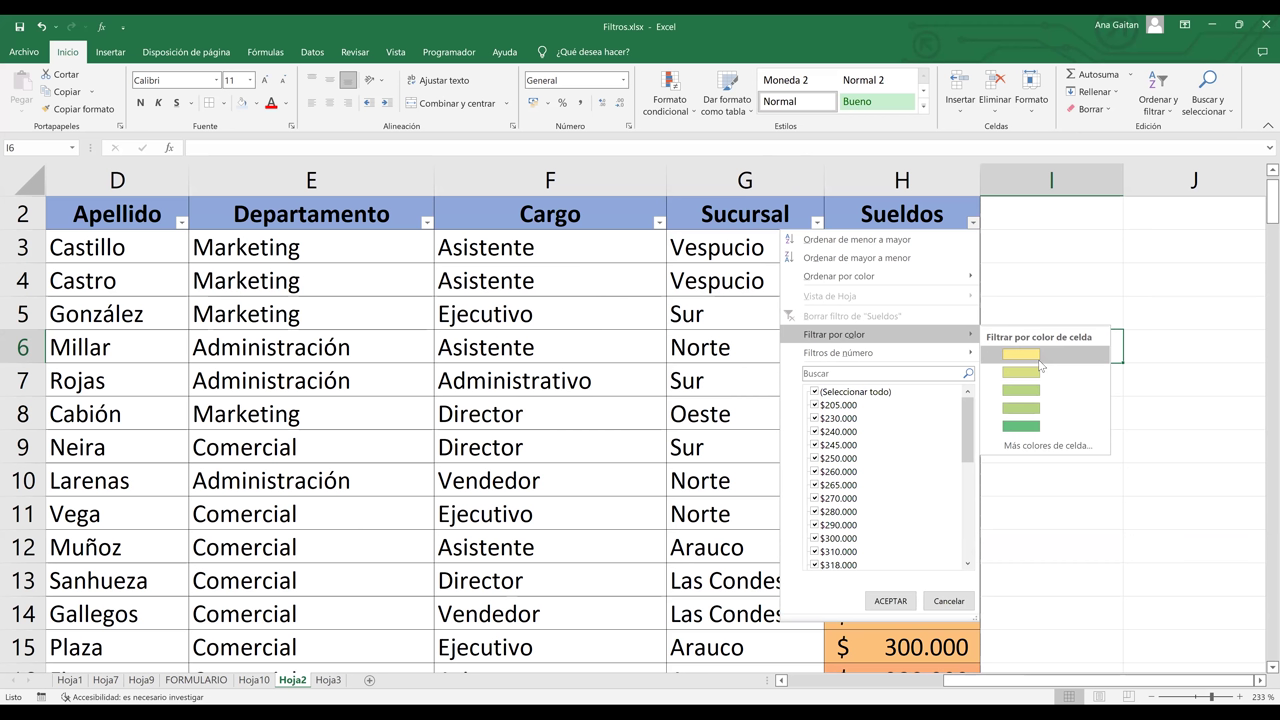
click(1029, 427)
Examine the records filtered by green, going through their Sueldos amounts and their Cargo and Sucursal entries.
drag(902, 250, 906, 386)
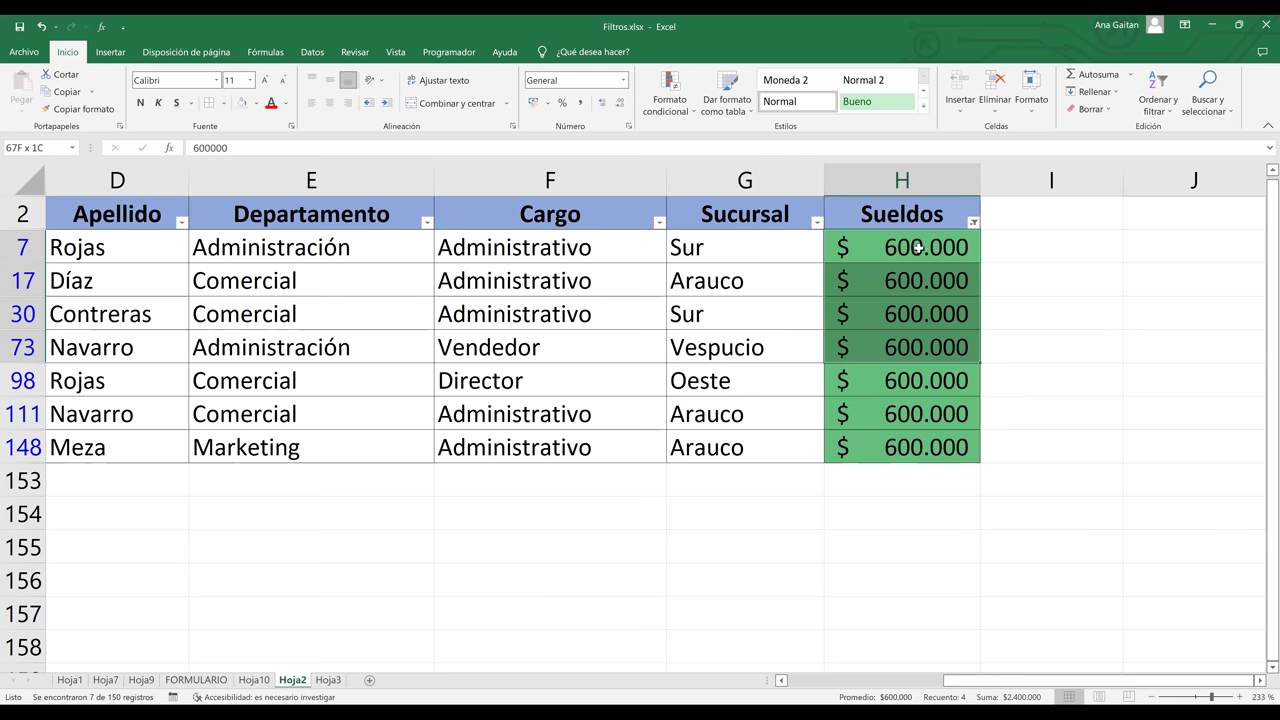
key(Down)
key(Down)
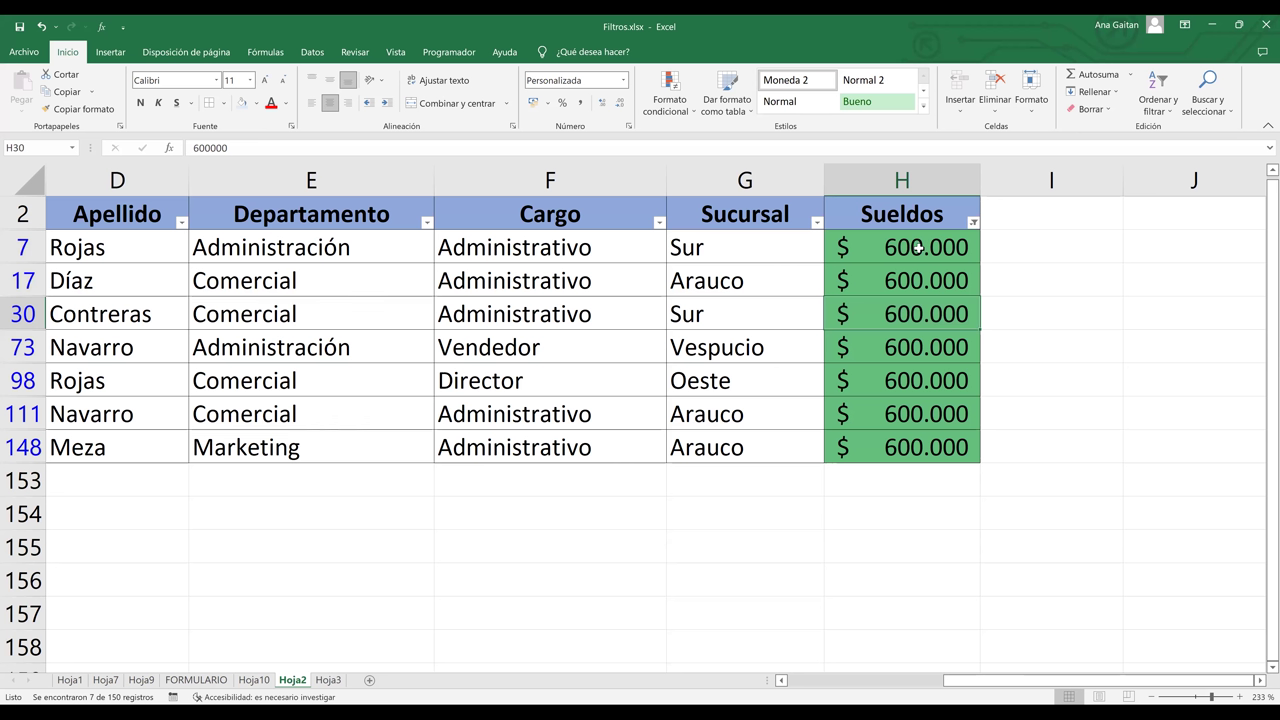
click(917, 247)
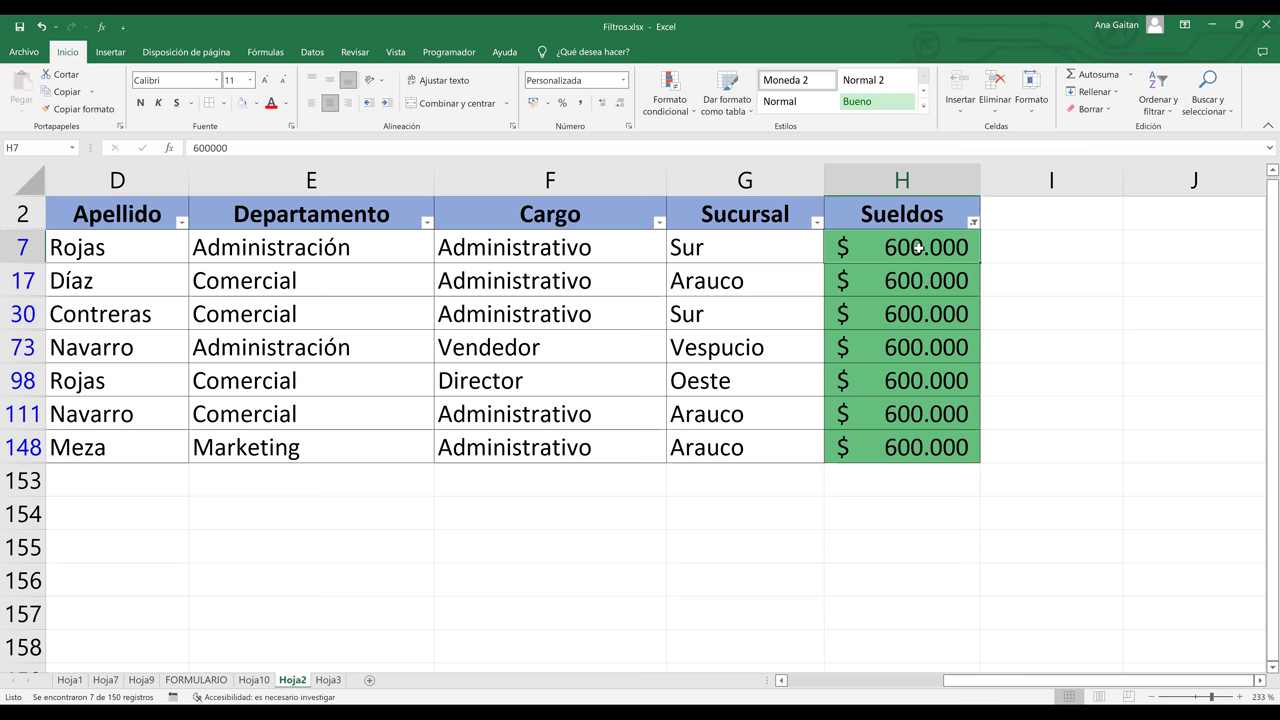
drag(917, 247, 912, 440)
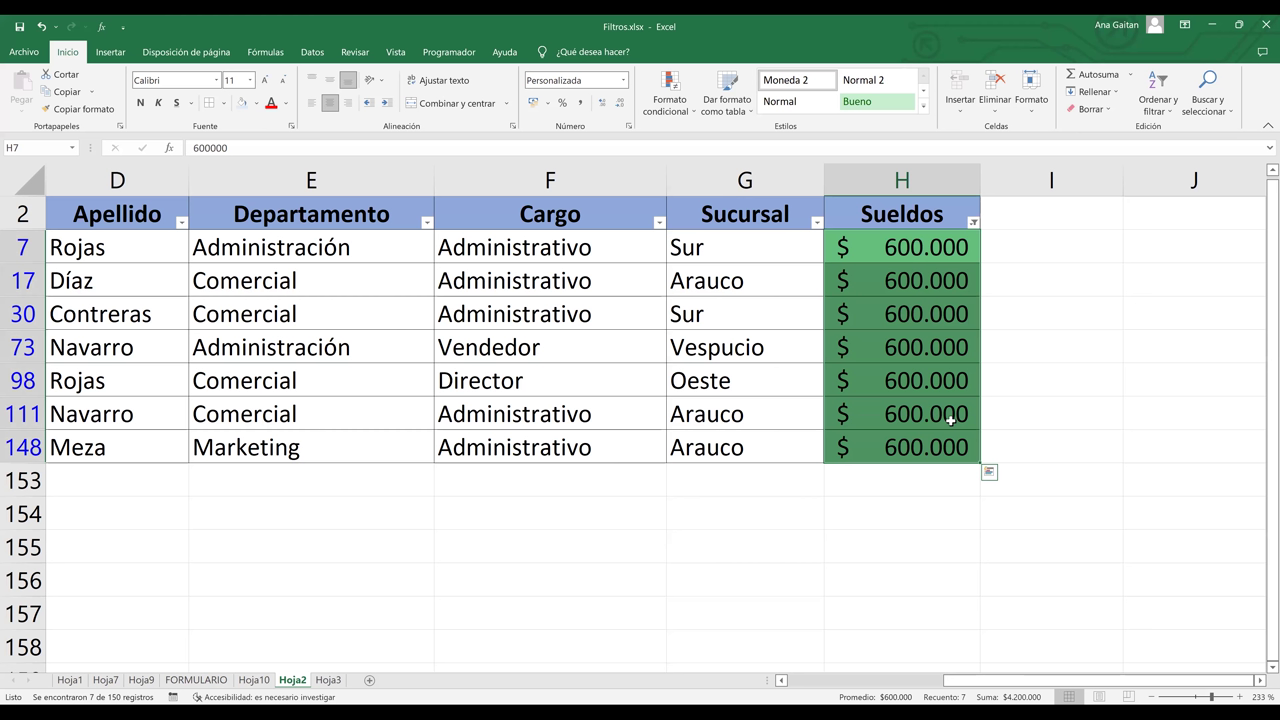
click(950, 420)
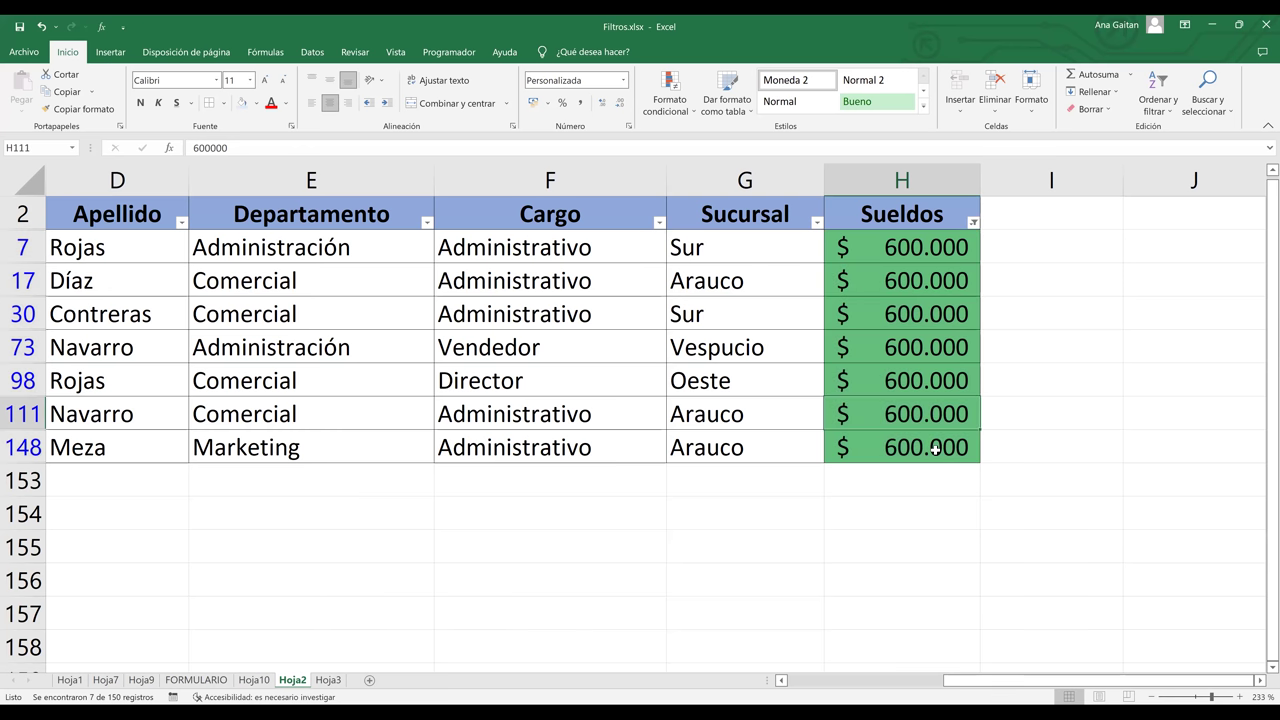
click(934, 436)
click(932, 412)
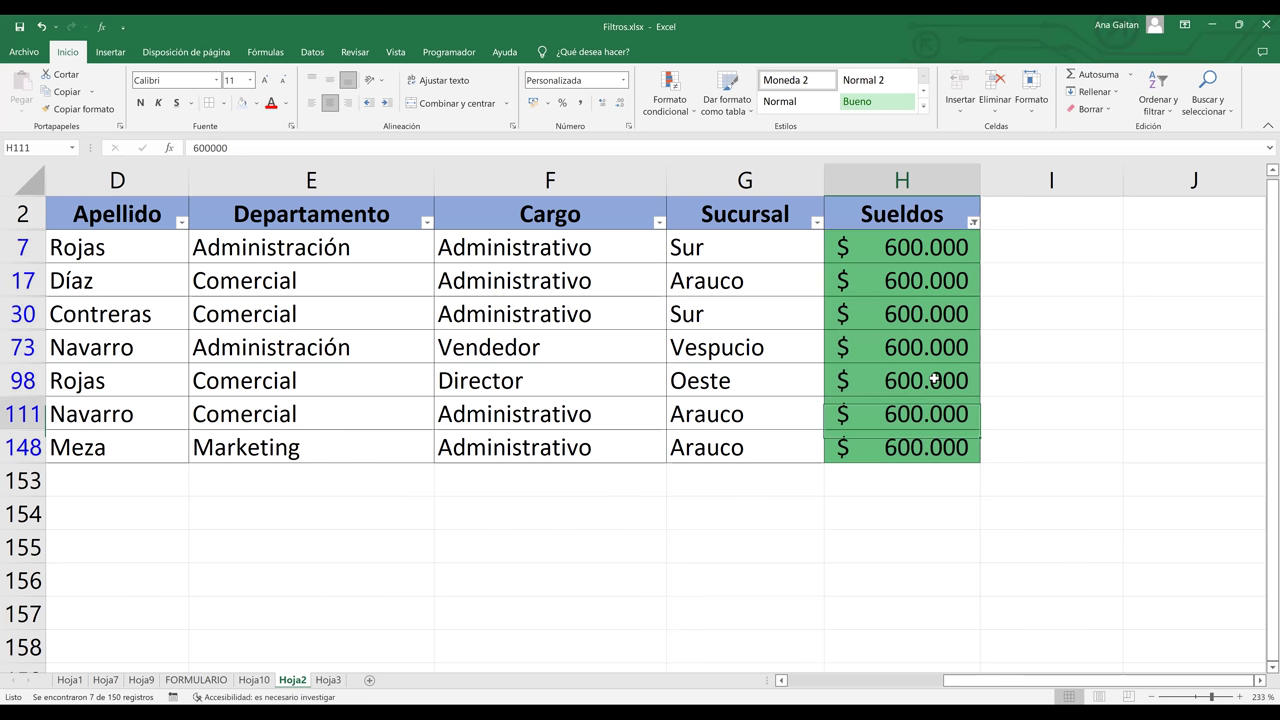
key(Up)
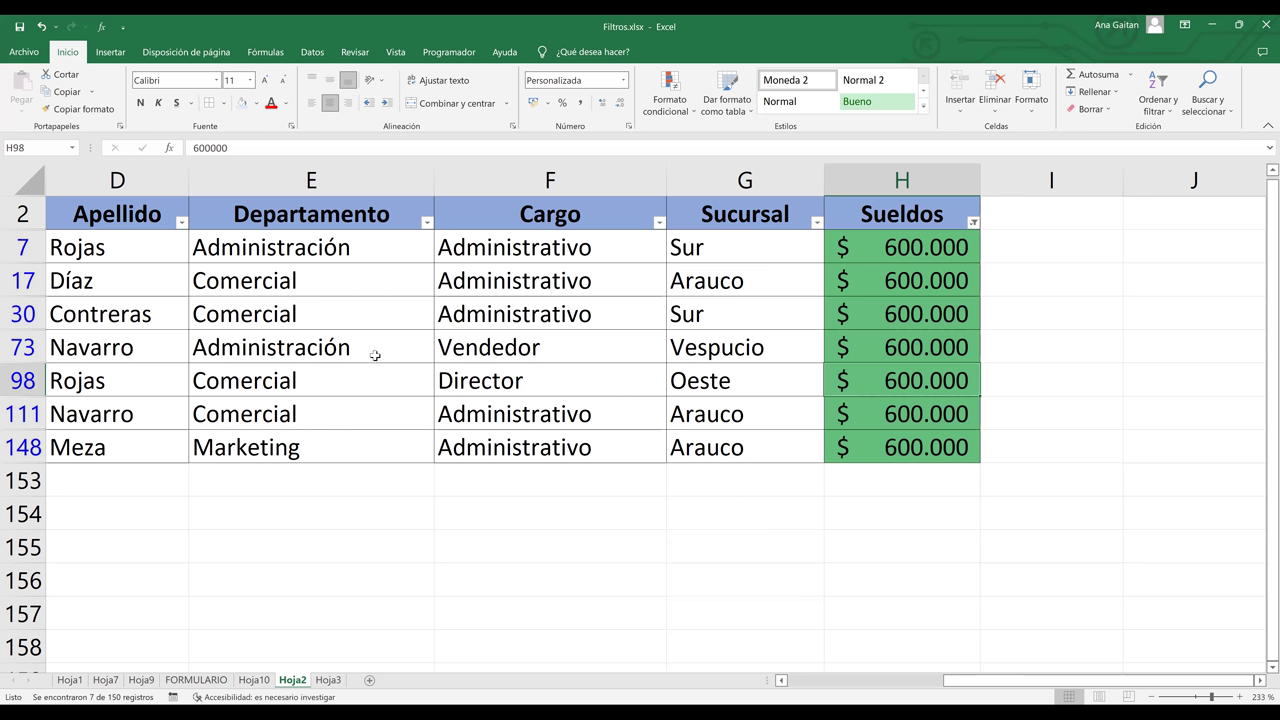
scroll(515, 255, left, 2)
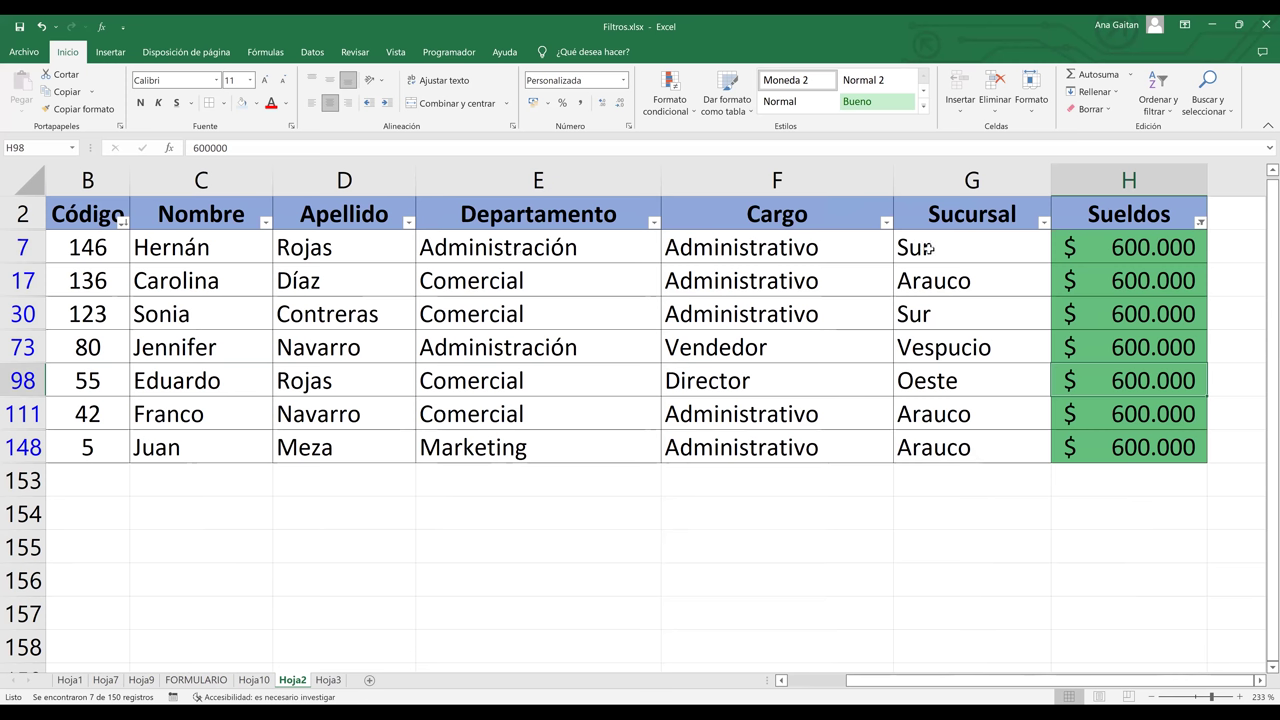
click(729, 248)
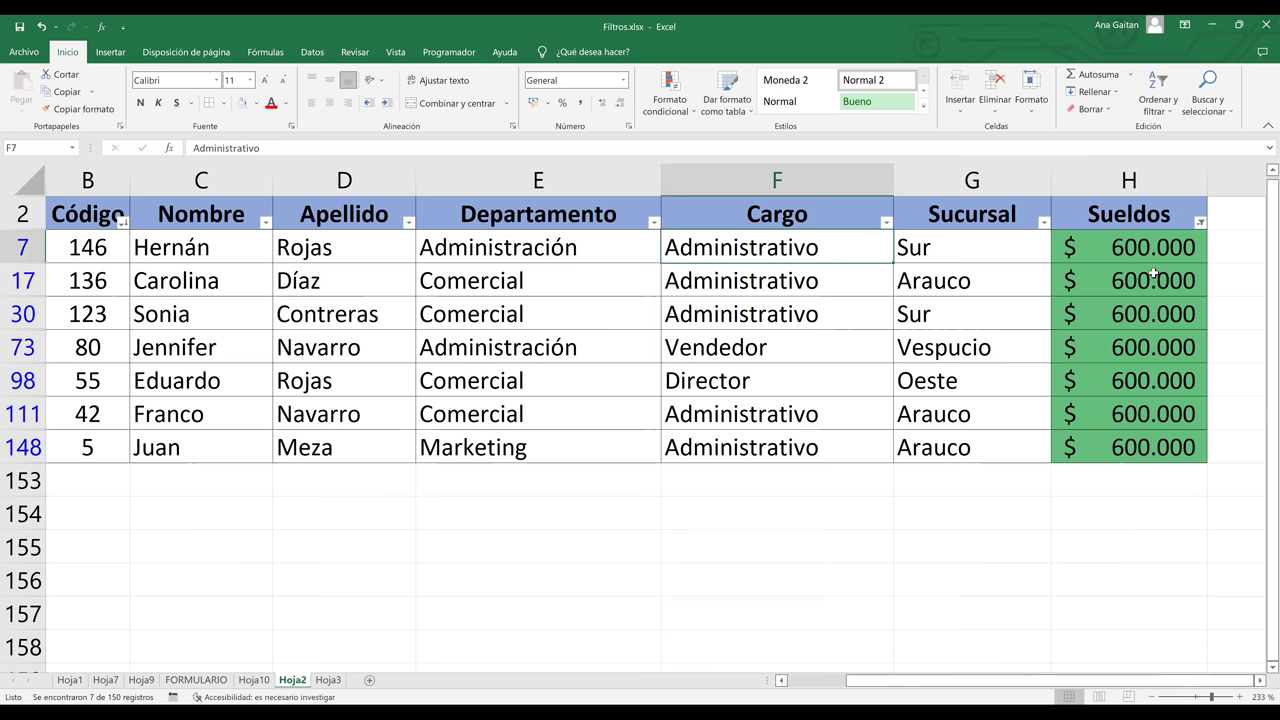
key(Down)
key(Right)
key(Right)
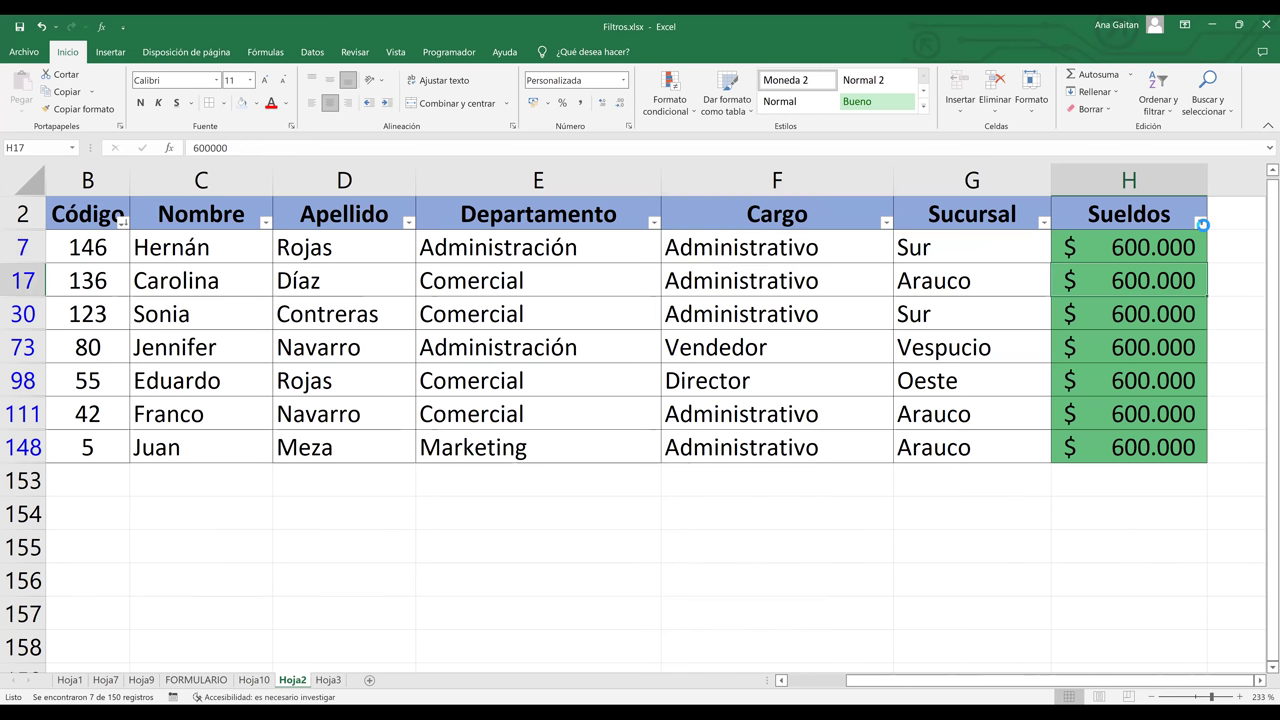
Filter the Sueldos column by the yellow cell color and review the matching records across the other columns.
click(1201, 222)
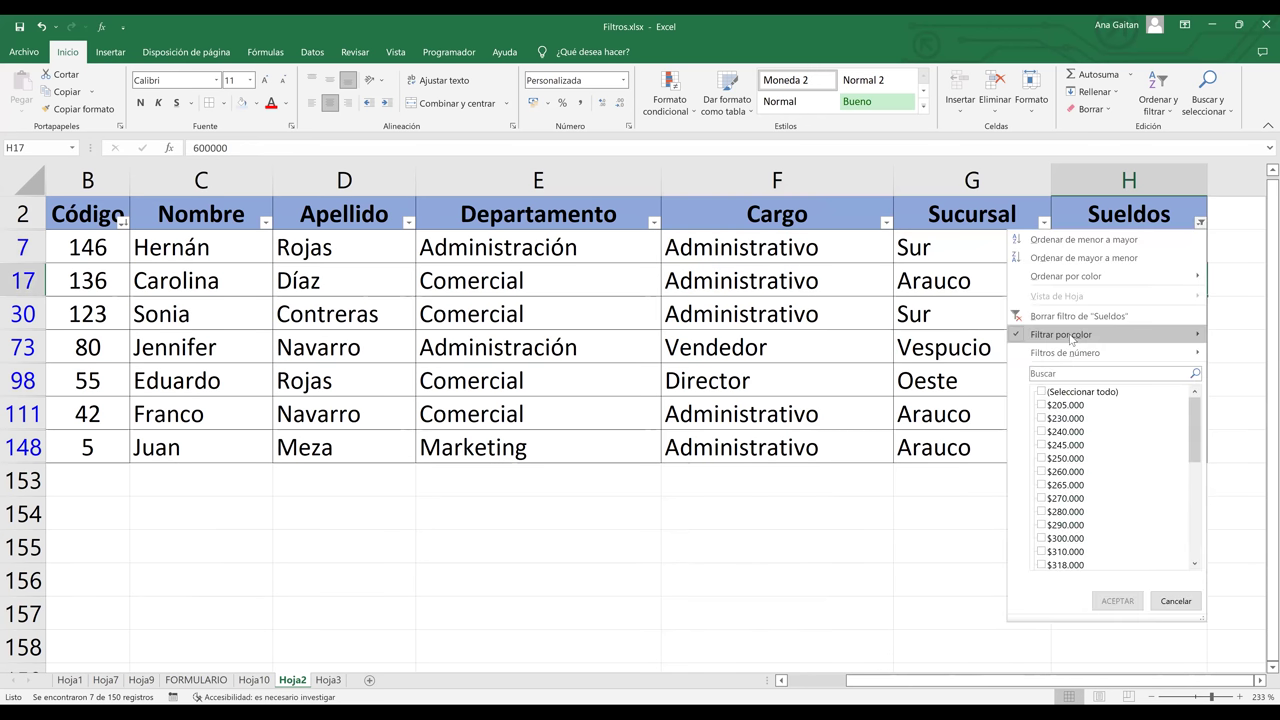
mouse_move(1072, 340)
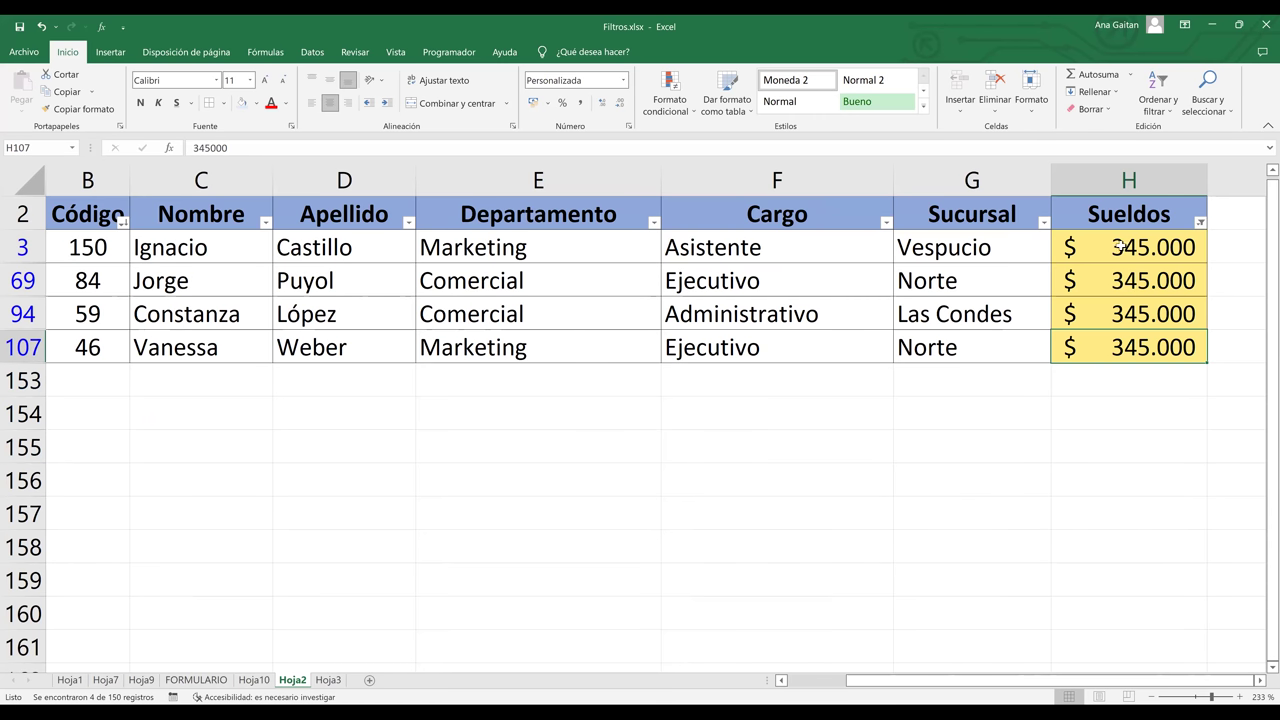
drag(1121, 247, 1137, 345)
click(396, 336)
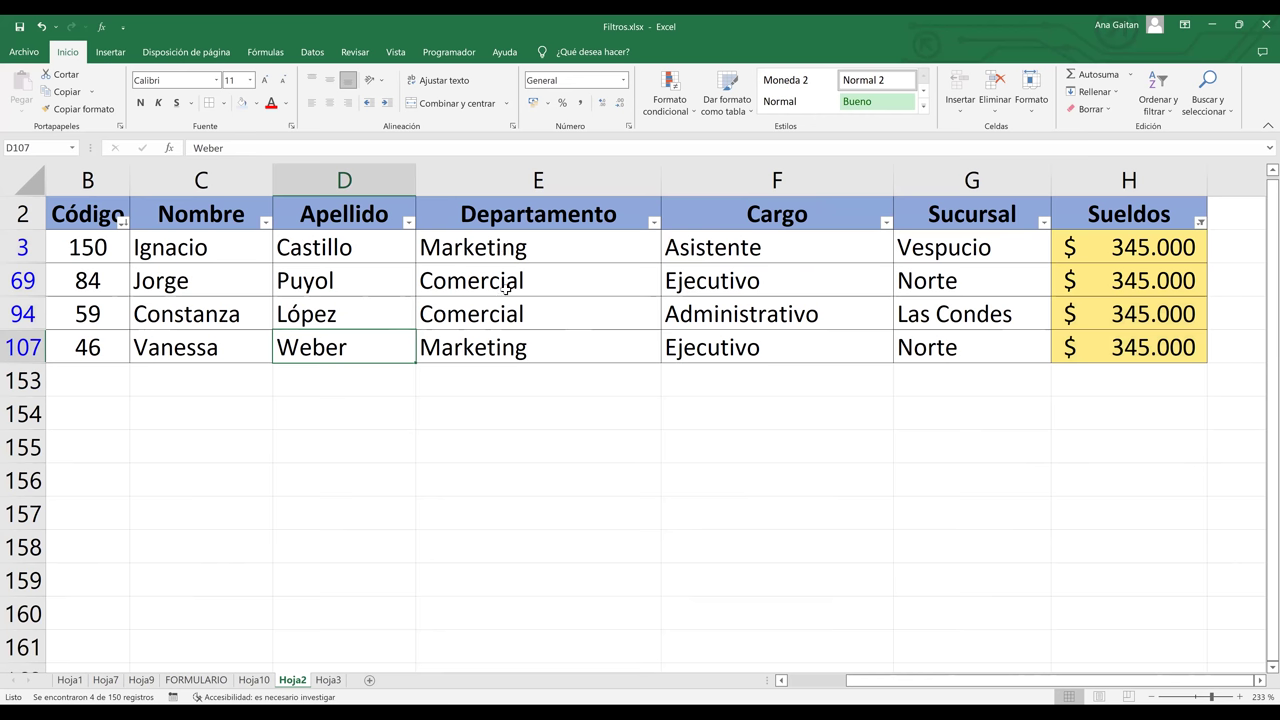
click(500, 340)
click(718, 292)
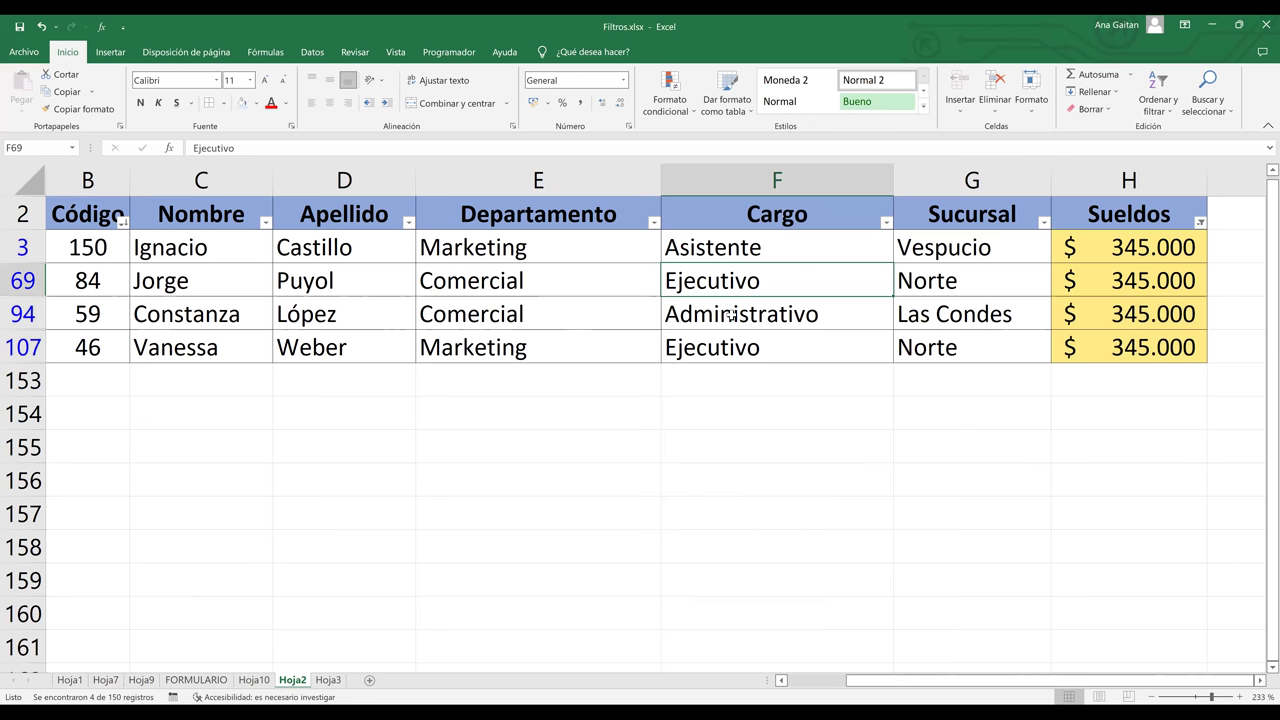
key(Down)
key(Down)
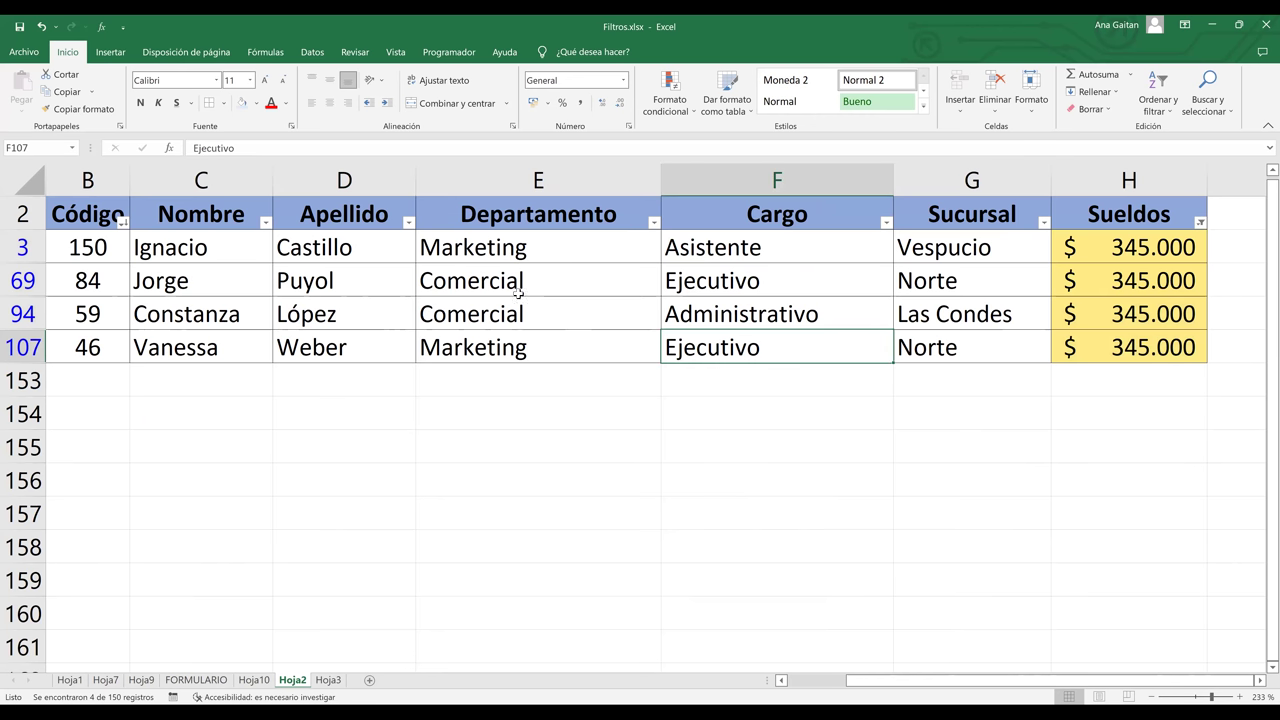
Clear the color filter from the Sueldos column and return to the start of the full table.
click(1199, 224)
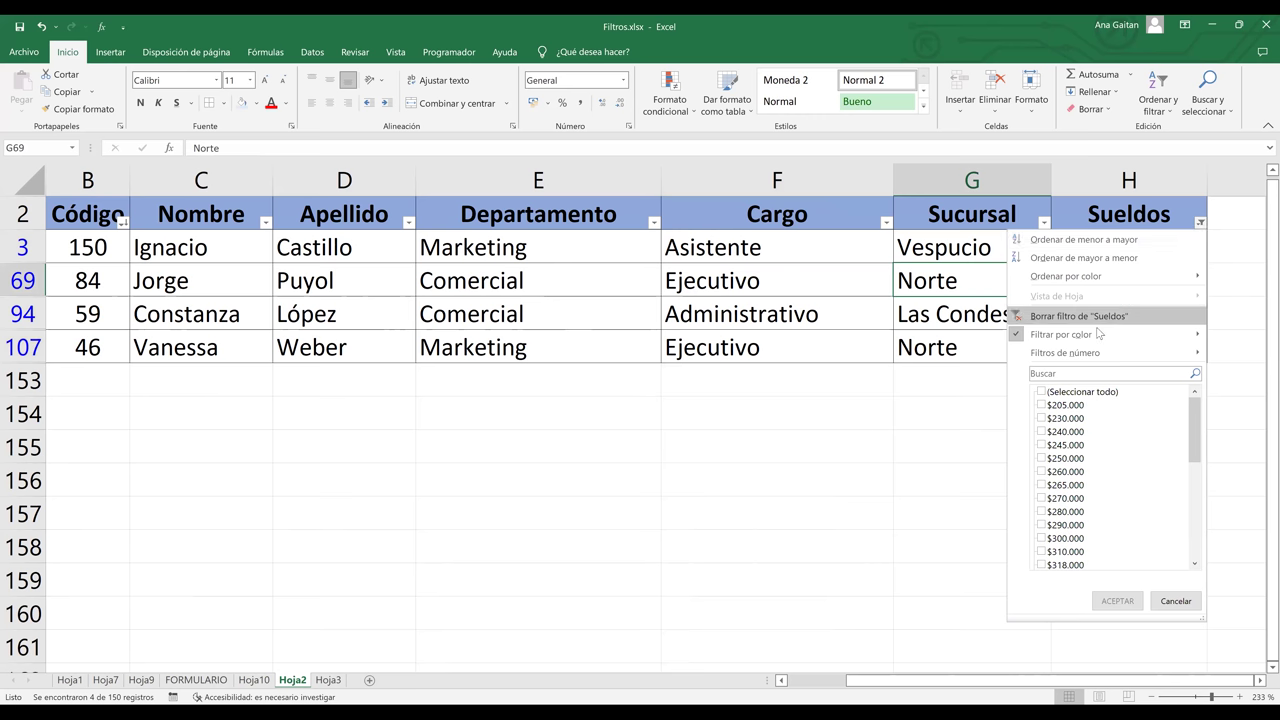
mouse_move(1100, 334)
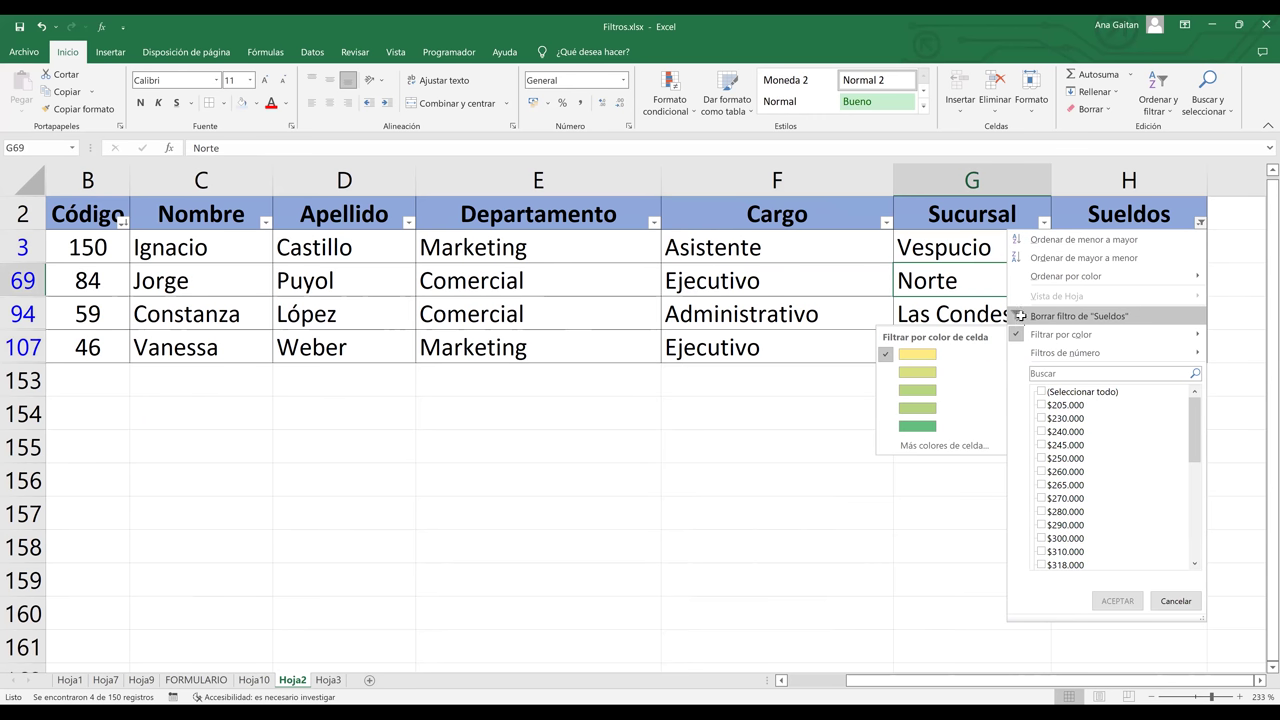
click(1020, 316)
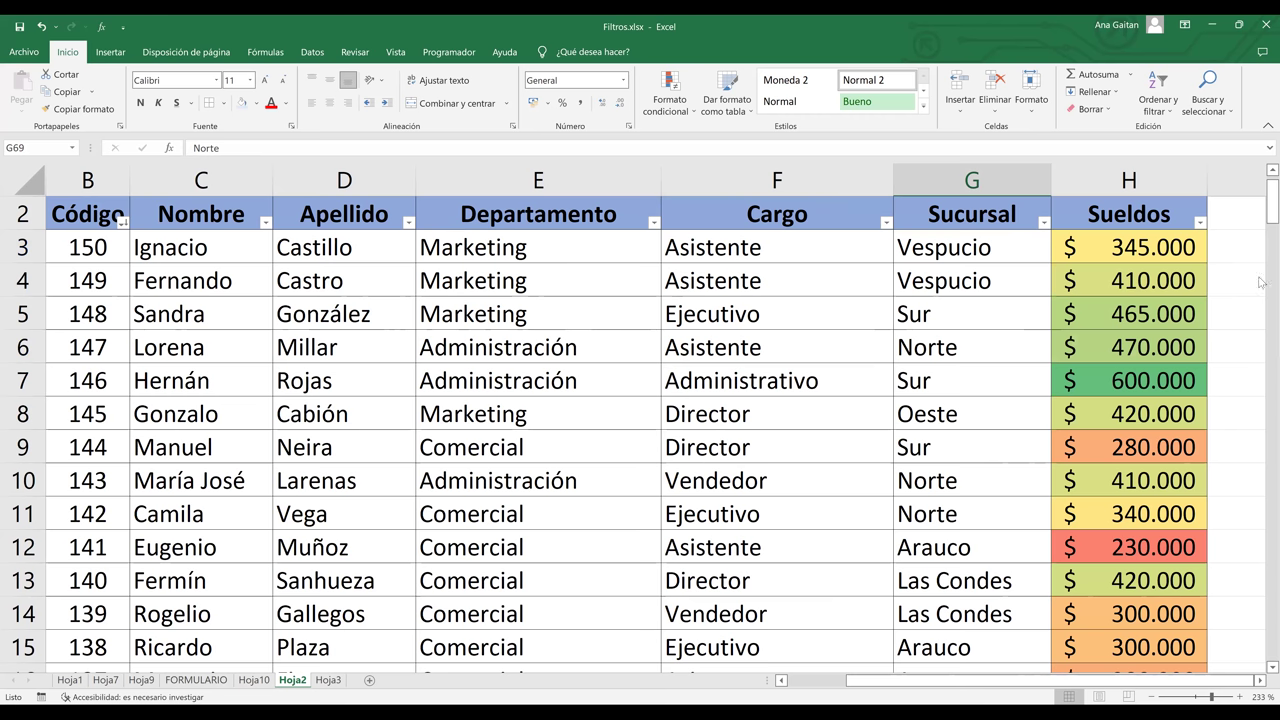
click(1129, 345)
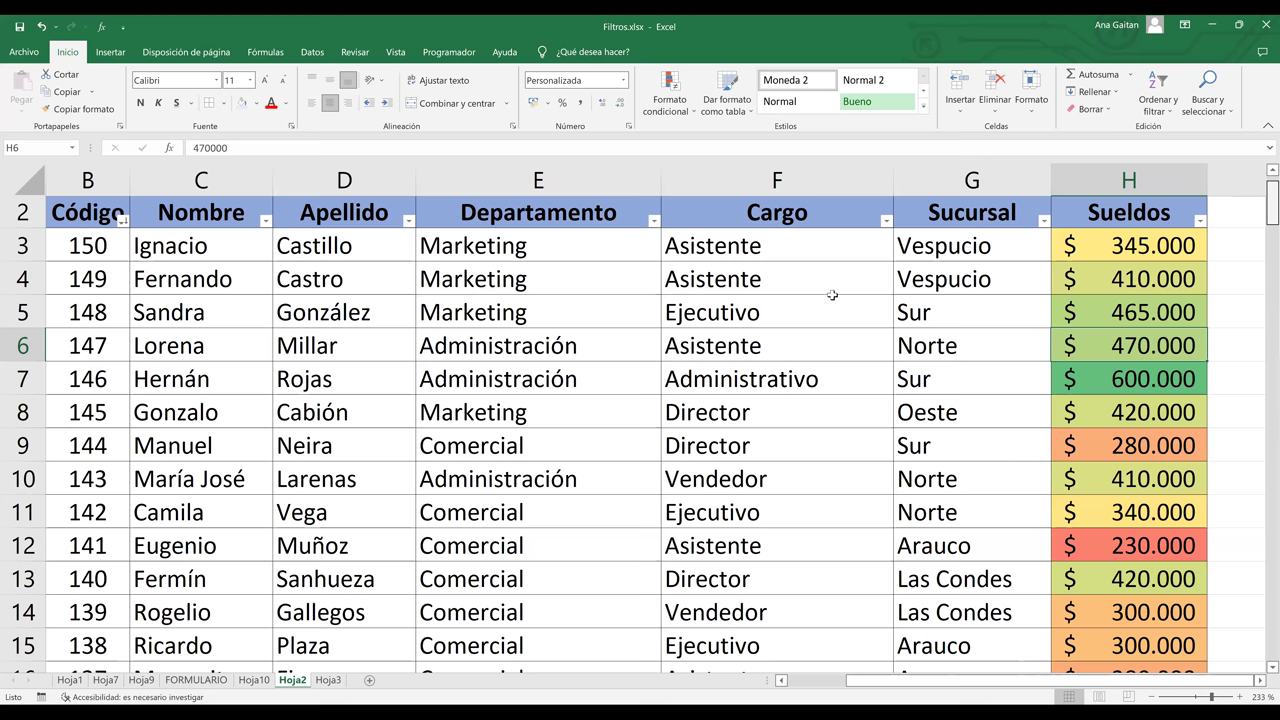
scroll(885, 259, up, 1)
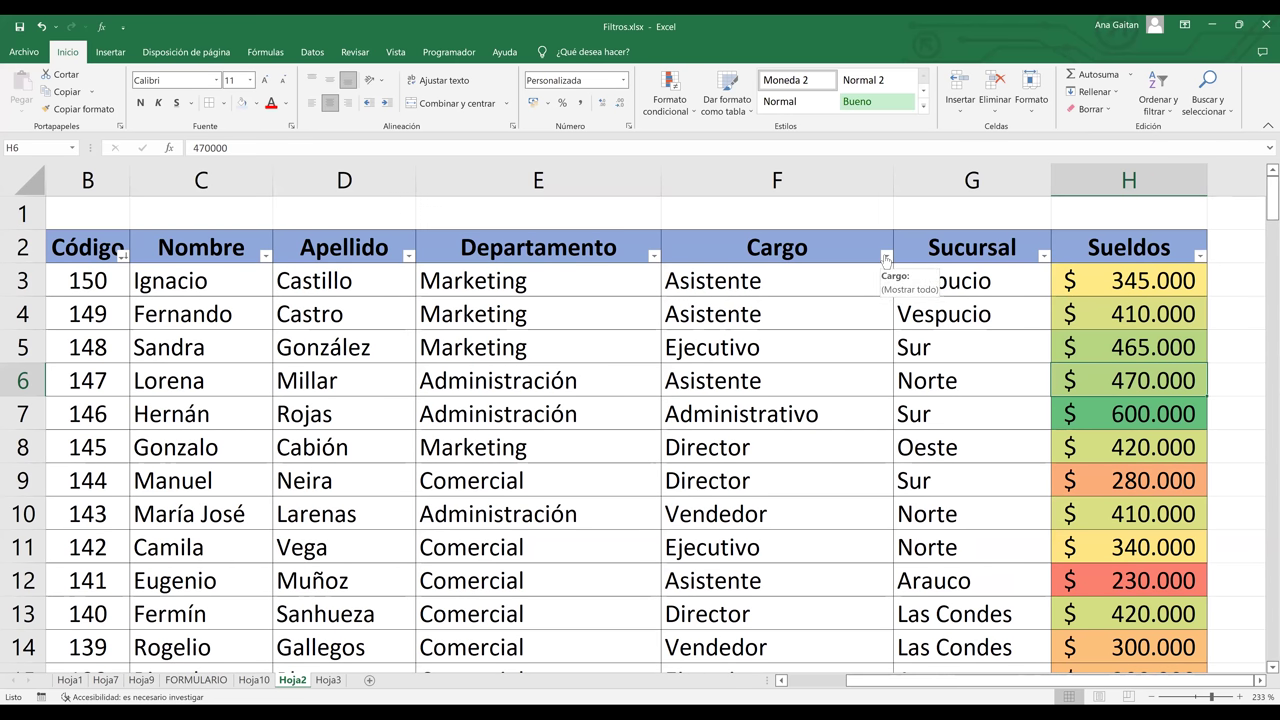
Filter the Cargo column to show only Asistente and Vendedor.
click(885, 259)
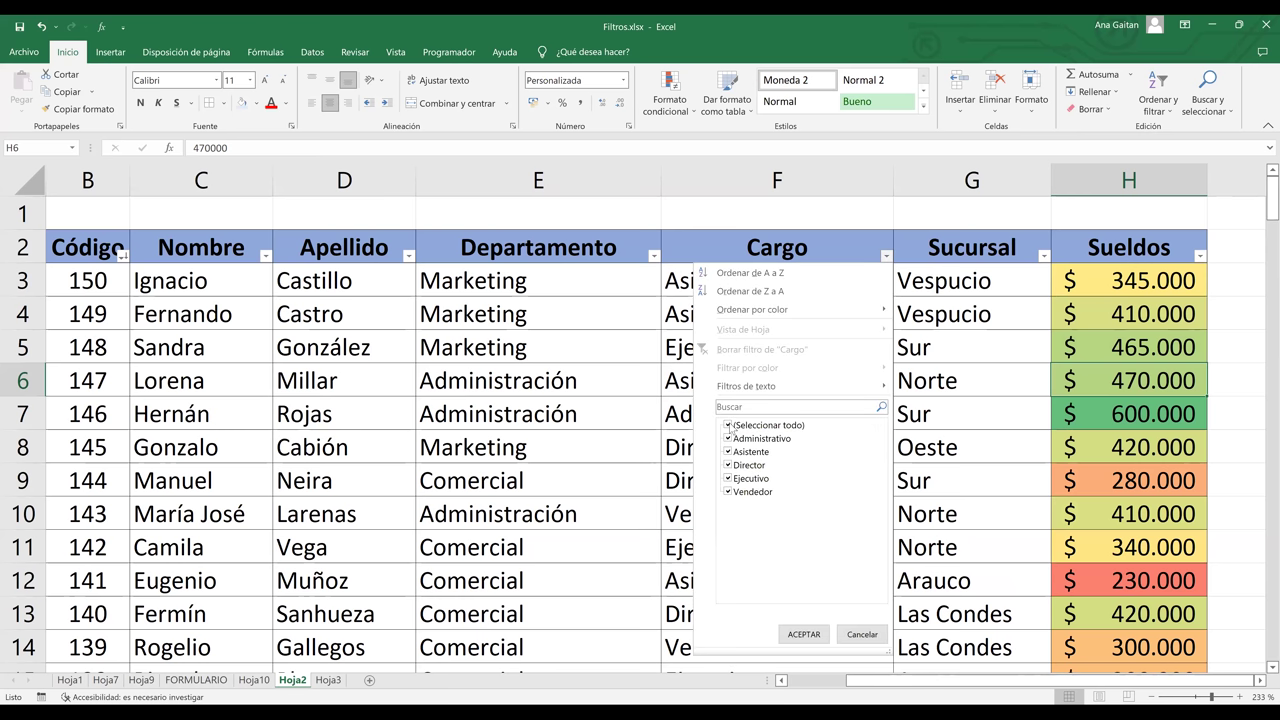
click(728, 426)
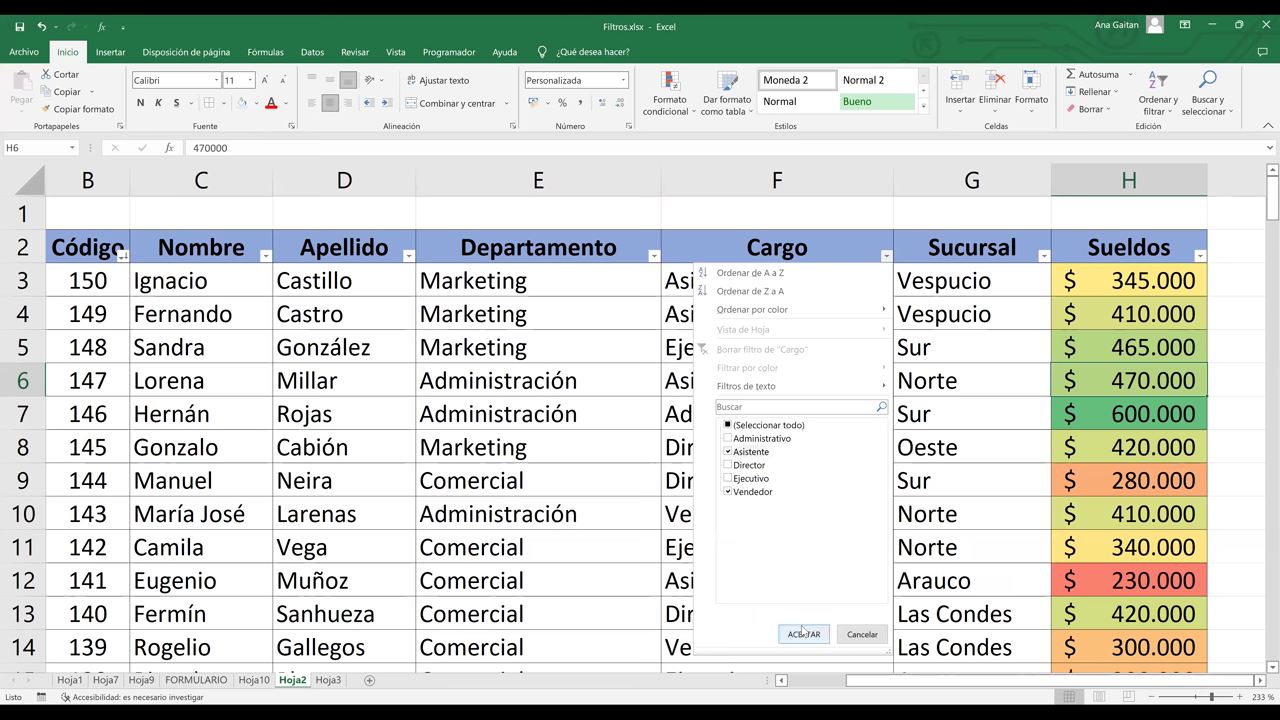
click(802, 634)
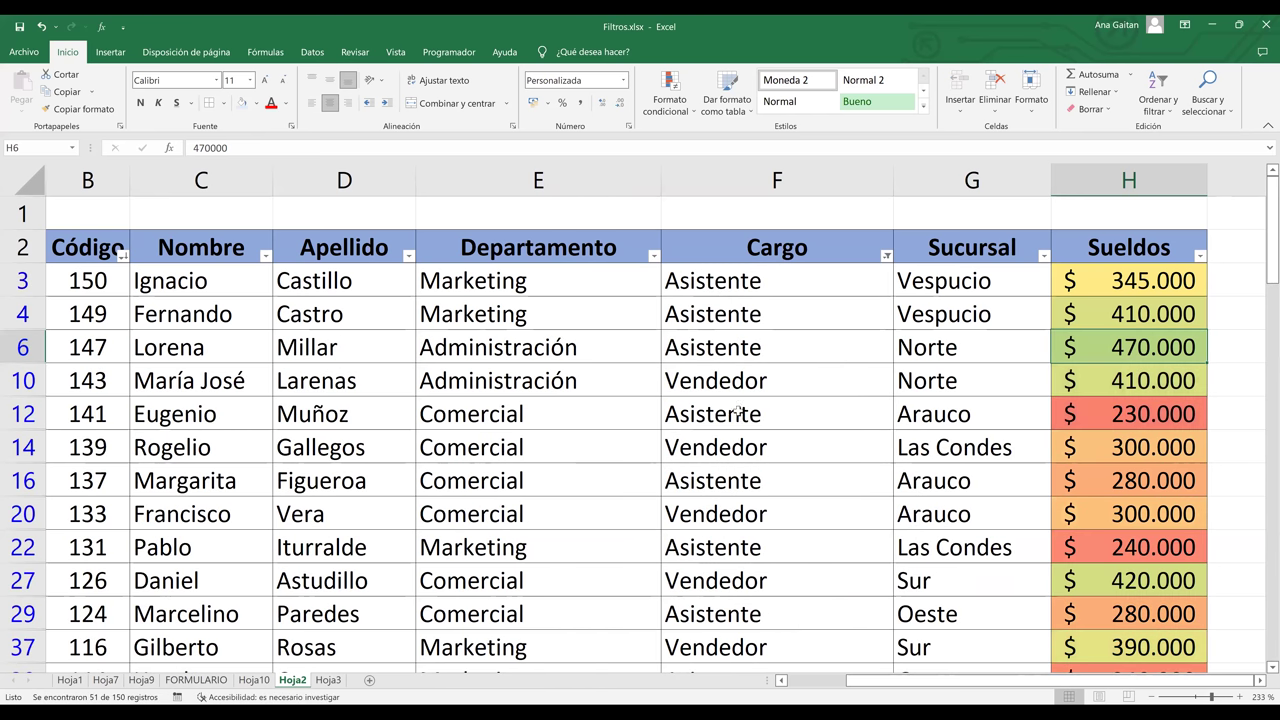
Go down the filtered Cargo column to examine the Asistente and Vendedor records through the end of the table.
click(728, 348)
key(Down)
key(Down)
key(Down)
key(Down)
key(Down)
key(Down)
key(Down)
key(Down)
key(Down)
key(Down)
key(Down)
key(Down)
key(Down)
key(Down)
key(Down)
key(Down)
key(Down)
key(Down)
key(Down)
key(Down)
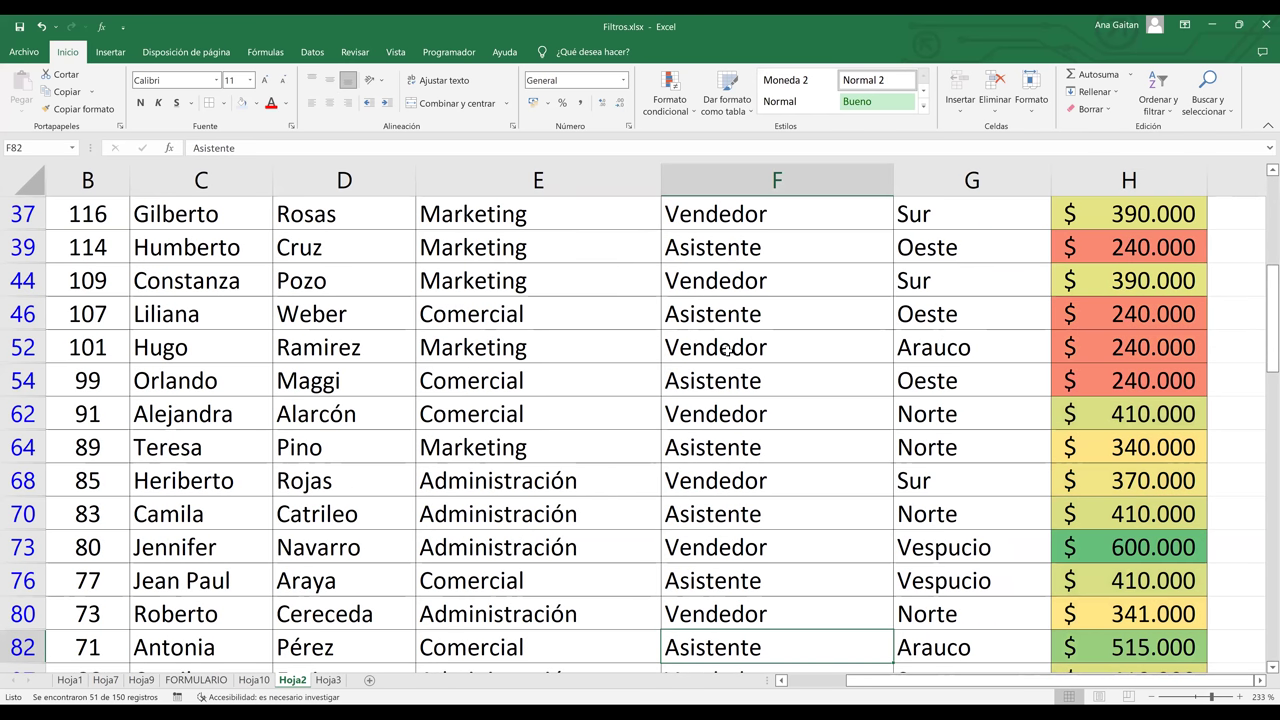
key(Down)
key(Down)
key(Down)
key(Down)
key(Down)
key(Down)
key(Down)
key(Down)
key(Down)
key(Down)
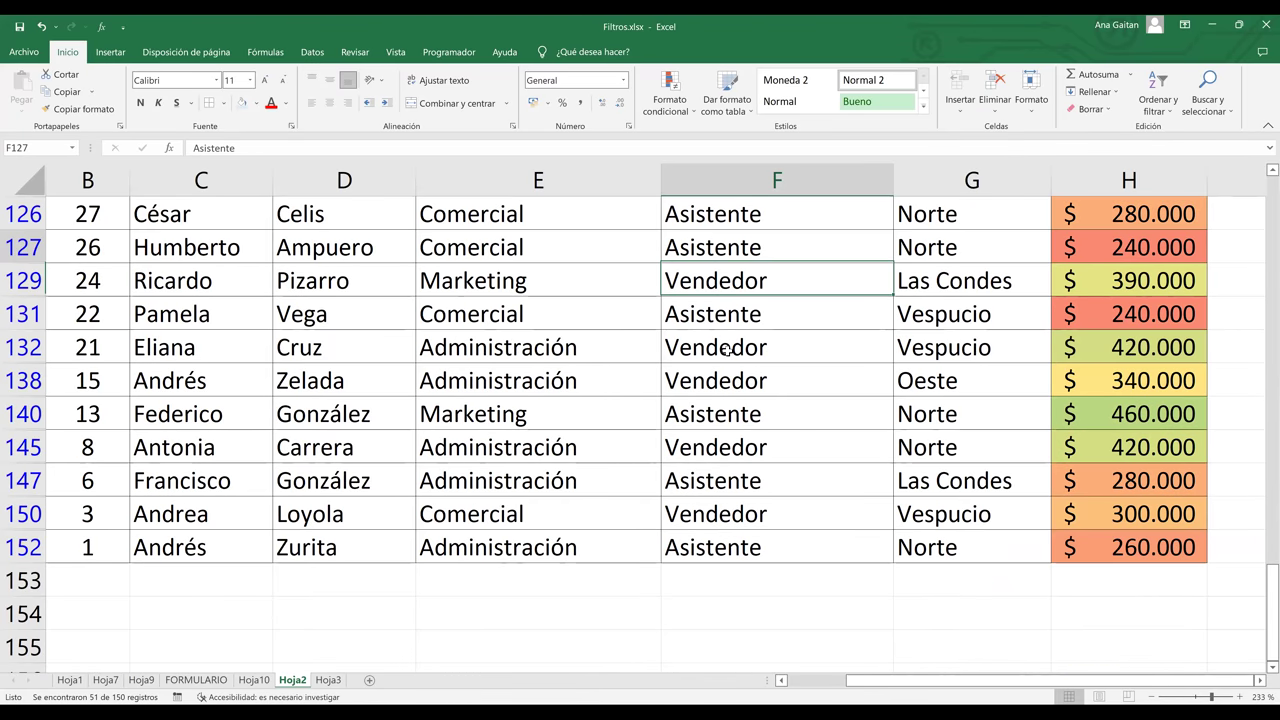
Filter the Sucursal column to Las Condes only, and review the Cargo and Sucursal entries of the matching records.
key(ctrl+Up)
key(ctrl+Up)
click(1043, 256)
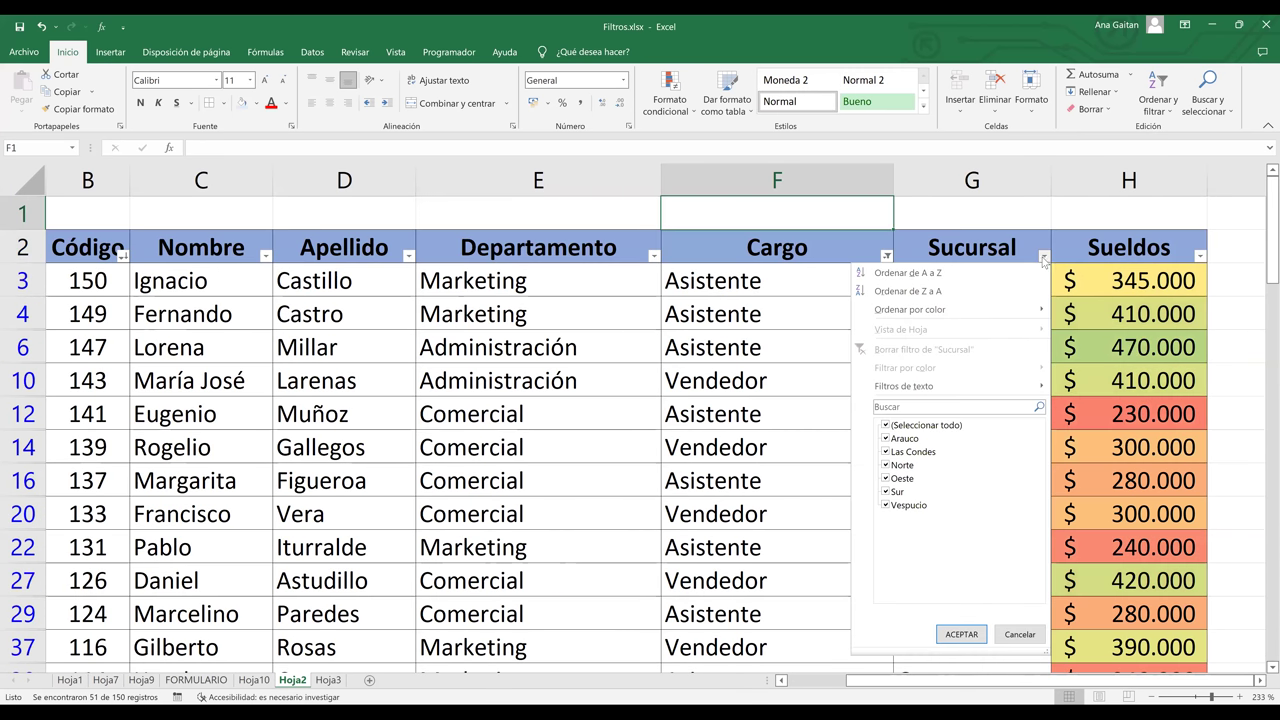
click(891, 427)
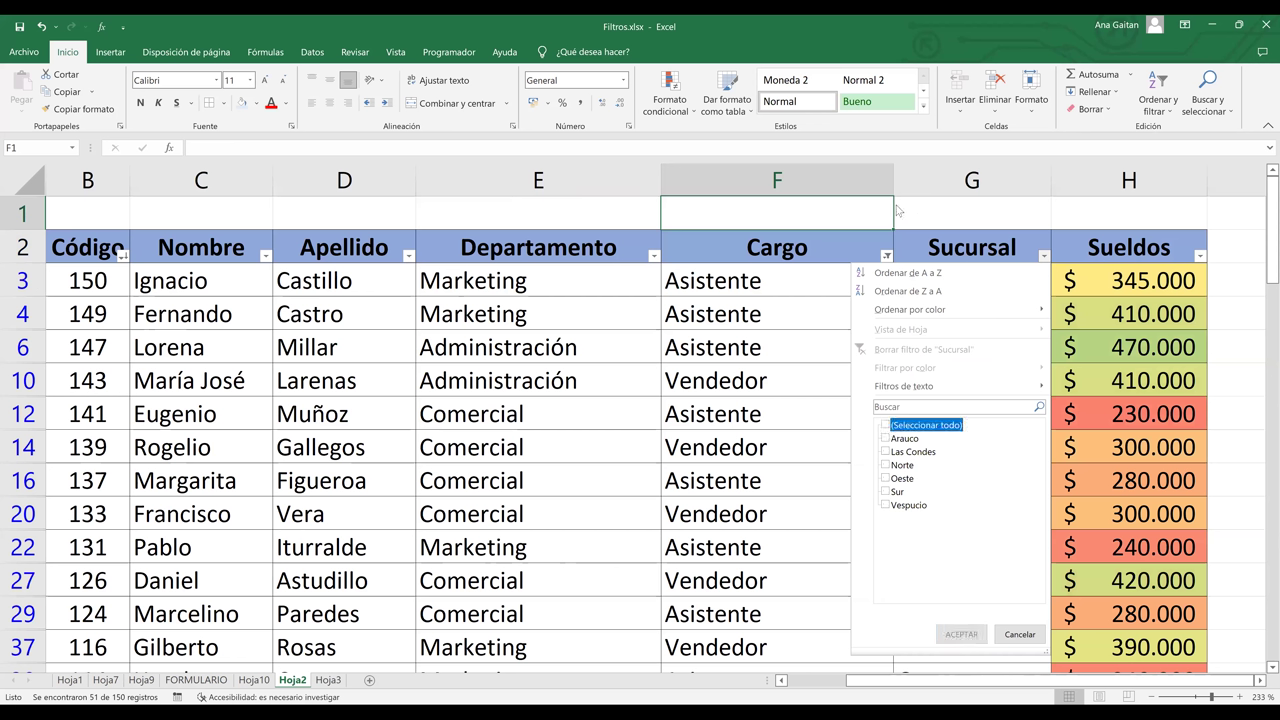
click(886, 452)
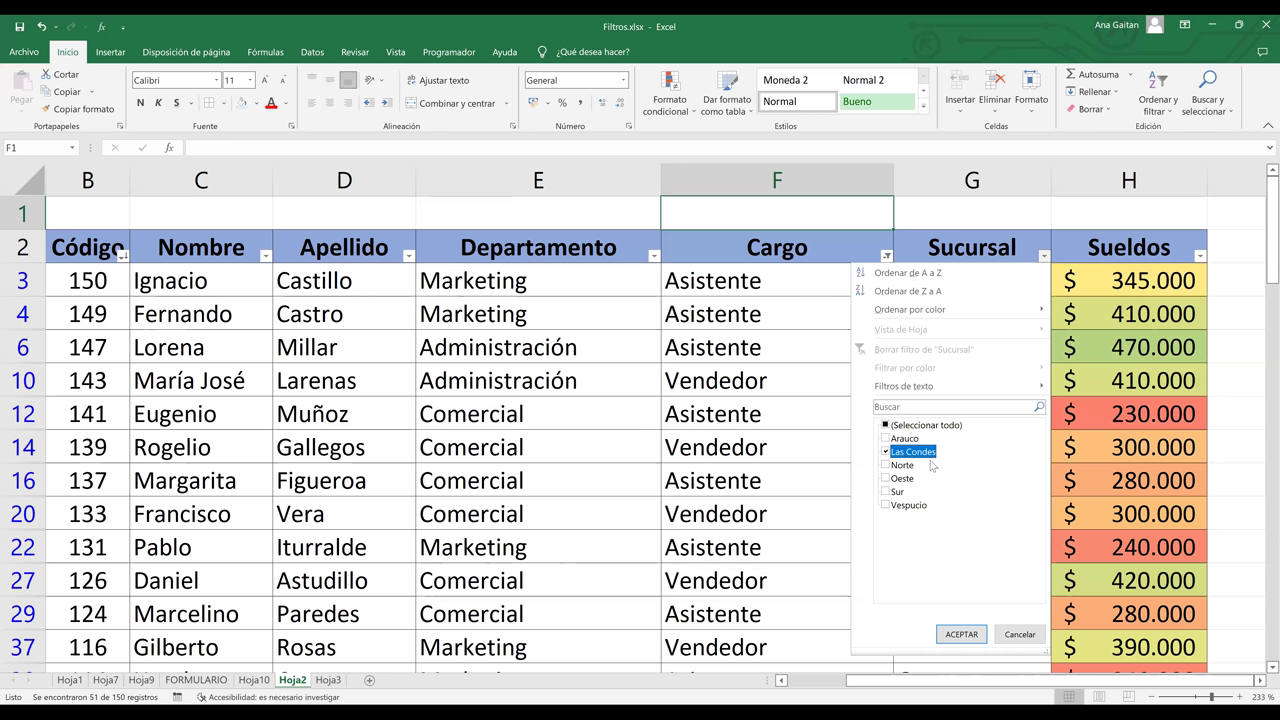
click(962, 634)
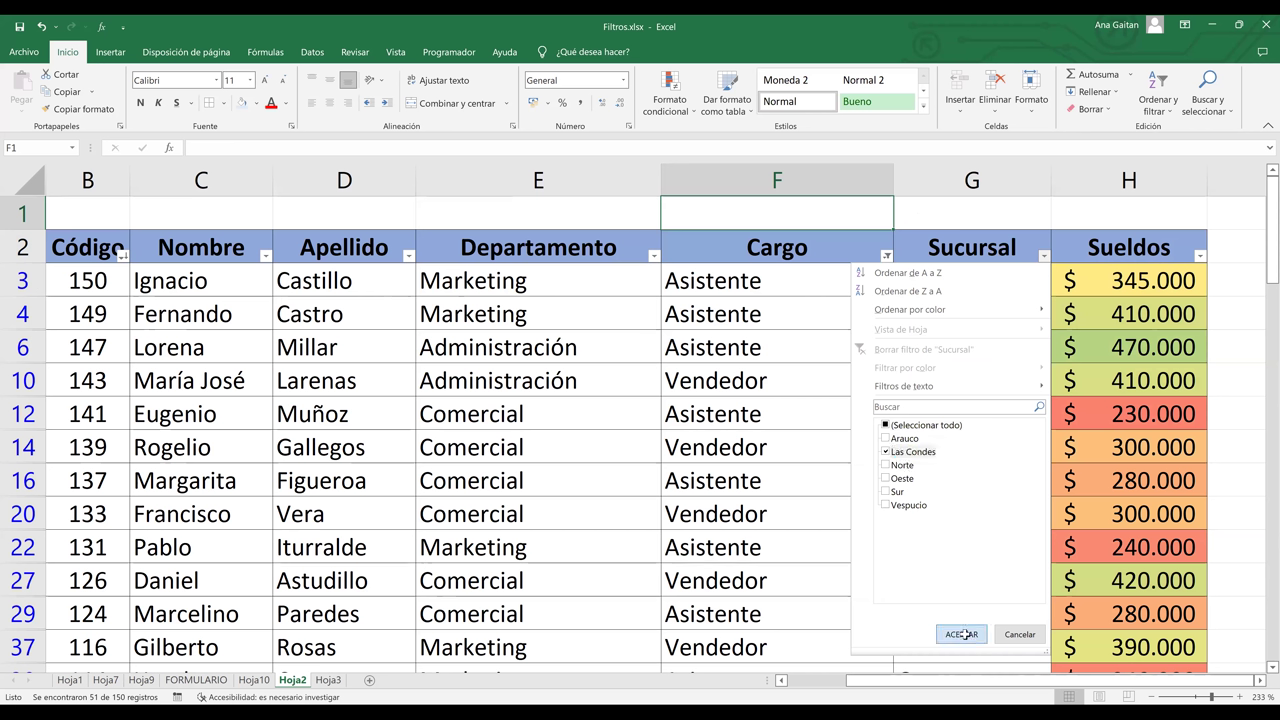
click(782, 283)
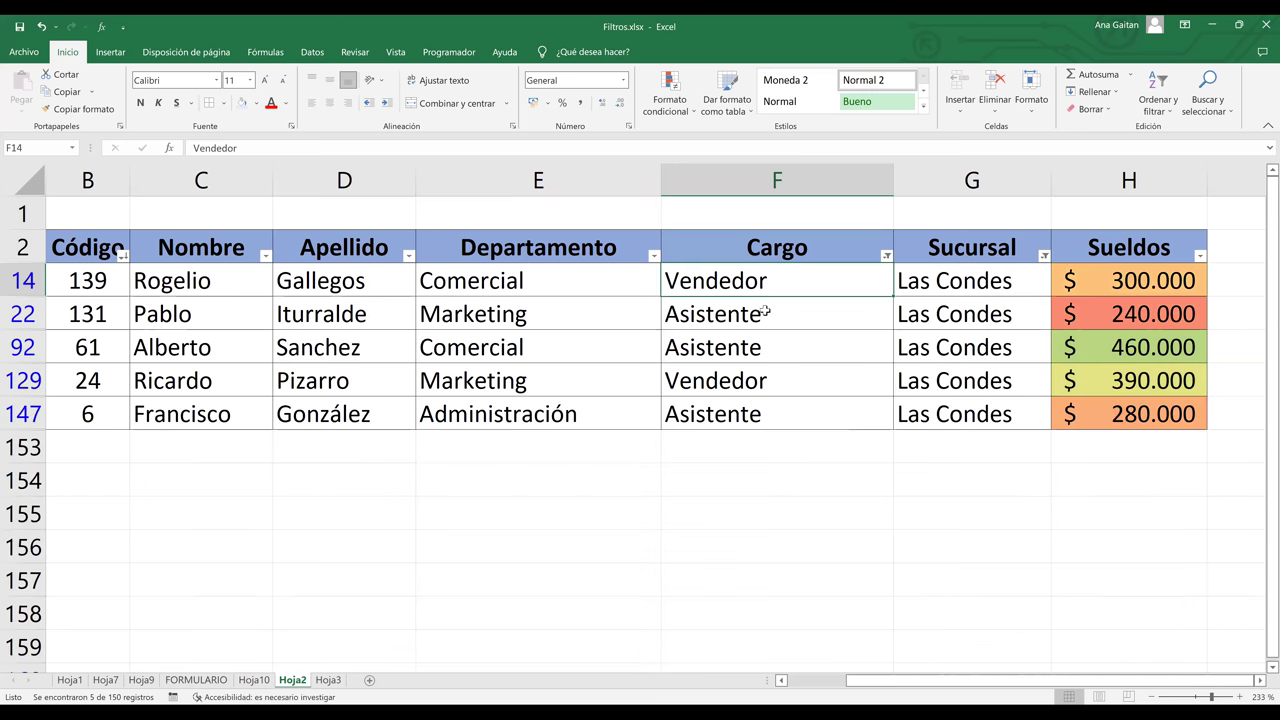
click(724, 383)
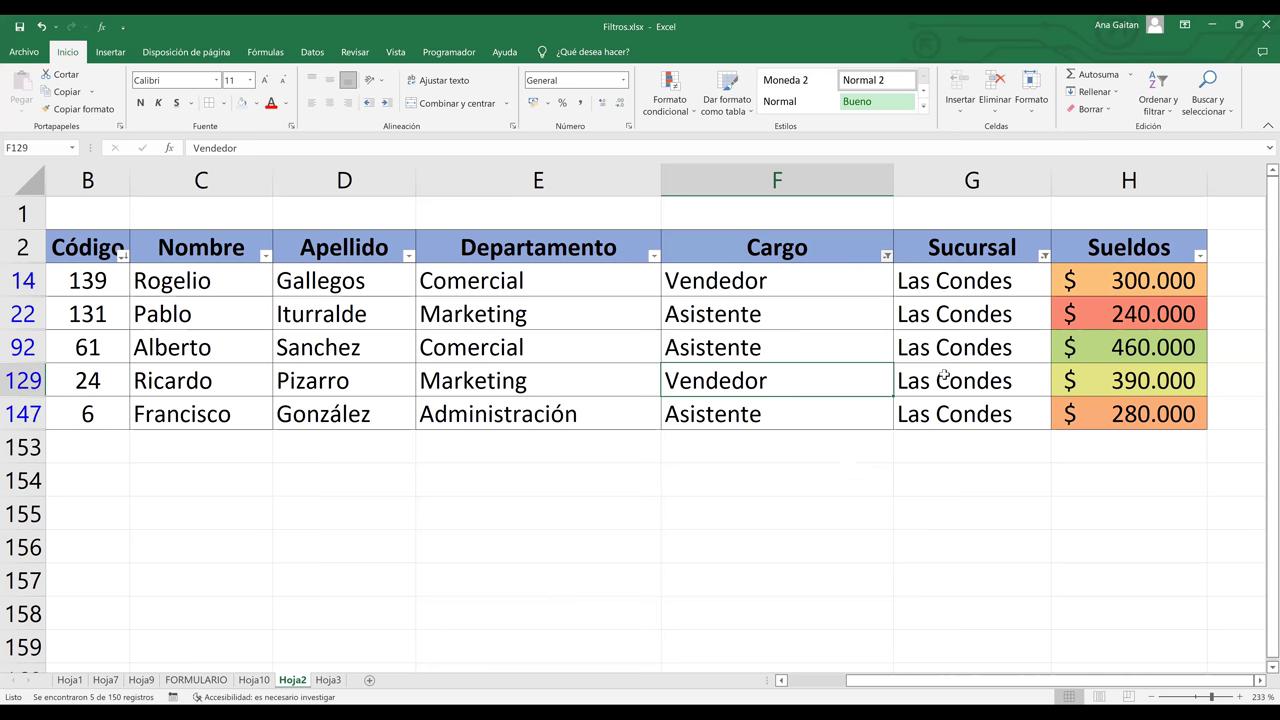
key(Right)
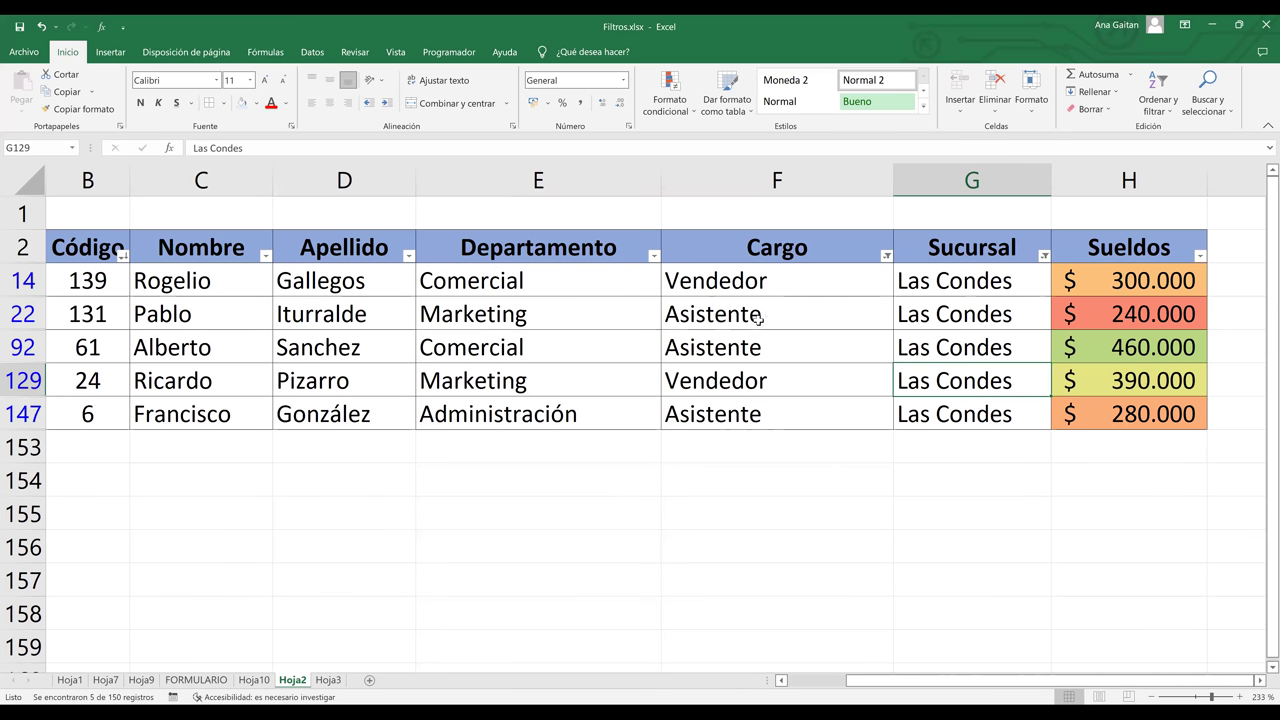
click(802, 381)
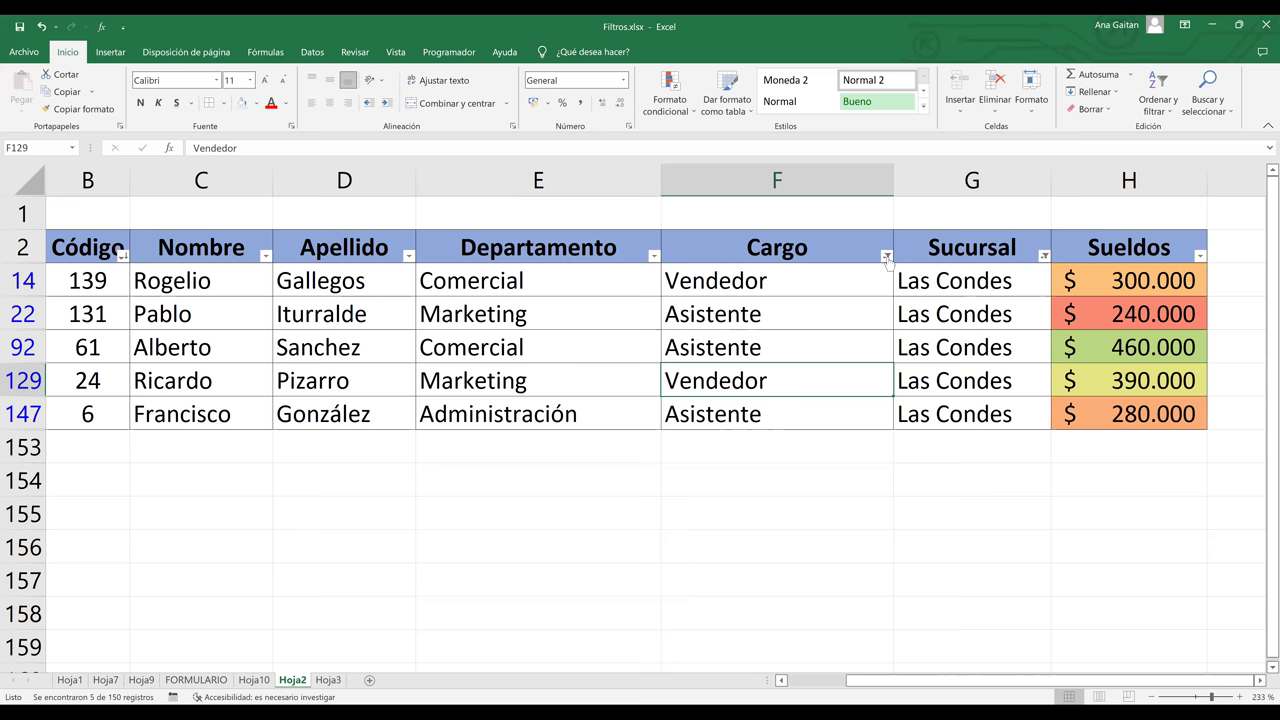
Clear the filters from the Cargo and Sucursal columns to restore the full table.
key(alt+Down)
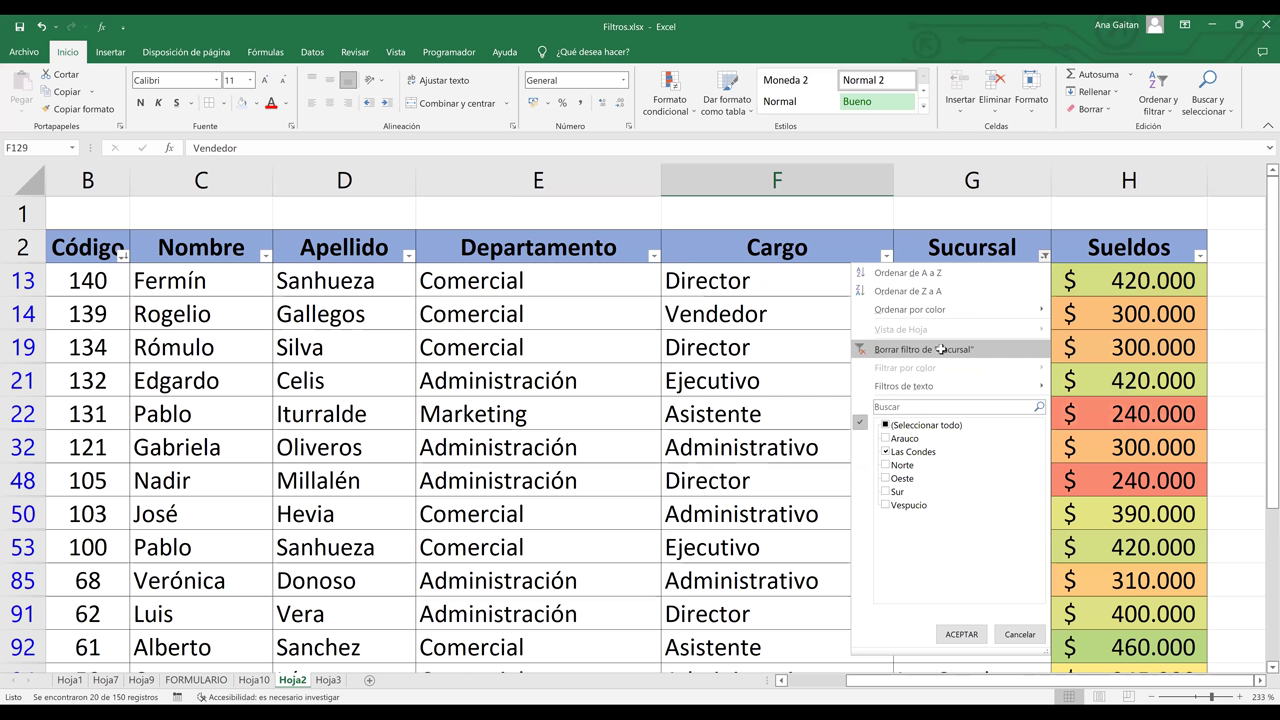
click(521, 432)
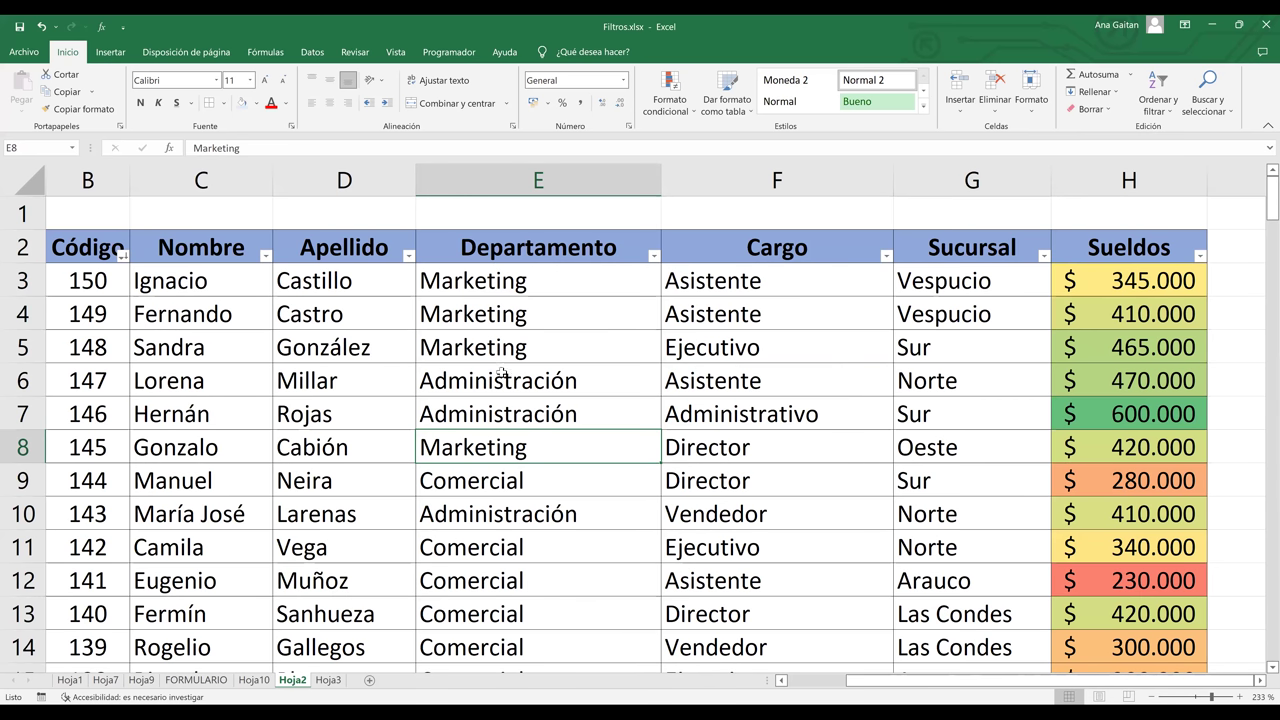
Select the Administración records by hand, taking rows 6, 7, 10 and 21, and release the selection at the top of the table.
click(507, 386)
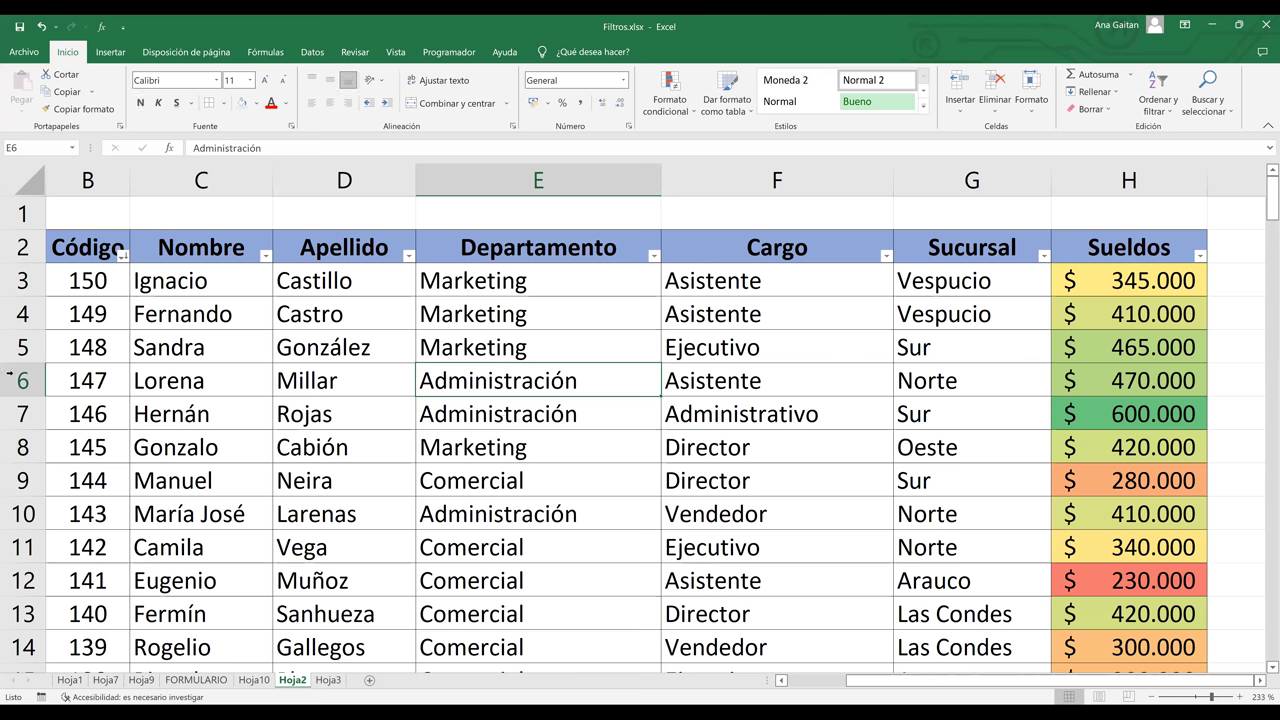
click(12, 388)
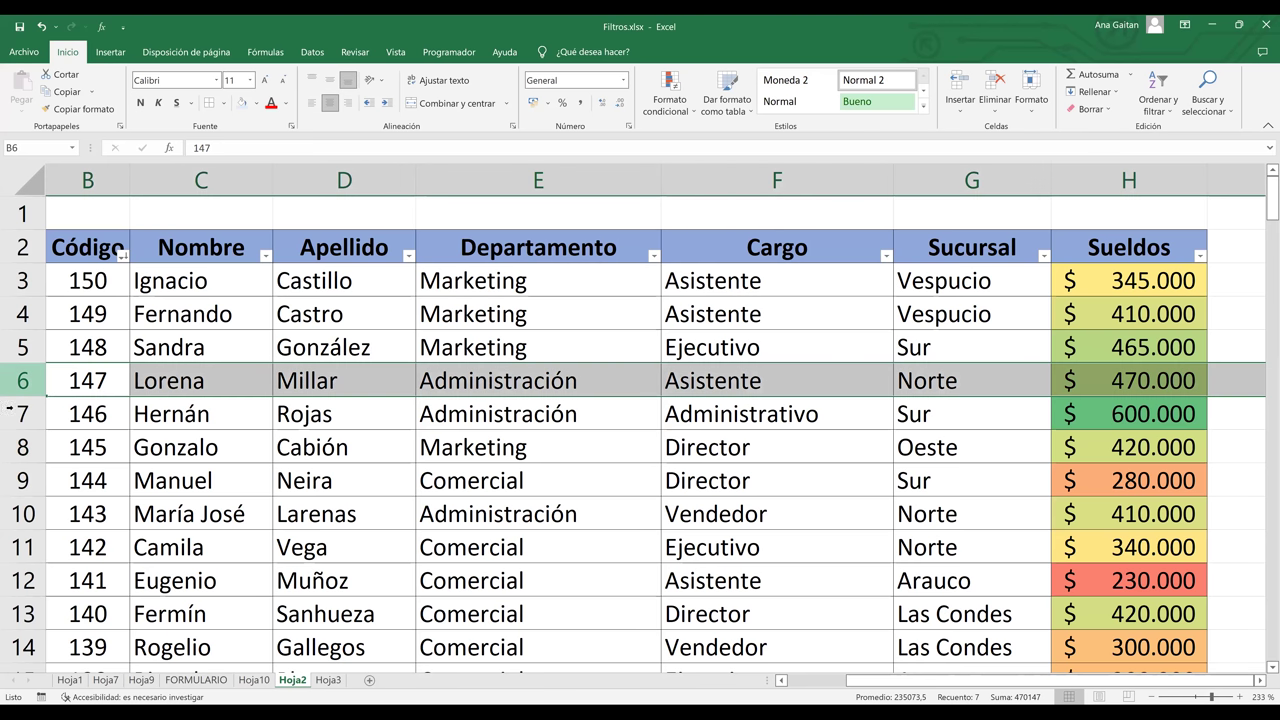
ctrl+click(10, 408)
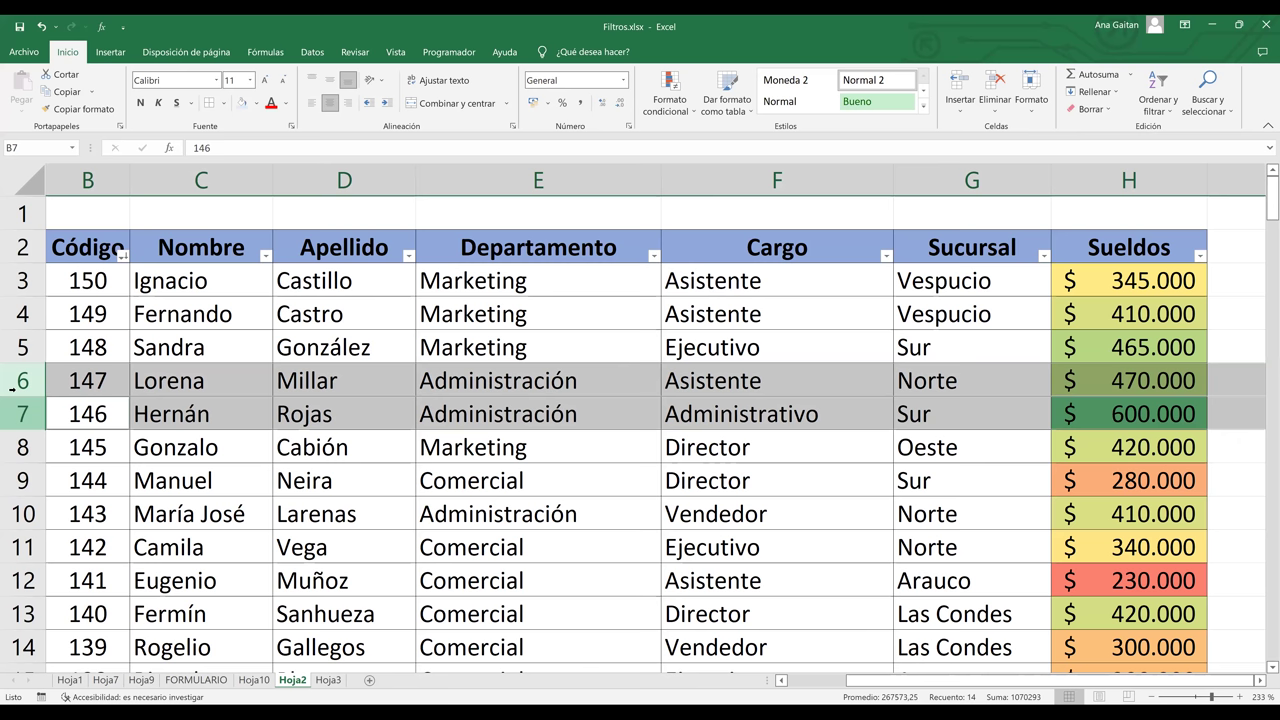
click(12, 390)
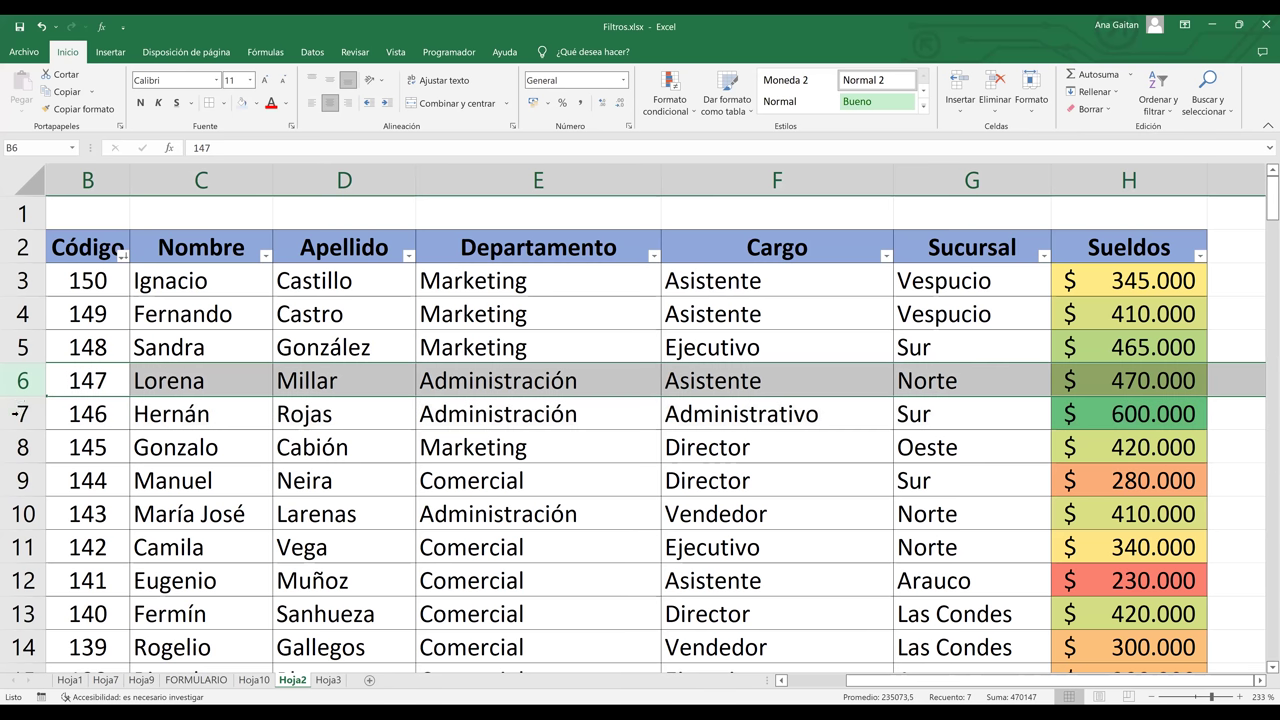
ctrl+click(14, 414)
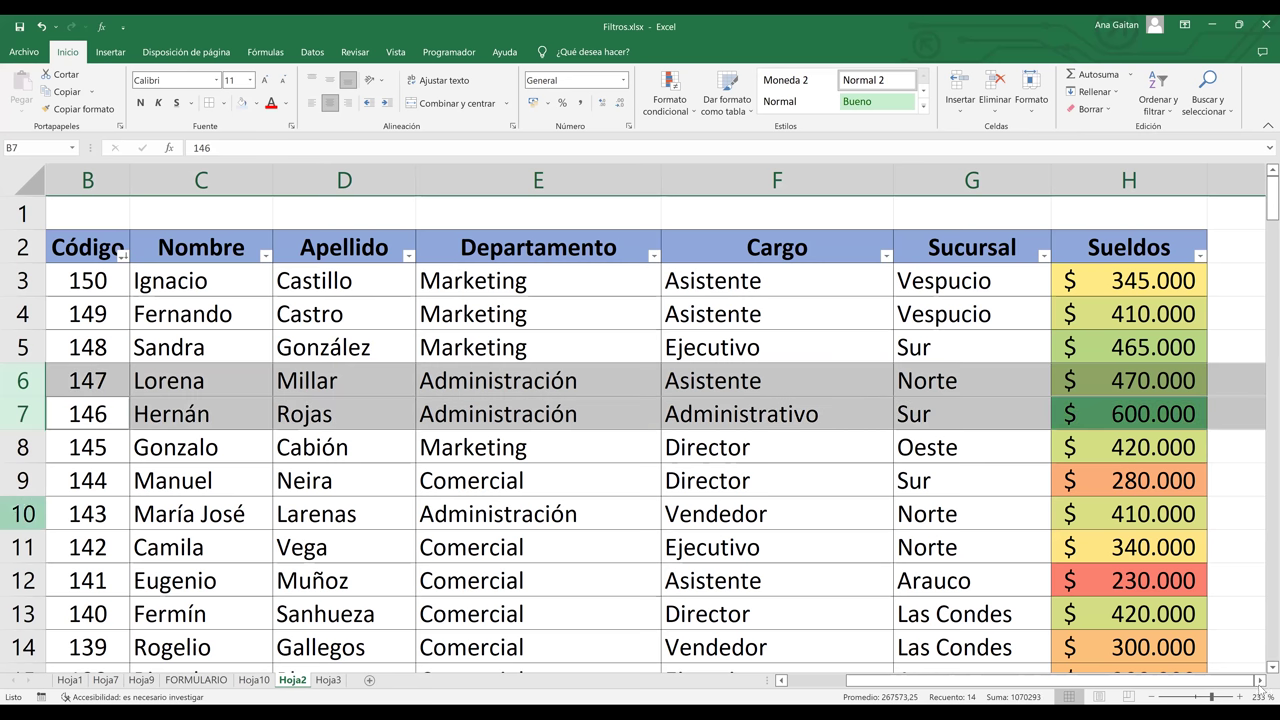
ctrl+click(14, 514)
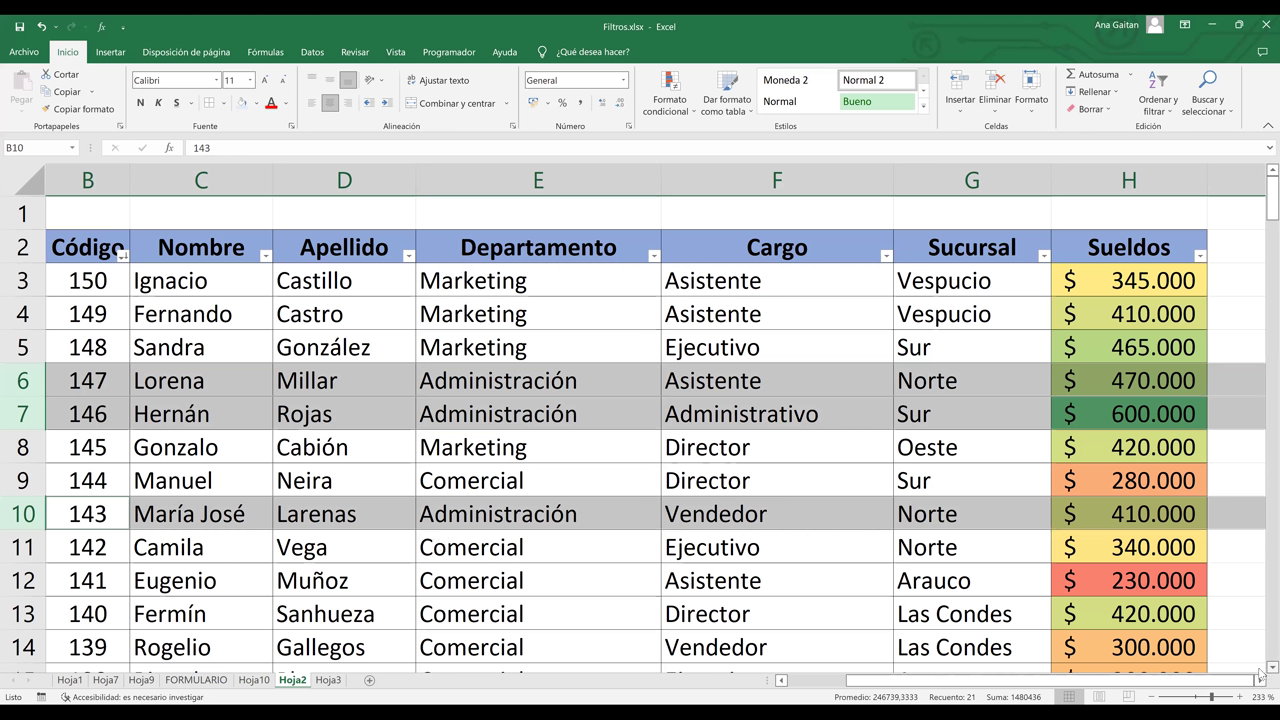
scroll(9, 513, down, 4)
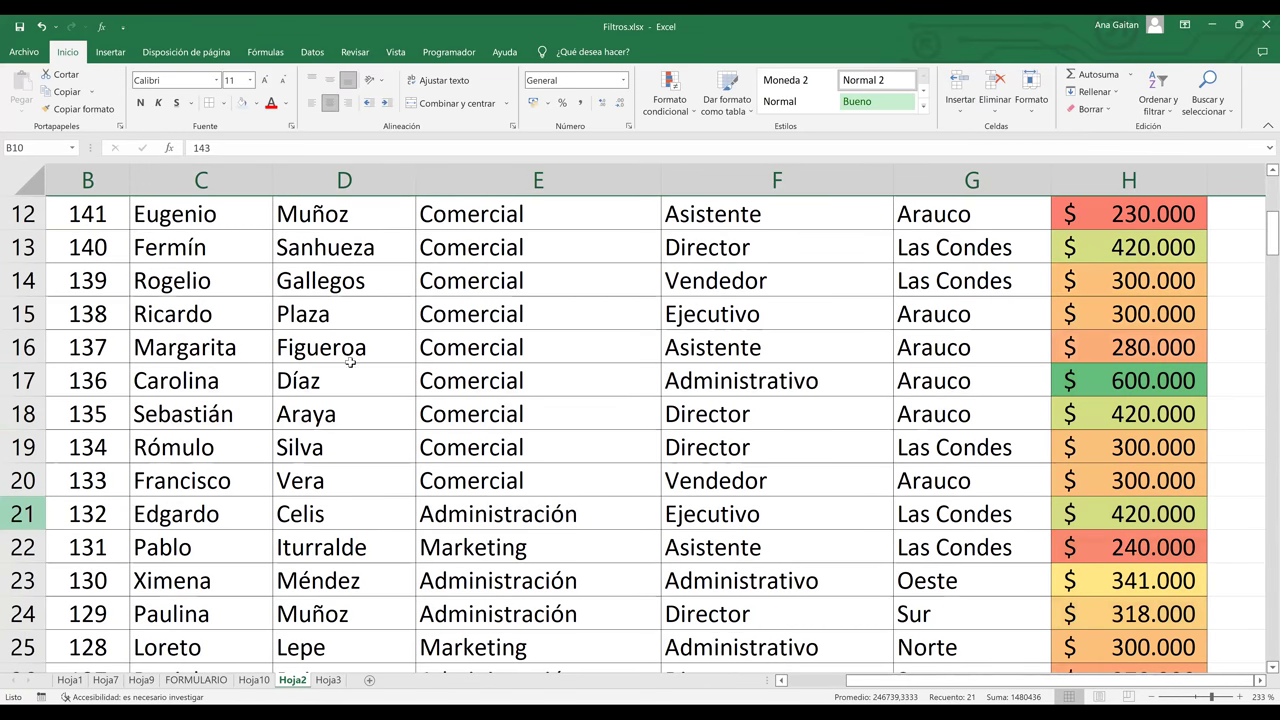
scroll(200, 350, down, 2)
ctrl+click(22, 280)
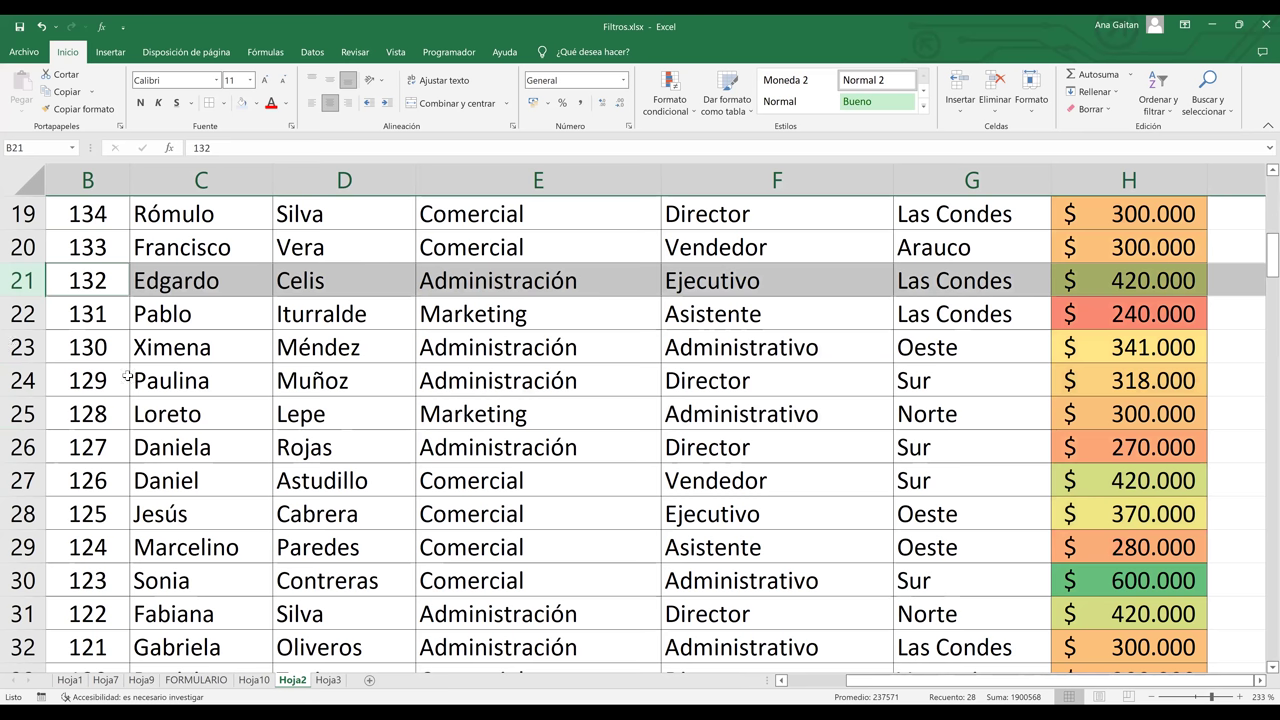
click(708, 371)
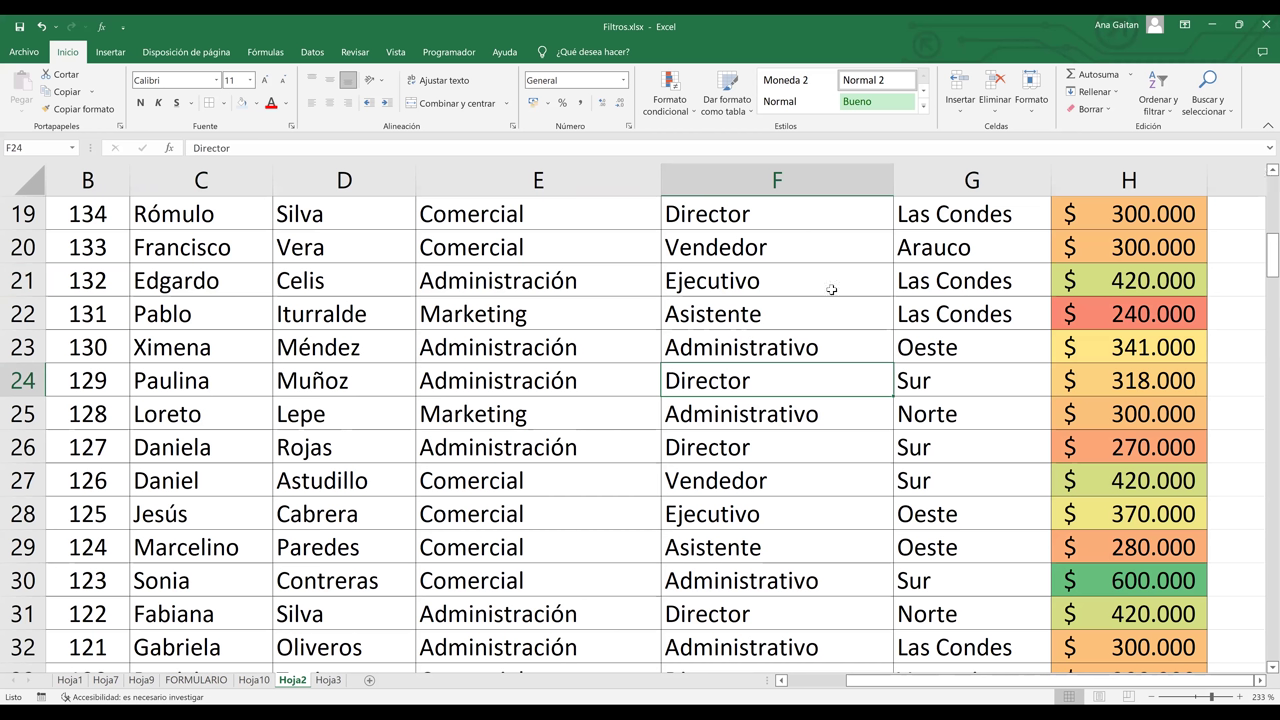
key(ctrl+Up)
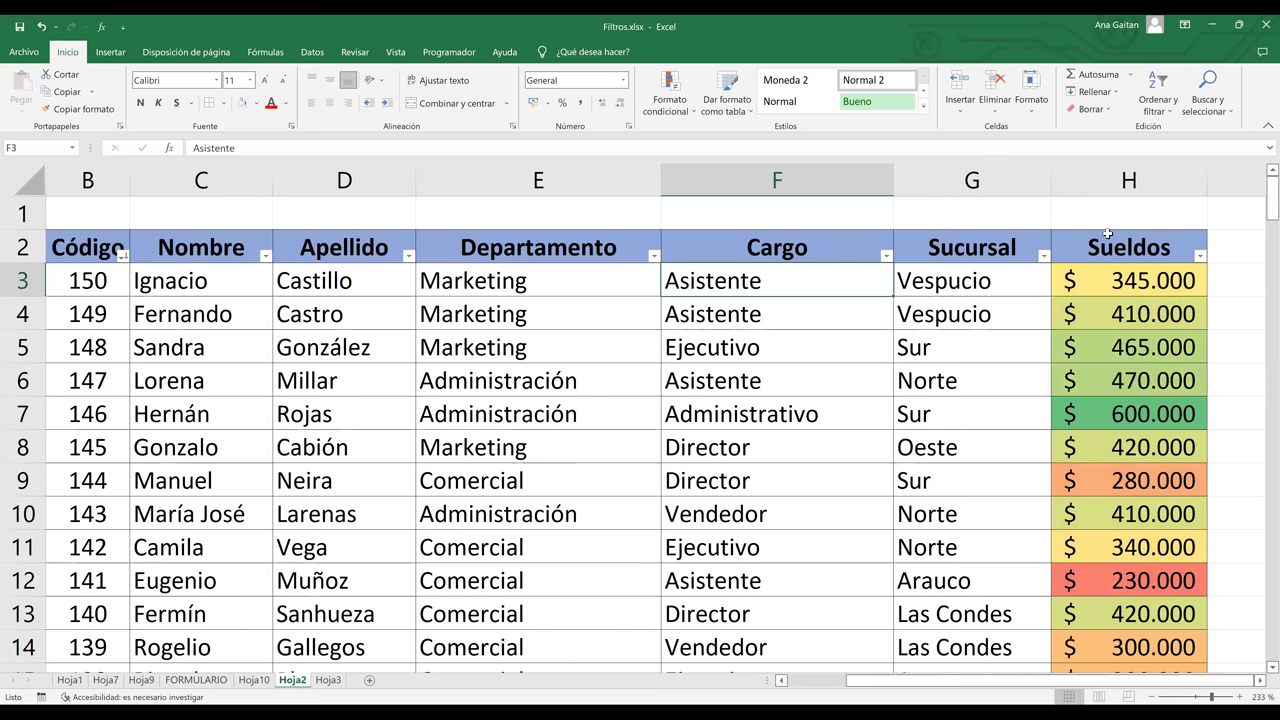
Select the header row from Código to Sueldos and remove the table's filters from the headers.
drag(88, 247, 1107, 237)
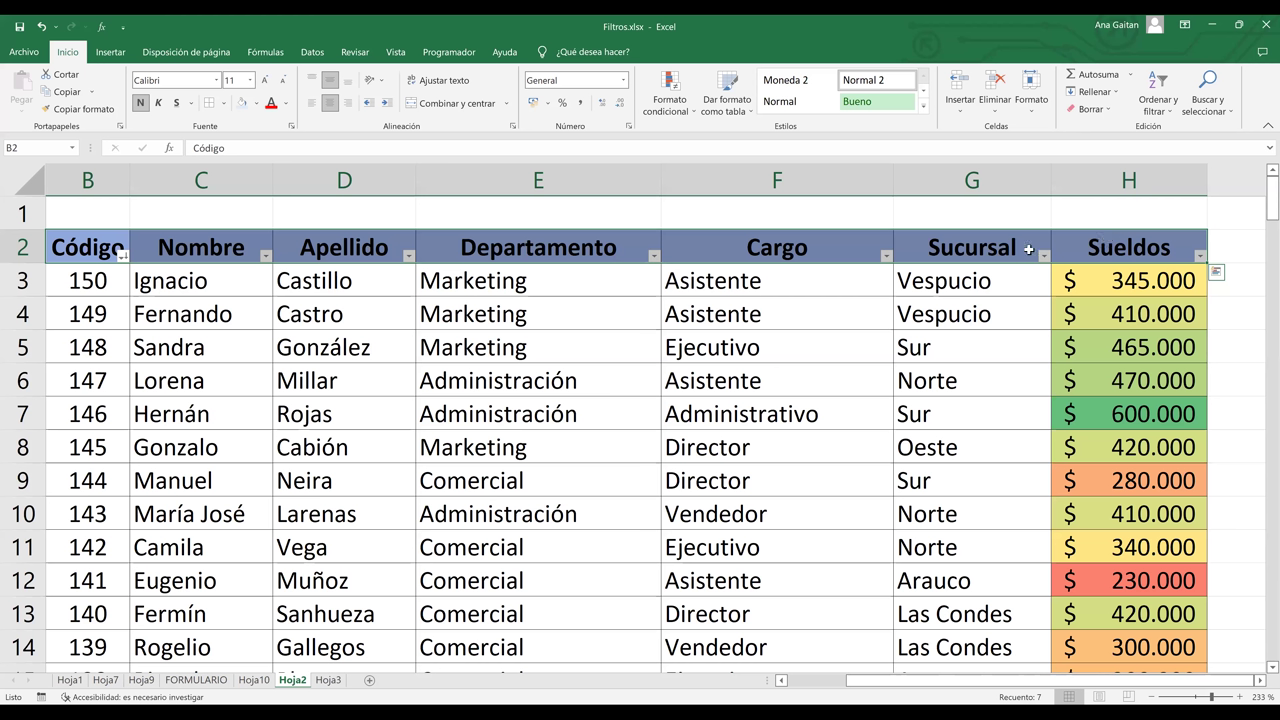
click(1093, 252)
key(ctrl+shift+l)
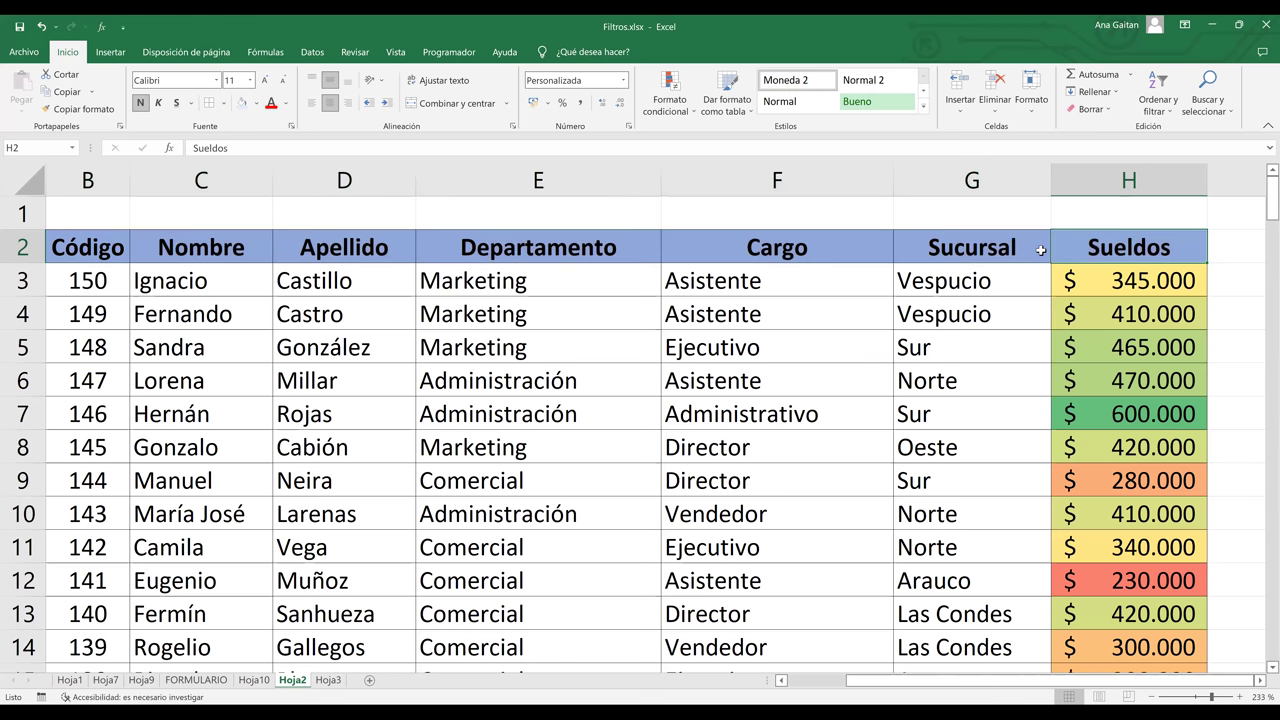
Reapply filters to all the table headers, starting from the Nombre header cell.
click(608, 243)
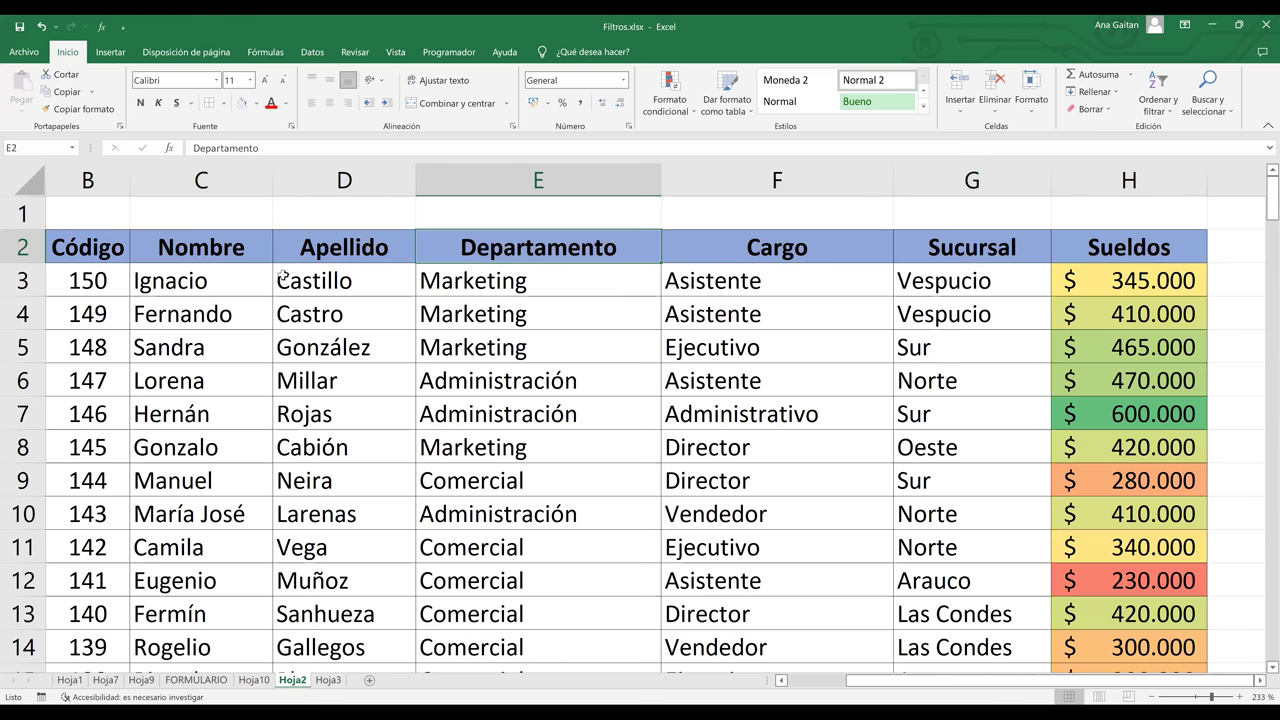
click(259, 251)
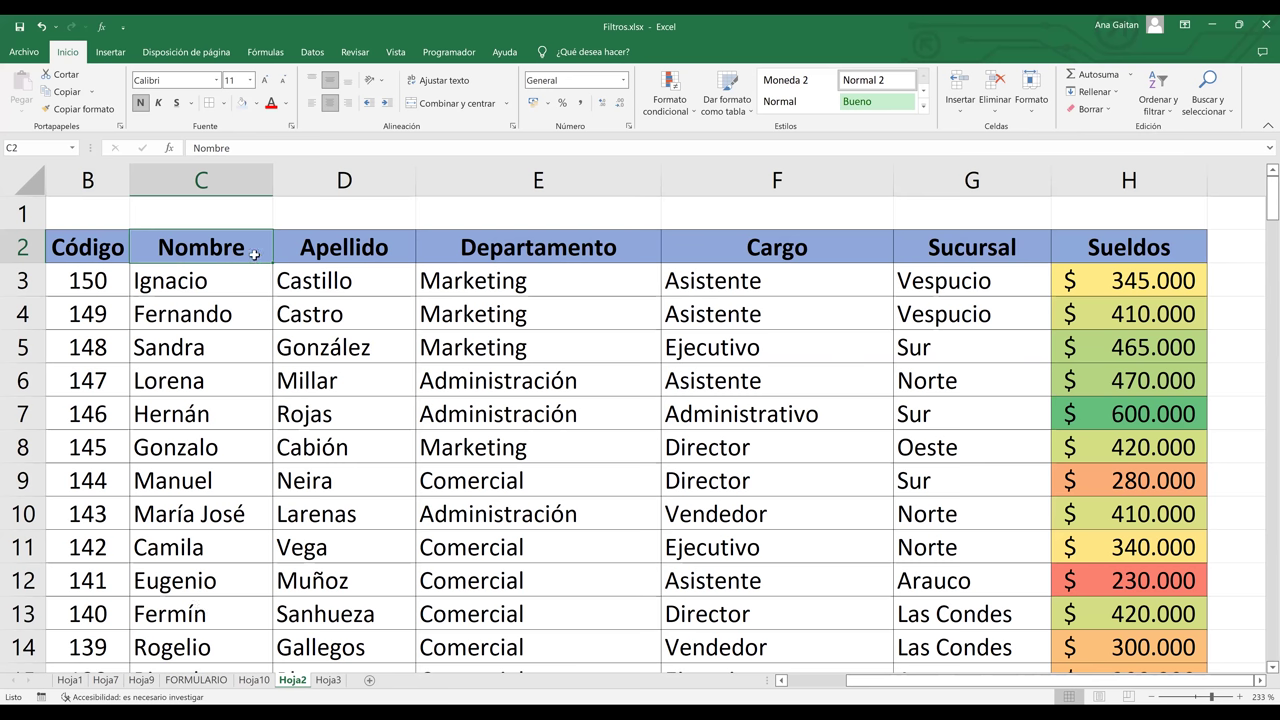
key(Down)
key(Right)
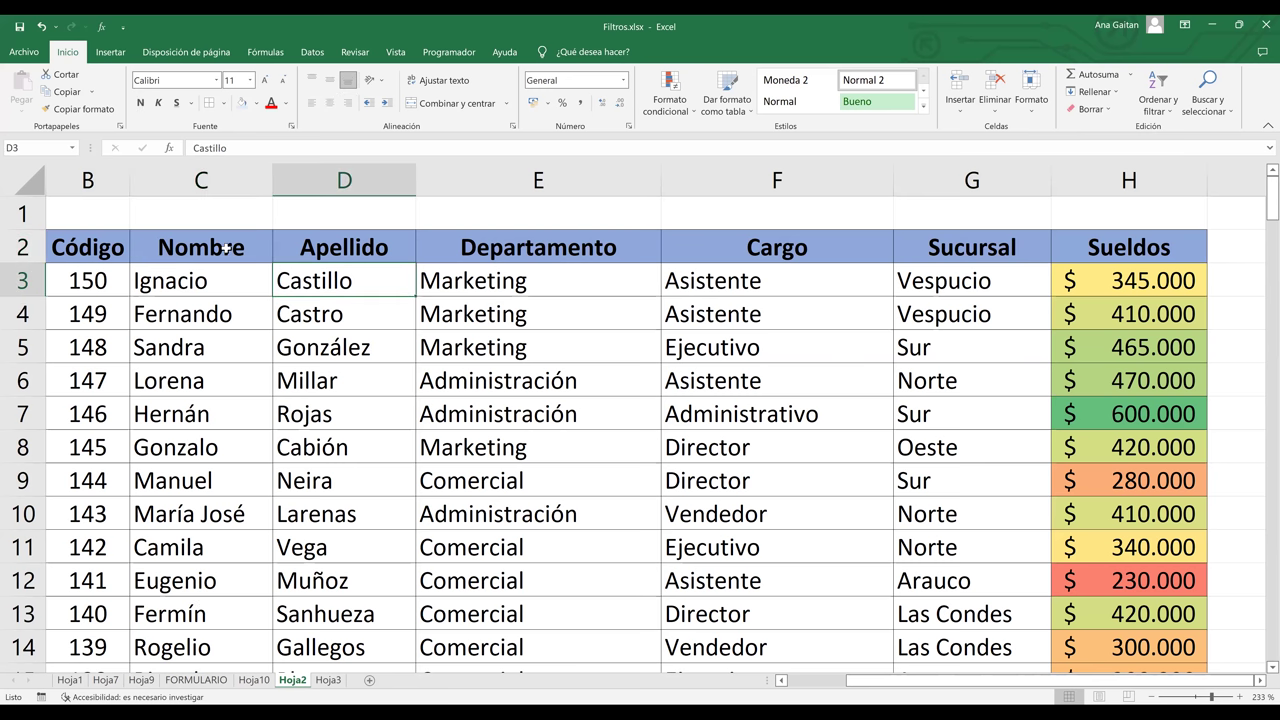
click(227, 248)
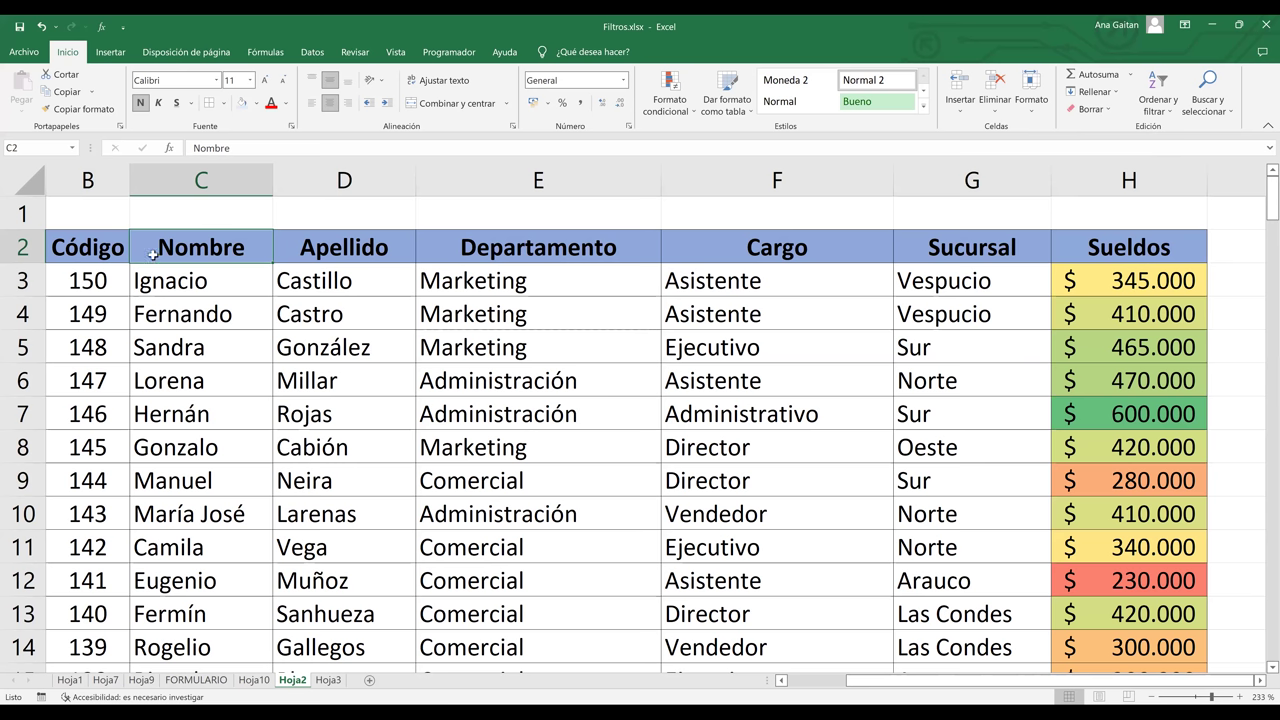
key(ctrl+shift+l)
click(690, 345)
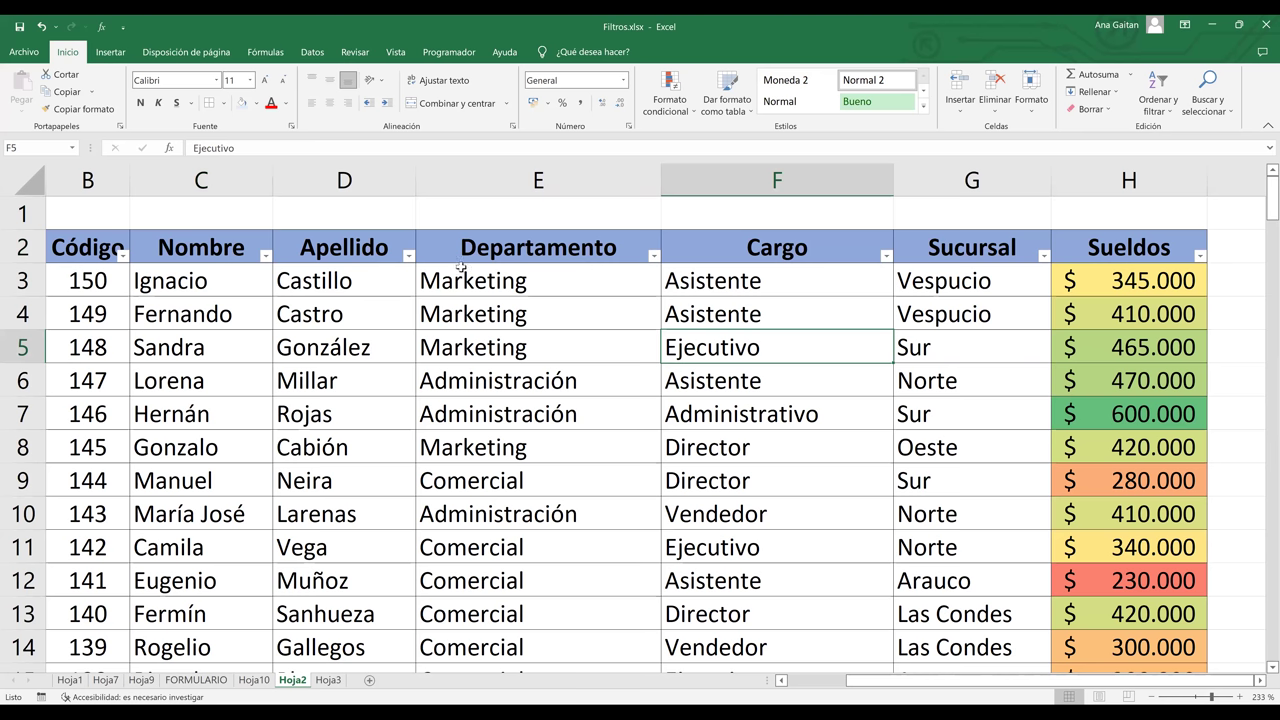
Sort the table by Nombre from Z to A and check the order down to the column's last entries.
click(266, 258)
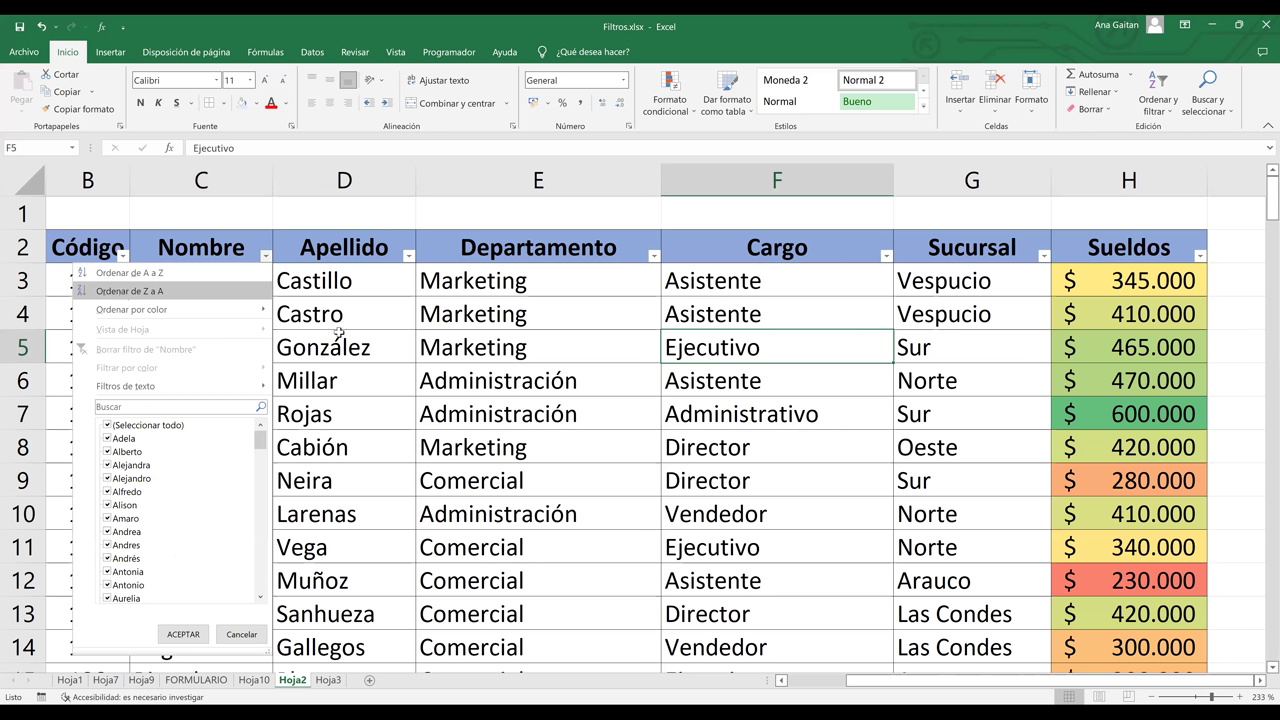
click(181, 289)
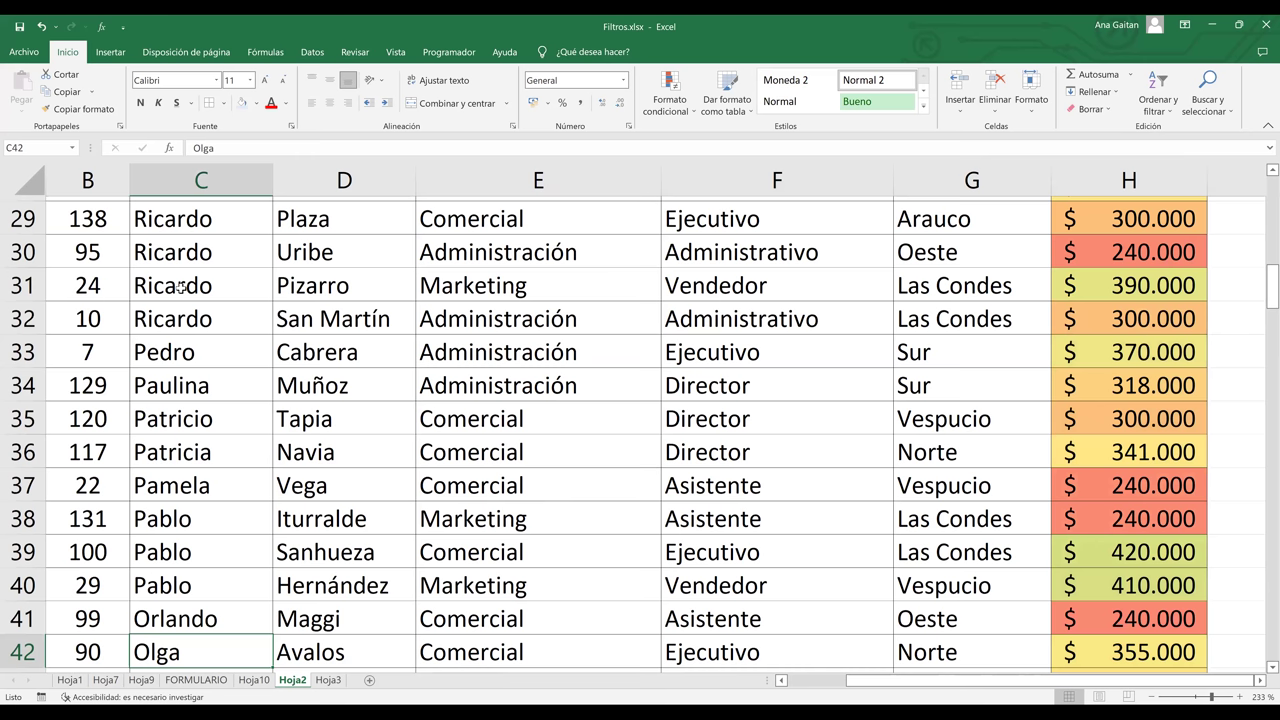
key(ctrl+Down)
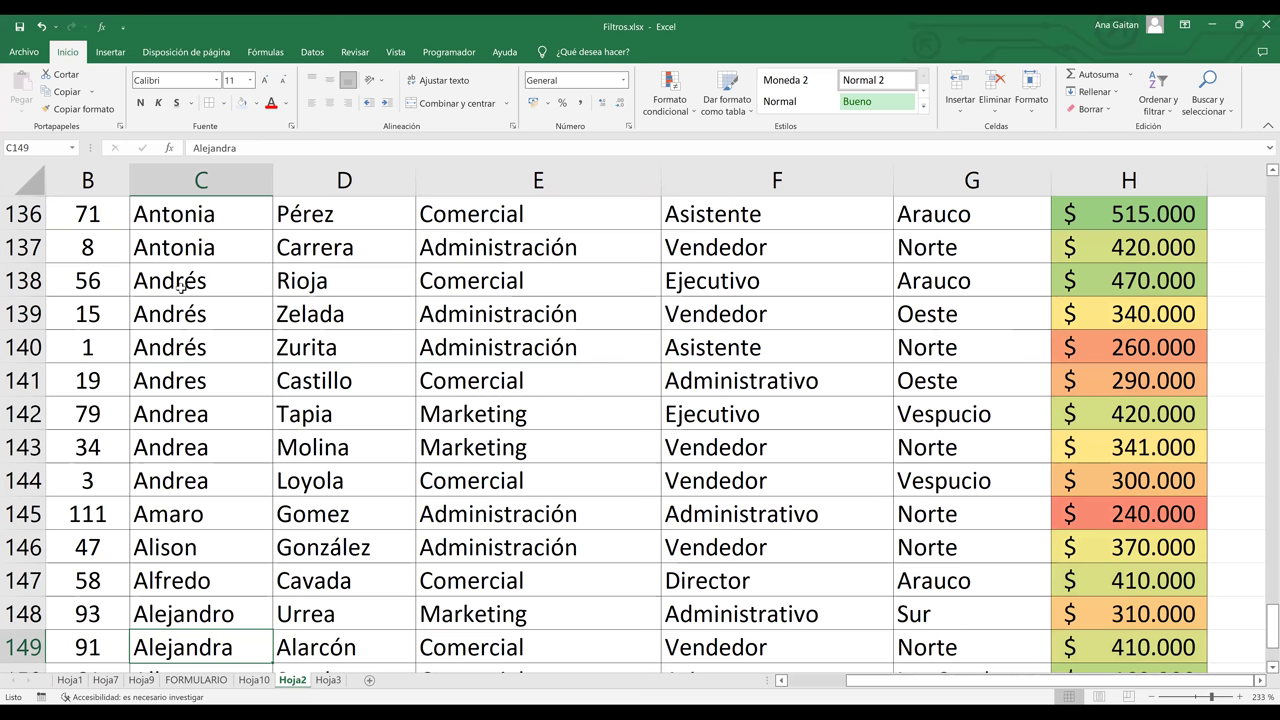
Check the alphabetical order of the last records in the Nombre column, down to row 152.
scroll(180, 285, down, 2)
key(Up)
key(Up)
key(Up)
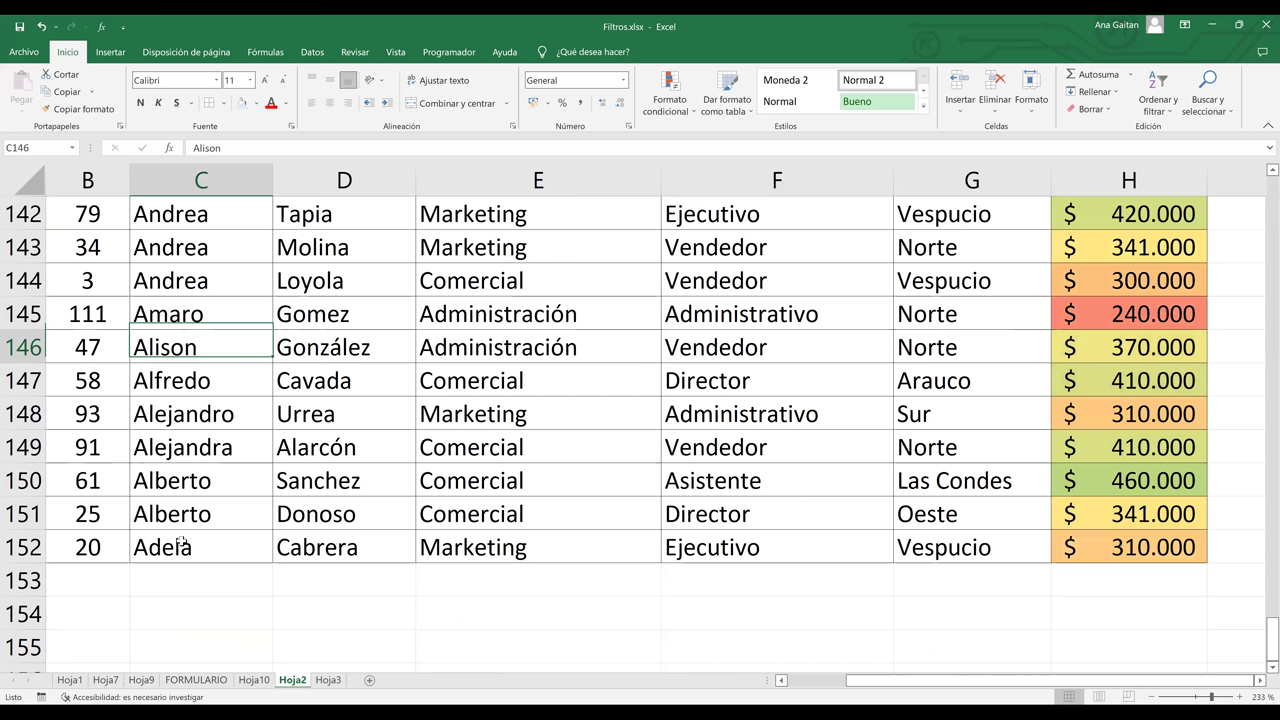
click(182, 487)
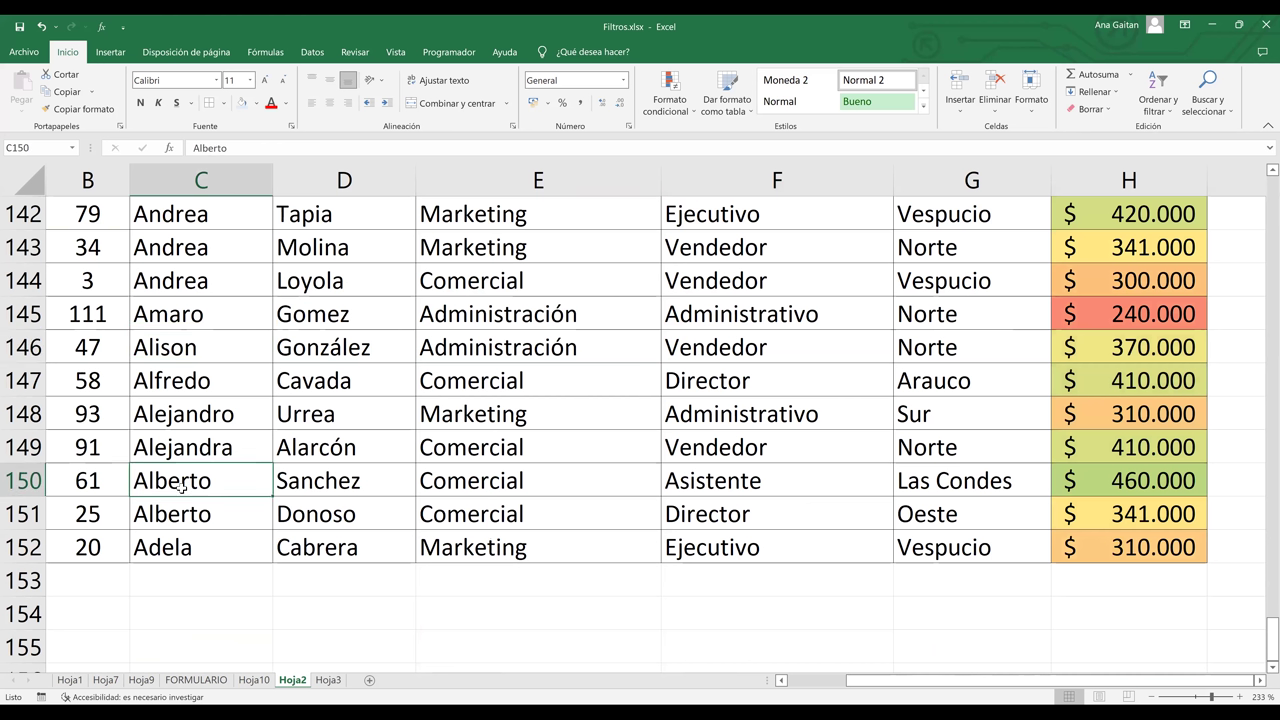
click(203, 347)
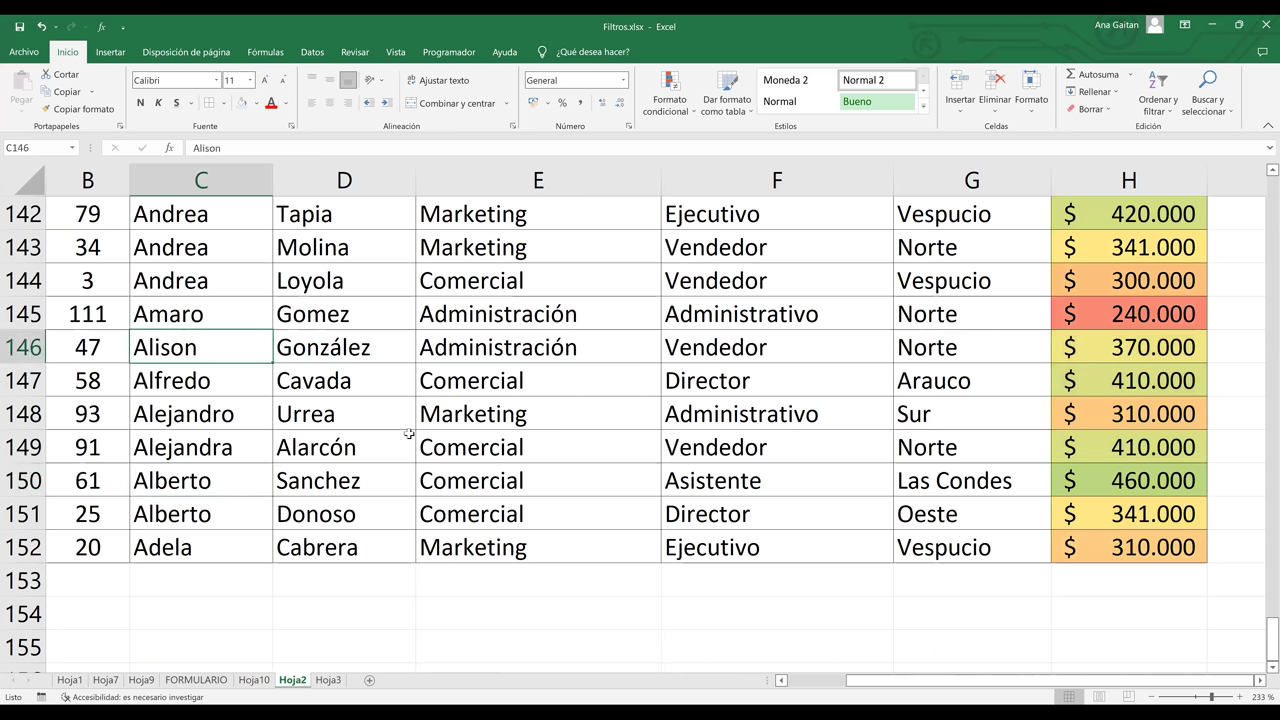
Go to Hoja3 and apply filters only to the header cells from Act 1 through the 40% column.
click(329, 680)
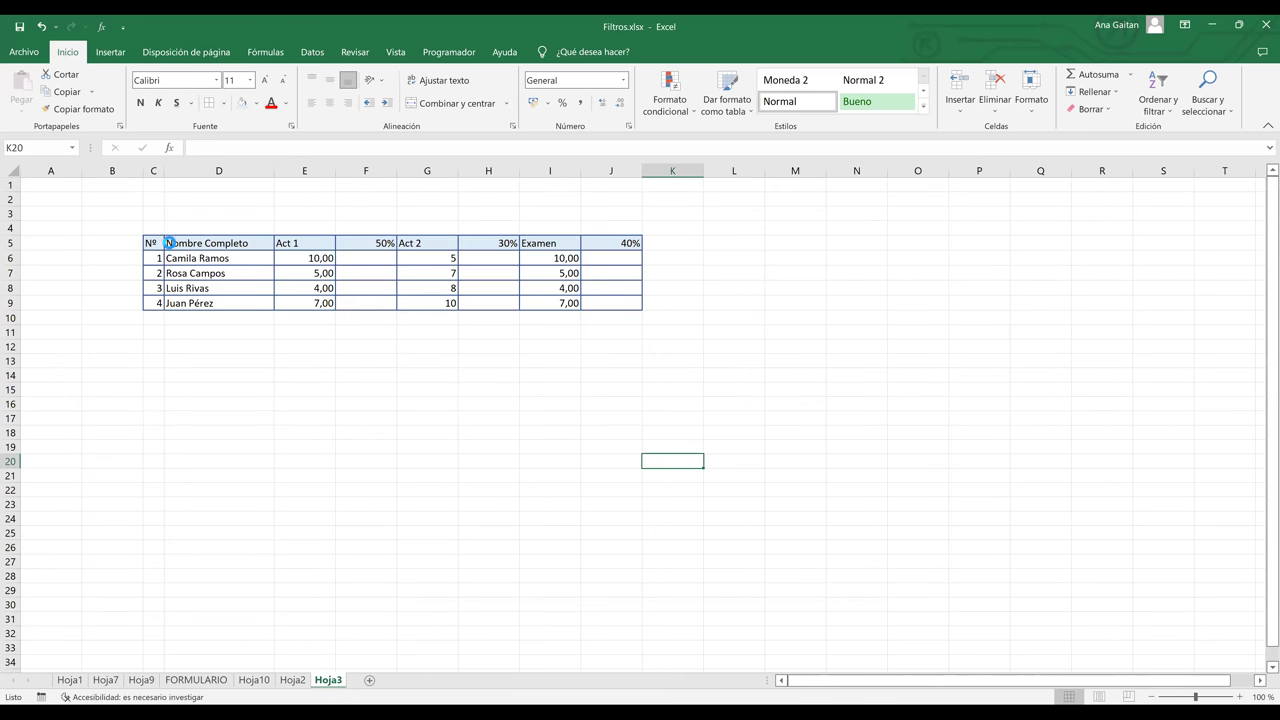
scroll(168, 243, up, 6)
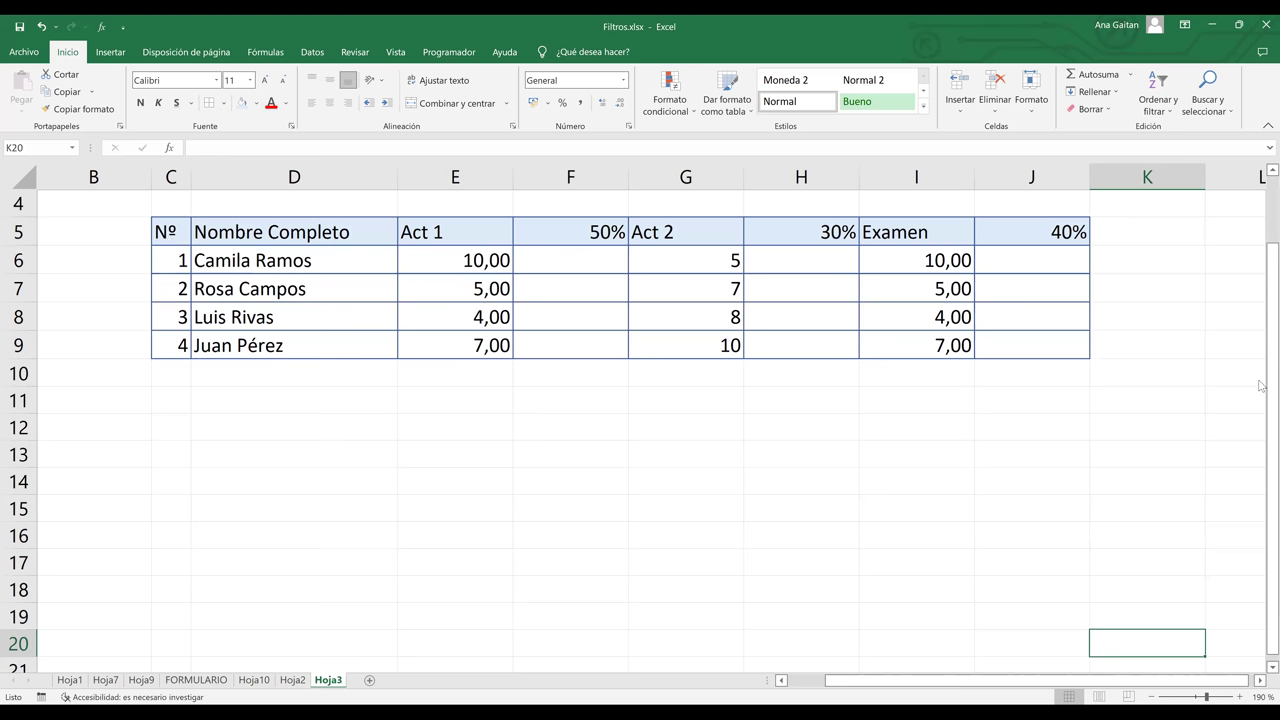
scroll(1260, 386, up, 1)
drag(1260, 386, 1260, 346)
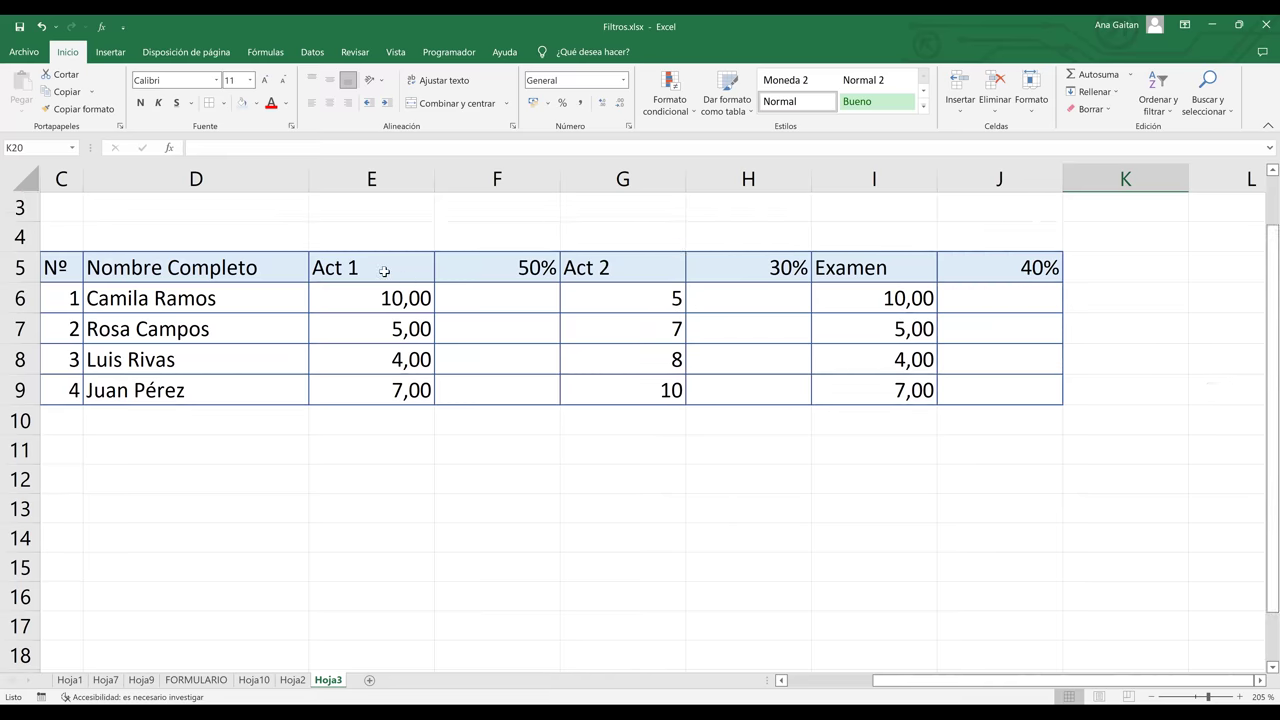
drag(384, 271, 1057, 258)
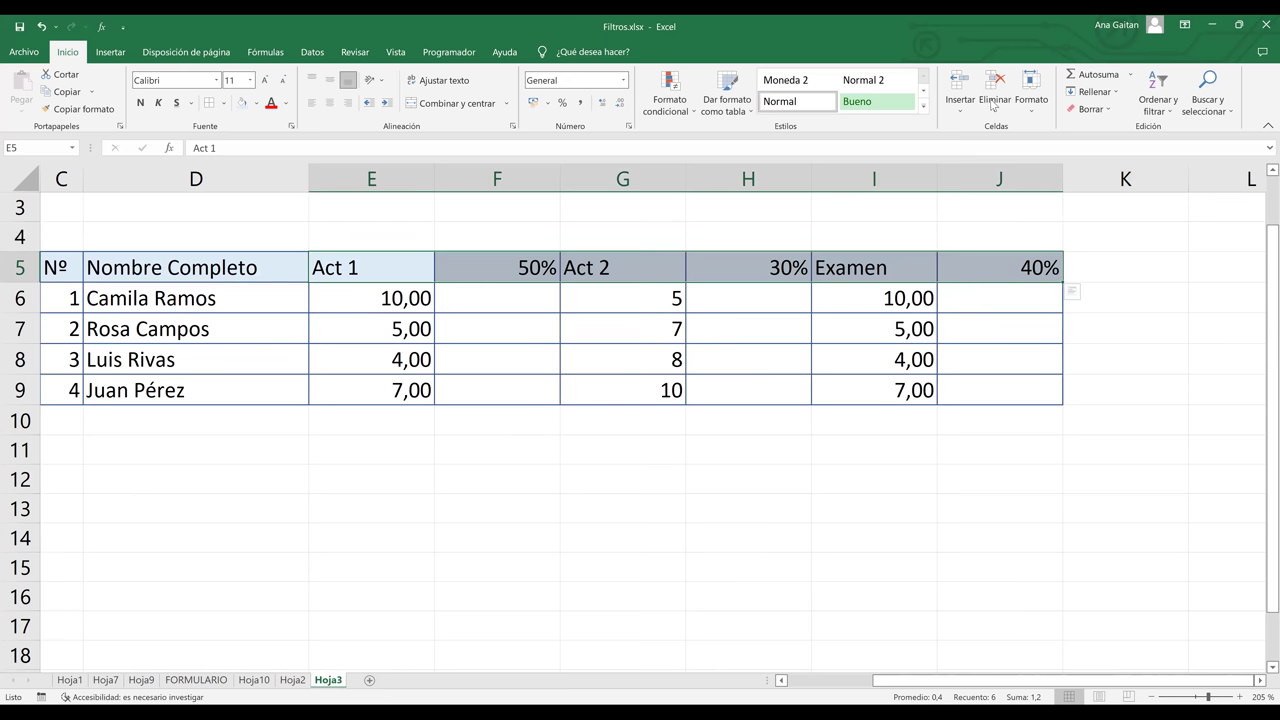
click(1158, 97)
click(1193, 183)
click(471, 309)
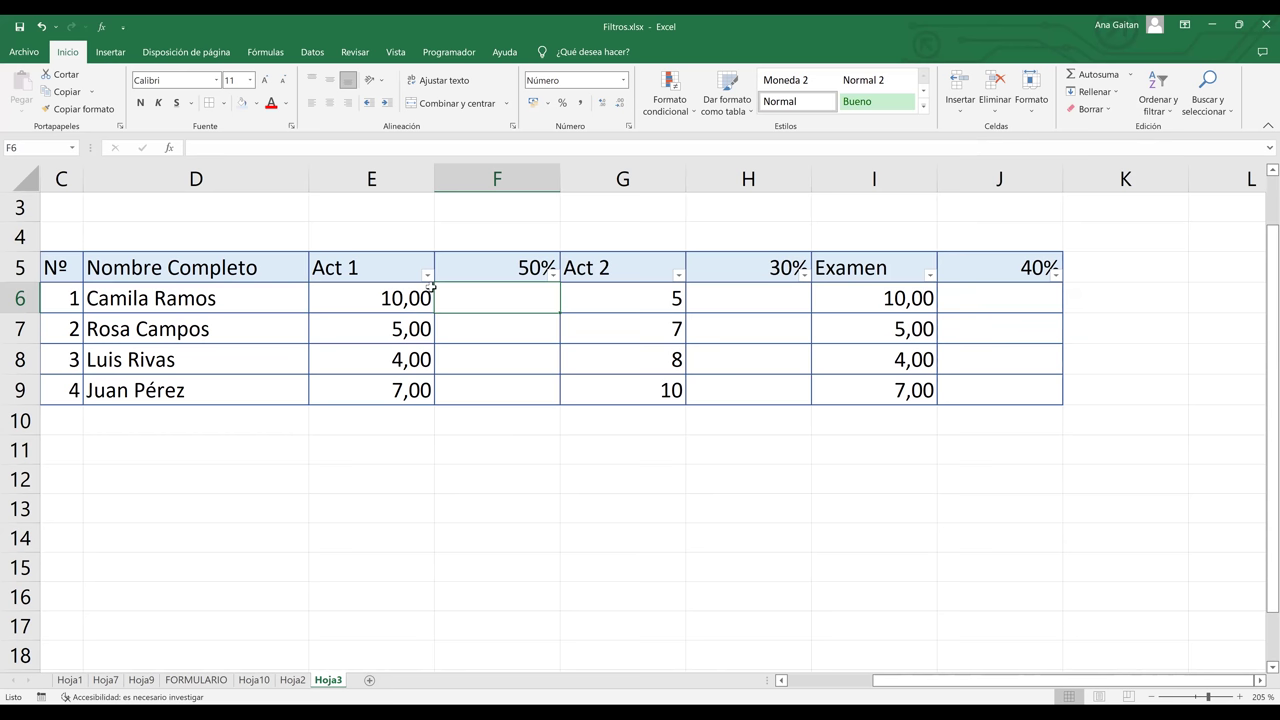
Filter the Act 1 column to show only the 10,00 grade.
click(428, 278)
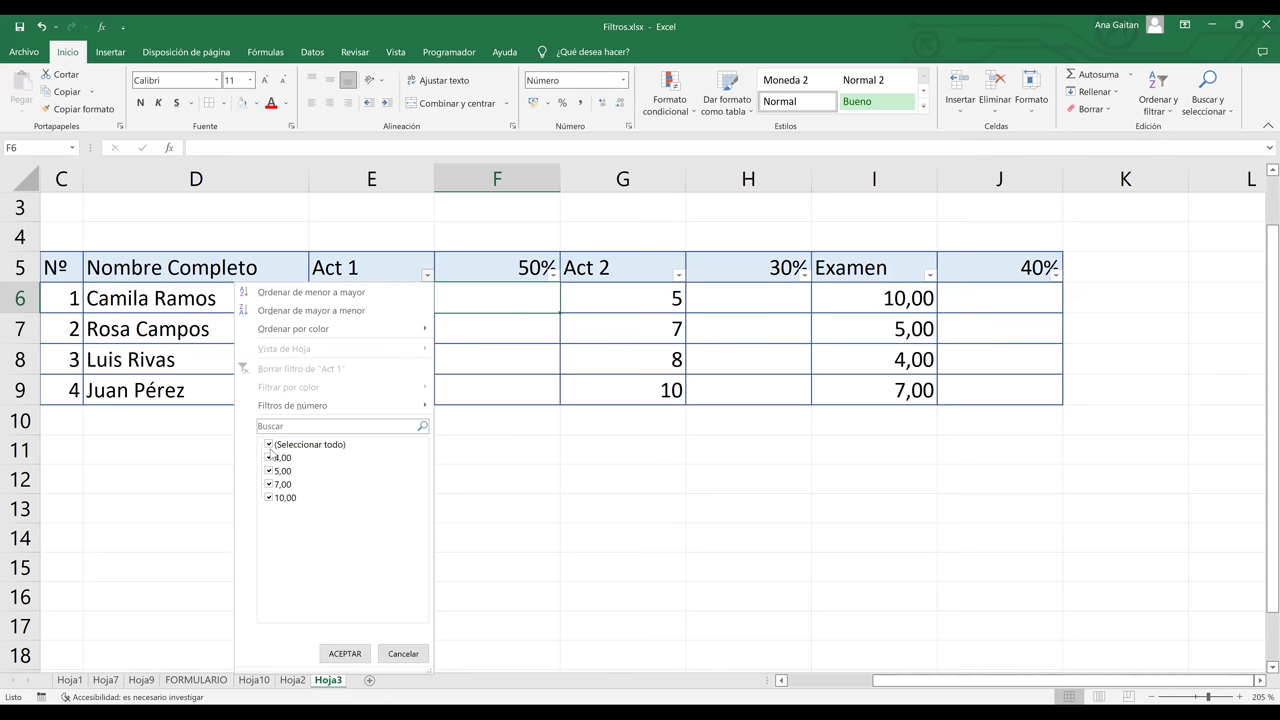
click(268, 444)
click(268, 497)
click(345, 655)
Examine the filtered record in row 6 and the header cells from 50% to 40%, comparing them with the unfiltered name column.
click(19, 298)
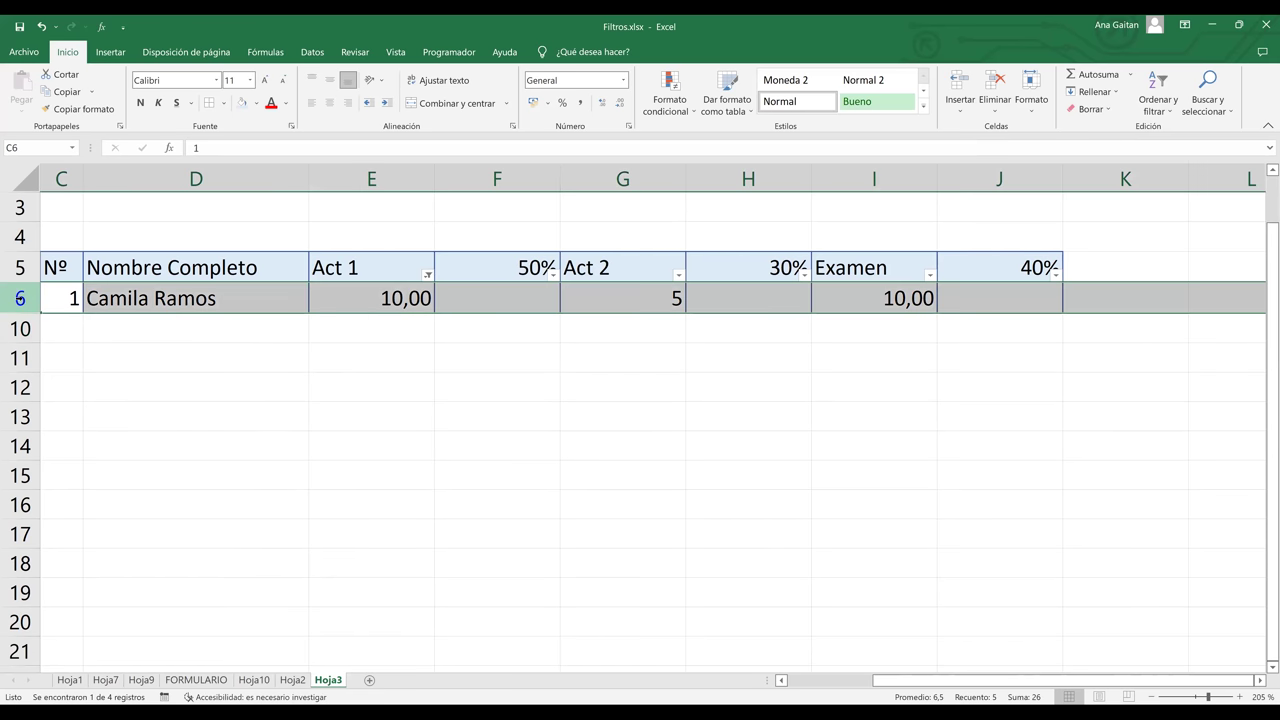
click(355, 300)
click(606, 436)
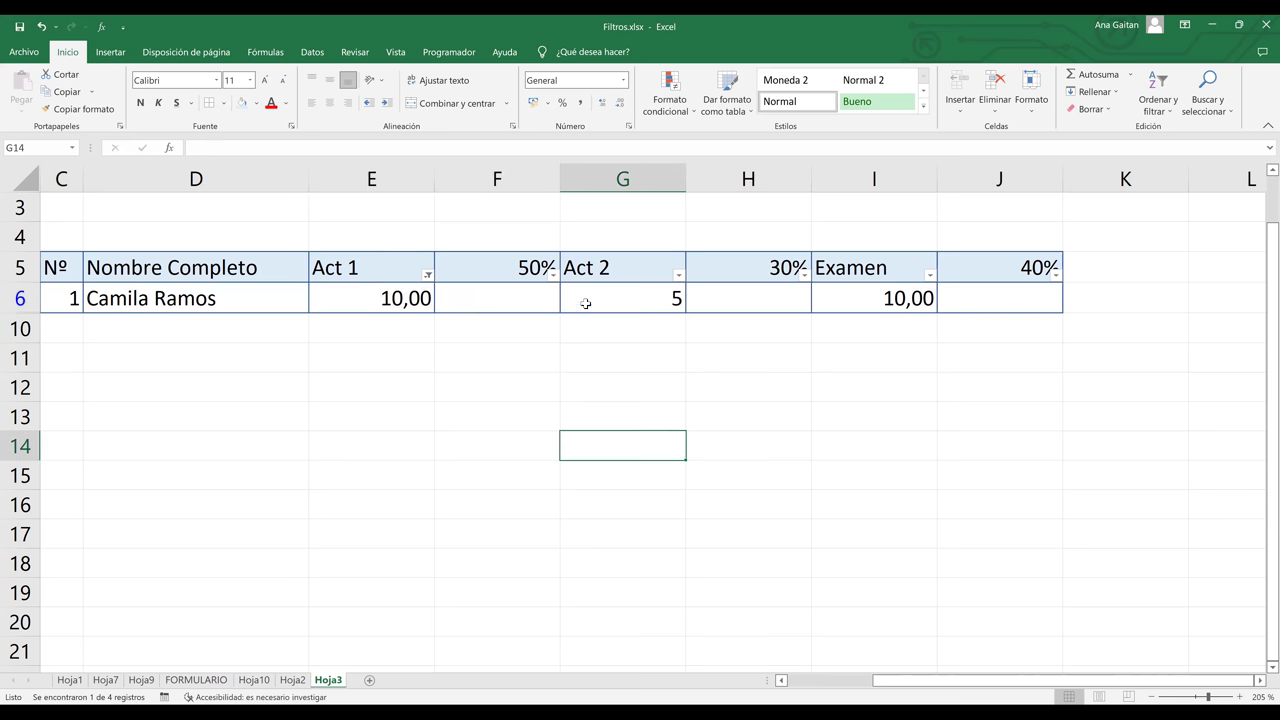
click(747, 300)
click(884, 301)
click(1004, 303)
click(1000, 264)
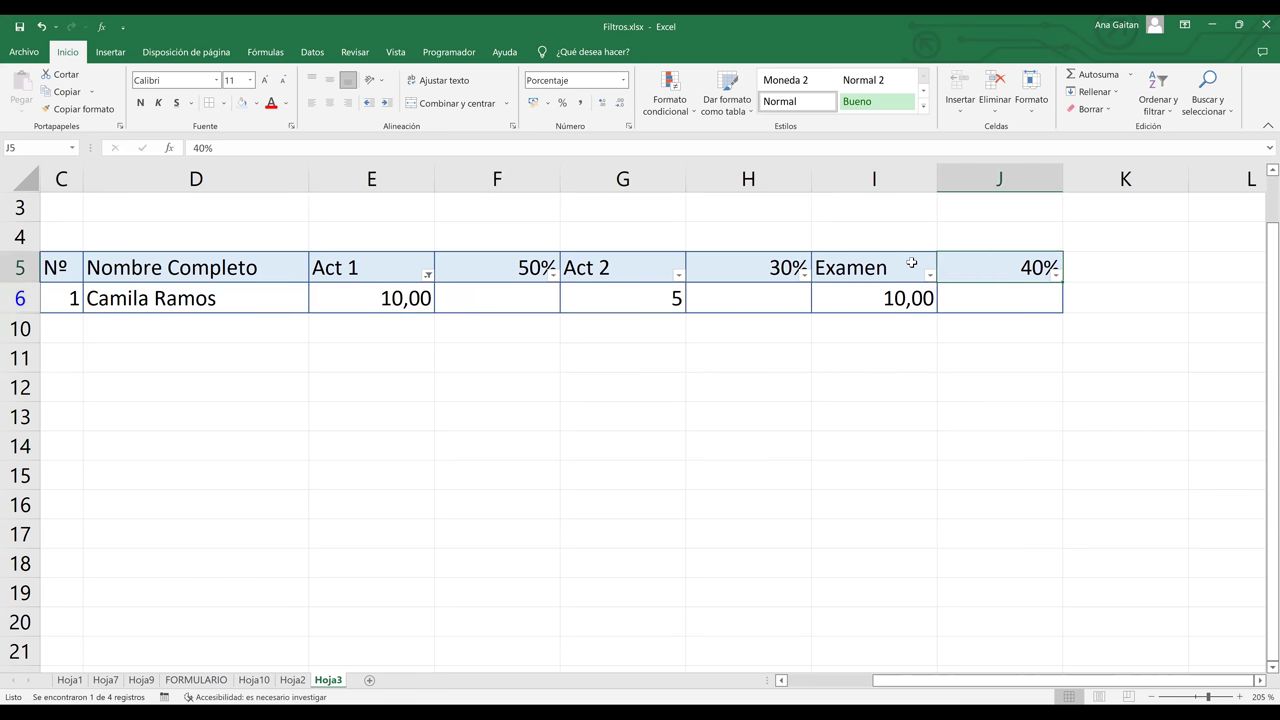
click(890, 267)
click(749, 264)
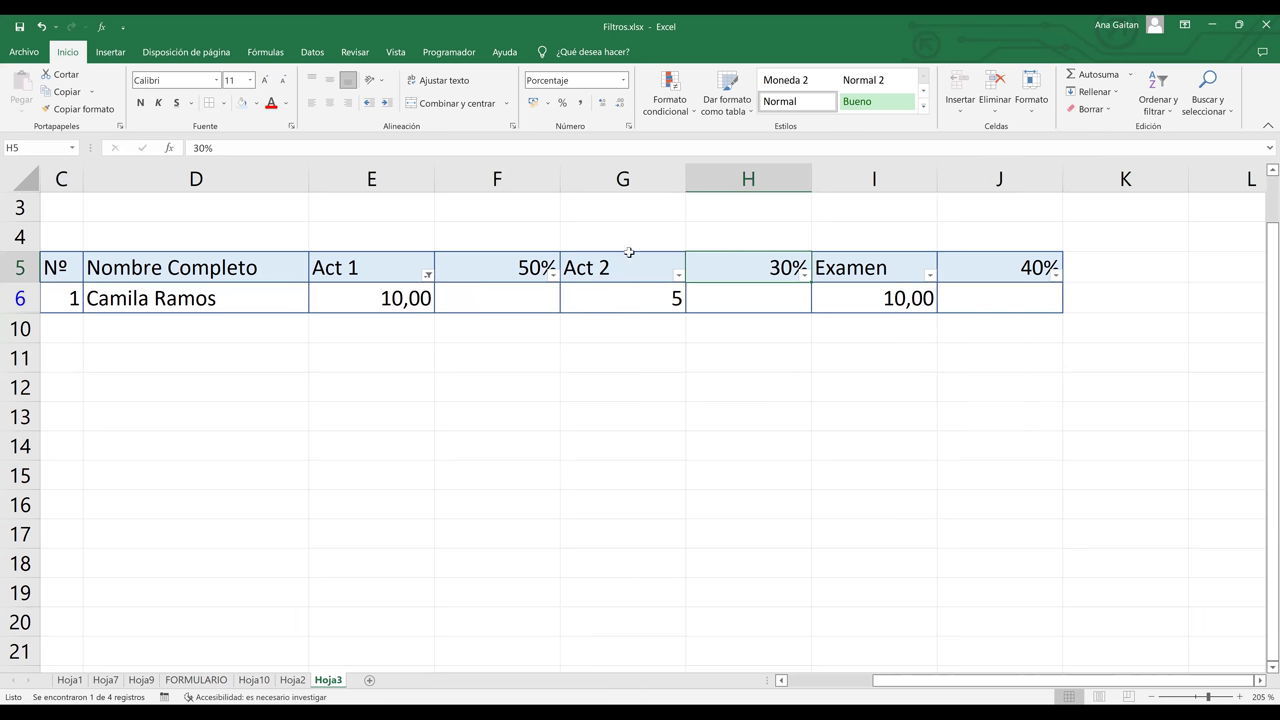
click(610, 267)
click(465, 265)
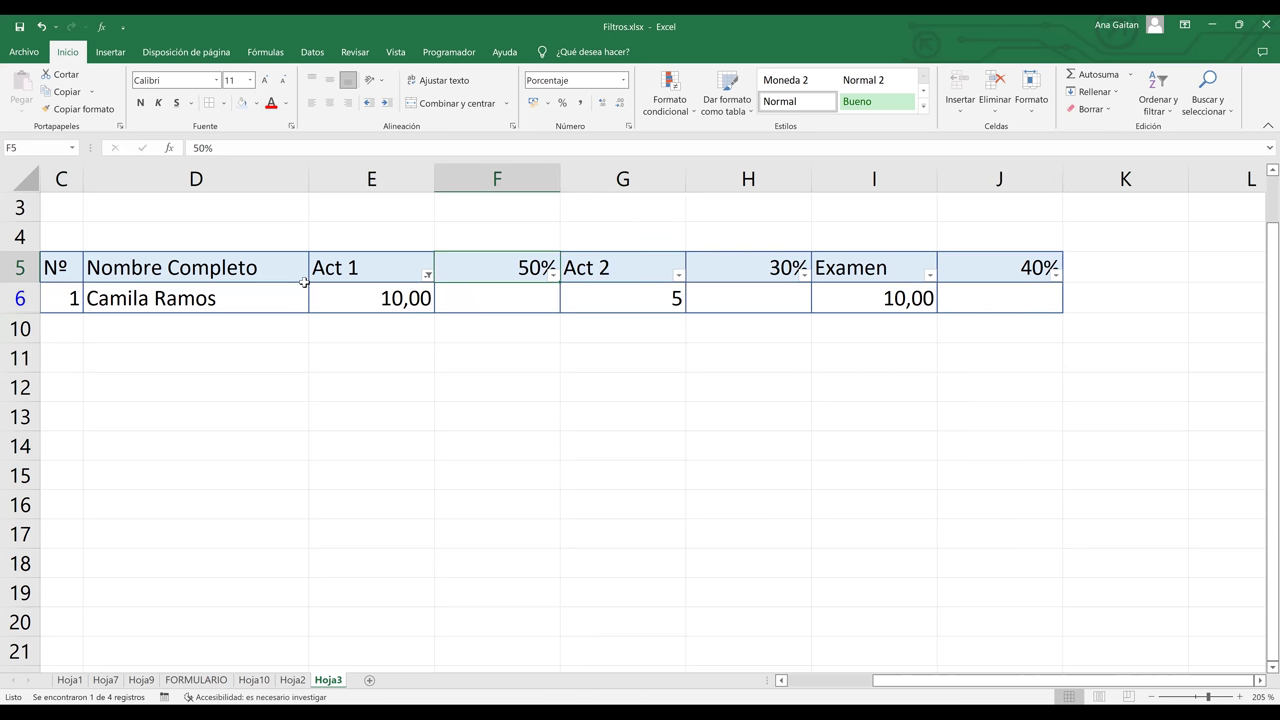
click(227, 307)
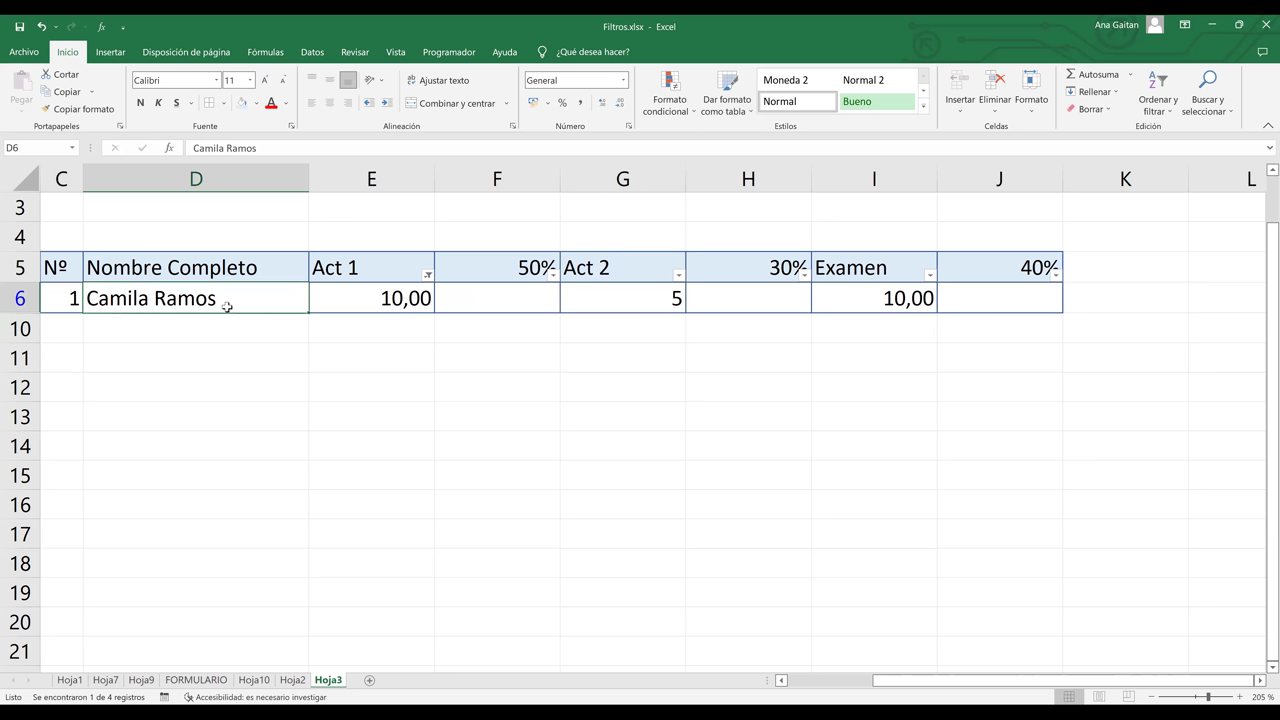